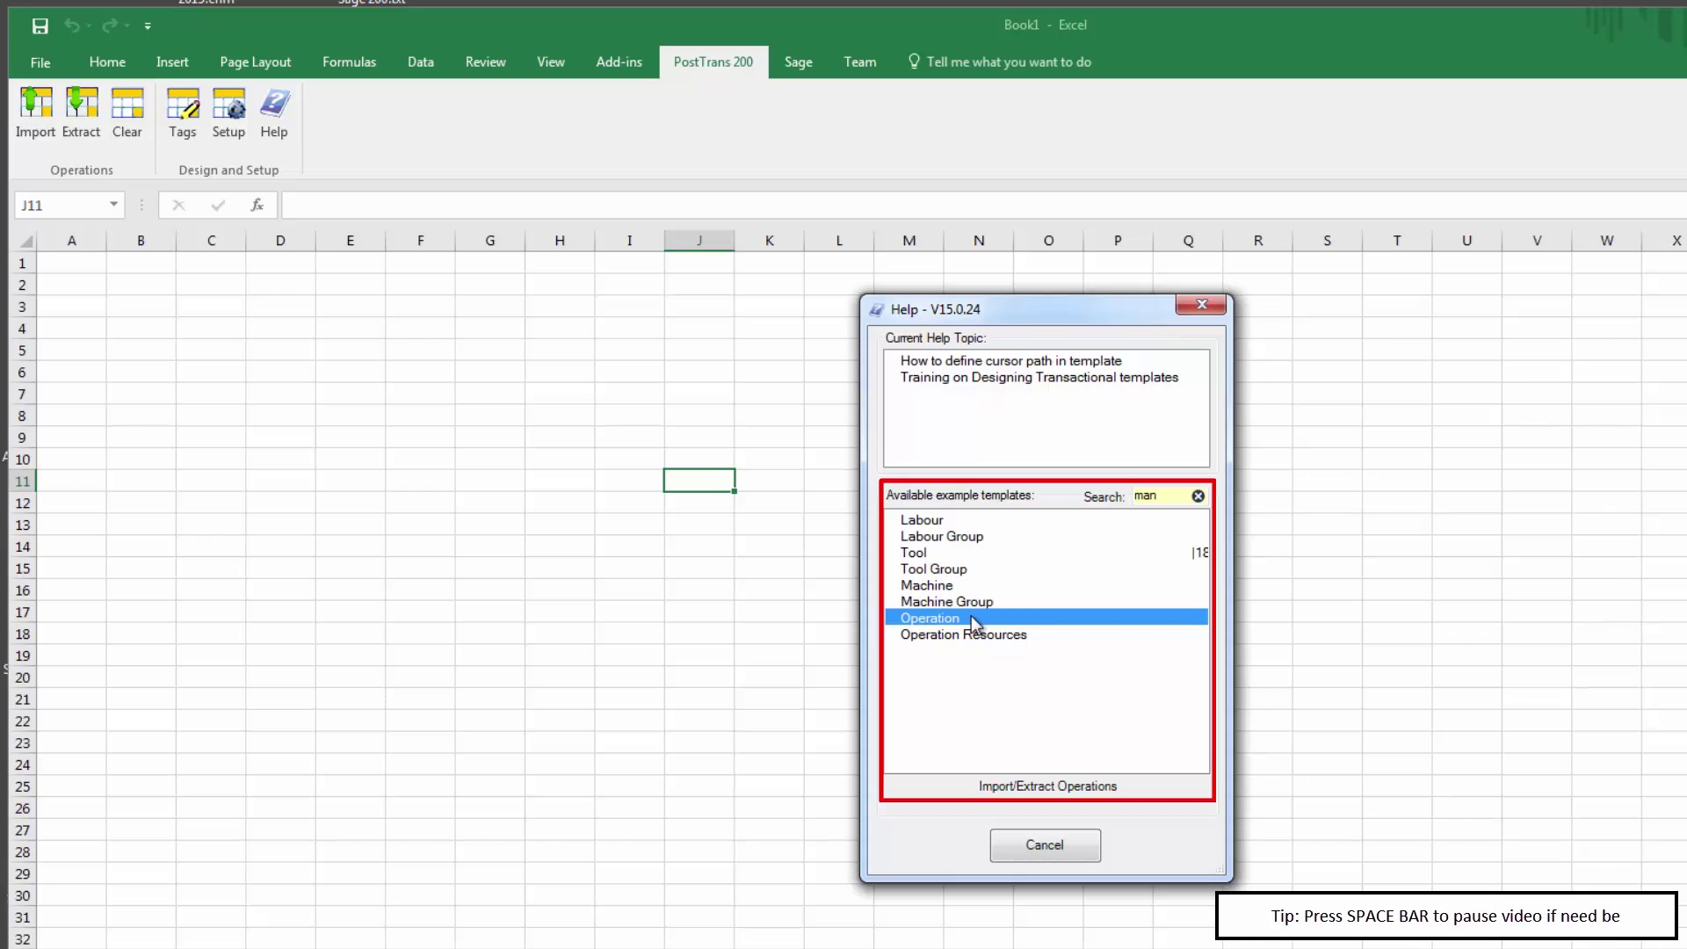
- Open the Operation example template with its online help page and read the sheet explanation and template structure
double_click(971, 615)
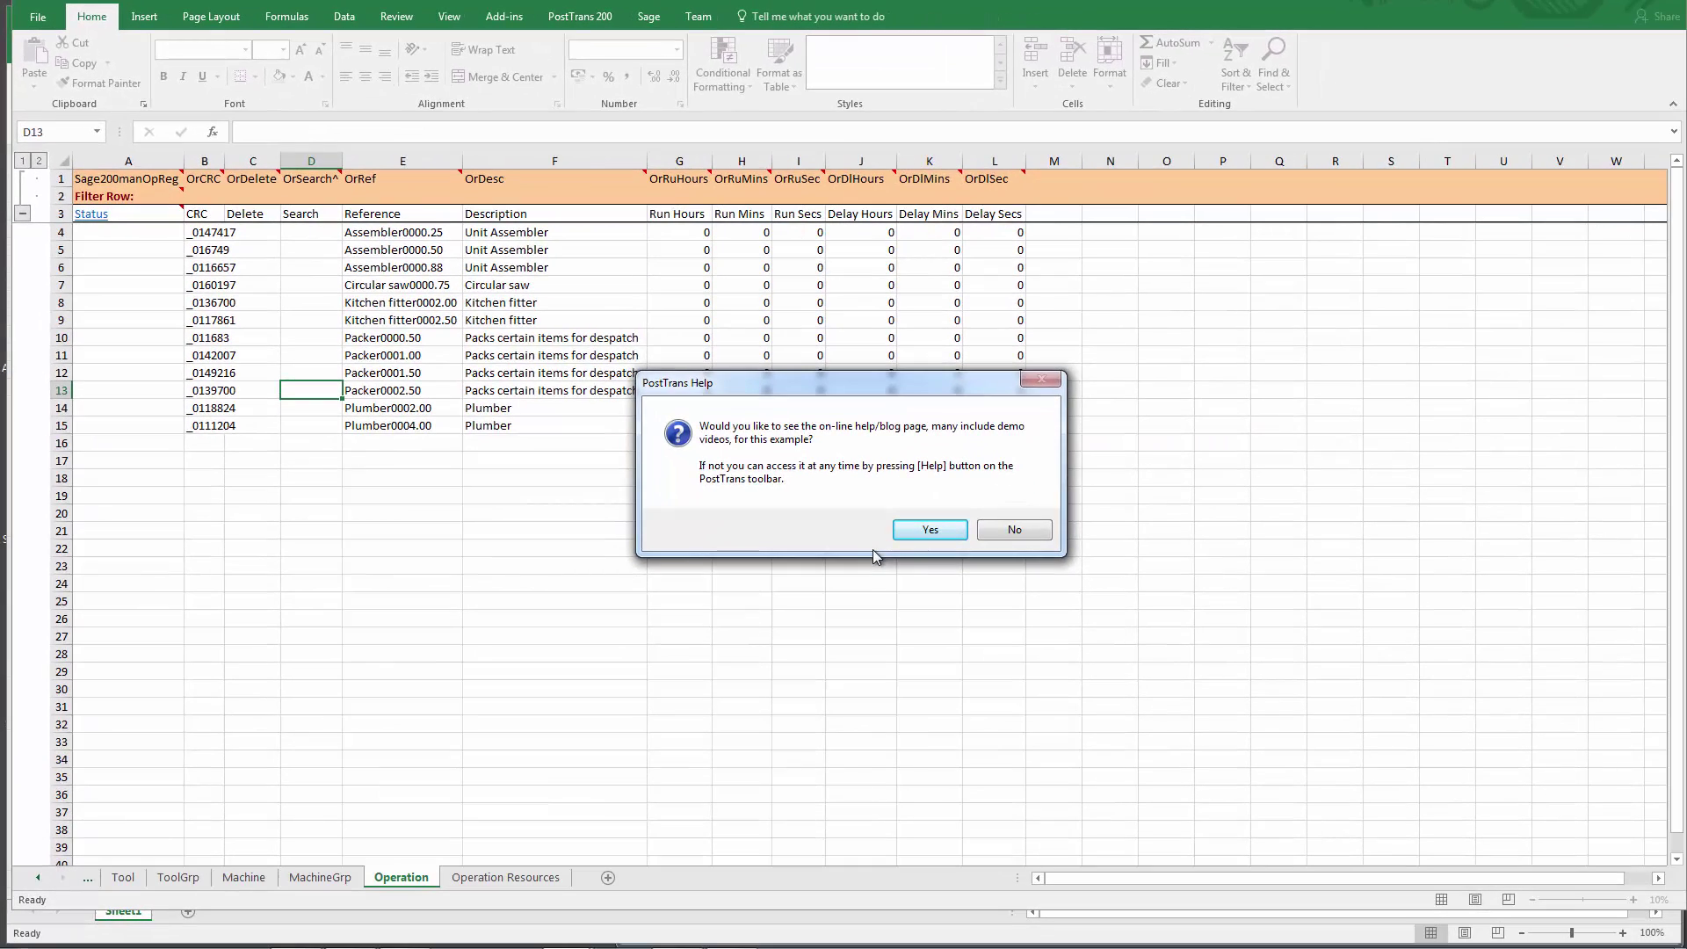
left_click(920, 529)
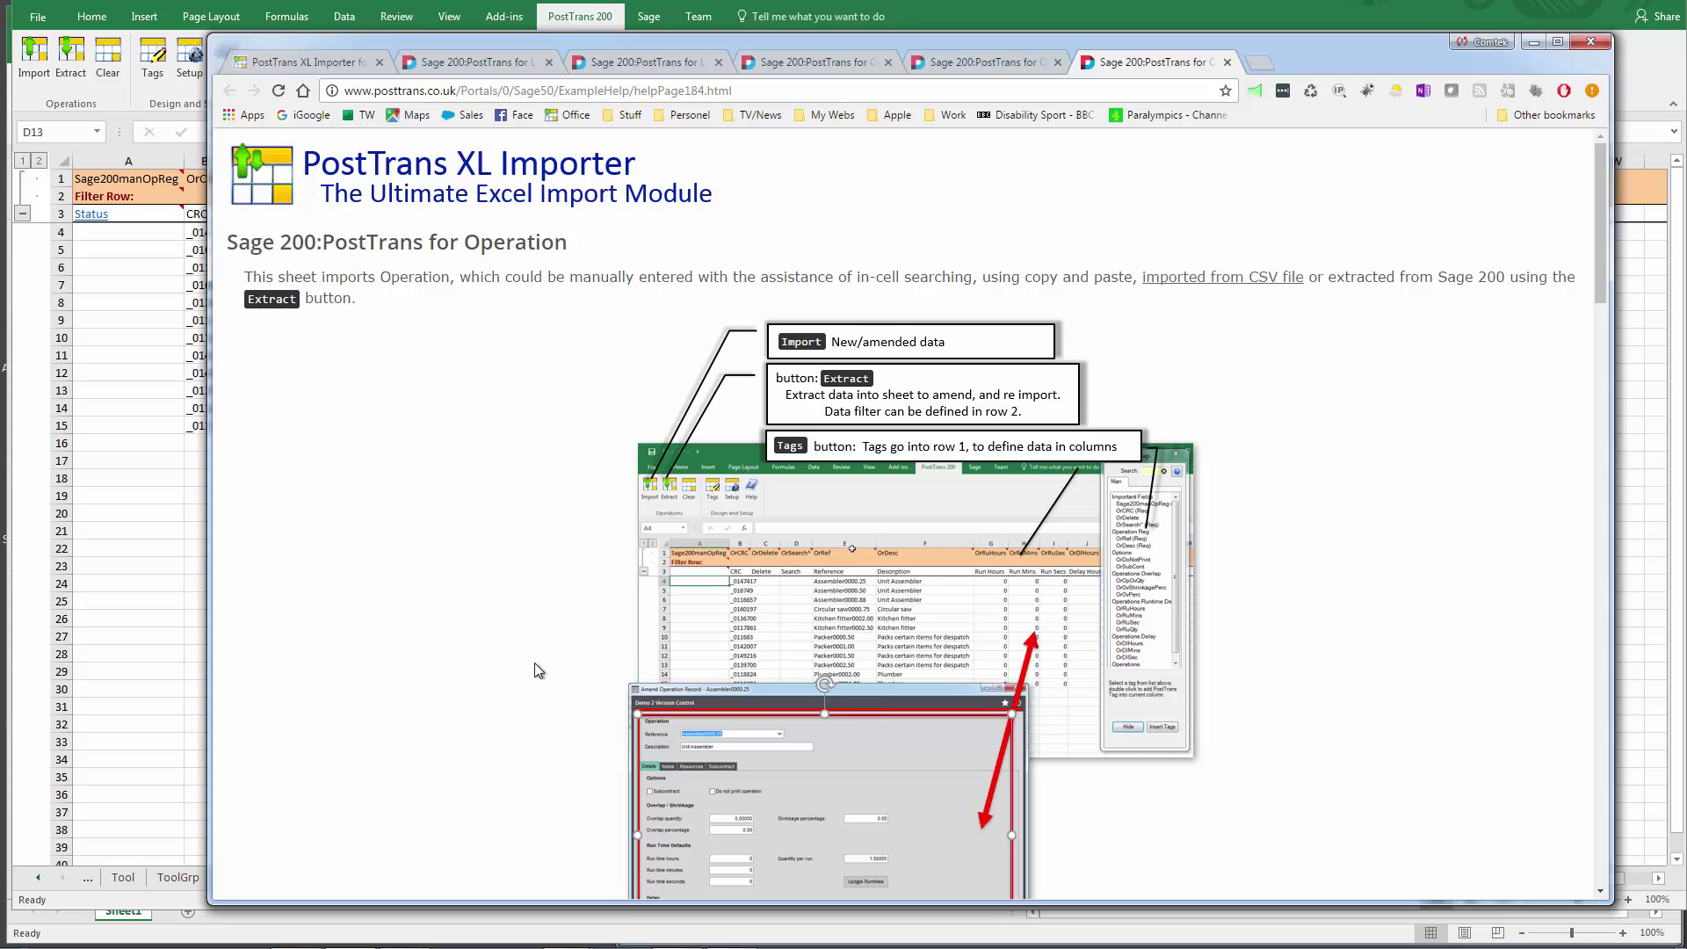
scroll(534, 663, "down", 6)
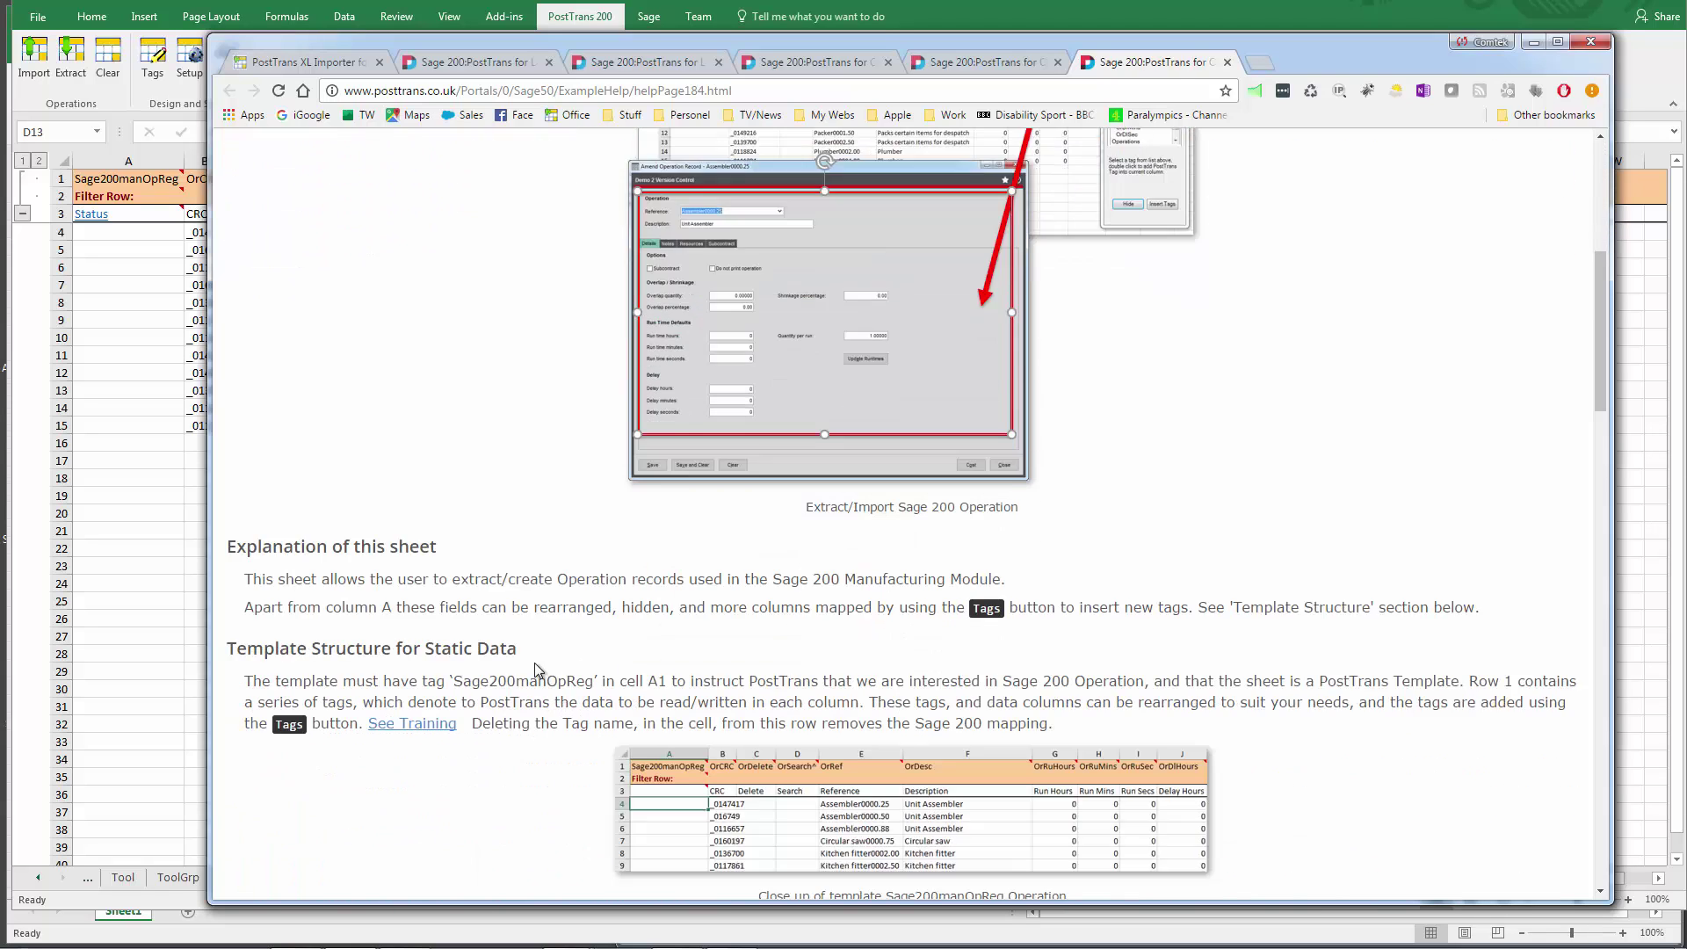
scroll(537, 670, "down", 2)
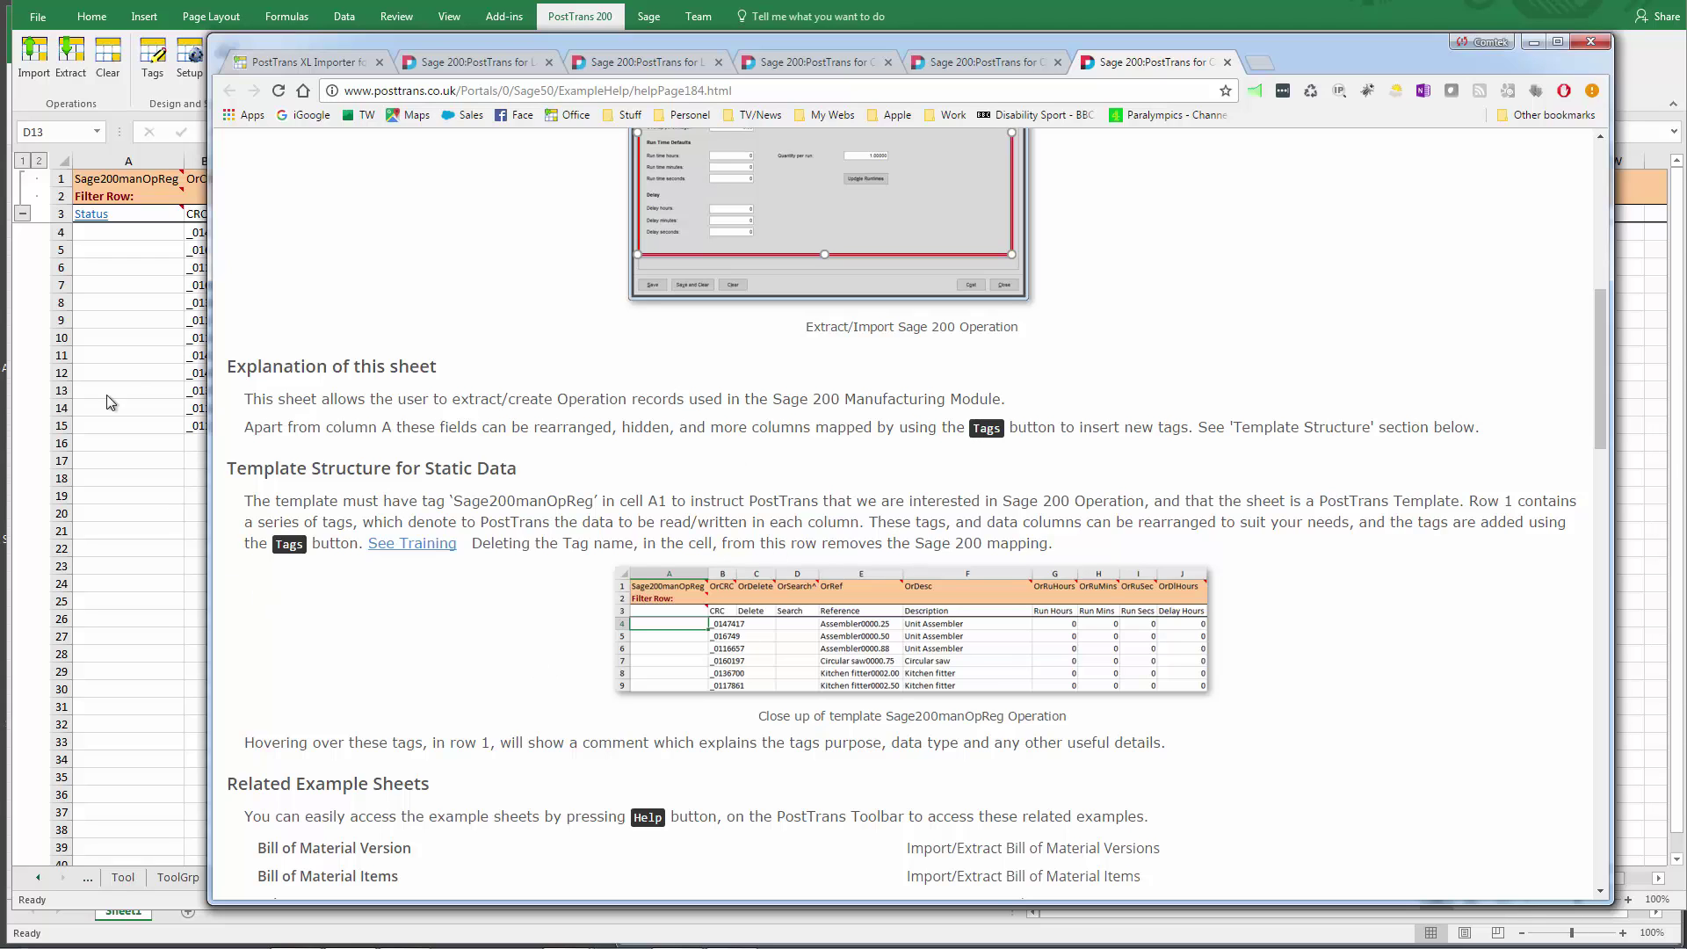
- Switch to Sage 200 to view the Operation Register List, and return to the Excel template
key("alt+Tab")
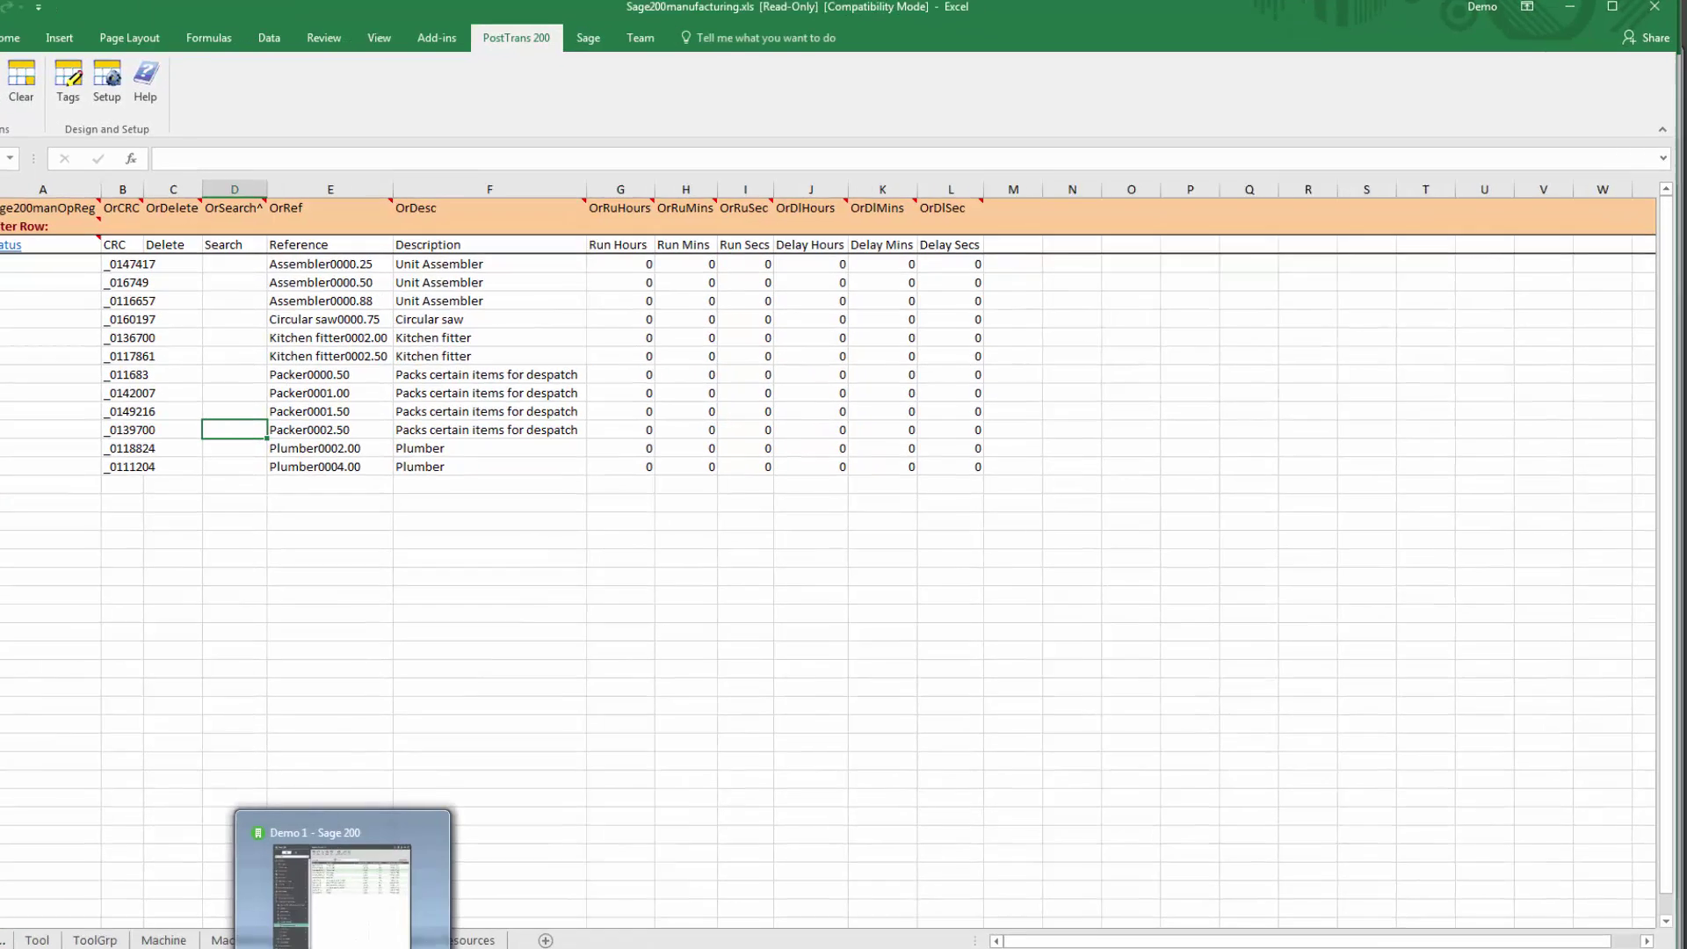
left_click(331, 835)
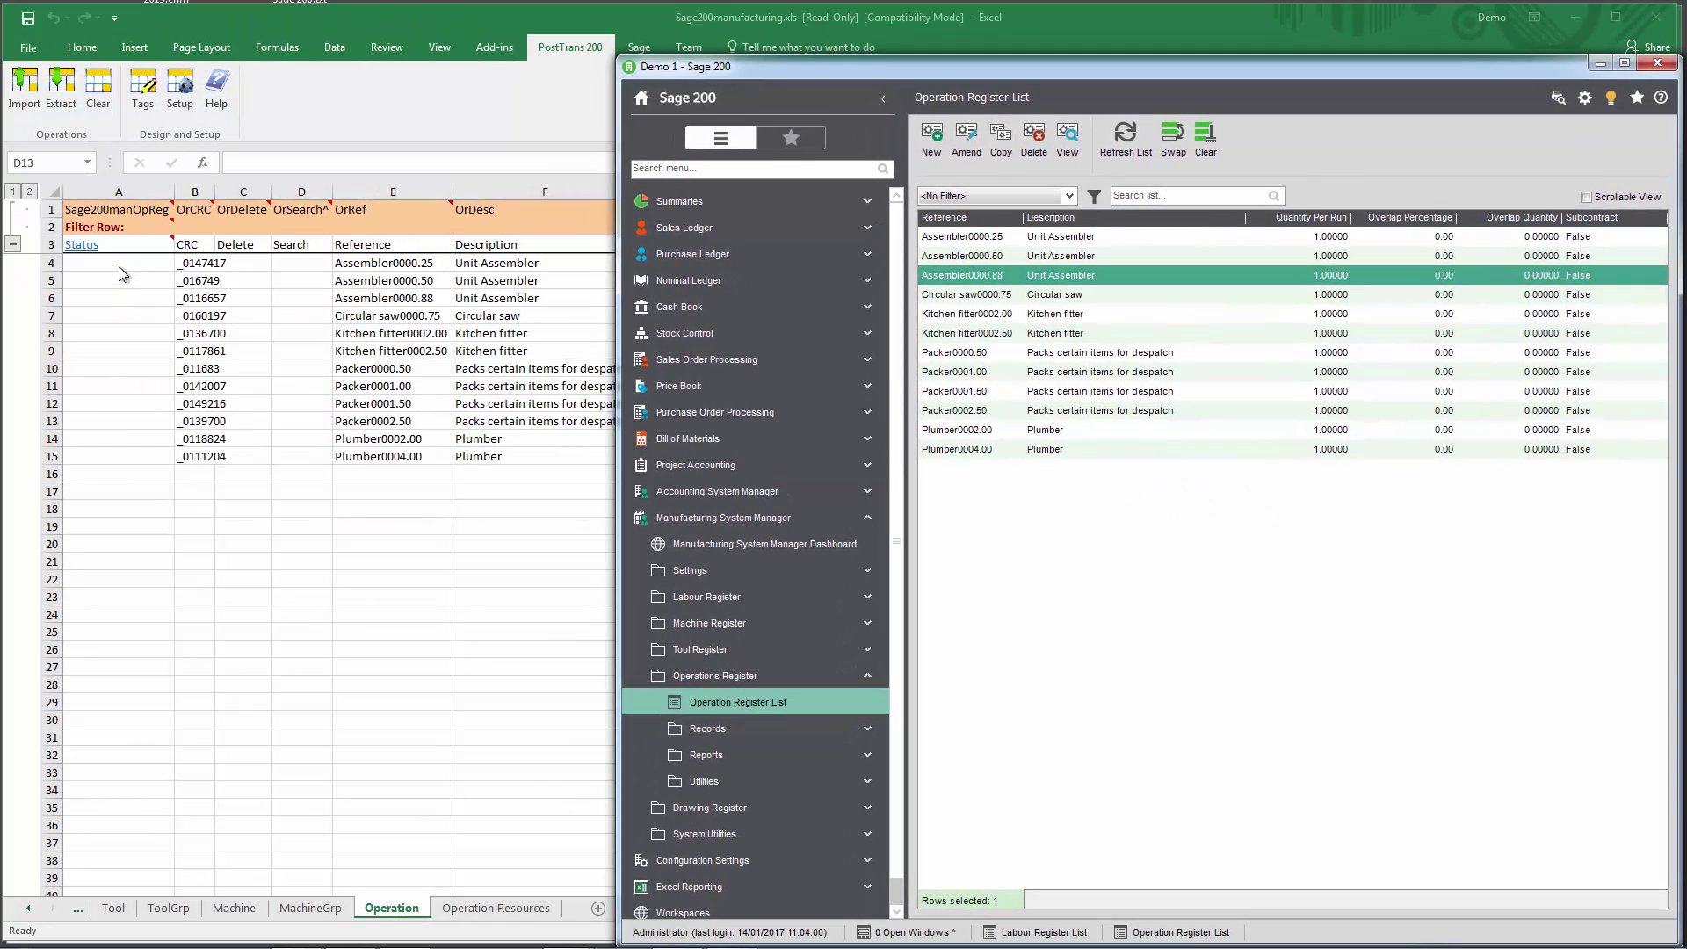
left_click(258, 104)
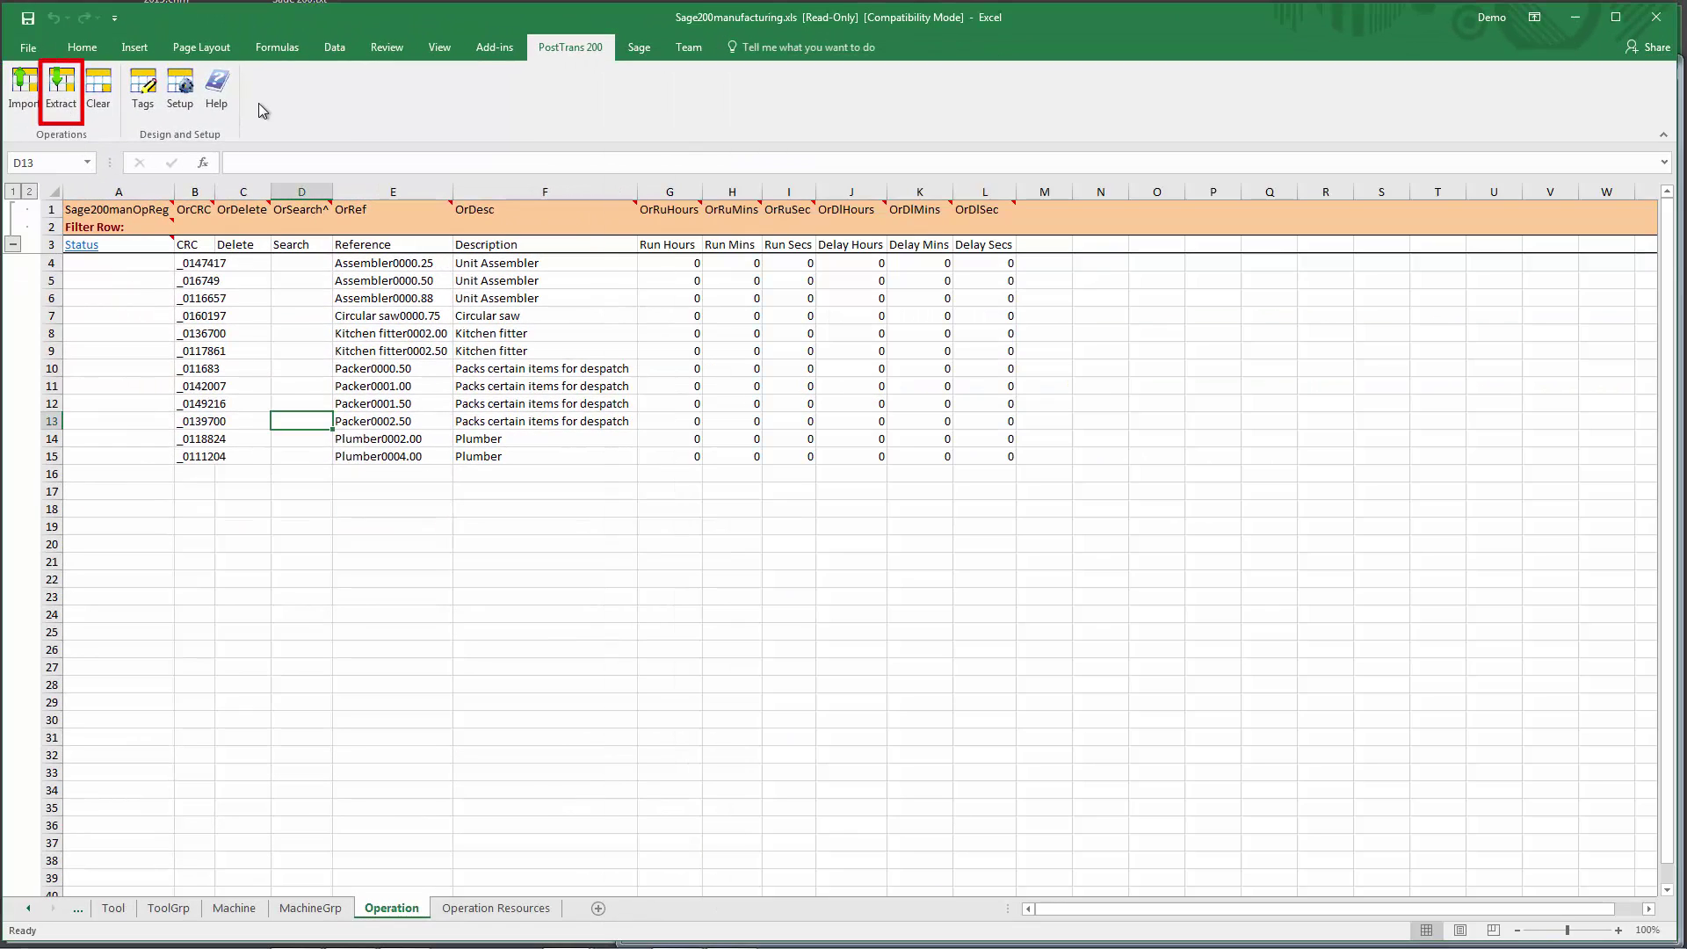
- Extract the operation records from company DEMO01 (Demo 1), overwriting all existing data in the sheet
left_click(55, 88)
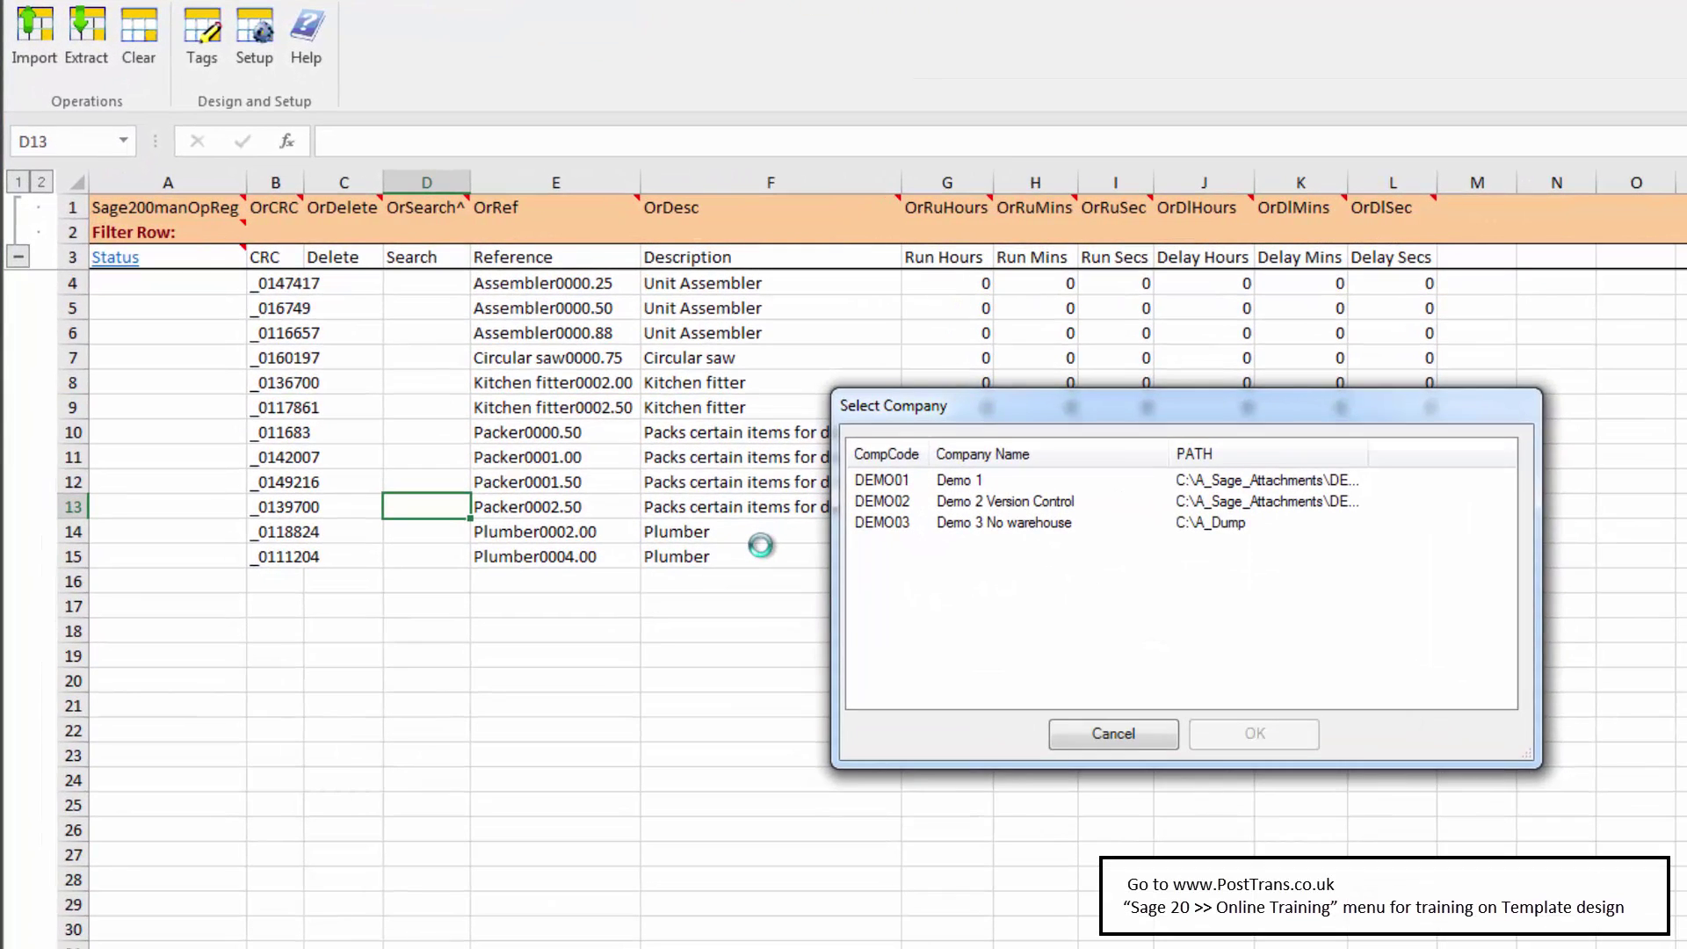
left_click(909, 488)
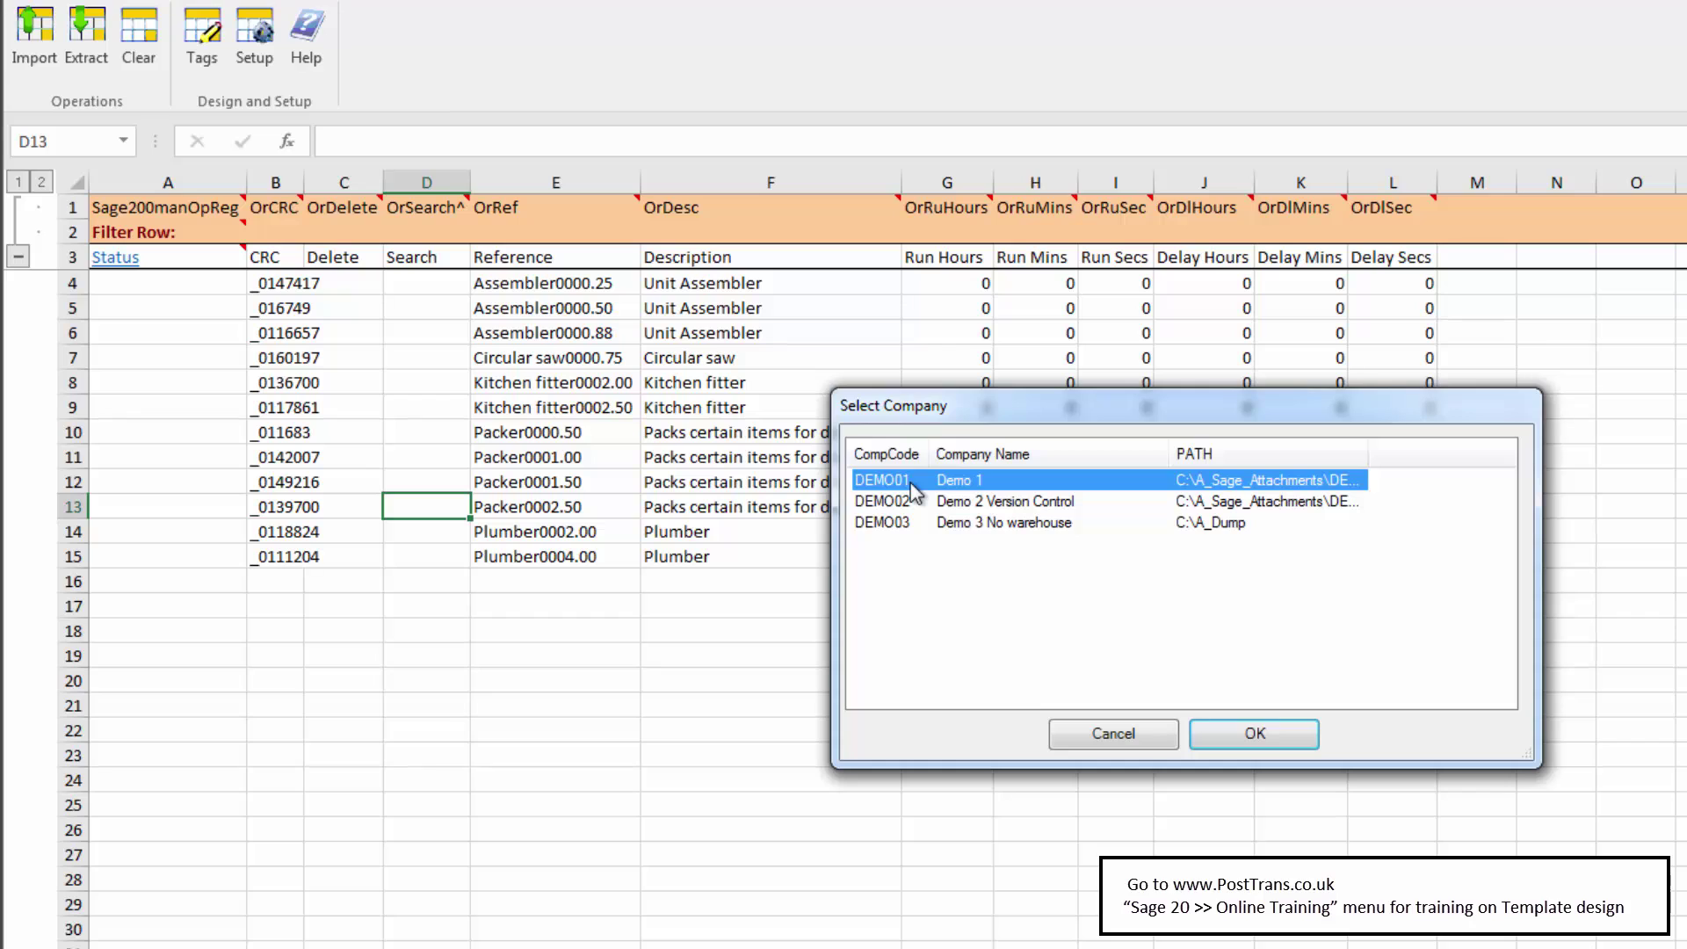
double_click(914, 491)
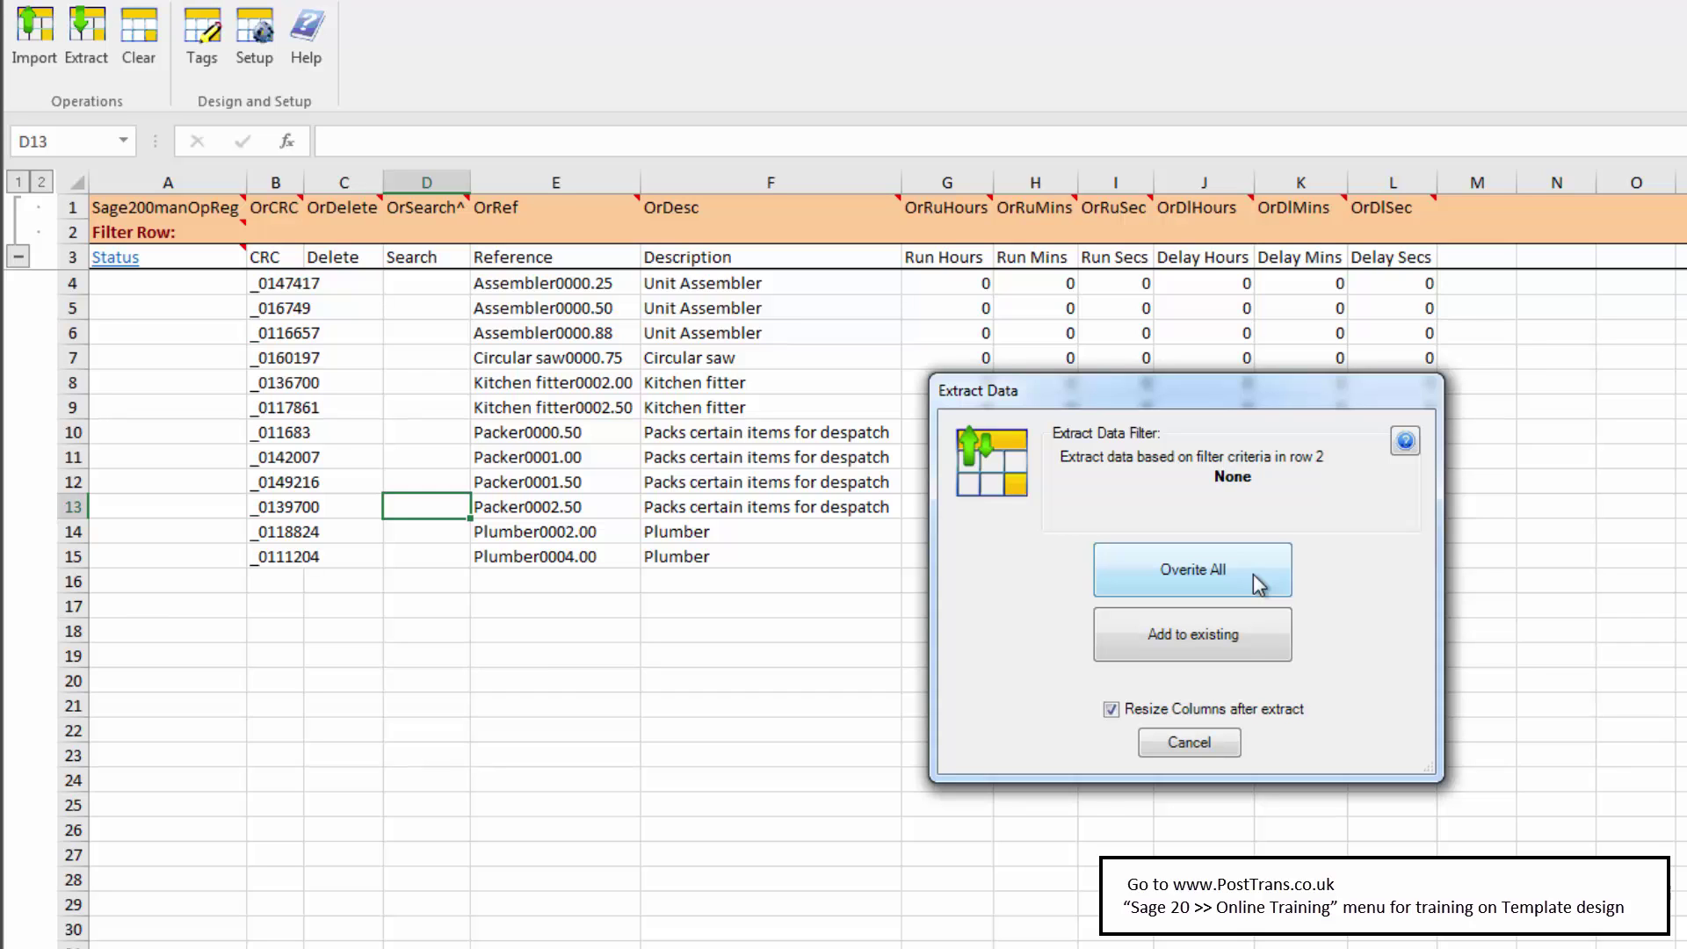
left_click(1254, 575)
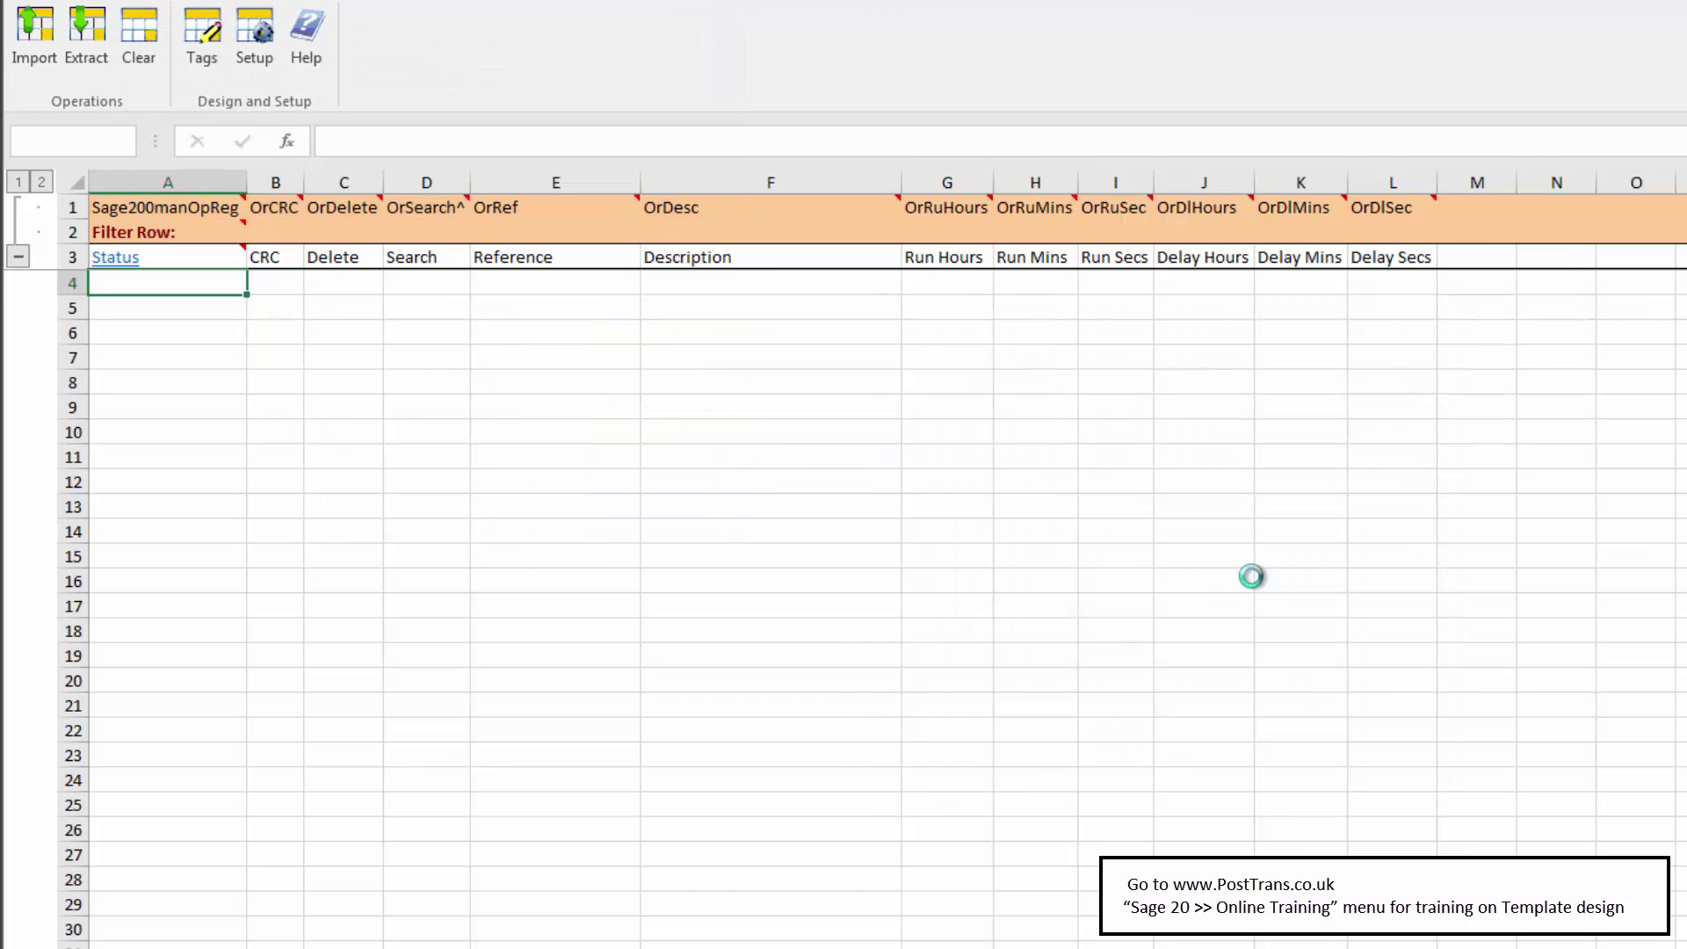
left_click(1351, 624)
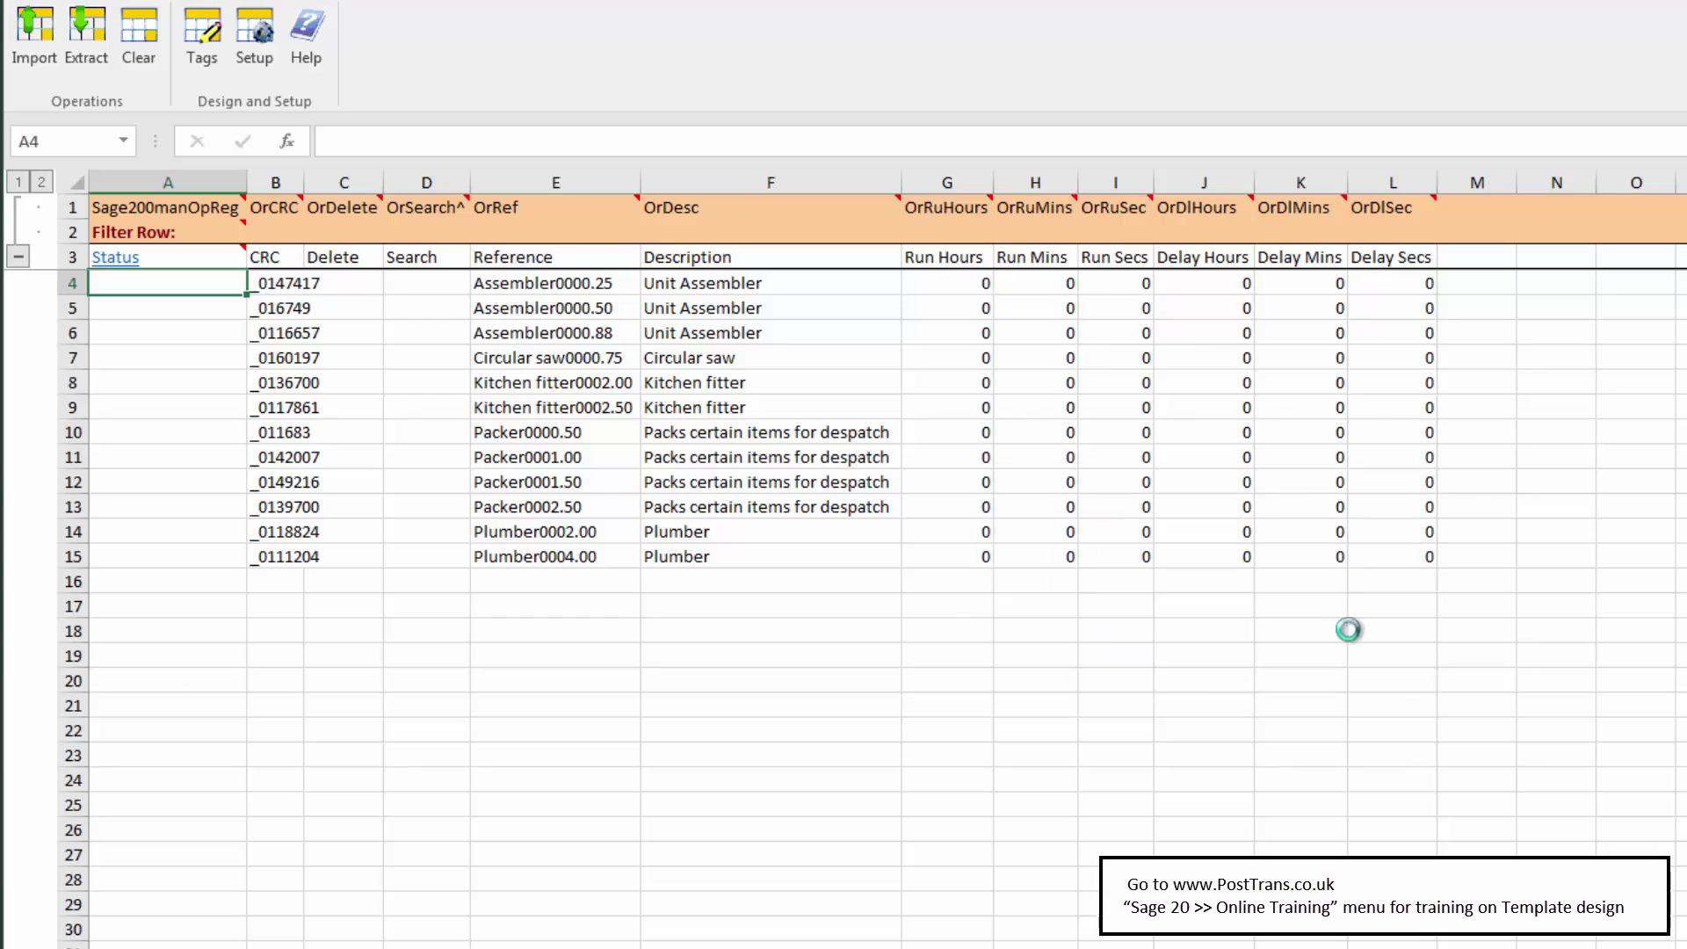
- Switch to Sage 200, view the details of operation record Assembler0000.88, and close it
key("alt+Tab")
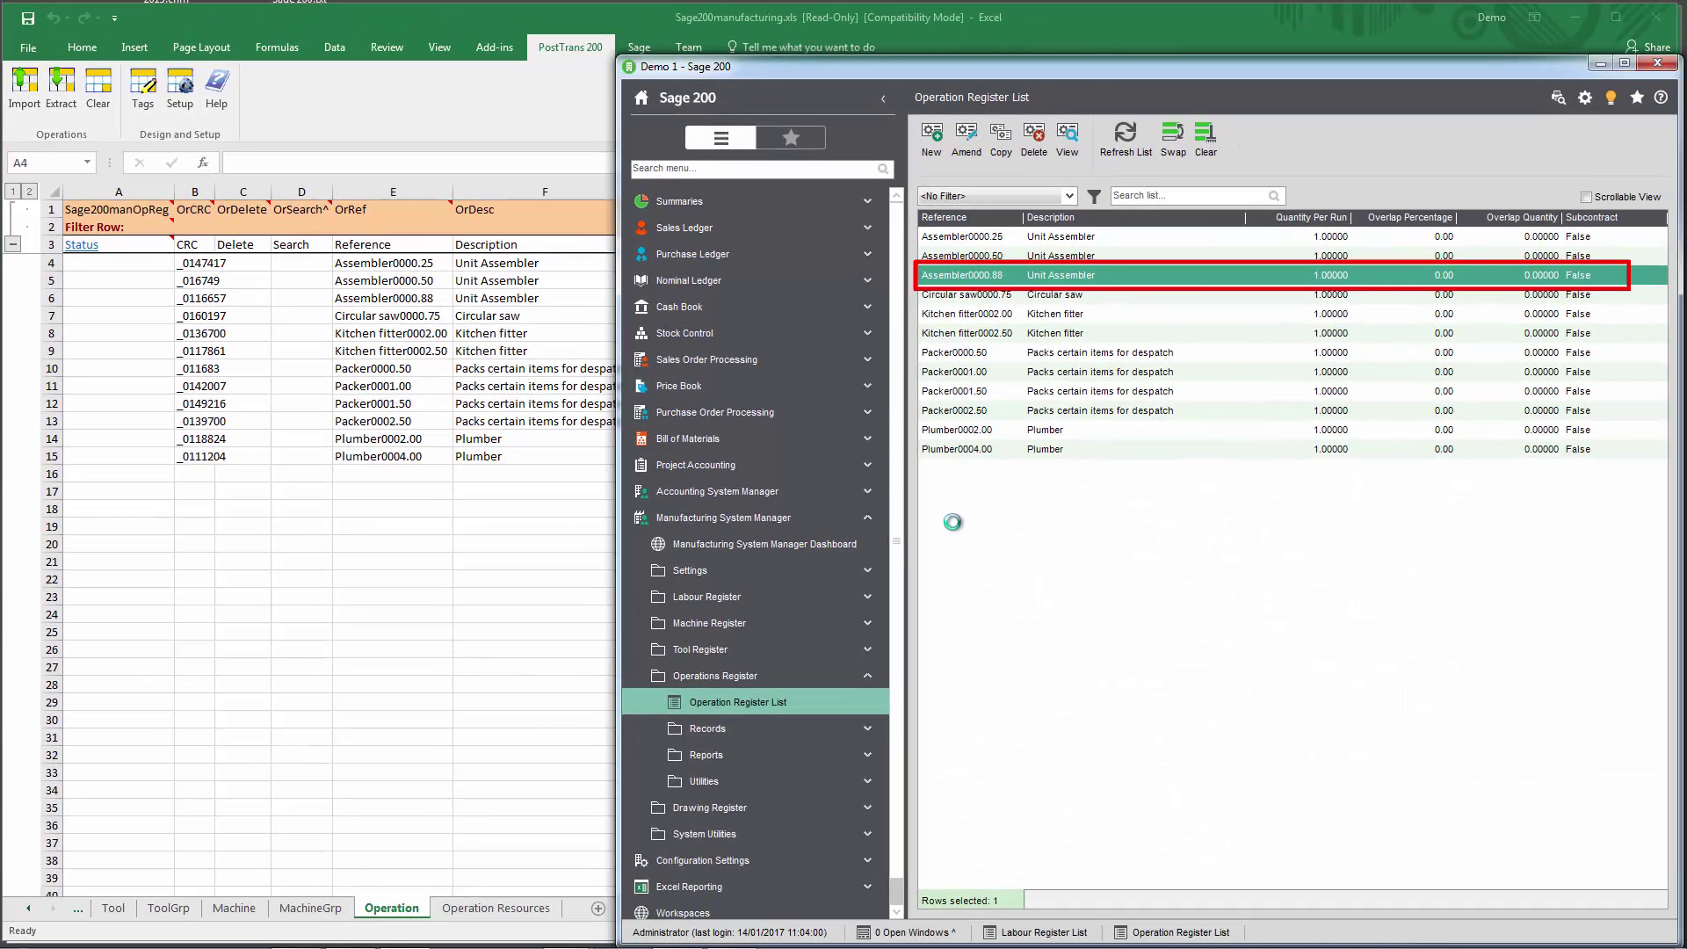
double_click(995, 277)
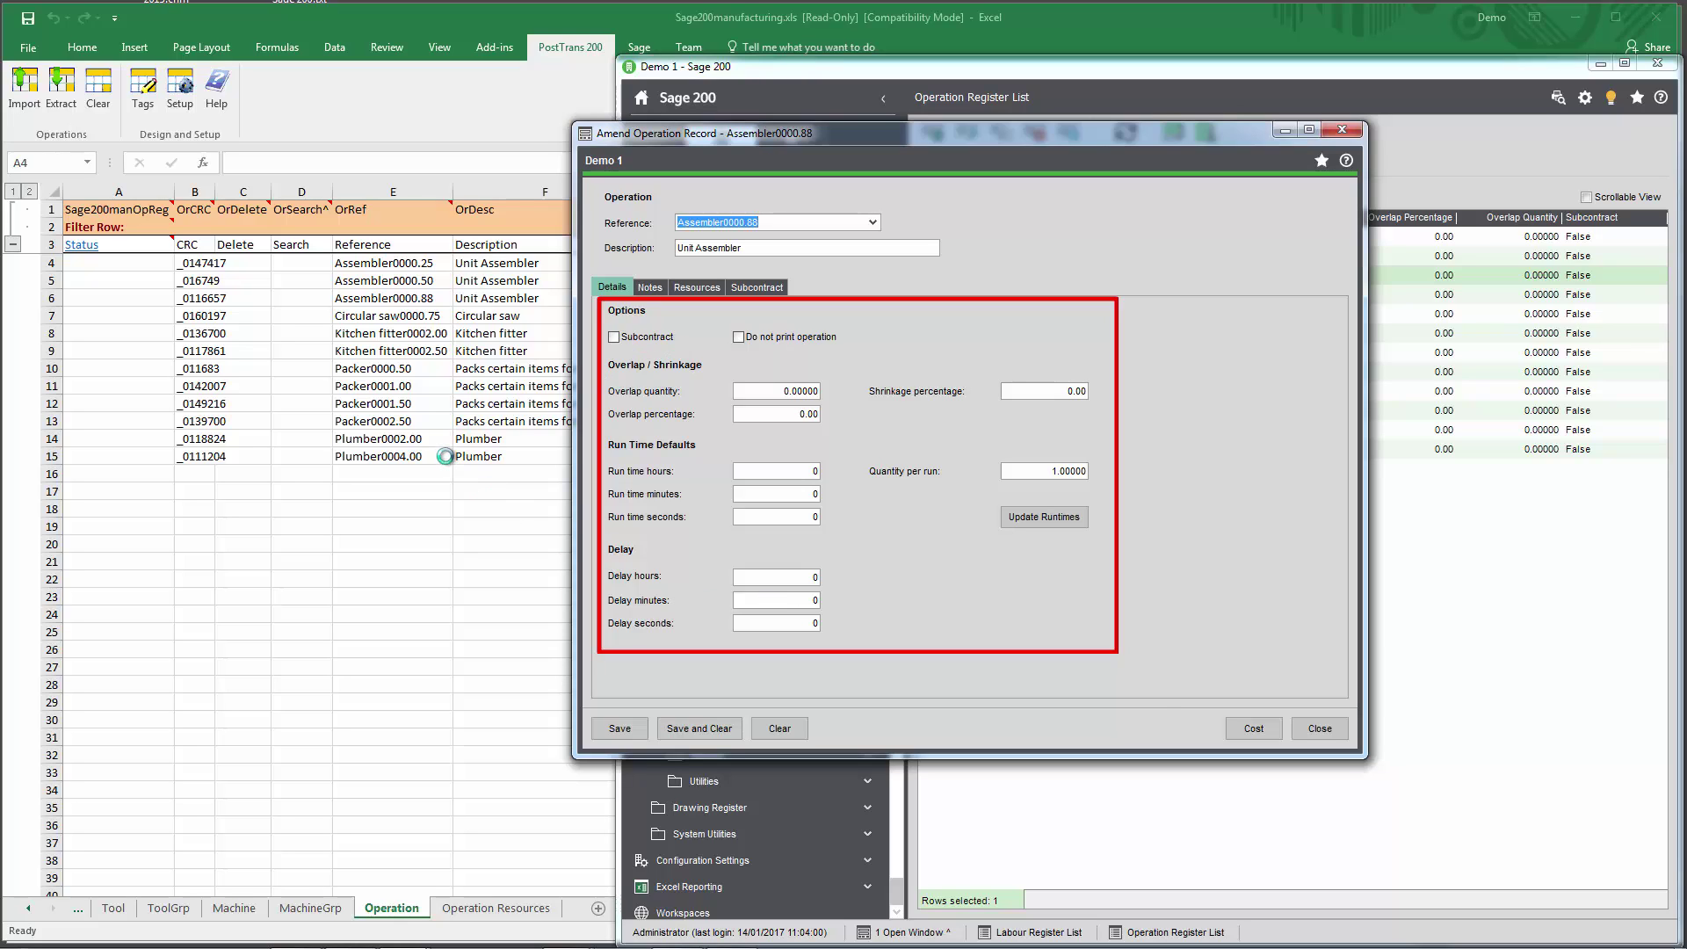
left_click(1314, 727)
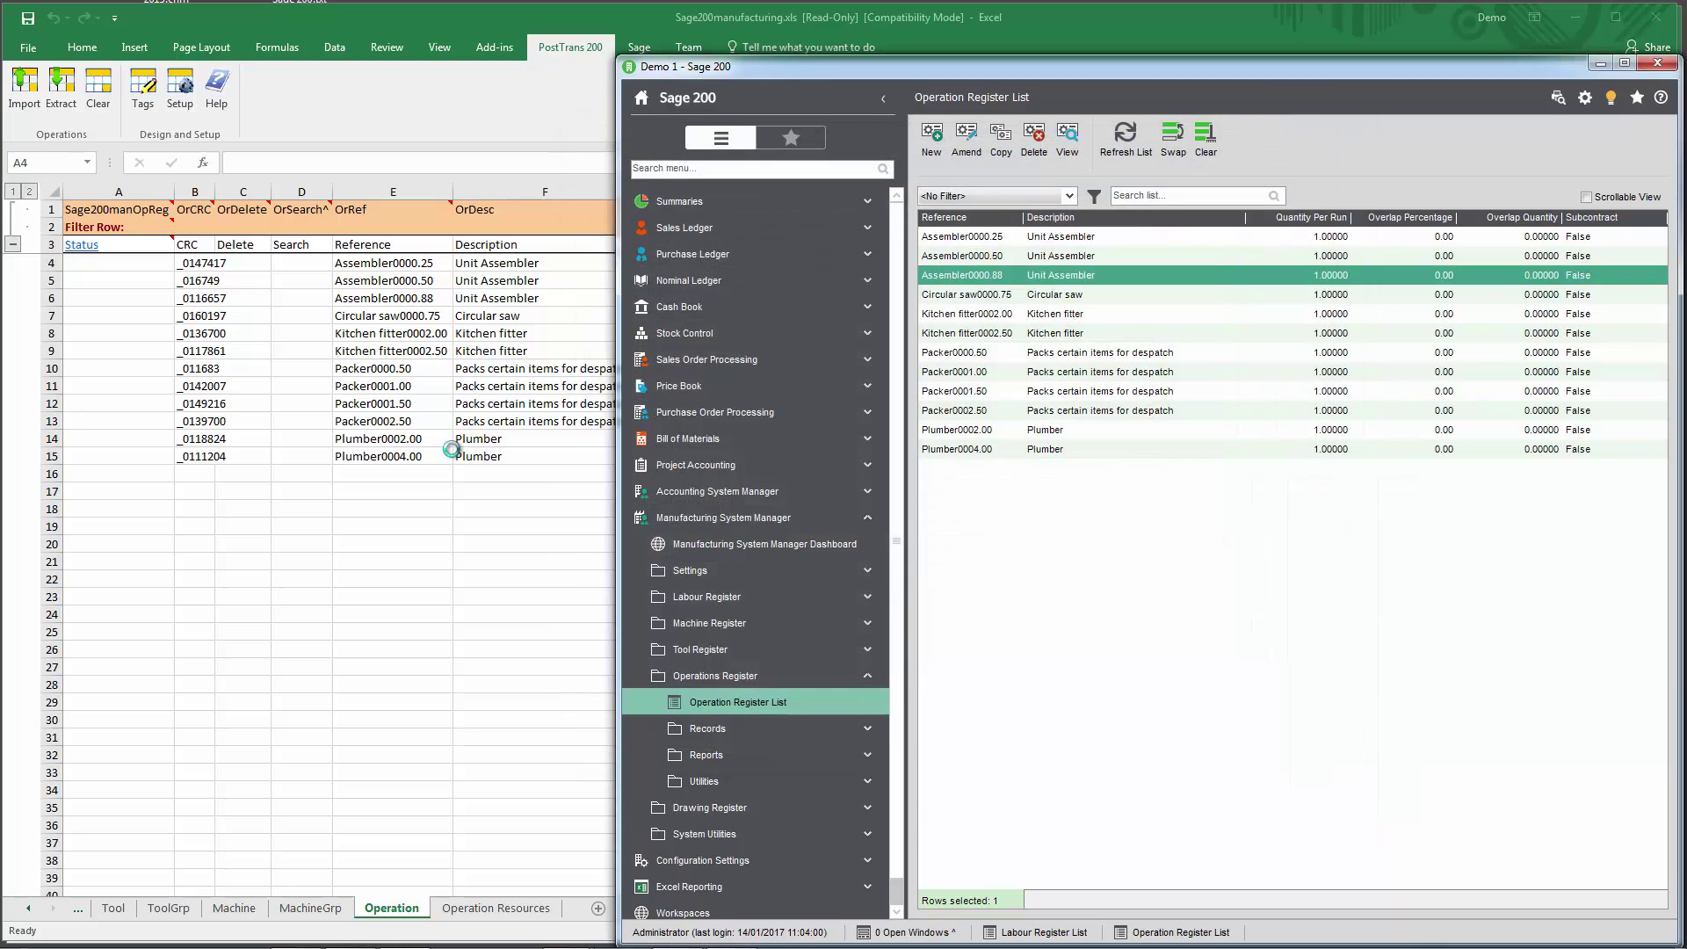
- In the Excel sheet, set Run Hours to 2 for Assembler0000.88 and 3 for Circular saw0000.75
left_click(451, 448)
left_click(687, 302)
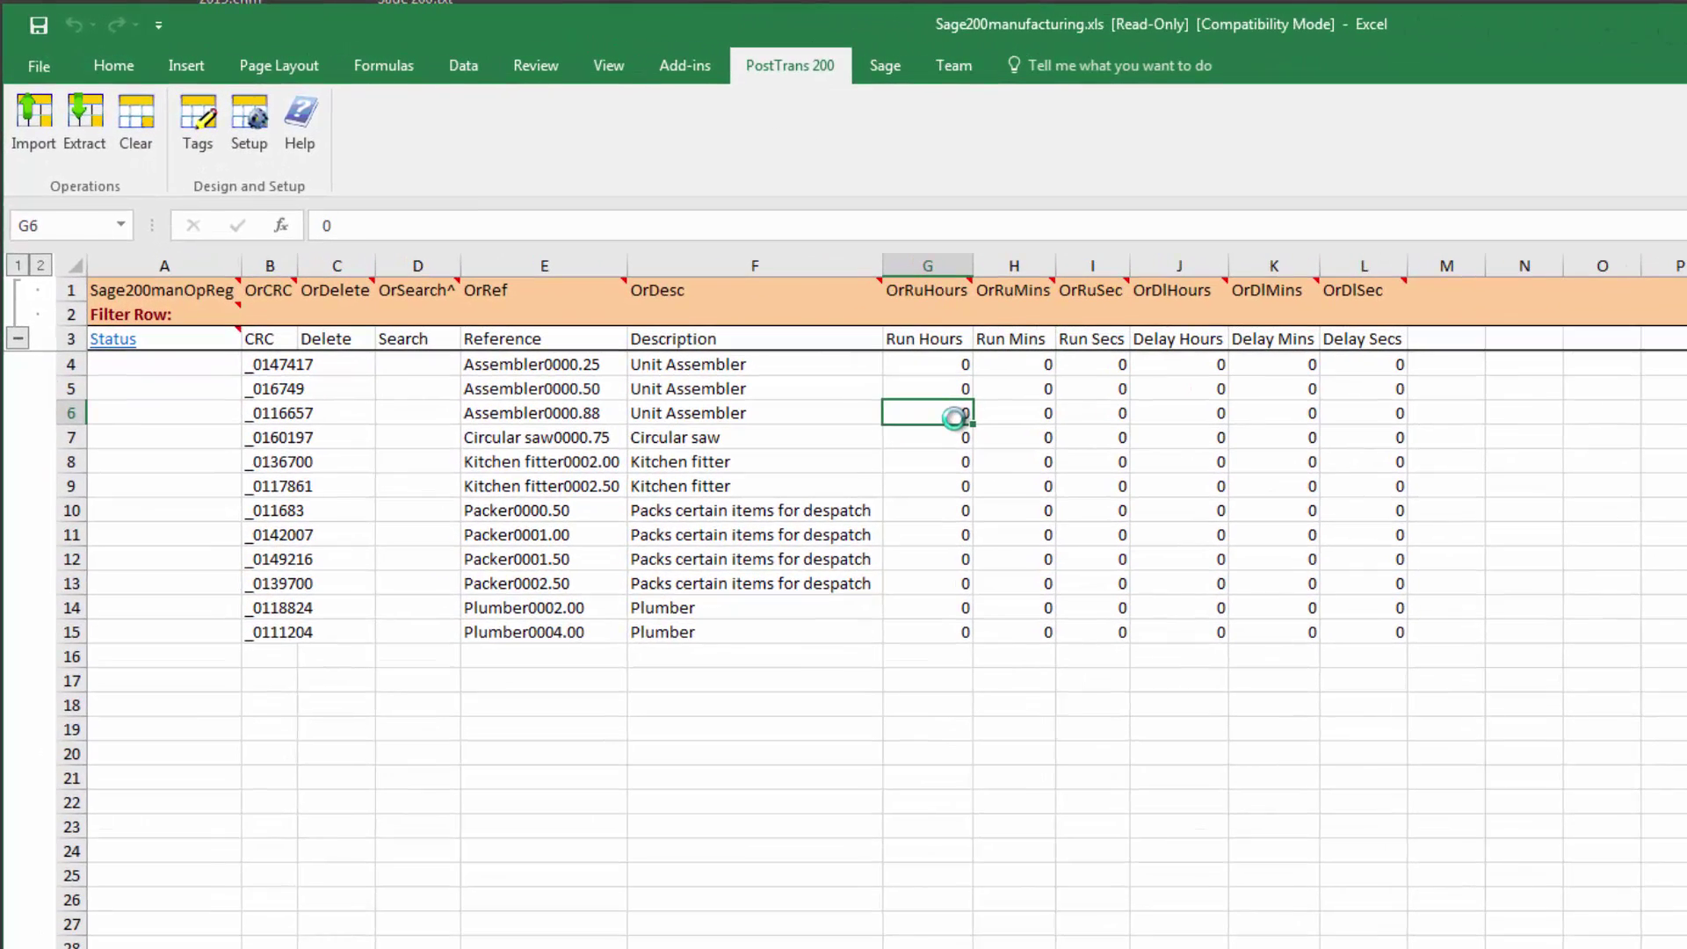
type("2")
key("Return")
type("3")
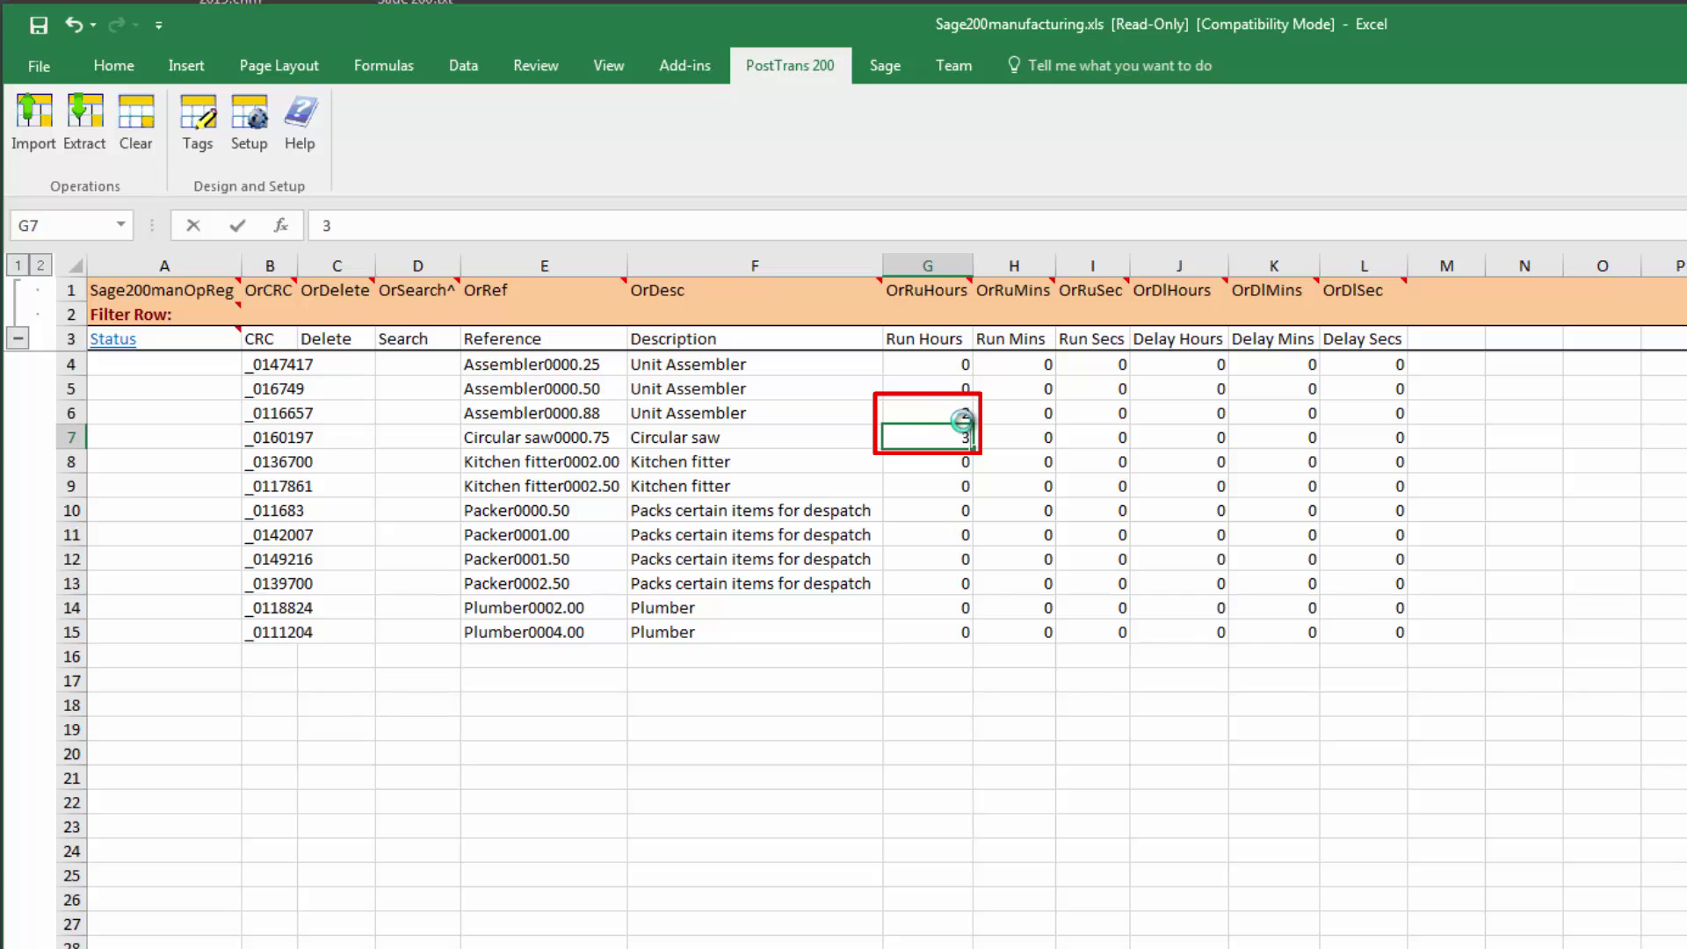
key("Return")
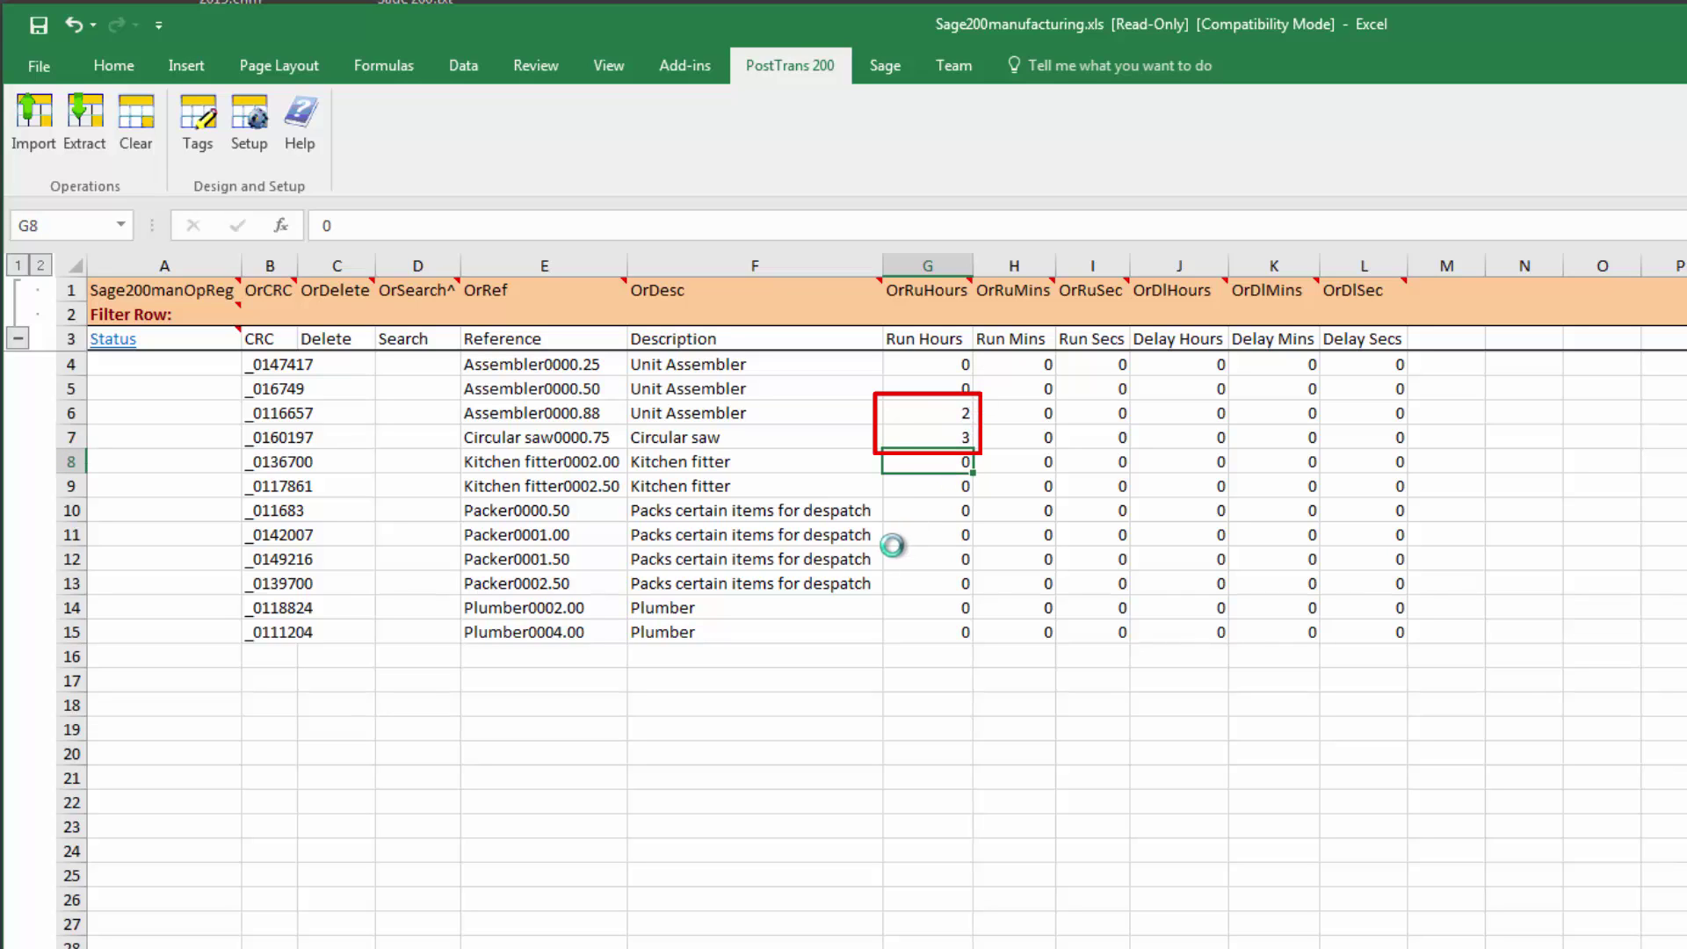
- Import the amended operation records into company DEMO01 Demo 1
left_click(50, 126)
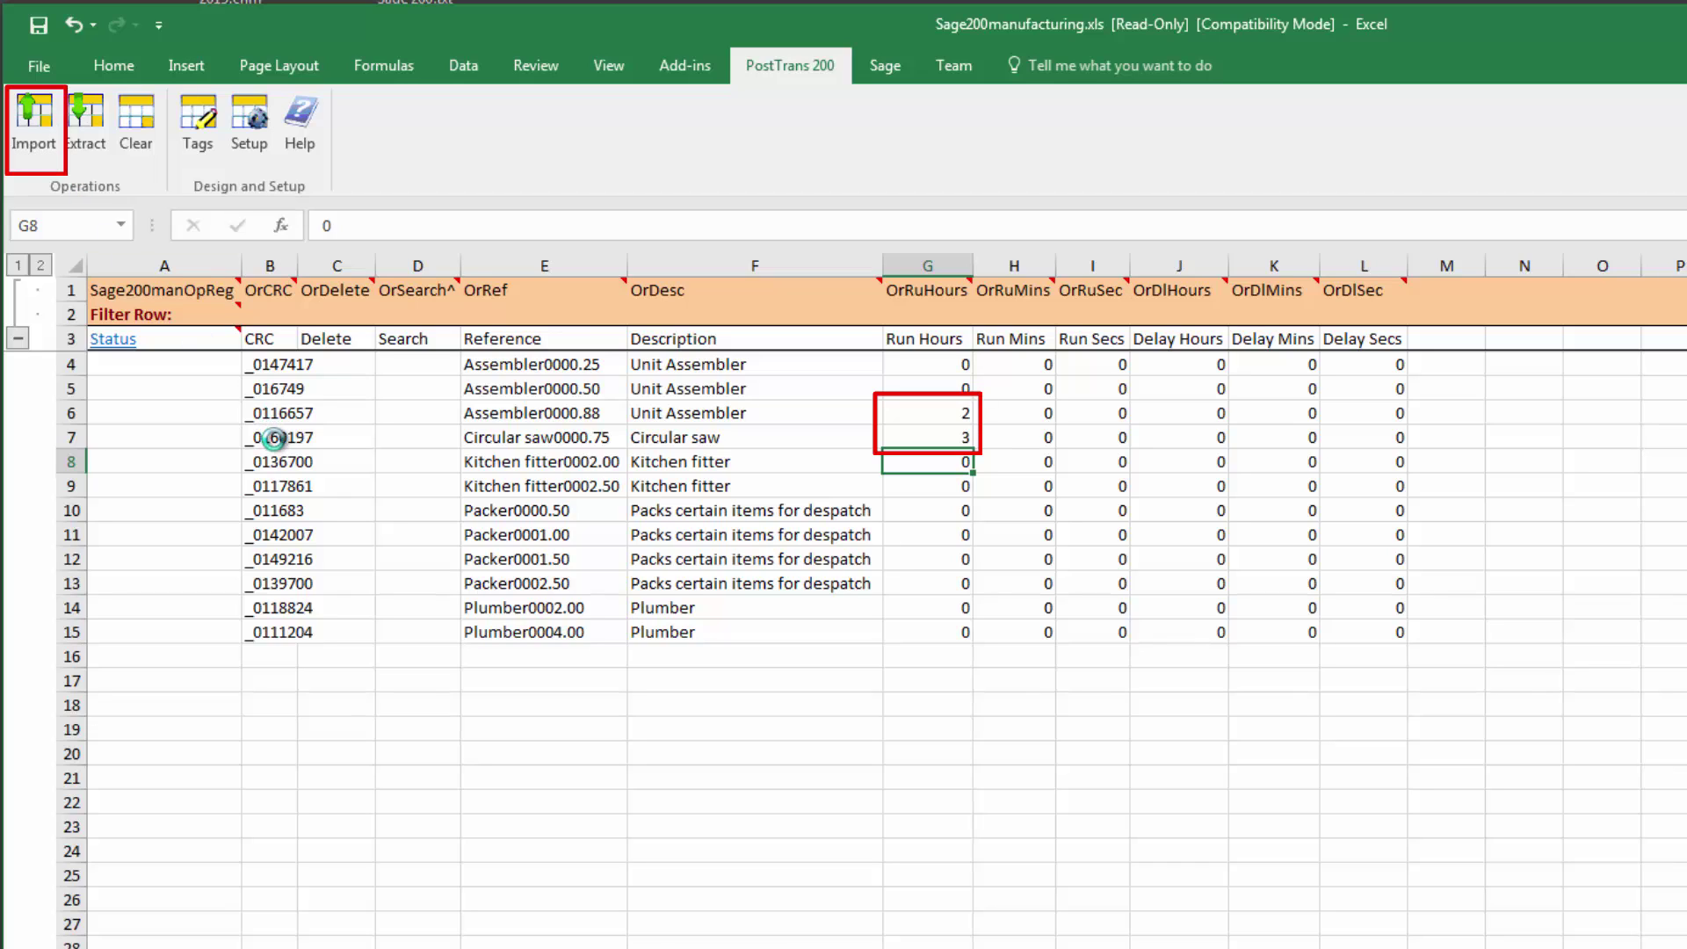
left_click(274, 437)
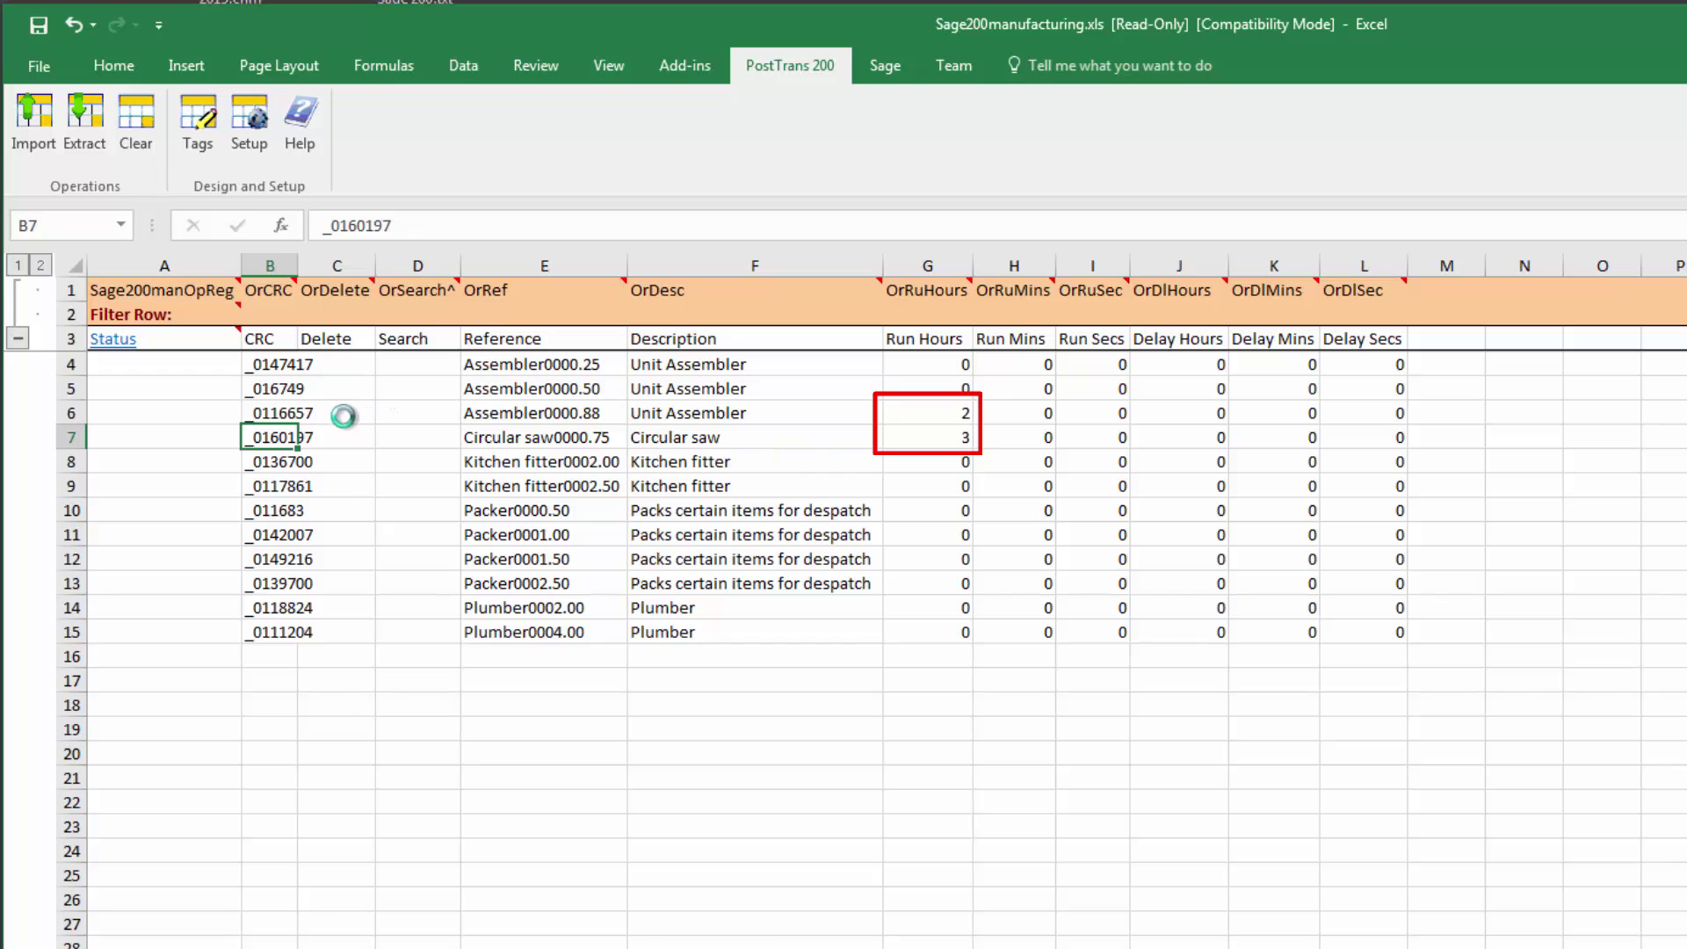
left_click(35, 127)
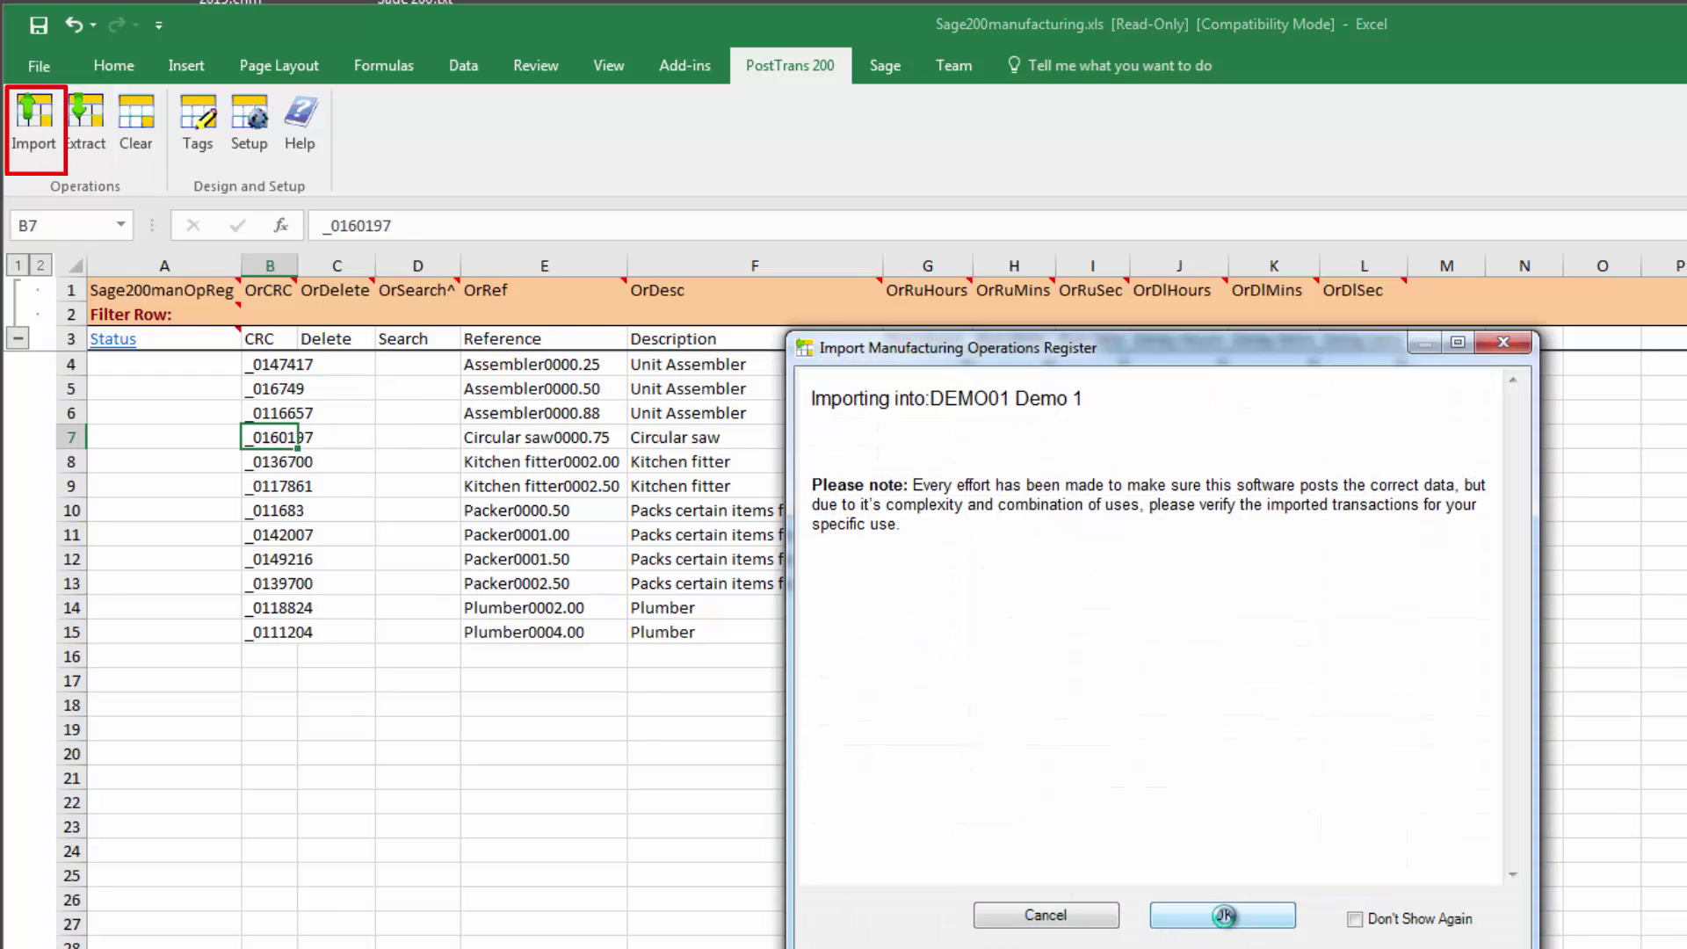
left_click(1223, 915)
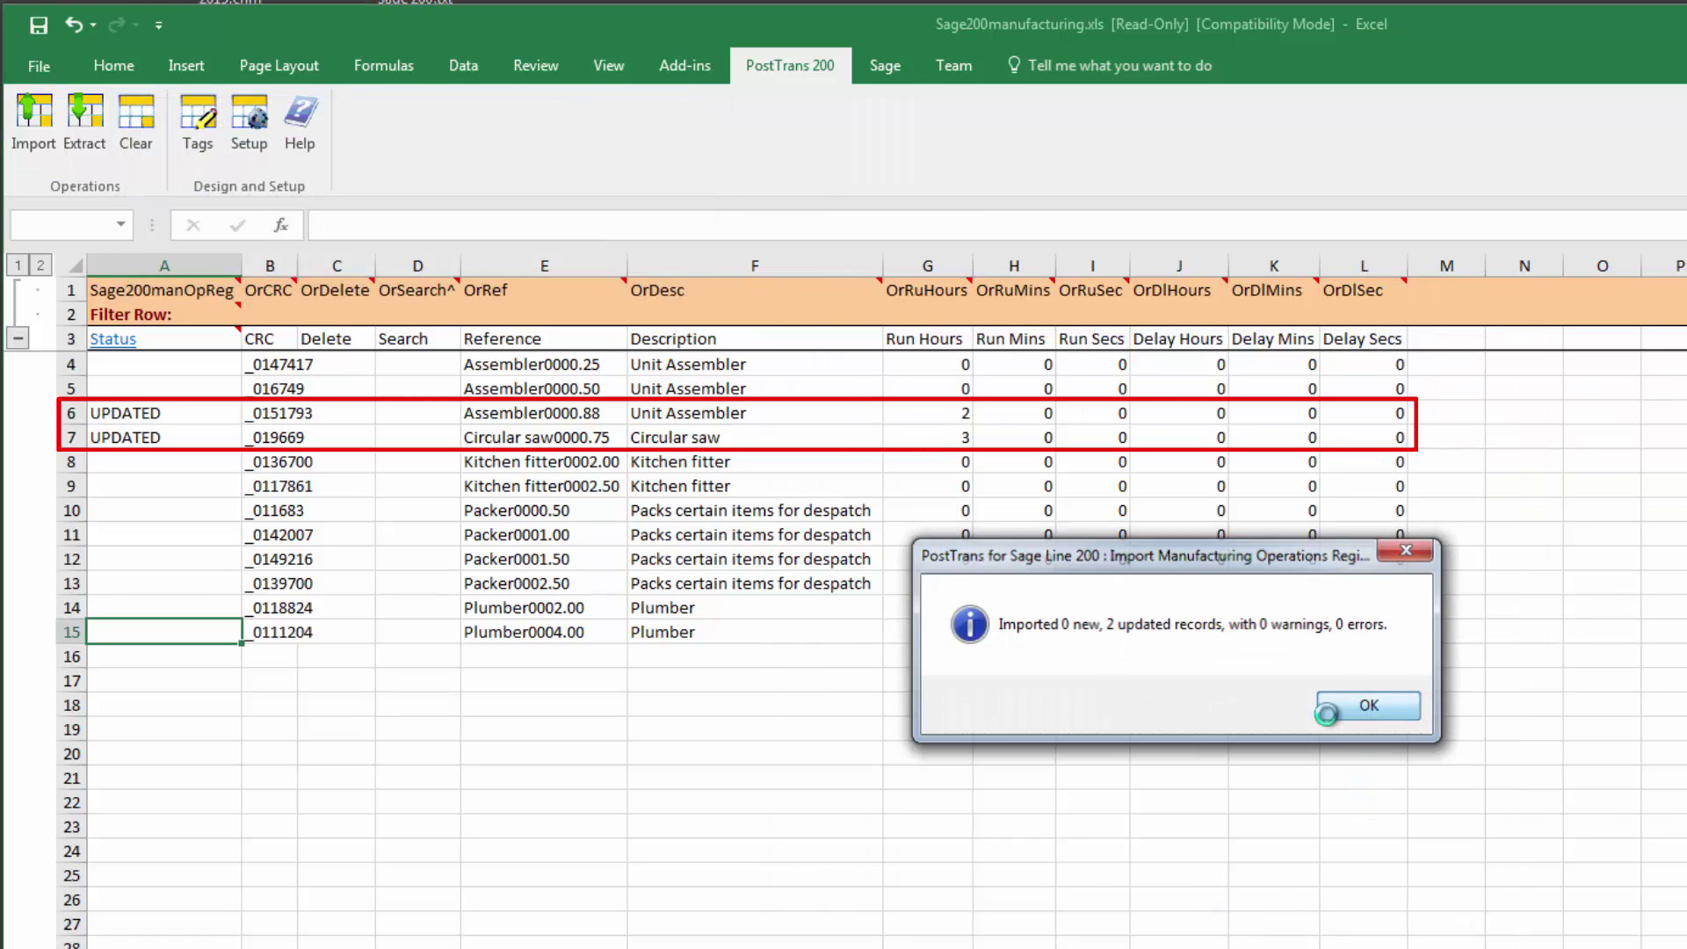
left_click(1369, 706)
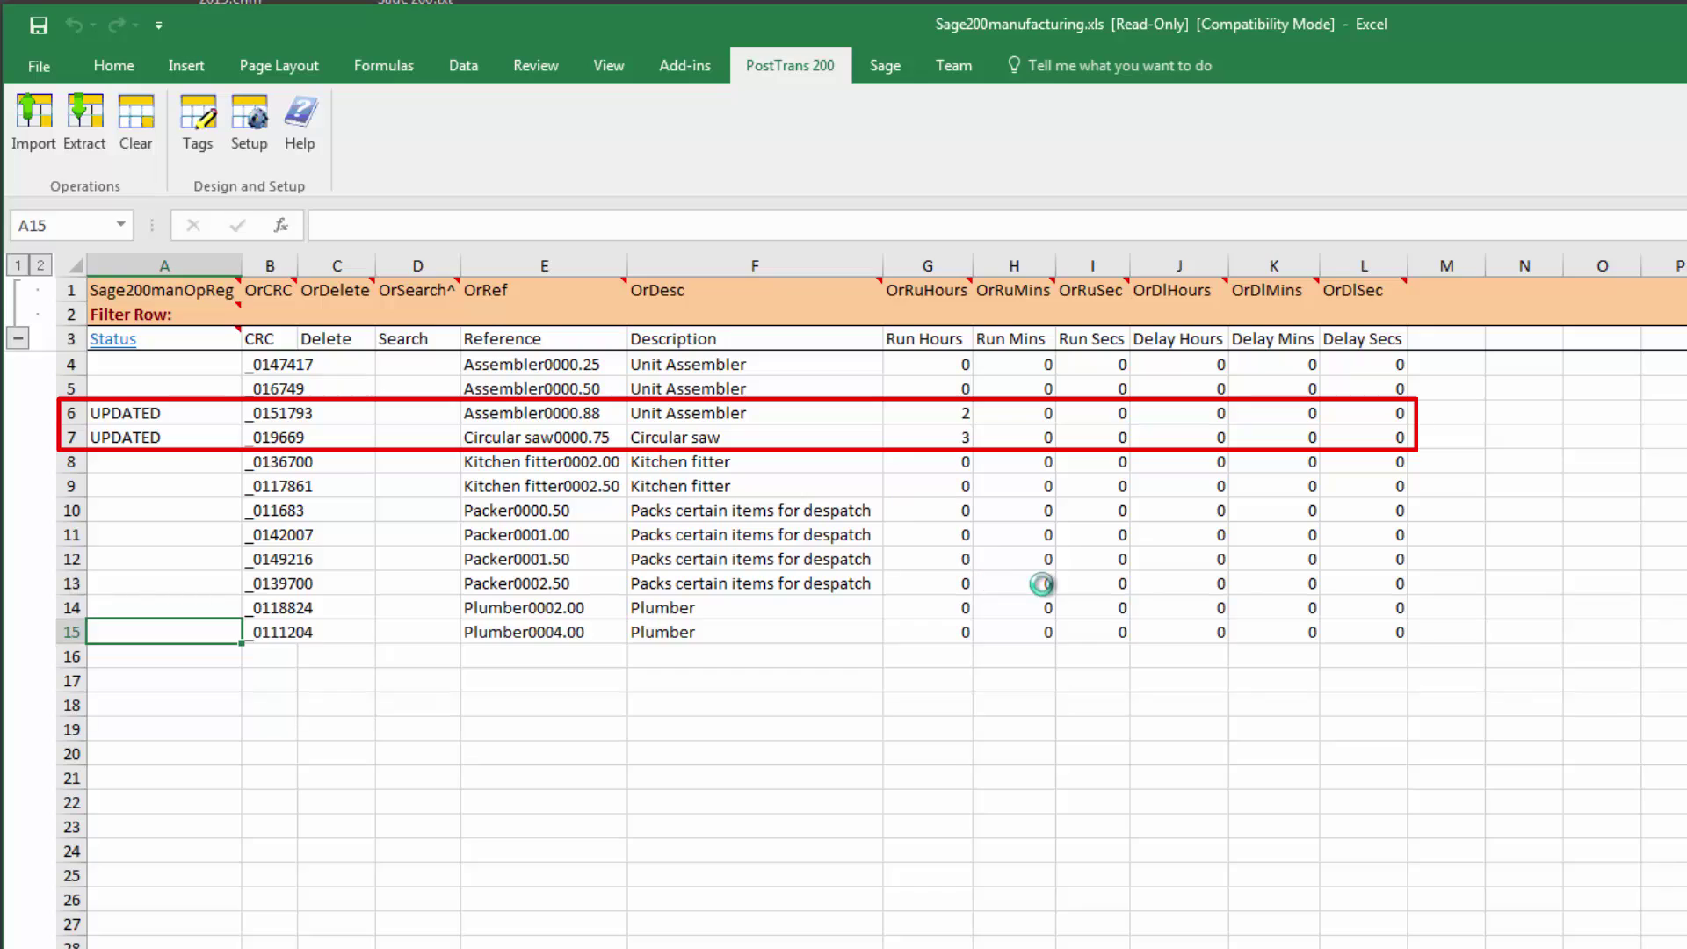
- Switch to Sage 200, check the run time hours of operation Assembler0000.88, and close the record
key("alt+Tab")
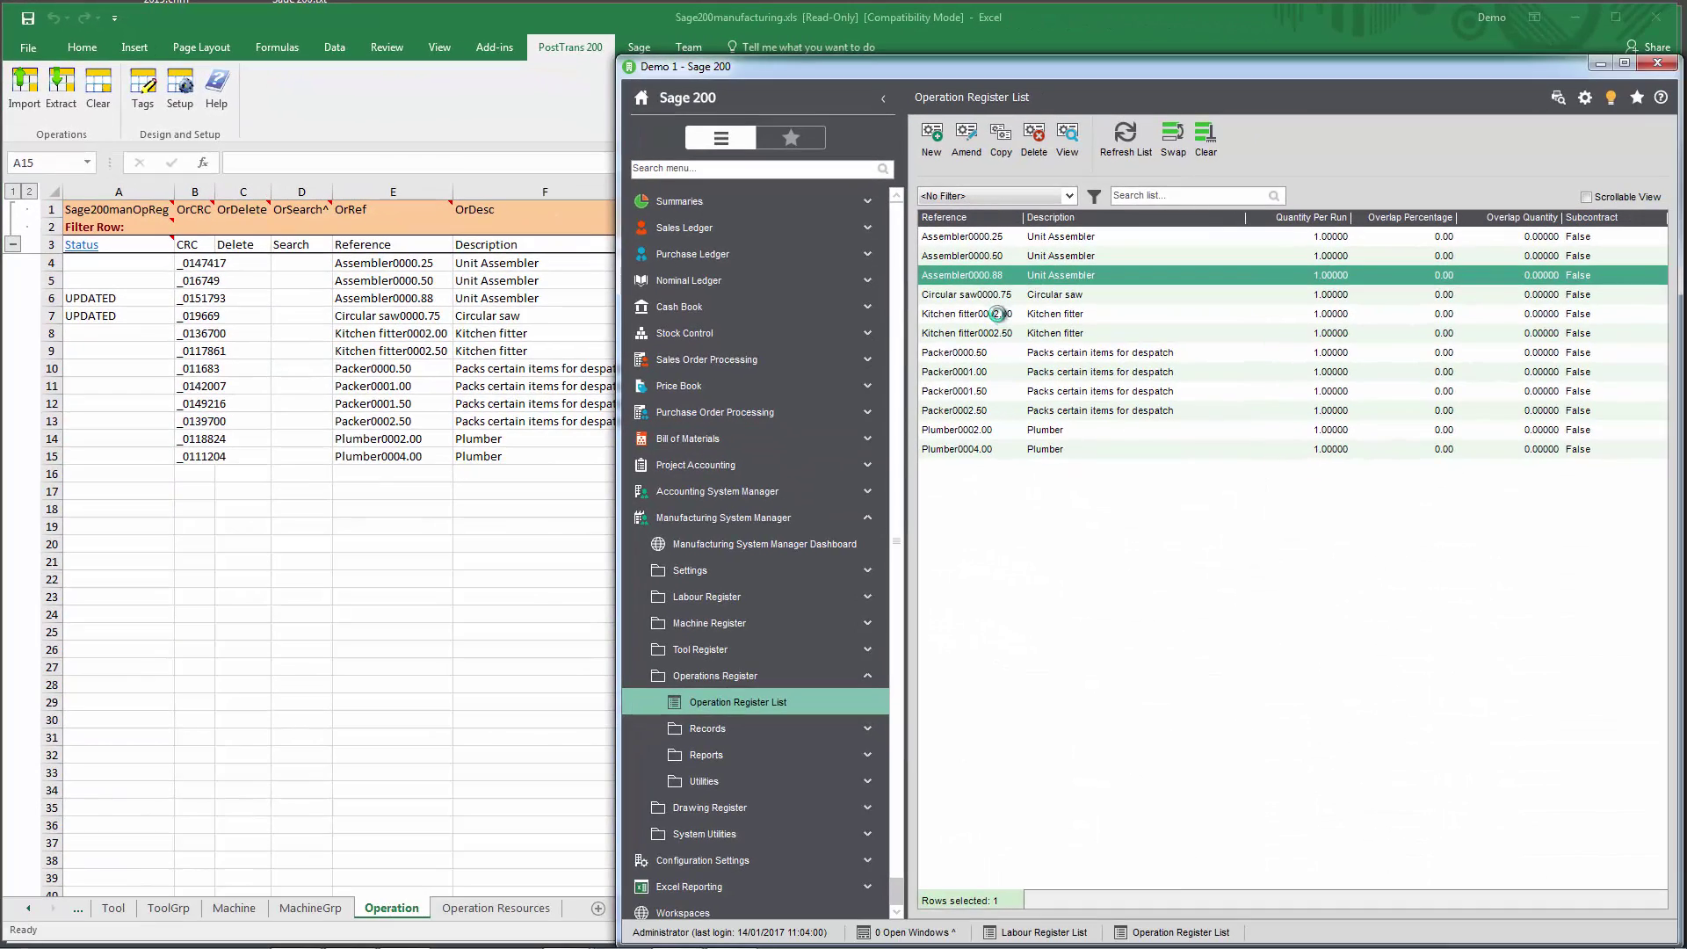
left_click(1297, 363)
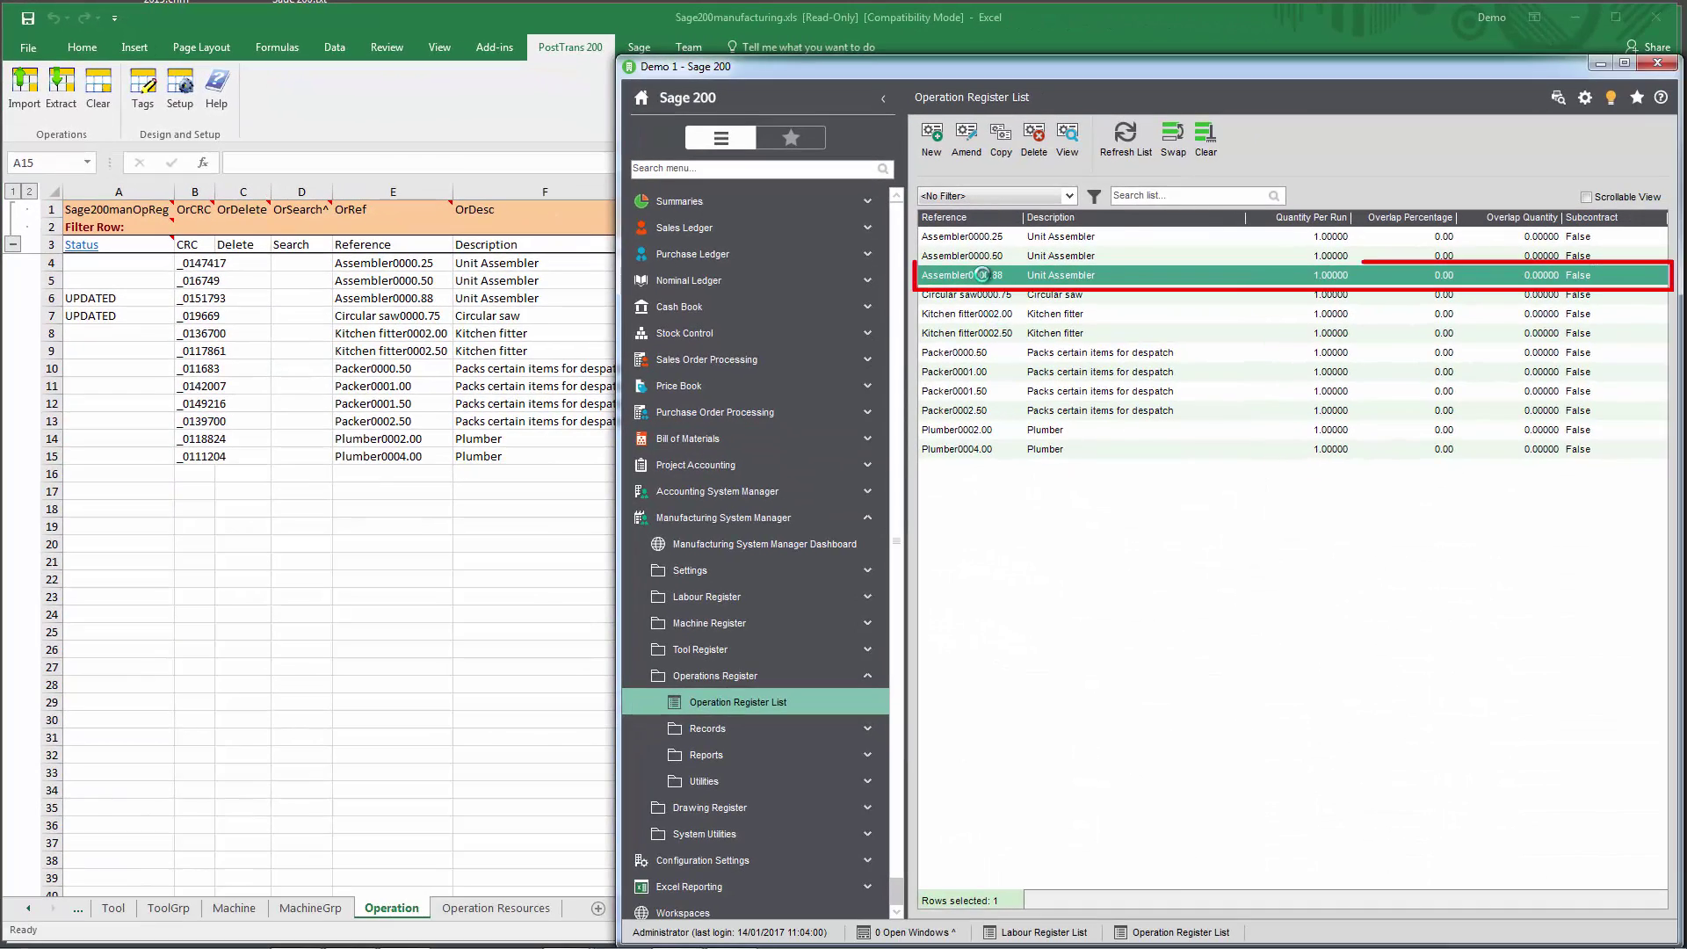
double_click(983, 275)
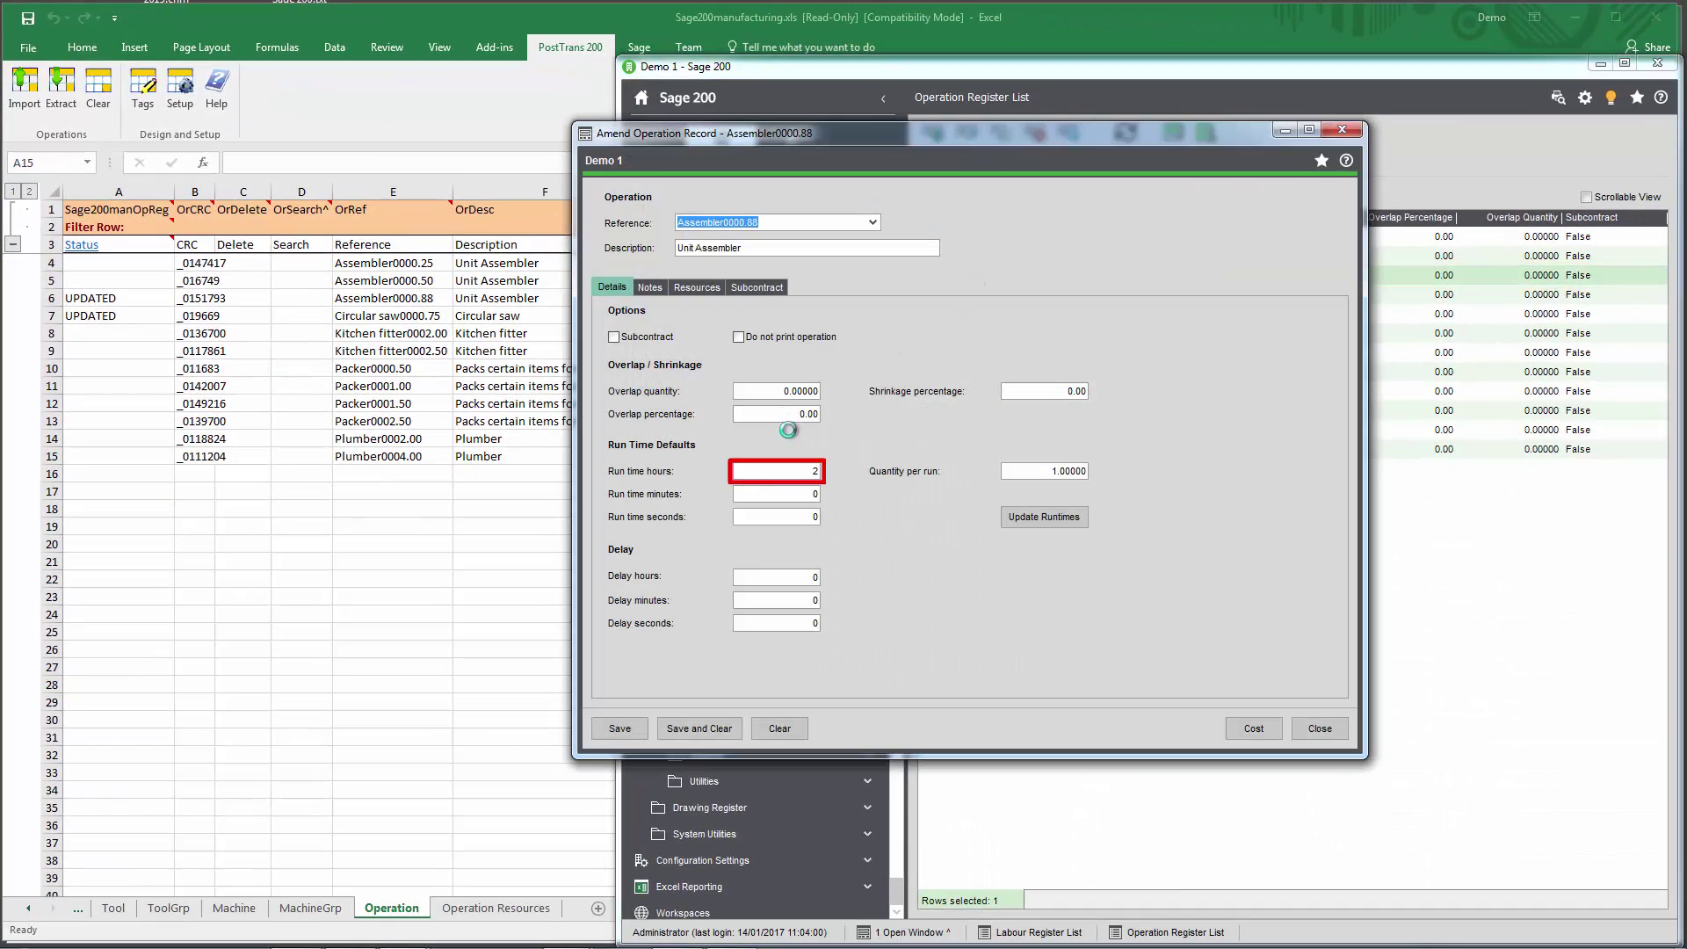
left_click(801, 470)
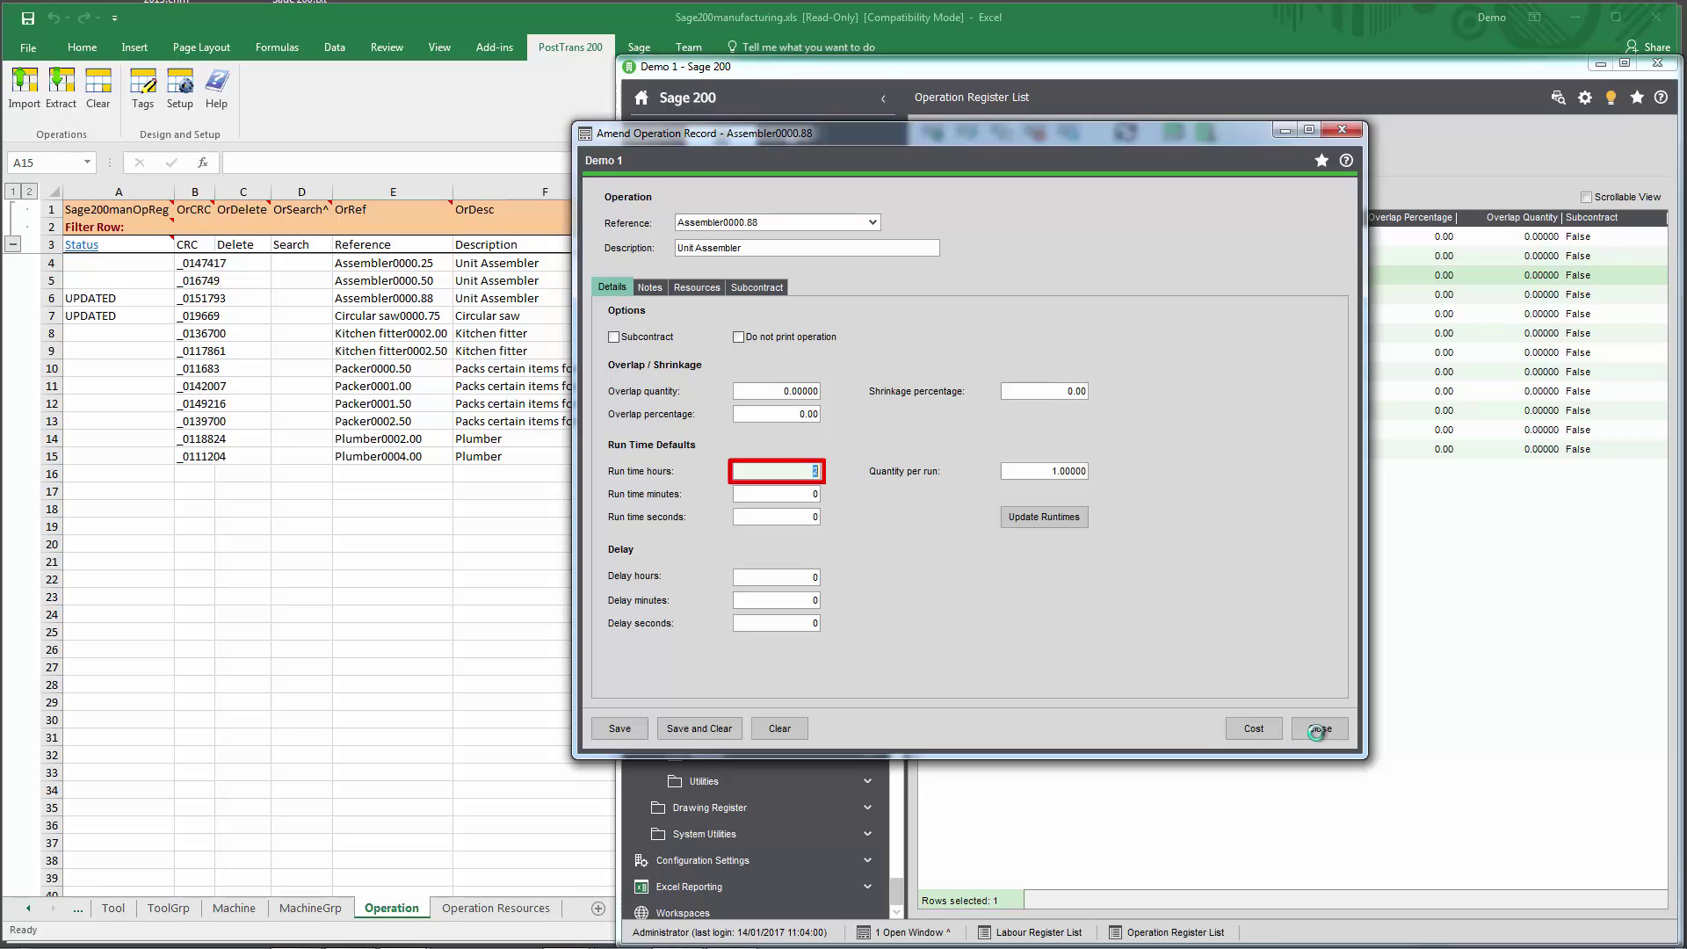
left_click(1318, 727)
- Return to Excel, view the available PostTrans tags from the OrRuMins header cell, and close the tag list
key("alt+Tab")
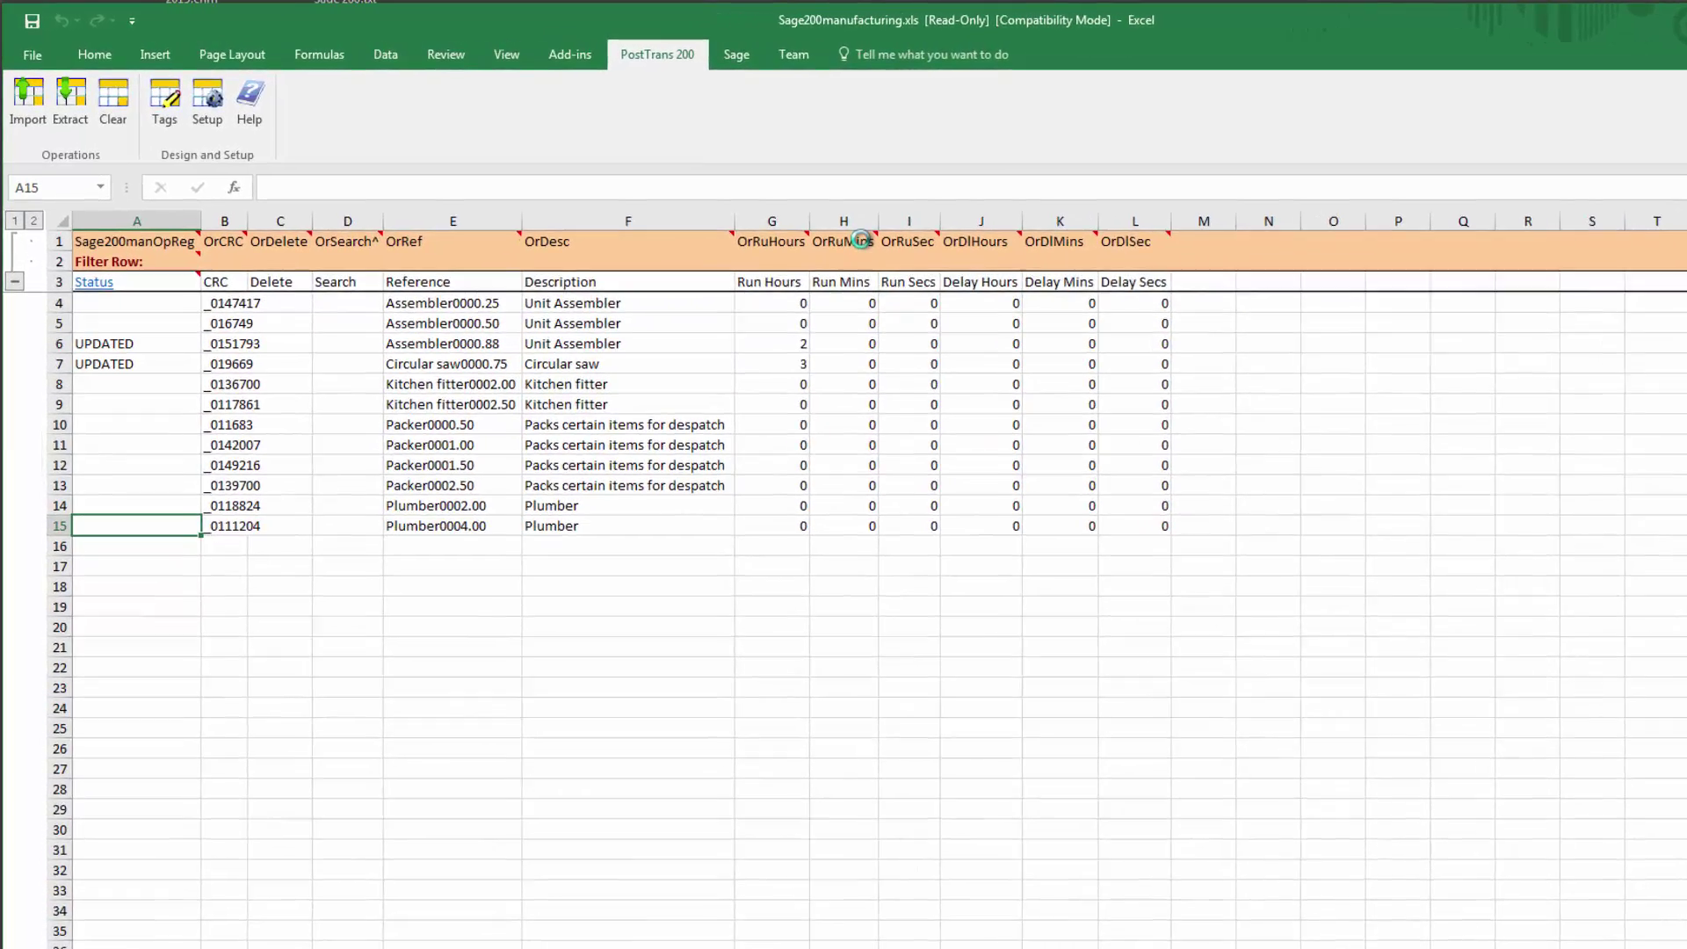
left_click(861, 238)
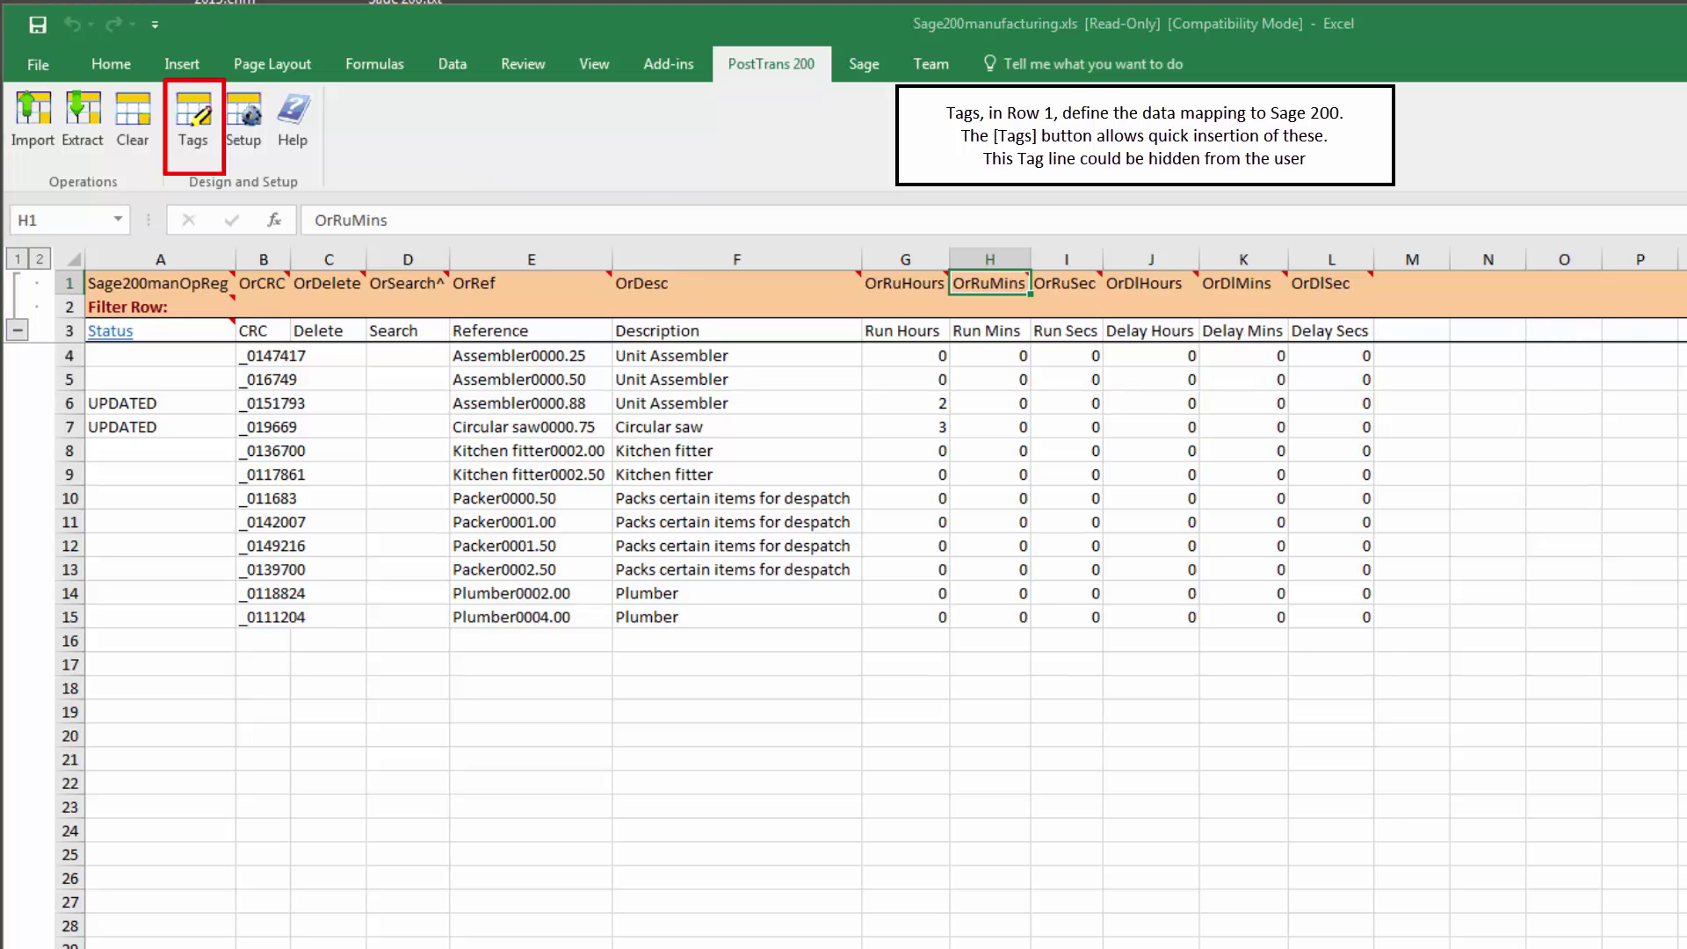
left_click_drag(1684, 7, 1509, 112)
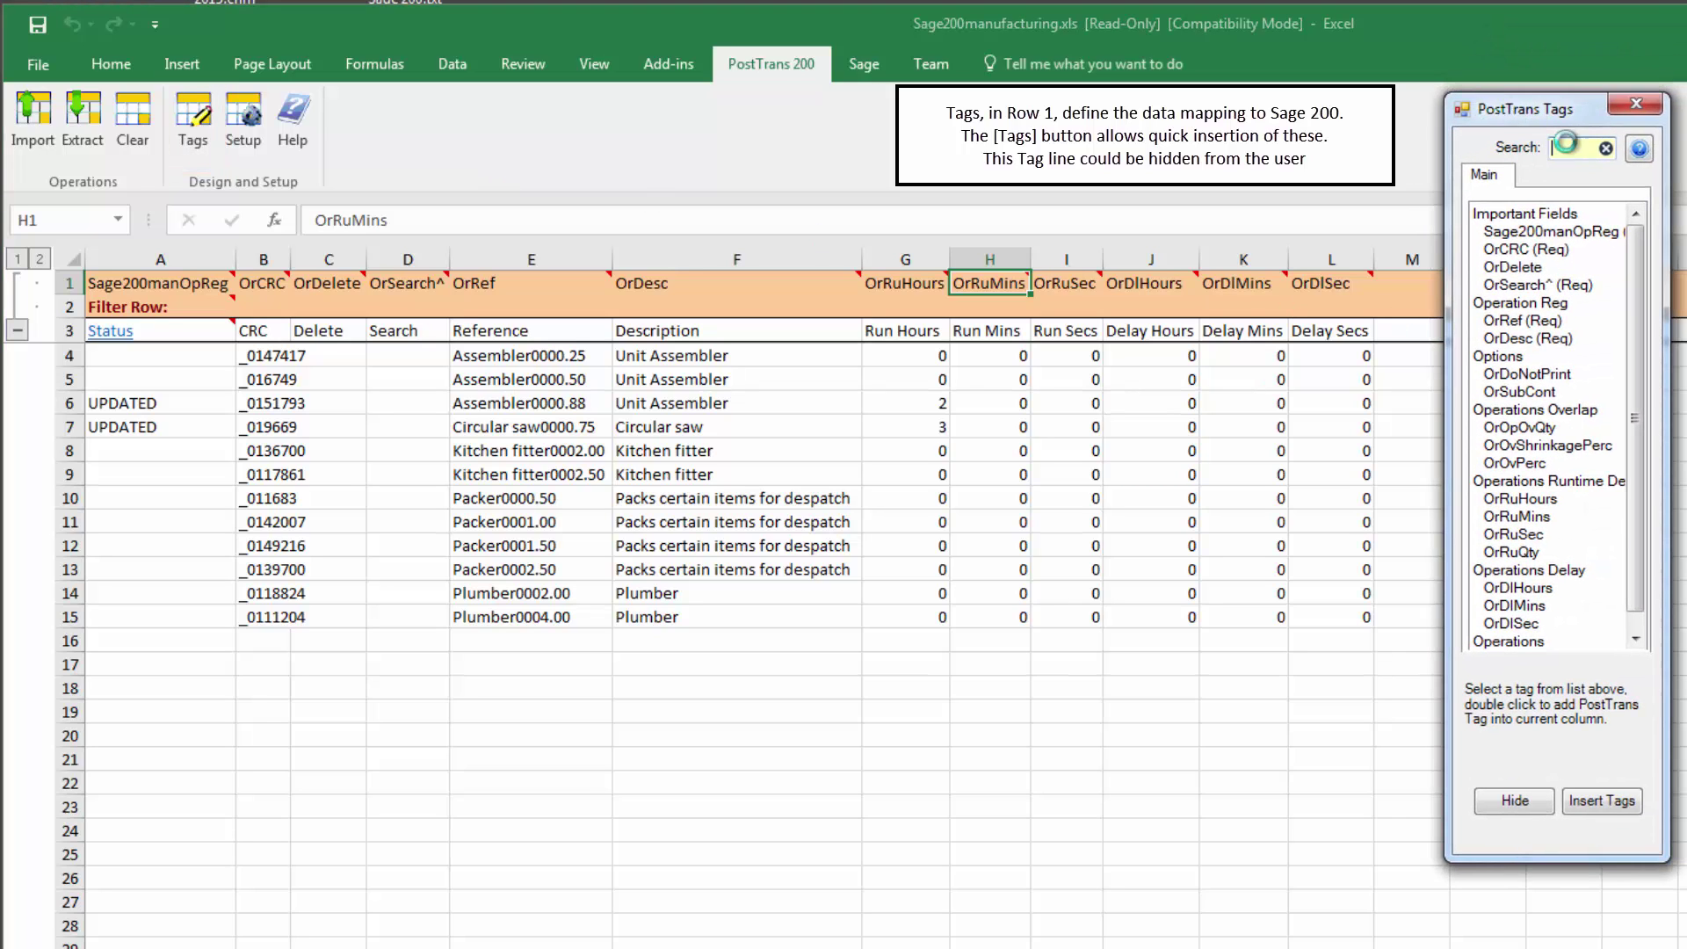
left_click(1629, 107)
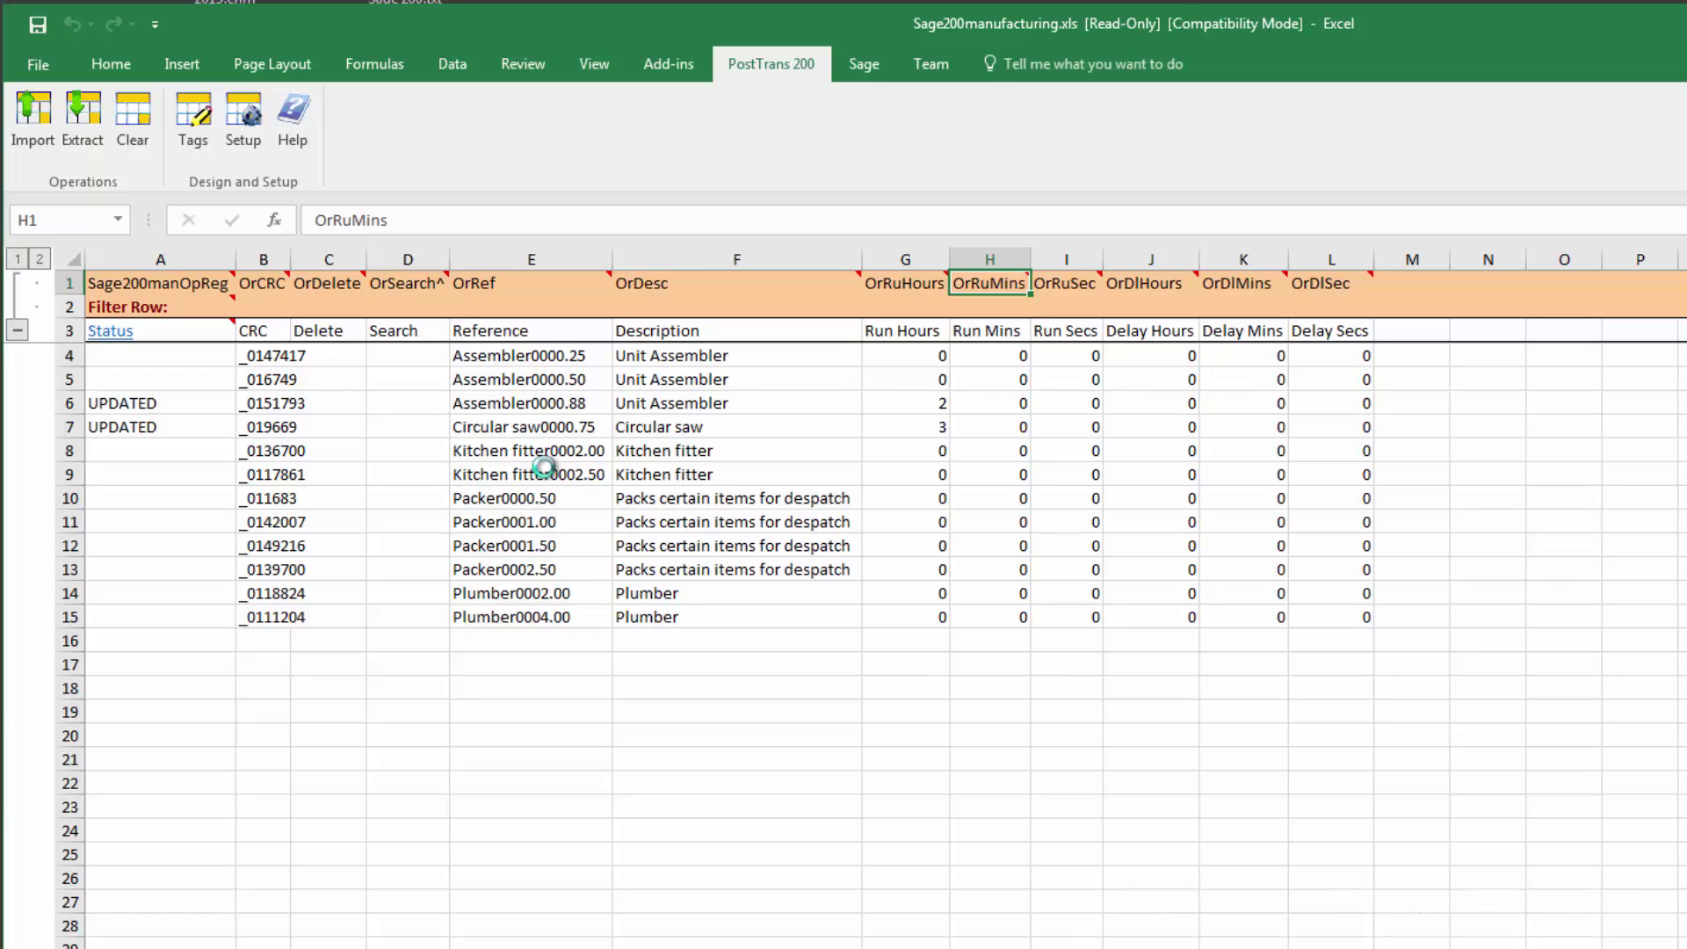
- Clear the Operation sheet's data and add Assembler0000.88 to row 4 through an in-cell search of all operations
left_click(136, 129)
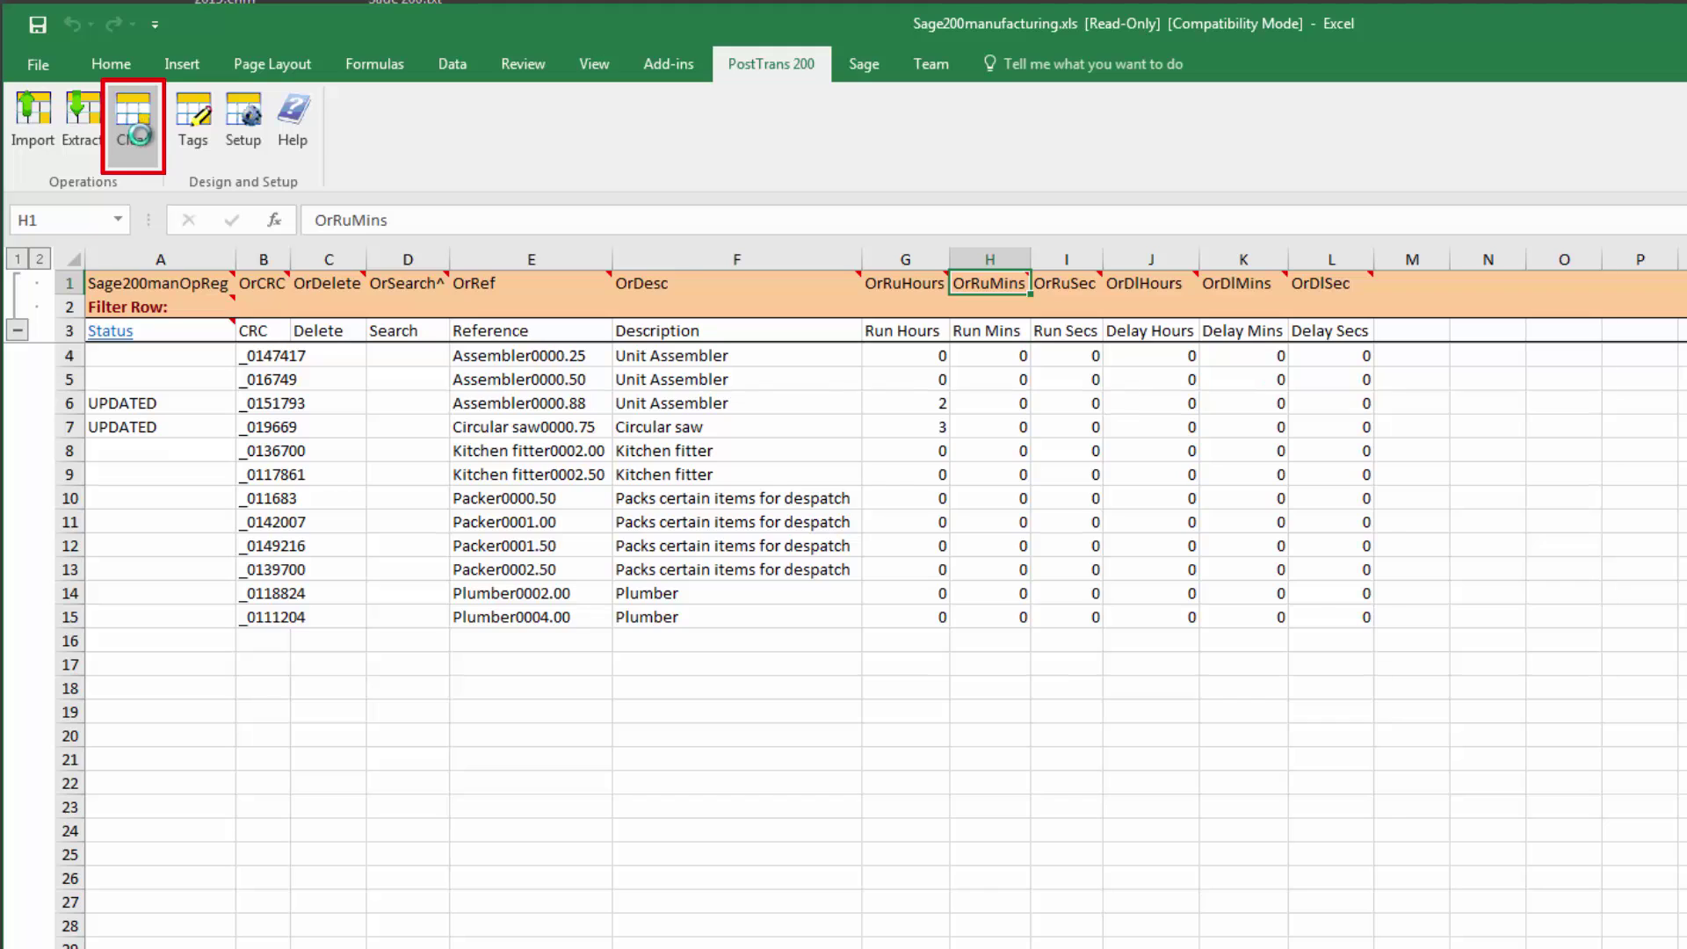
left_click(1186, 690)
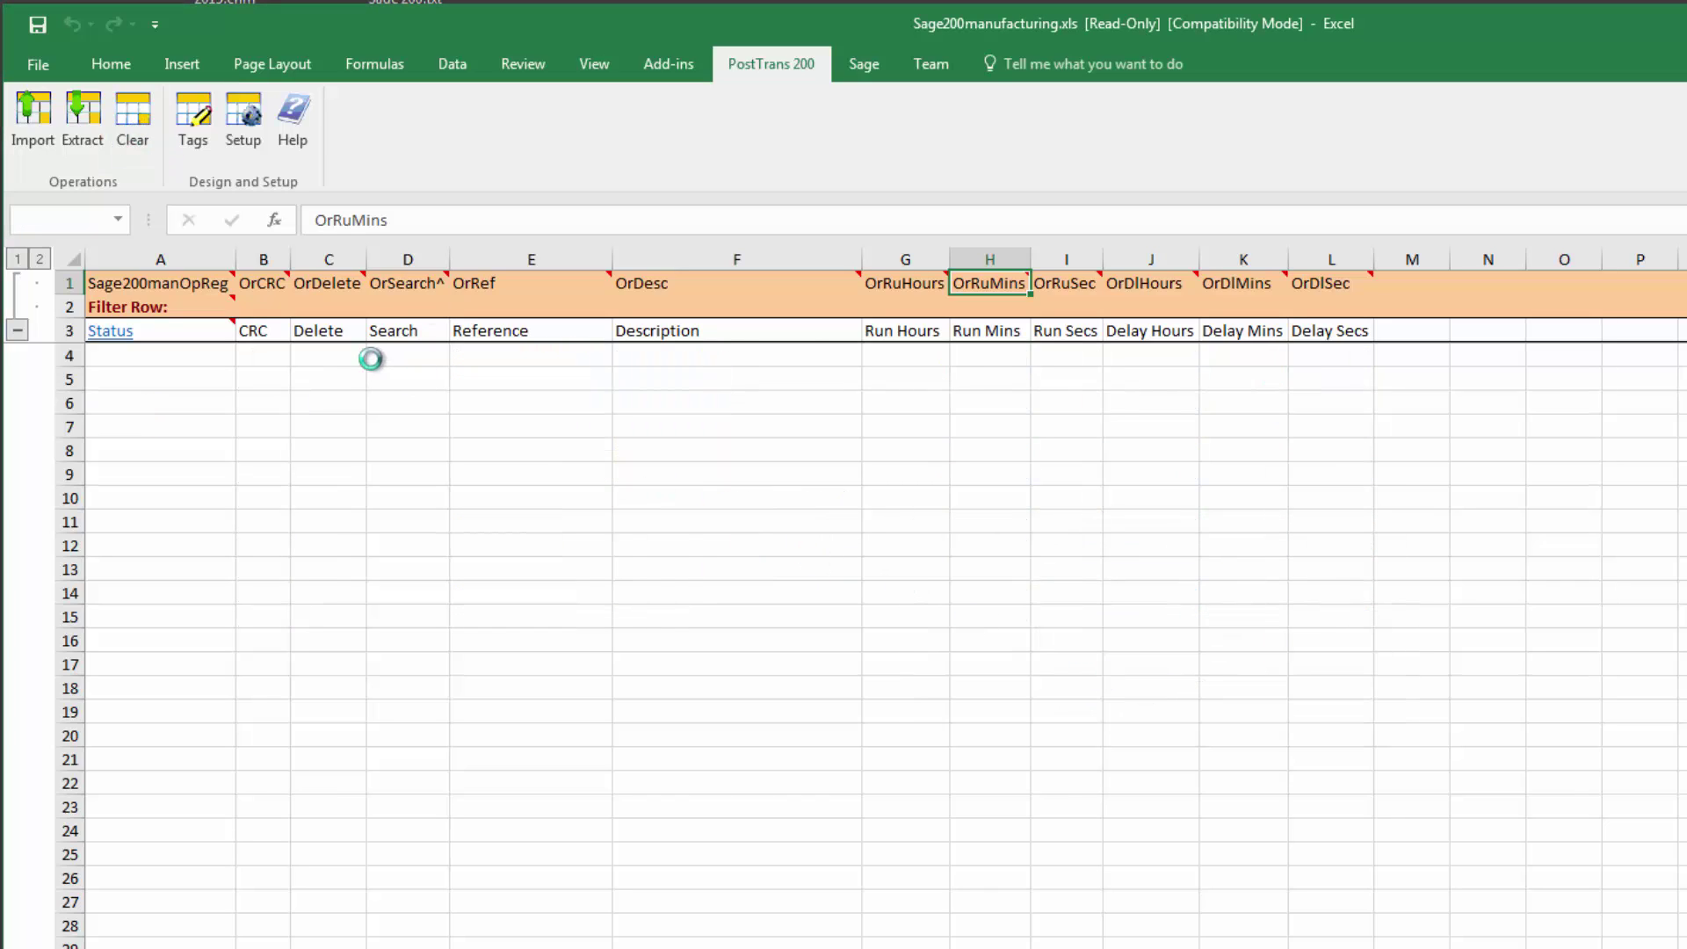
left_click(408, 361)
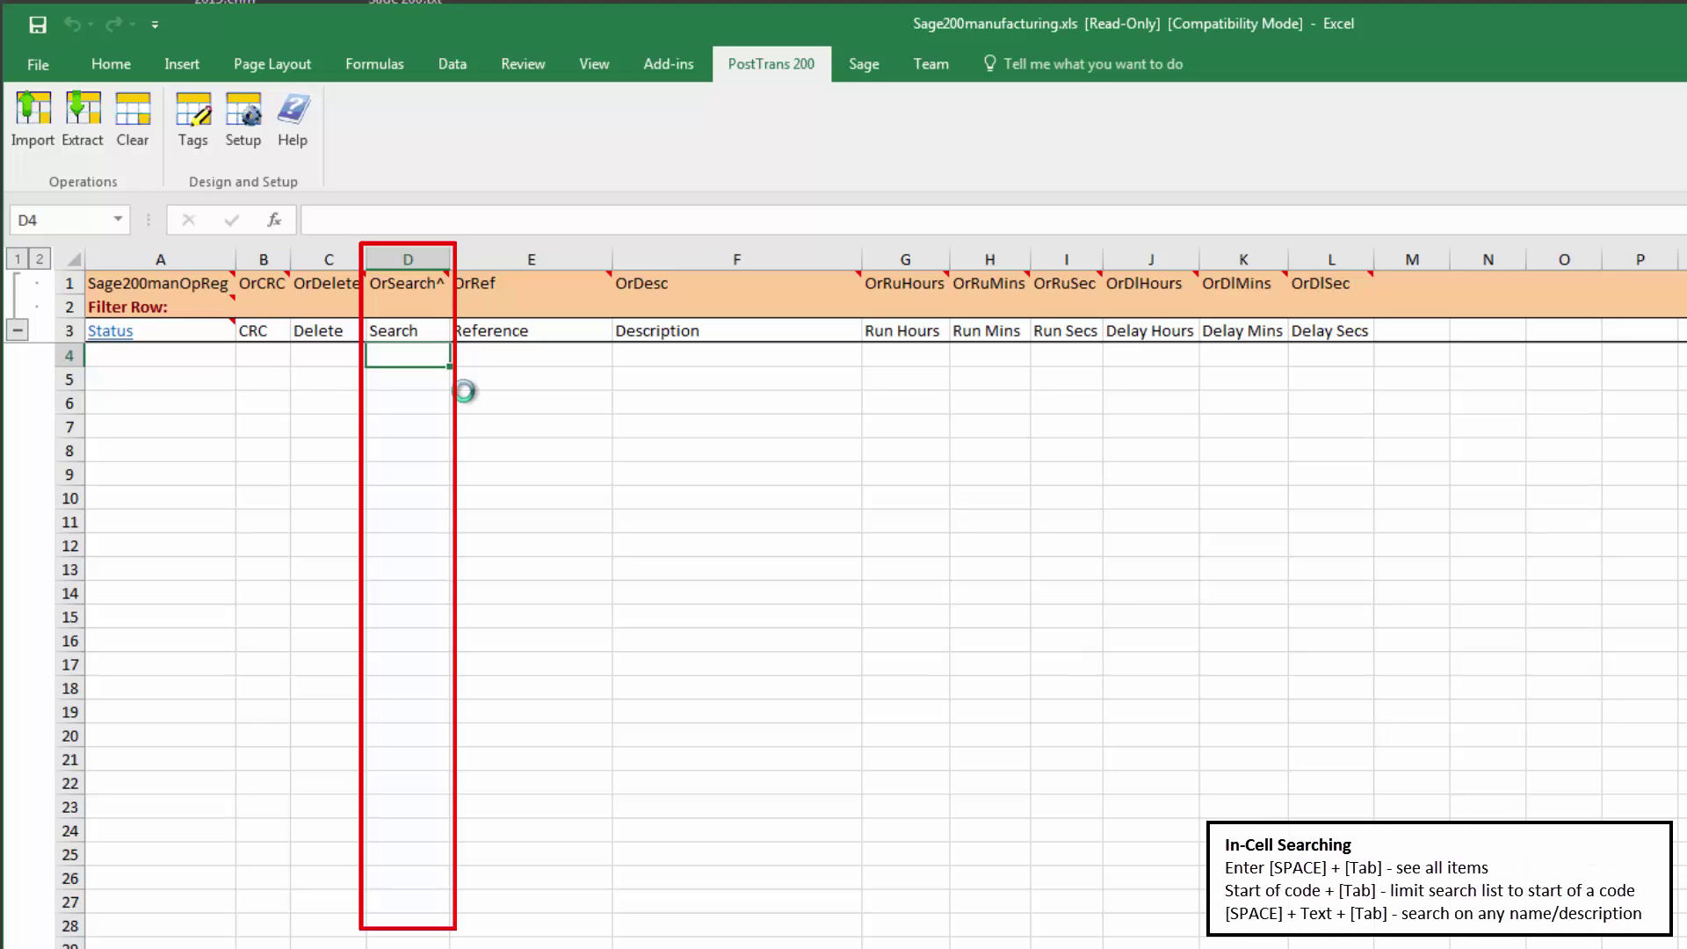
key("Tab")
key("Down")
key("Down")
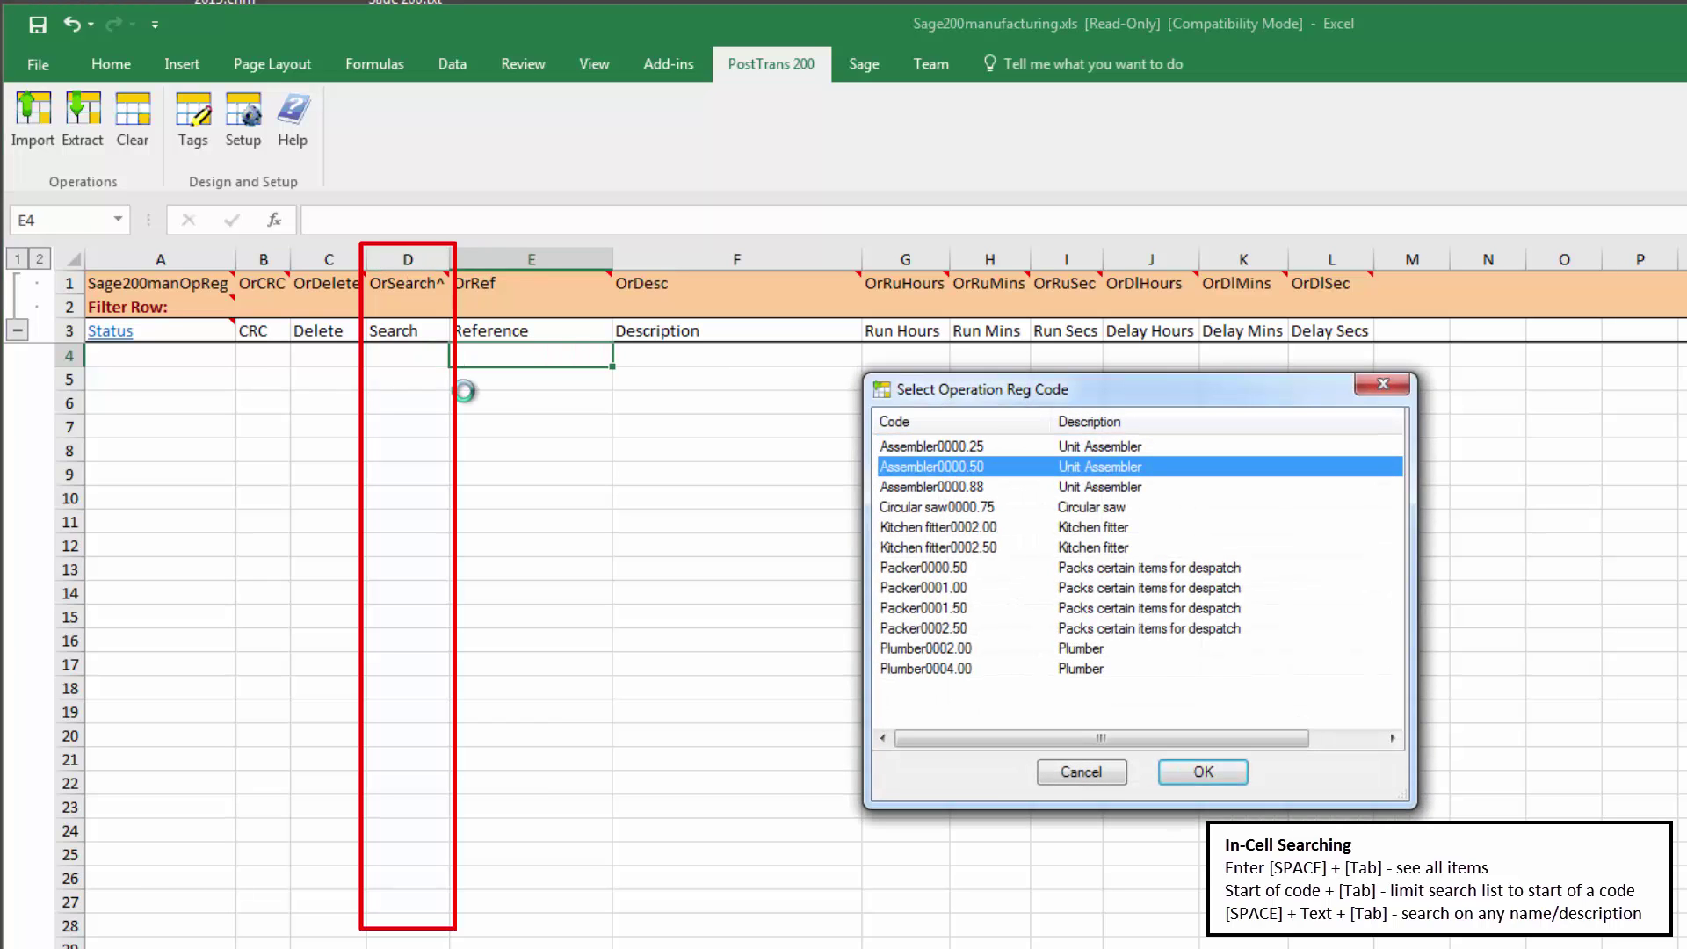
key("Return")
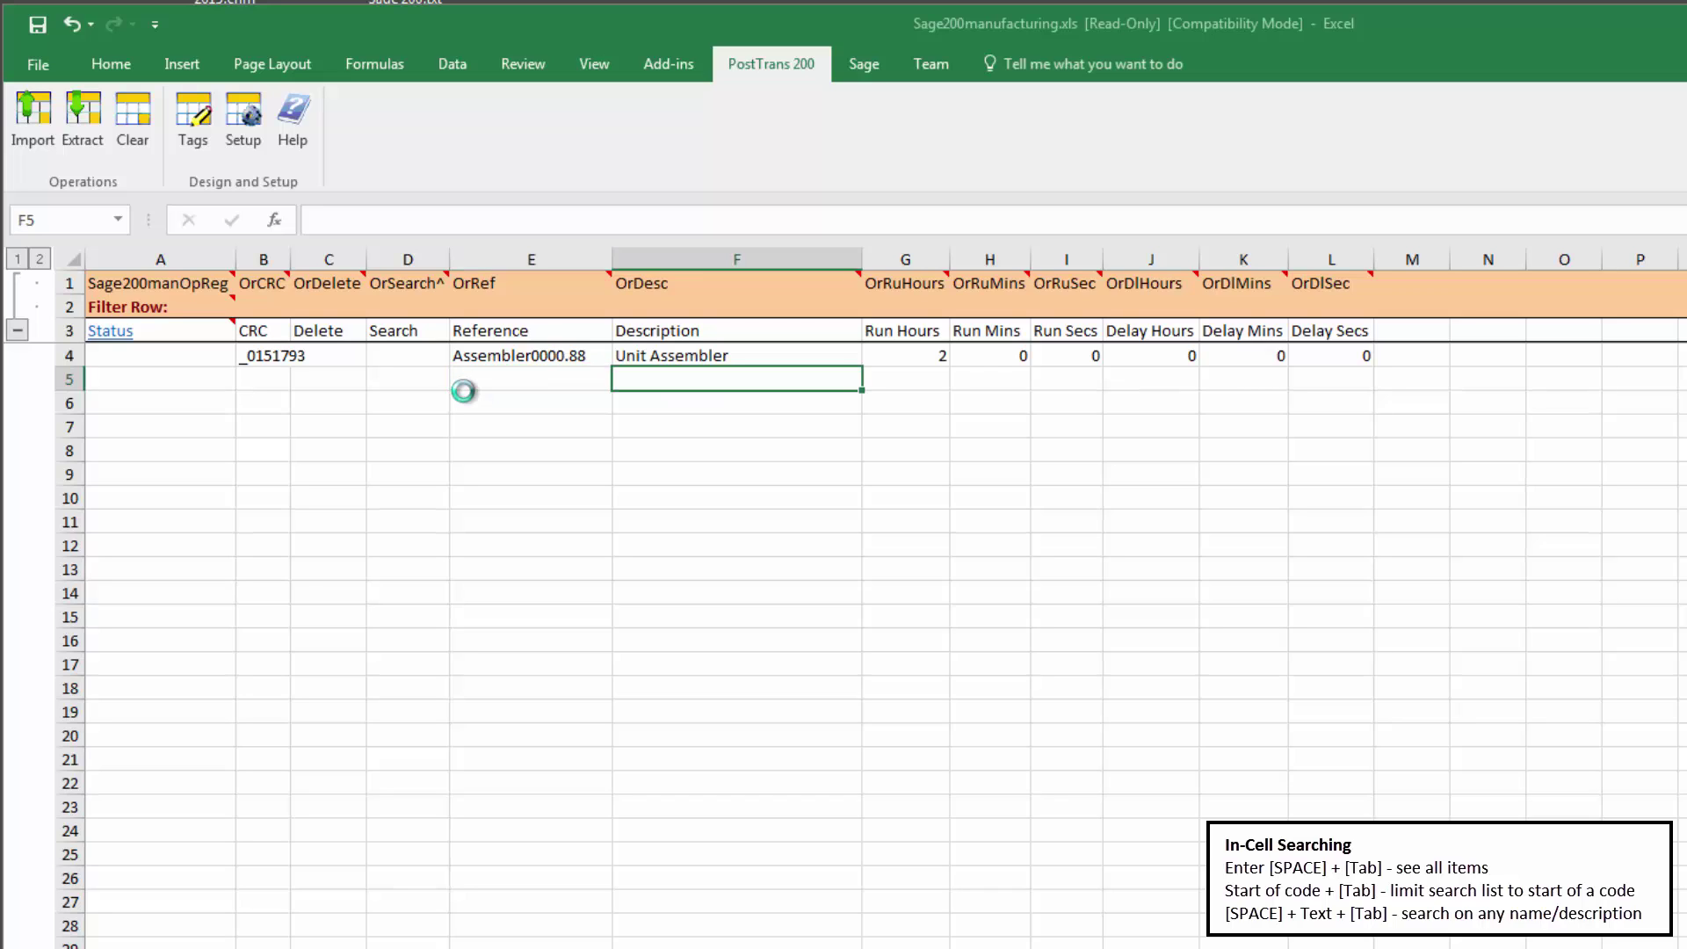
- Search all operation codes from the Search cell in row 5 and add Assembler0000.25
key("Left")
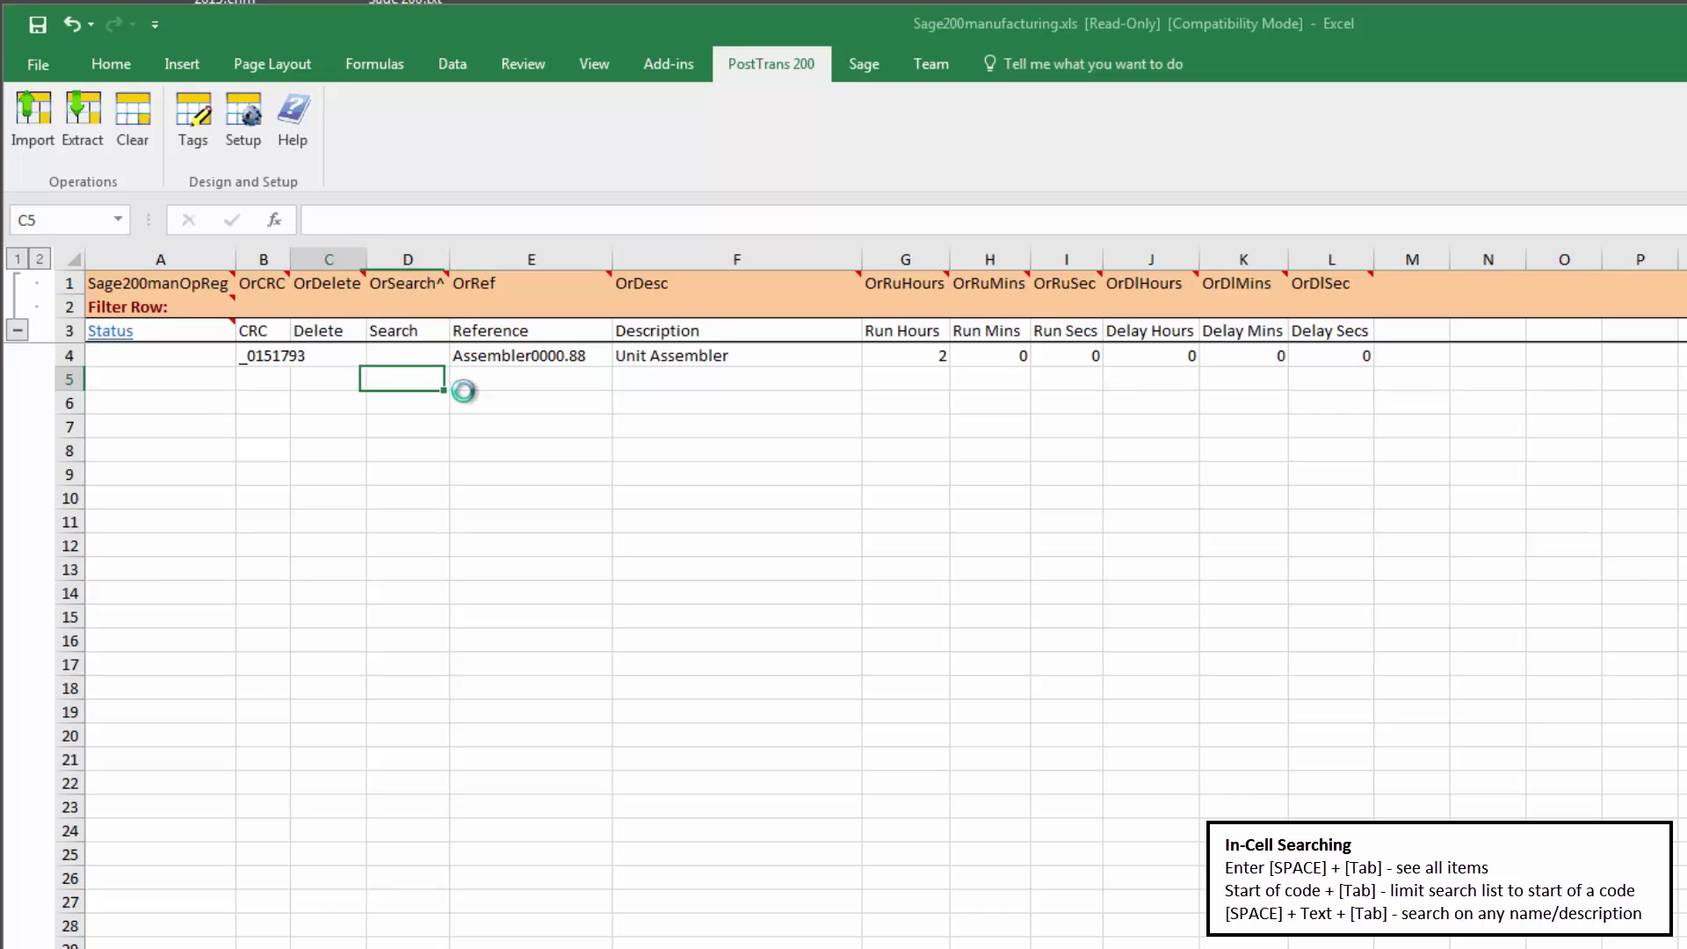
key("Tab")
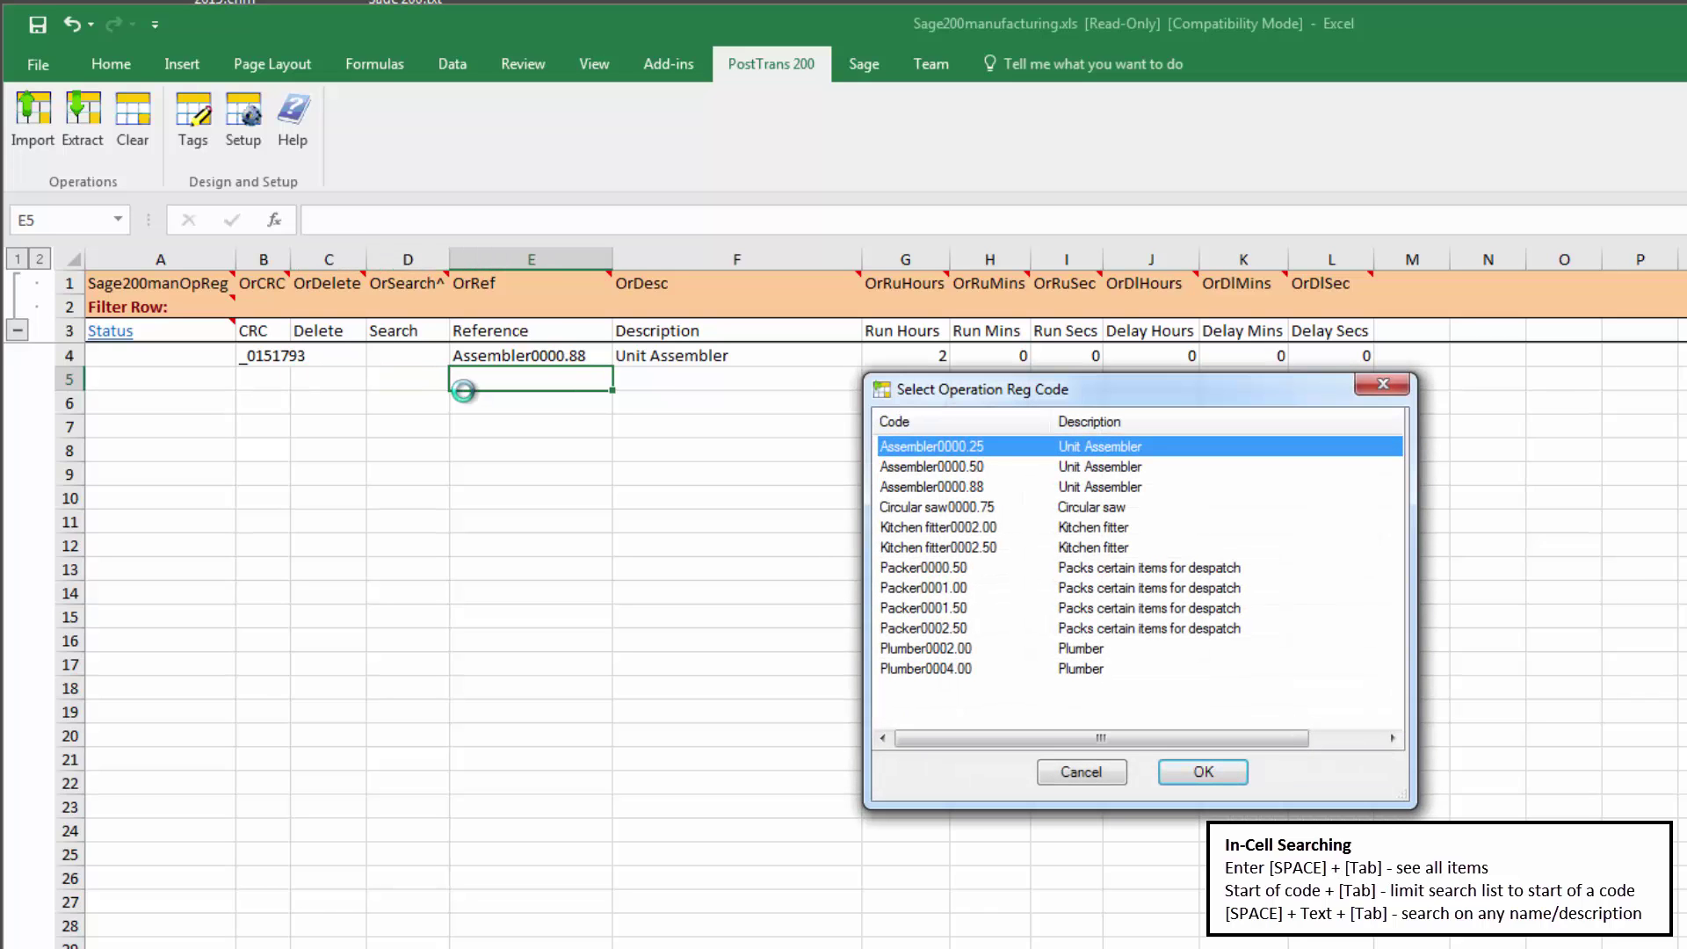
key("Up")
key("Up")
key("Return")
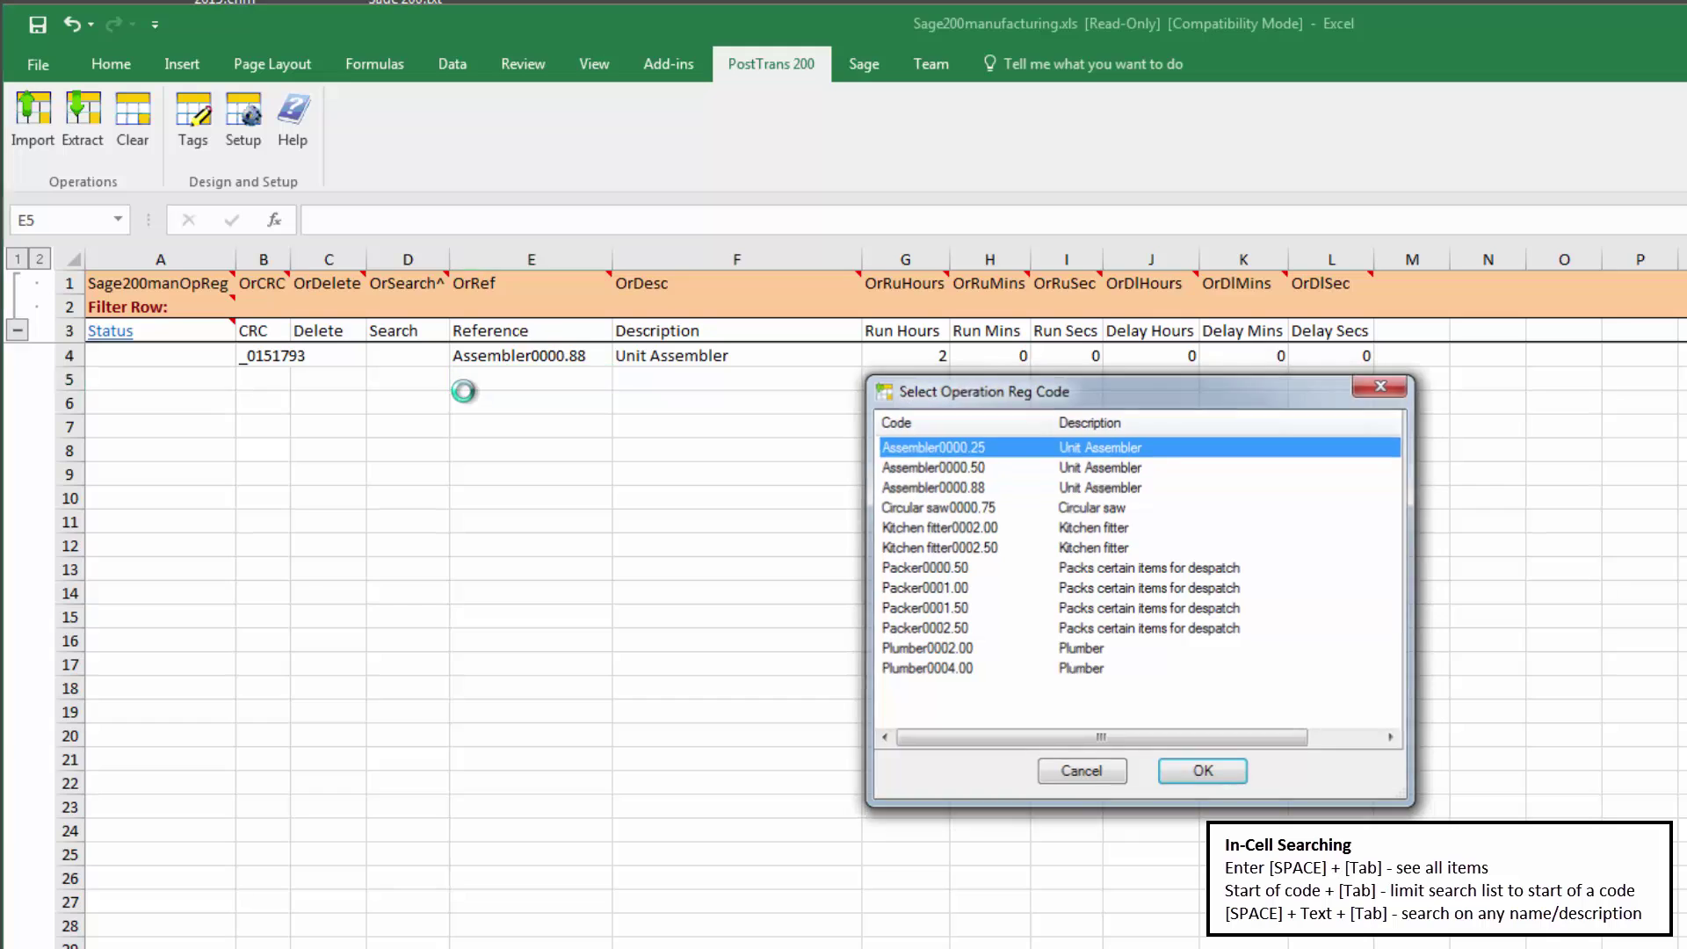
- Search for operation codes starting with "ki" in row 6 and add Kitchen fitter0002.00
key("Left")
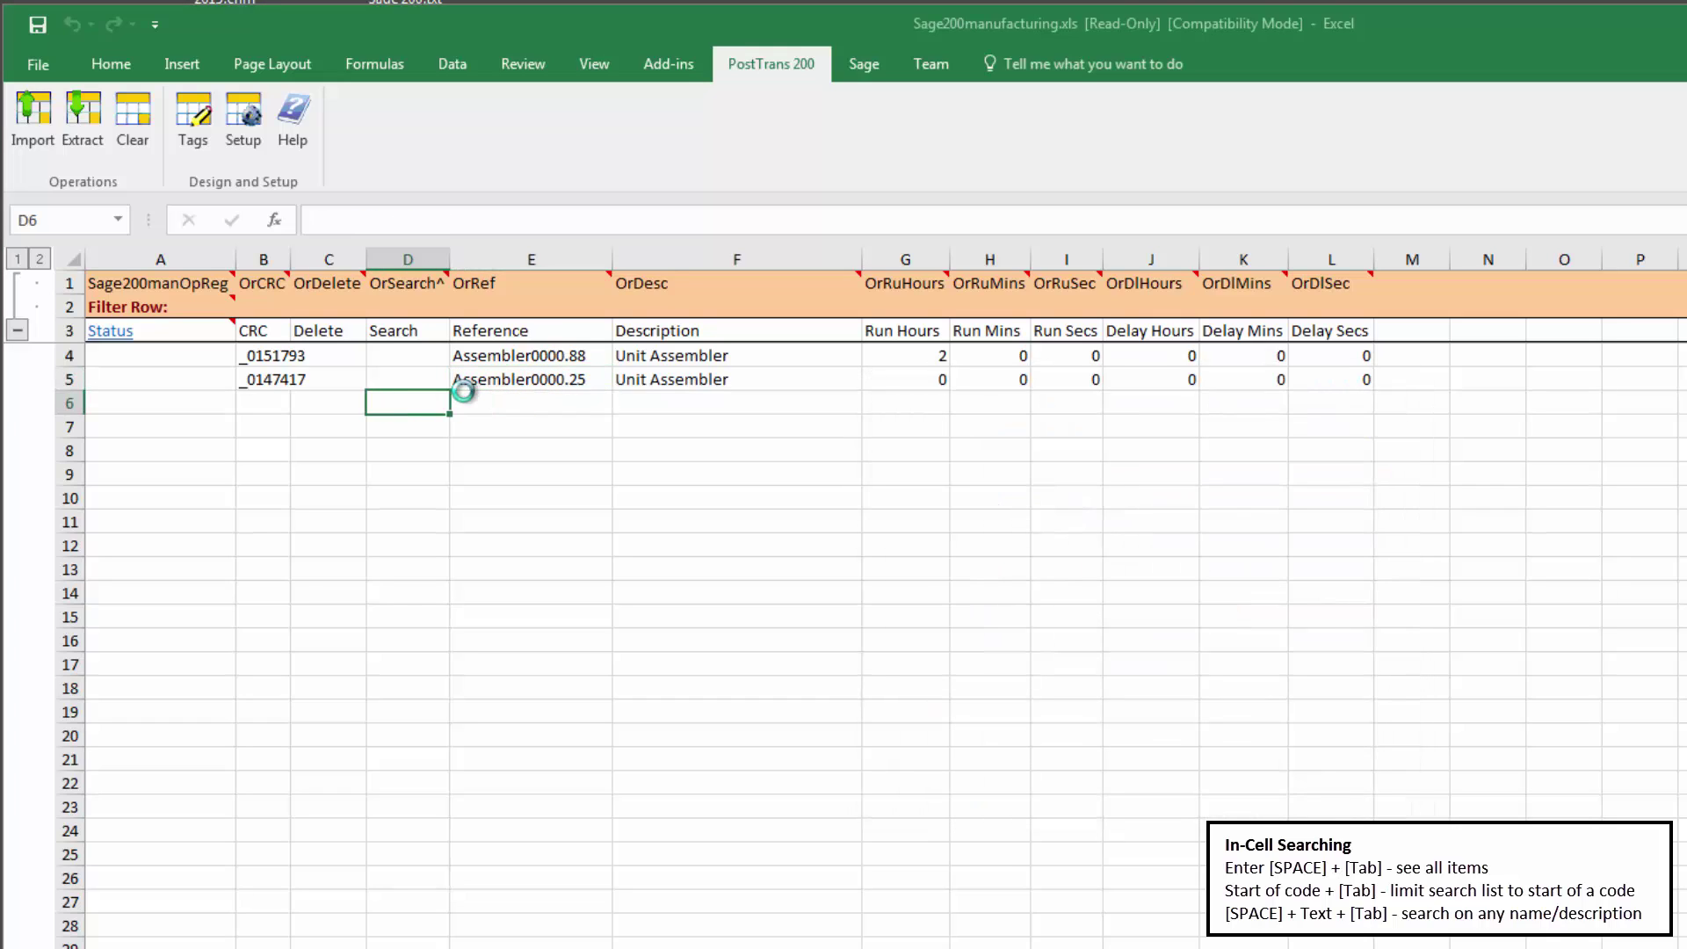
key("Tab")
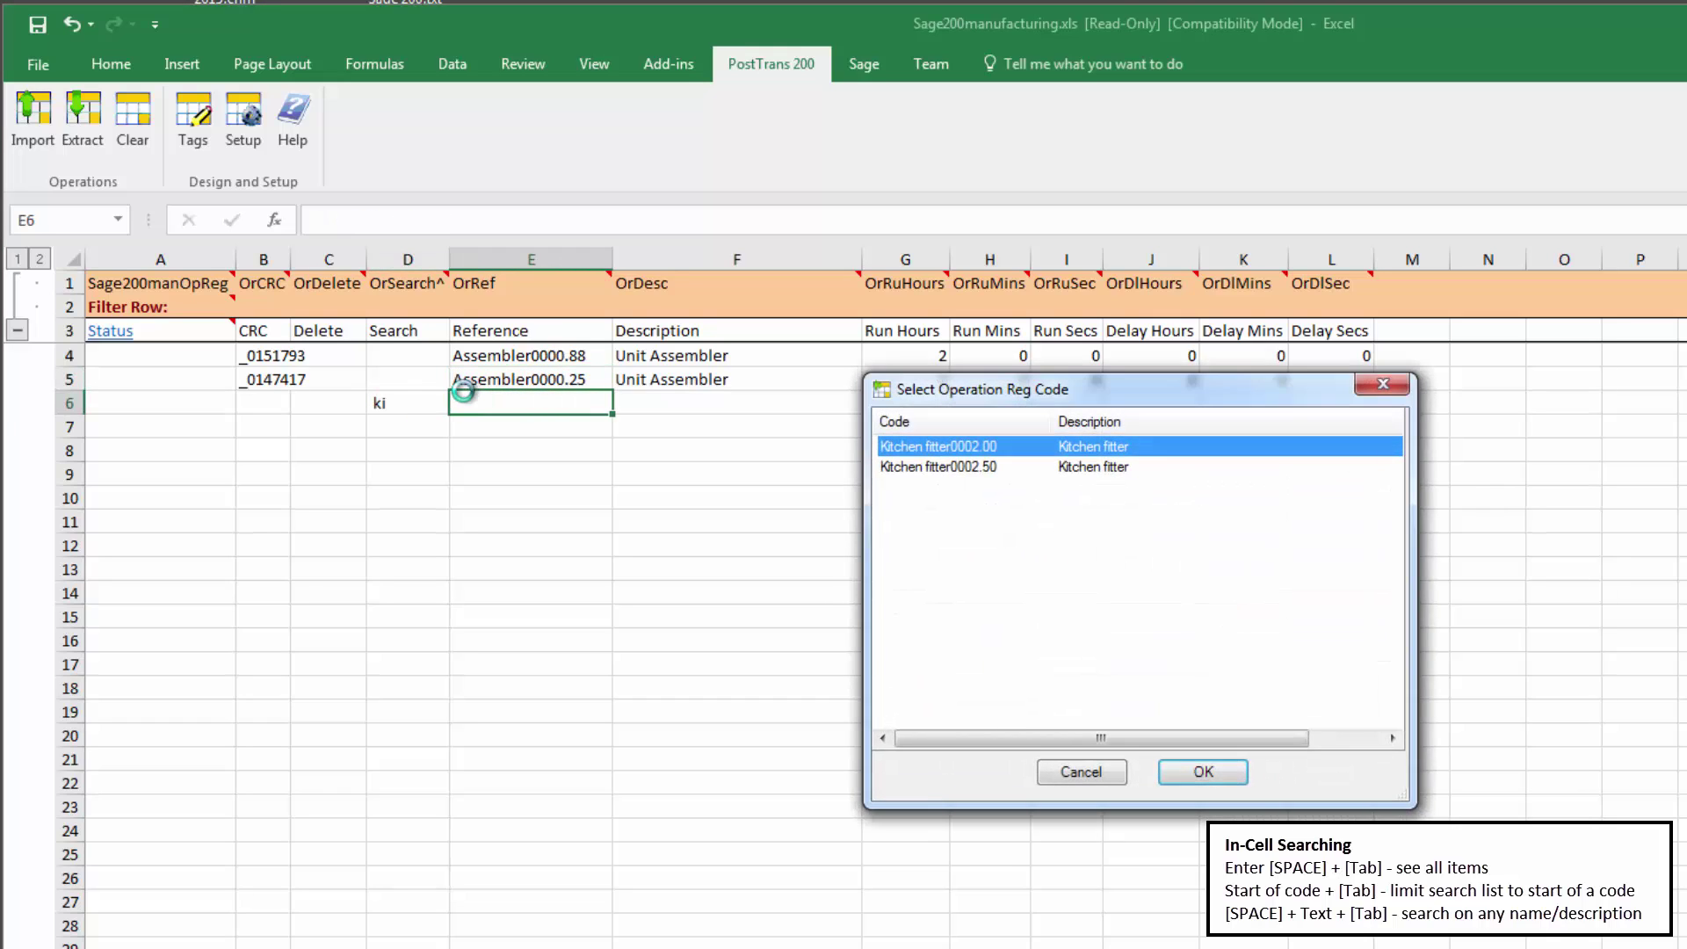
key("Down")
key("Return")
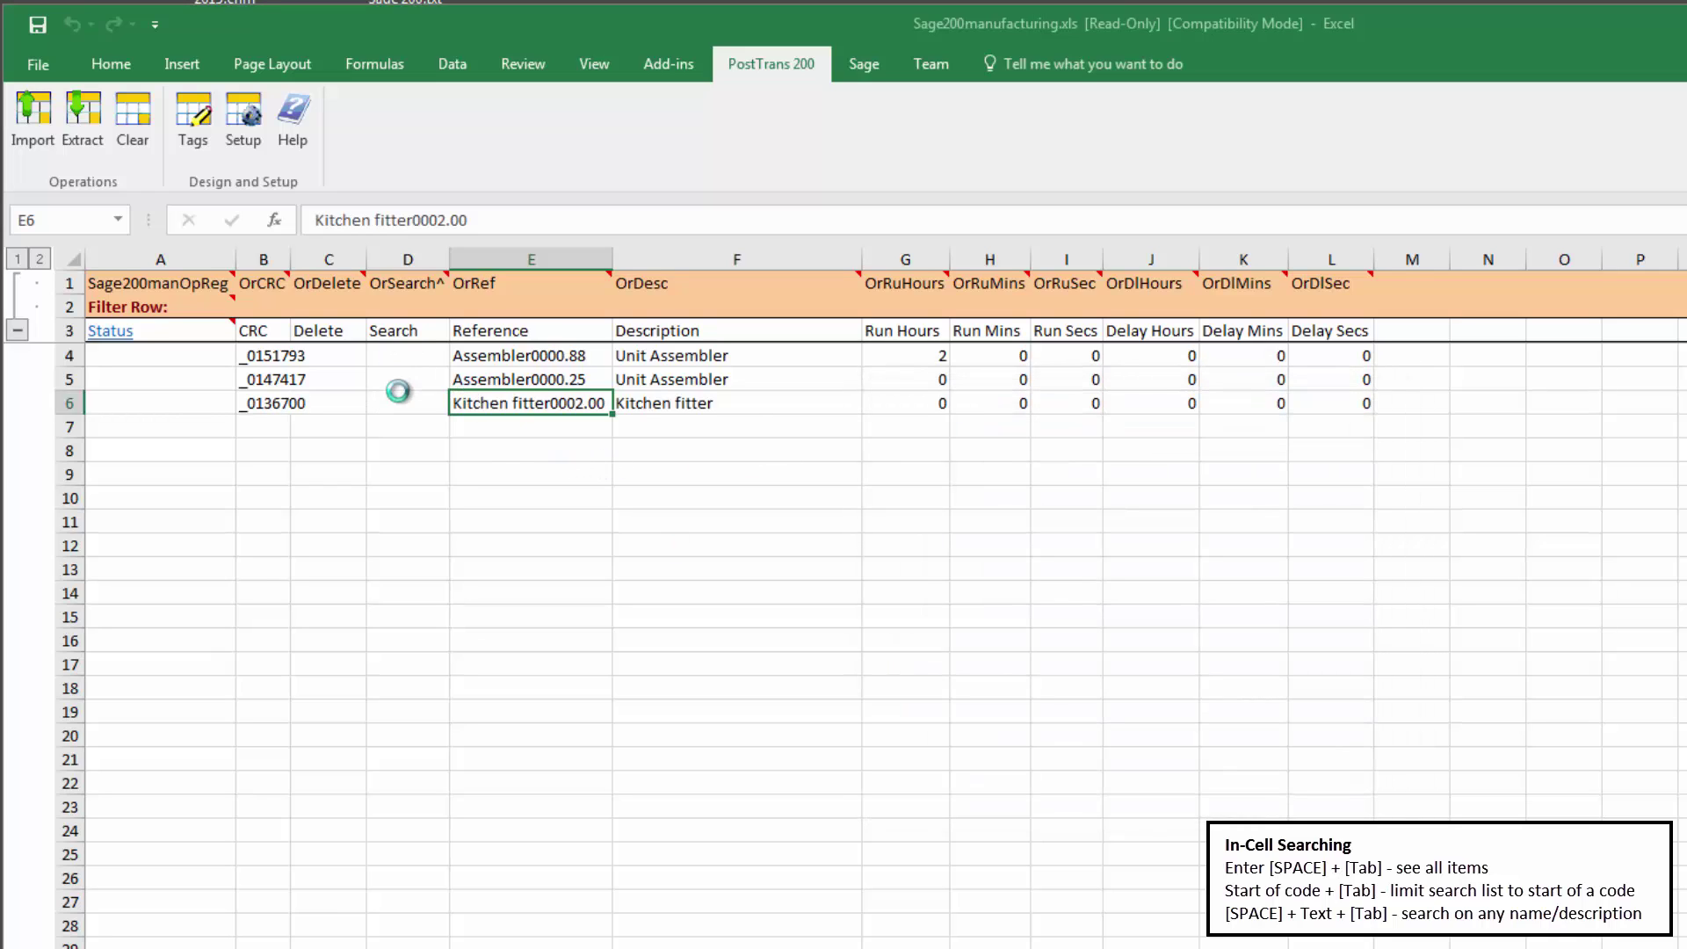
- Copy the three operation references into the Search column starting at D4, and widen column D to fit the codes
left_click_drag(539, 356, 542, 401)
key("ctrl+c")
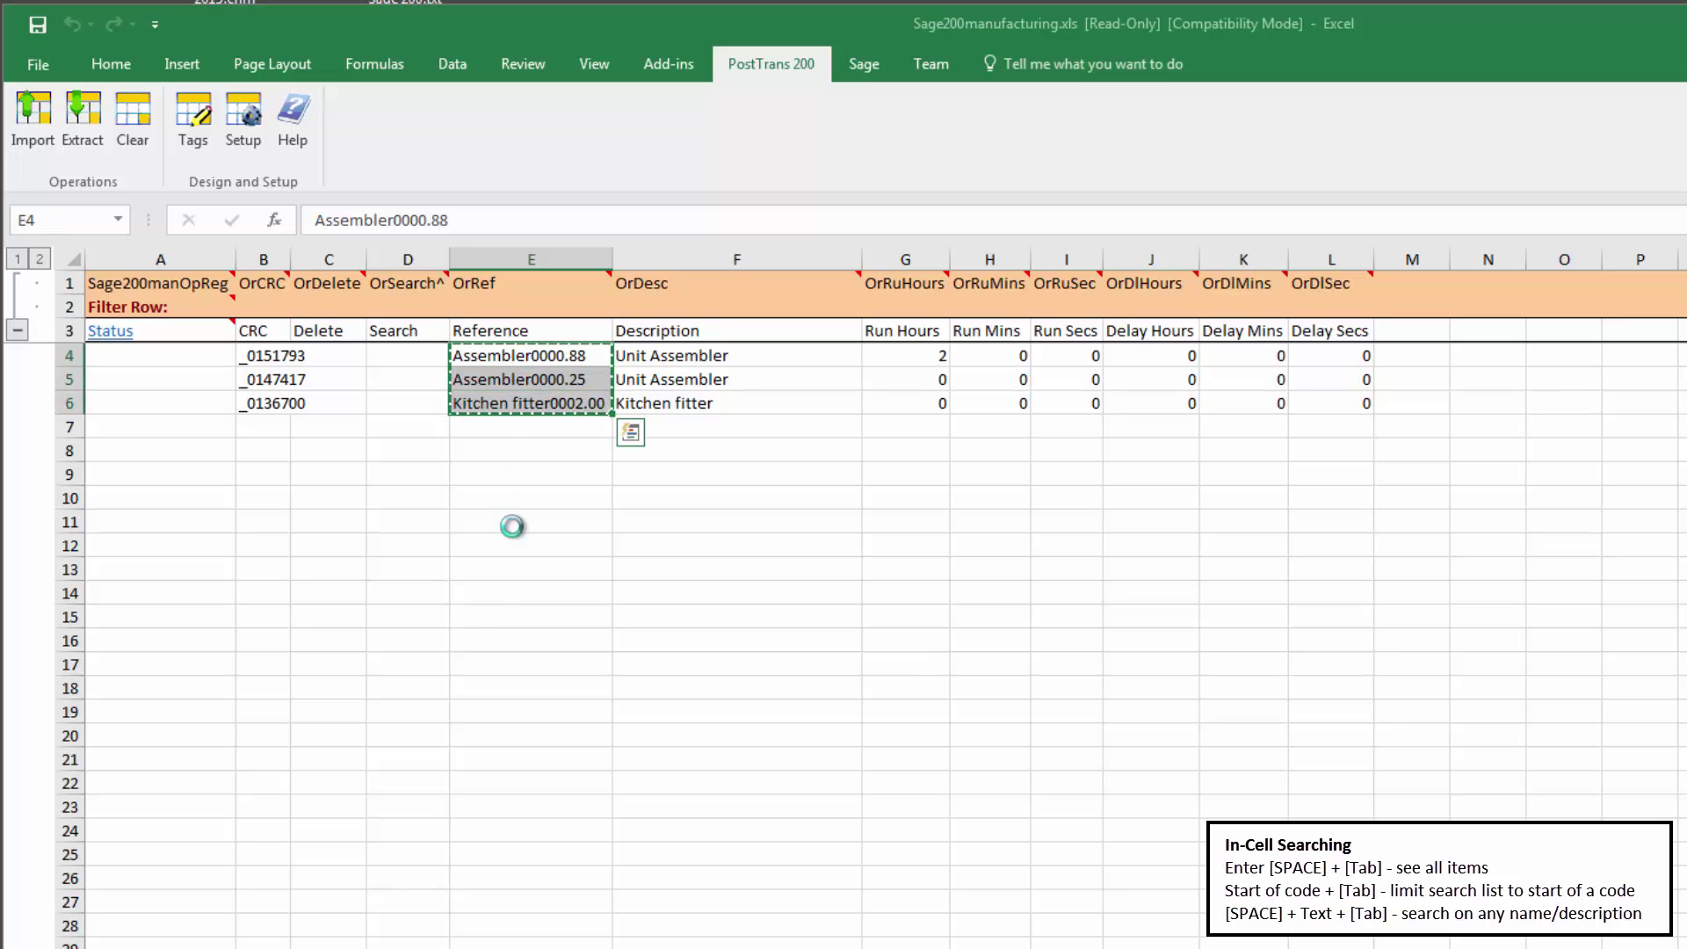
left_click(387, 351)
key("ctrl+v")
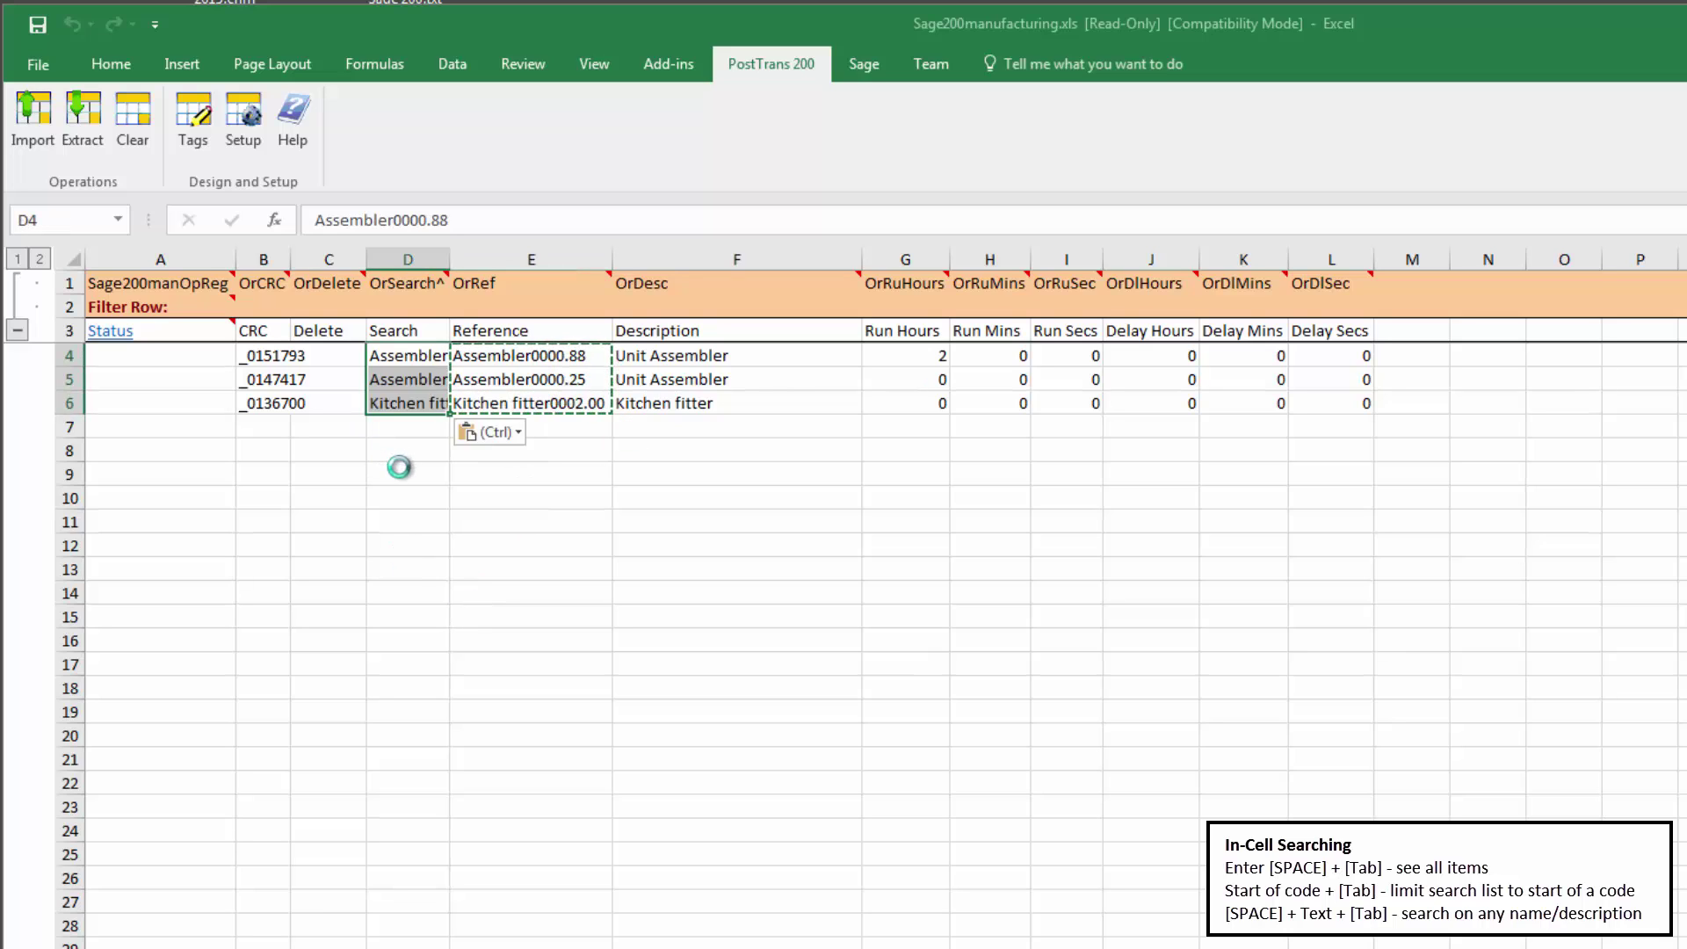
left_click_drag(451, 271, 528, 273)
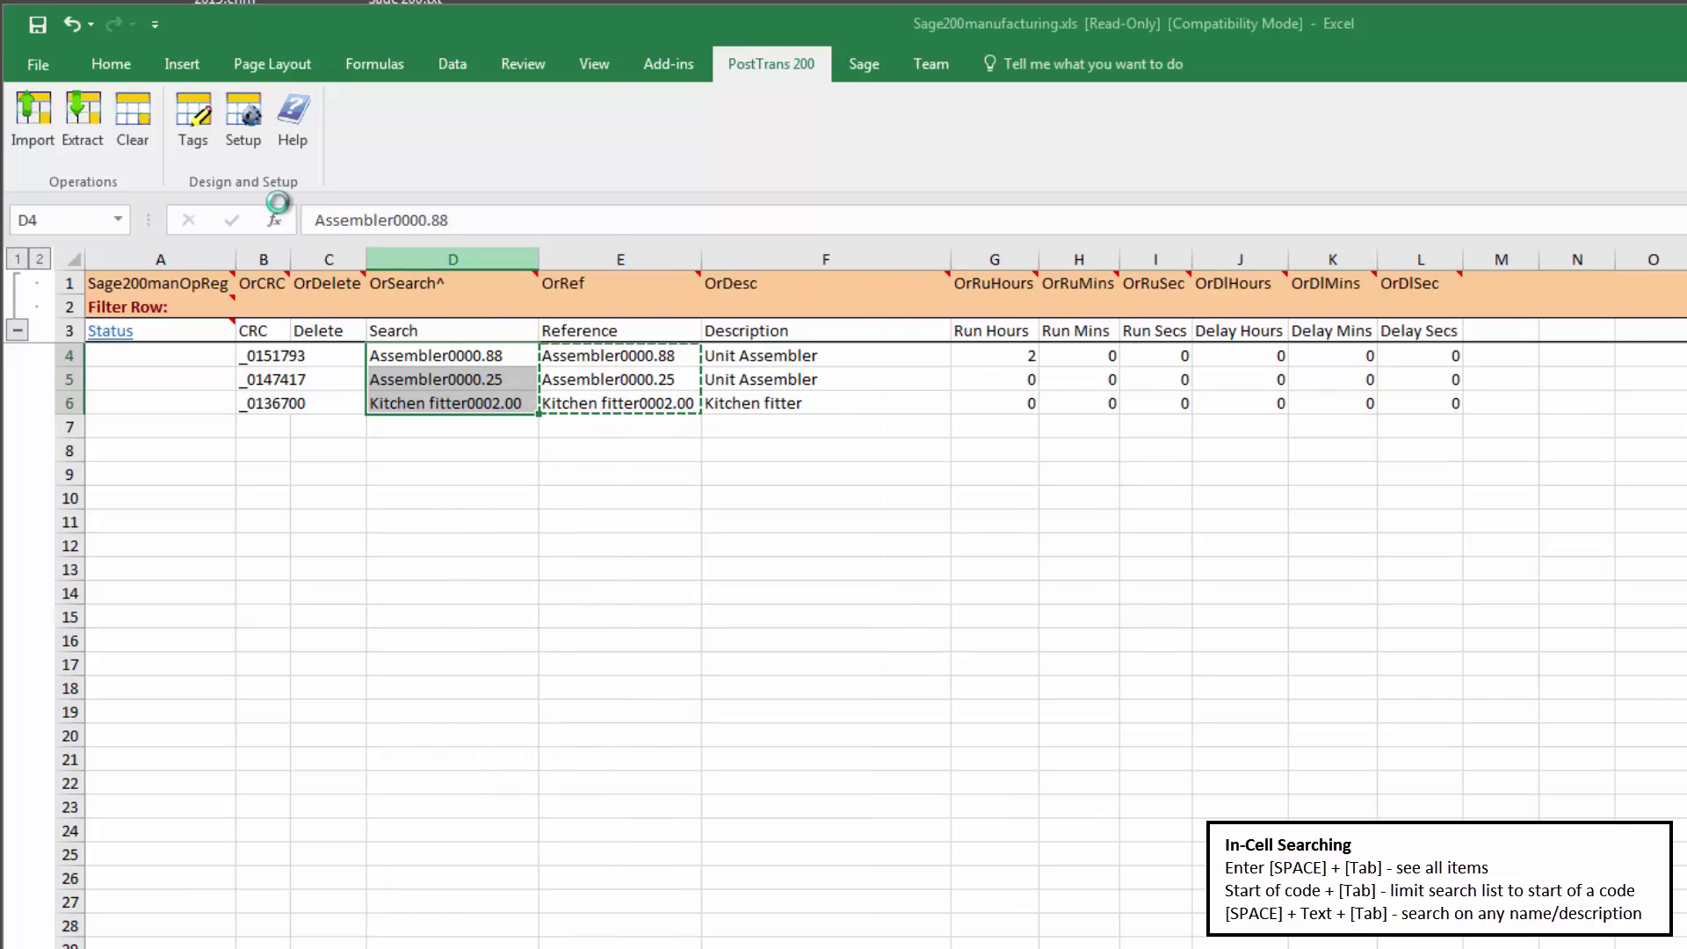
- Extract the operation records according to the codes listed in column D and dismiss the summary
left_click(70, 121)
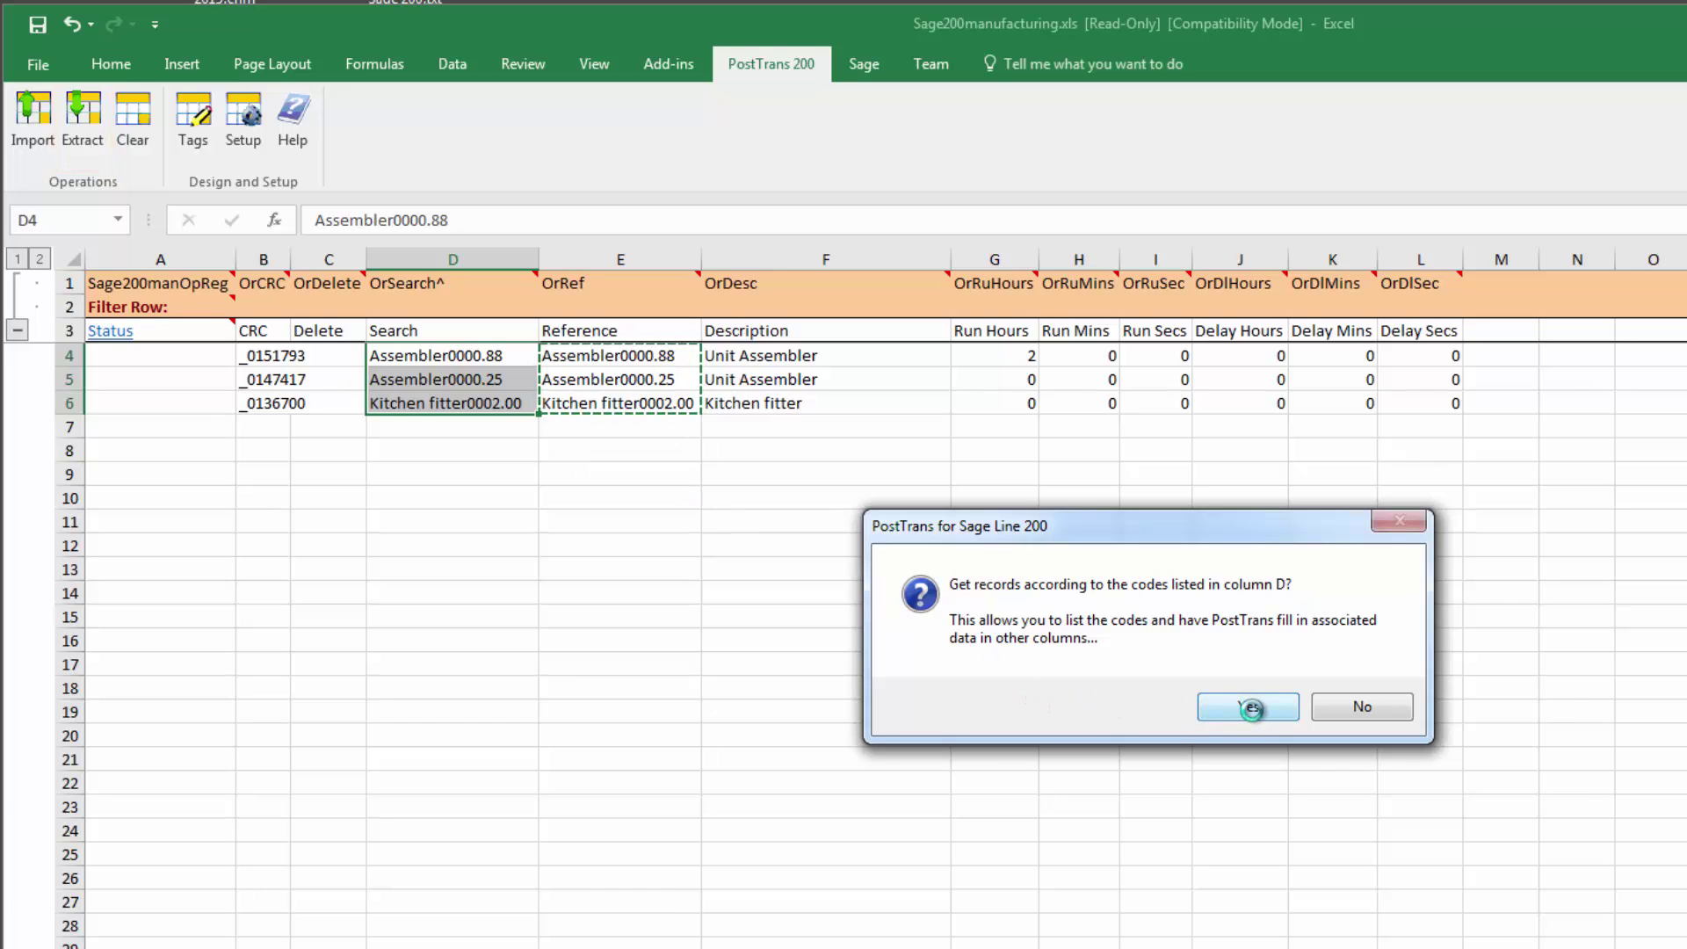
left_click(1251, 708)
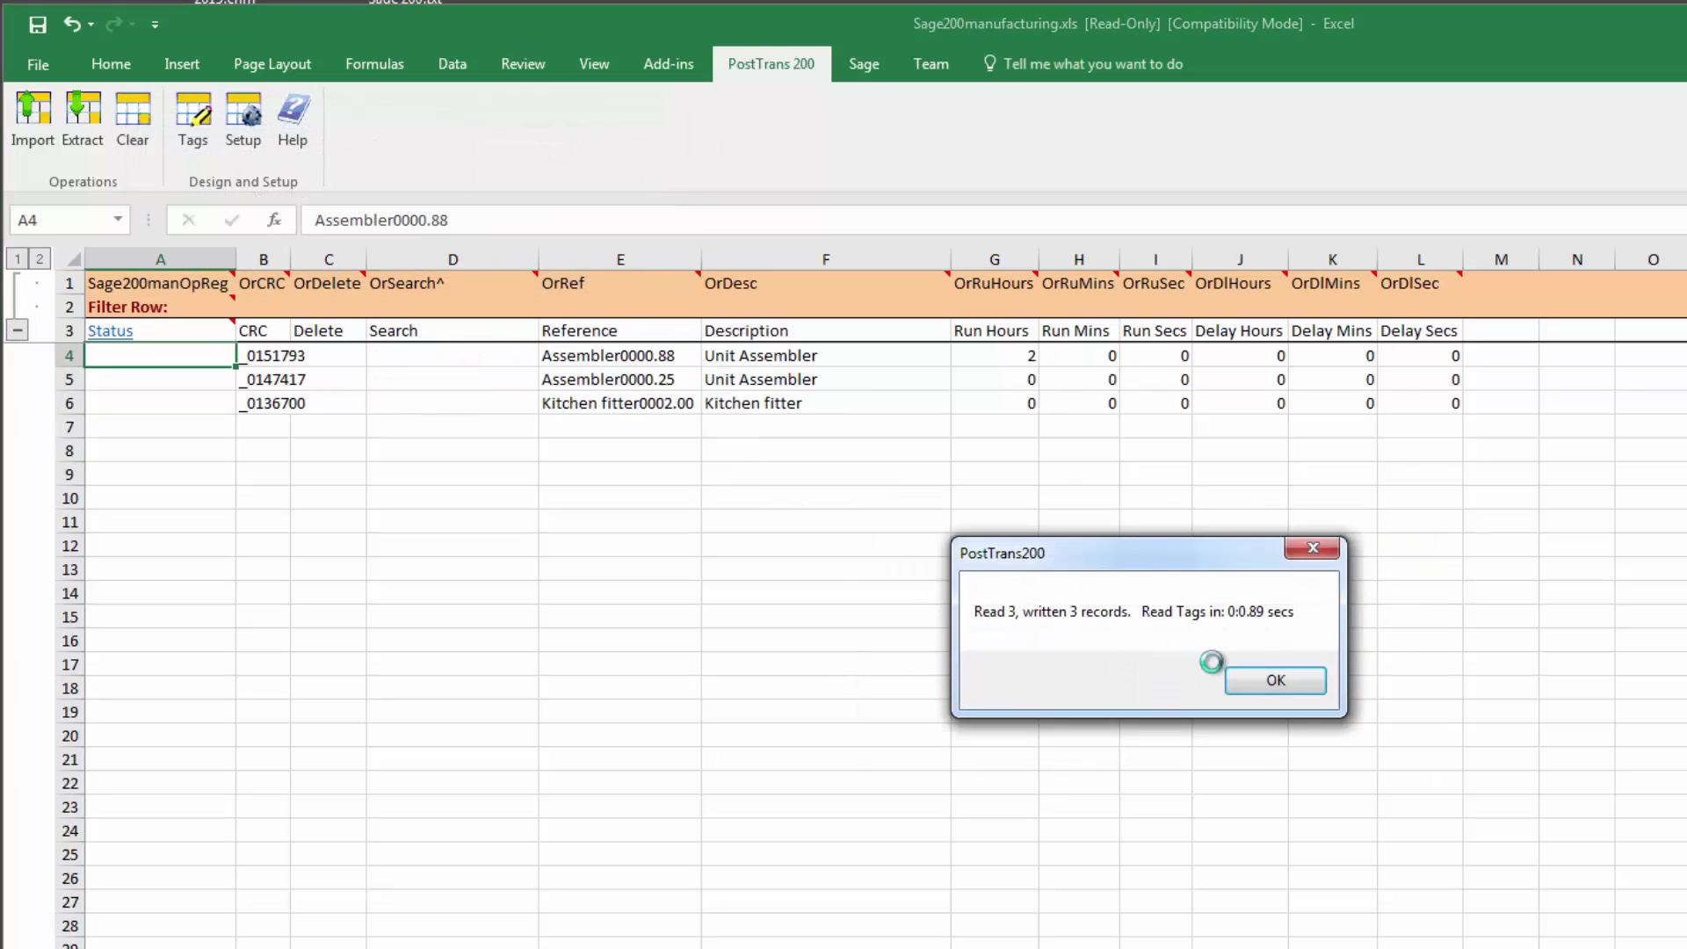
left_click(1258, 679)
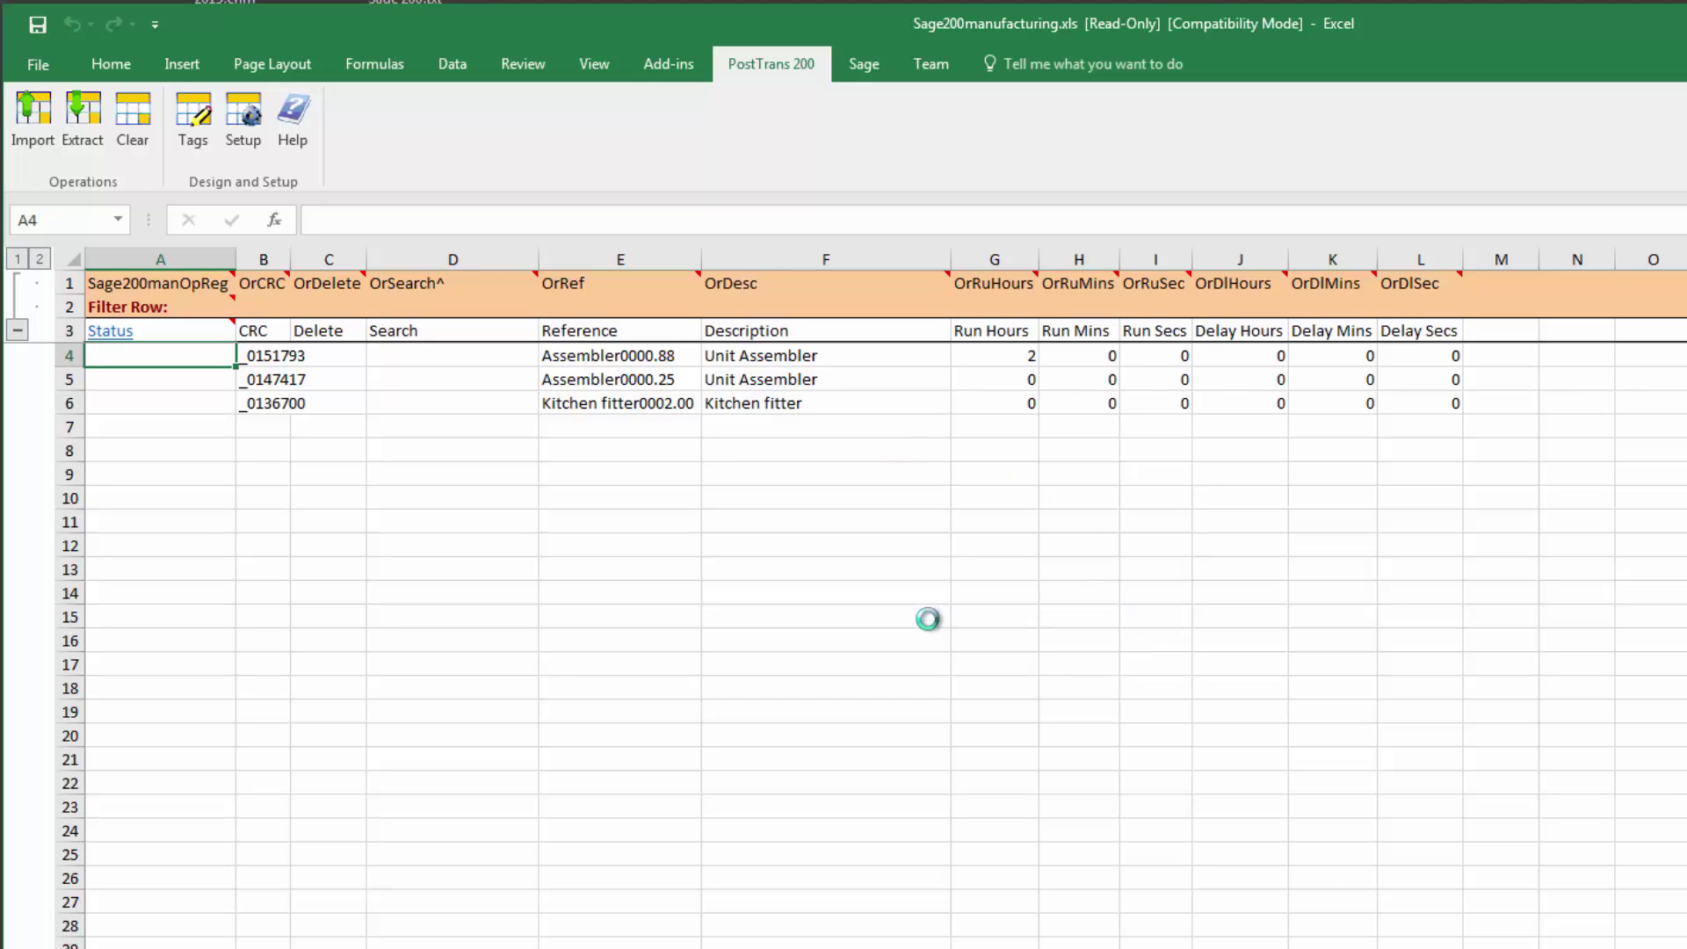
- Enter a new operation in row 7 with reference Sam01 and description "Sam's op"
left_click_drag(623, 415, 1335, 413)
left_click_drag(969, 419, 930, 404)
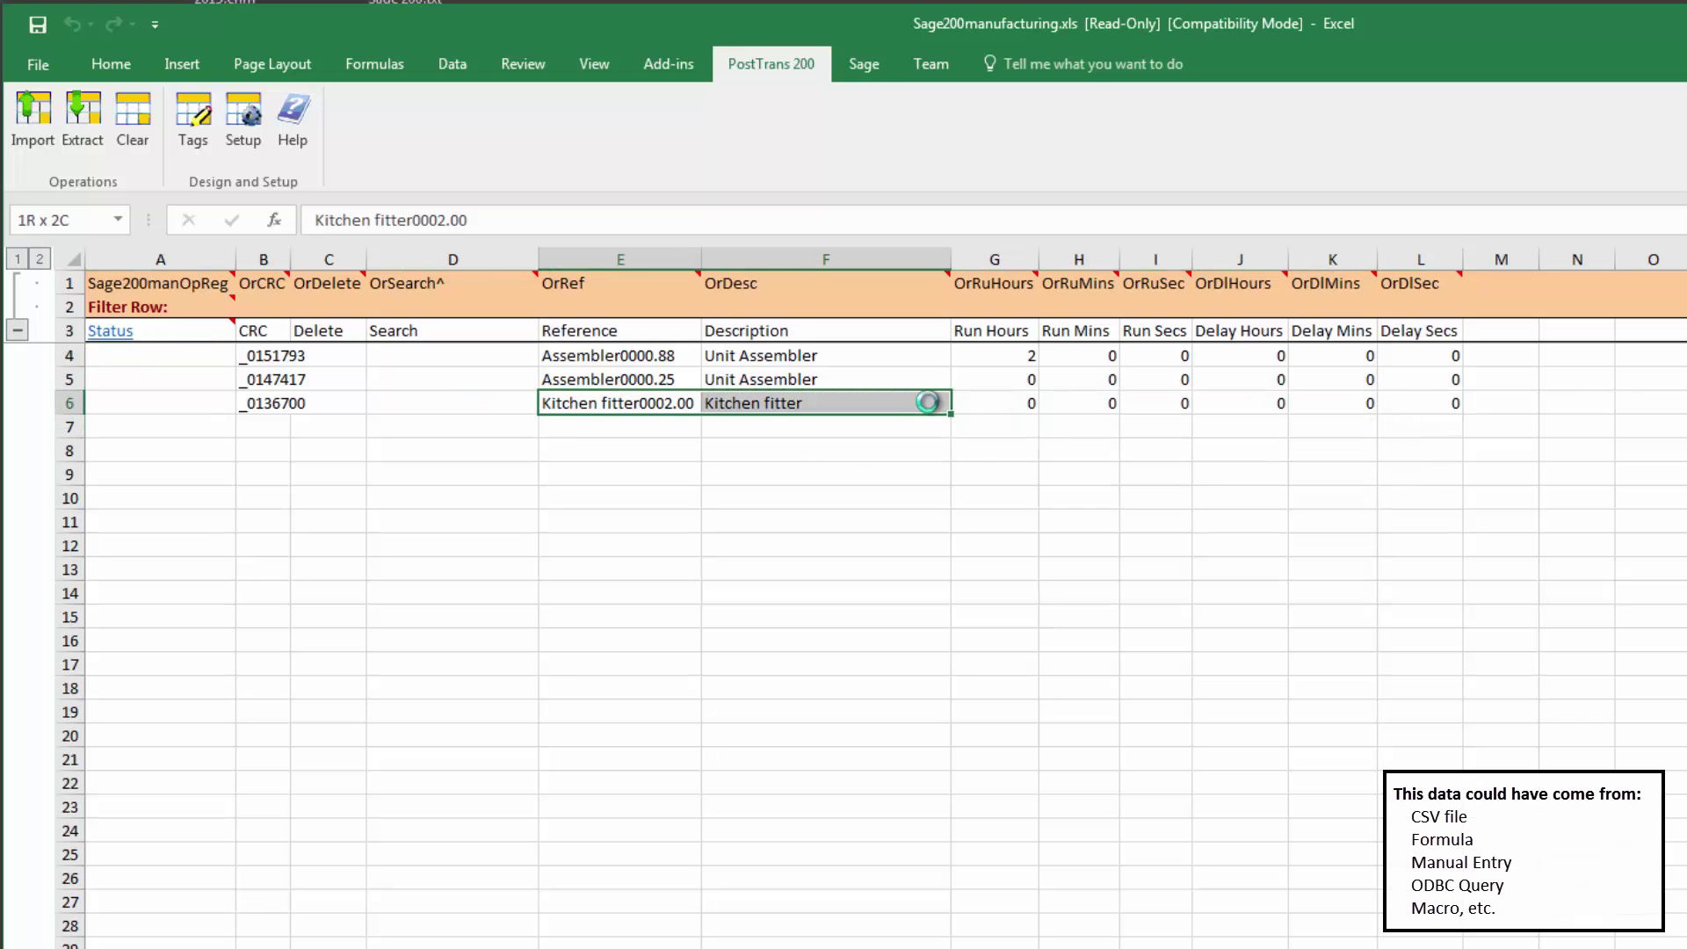
key("ctrl+c")
left_click(630, 430)
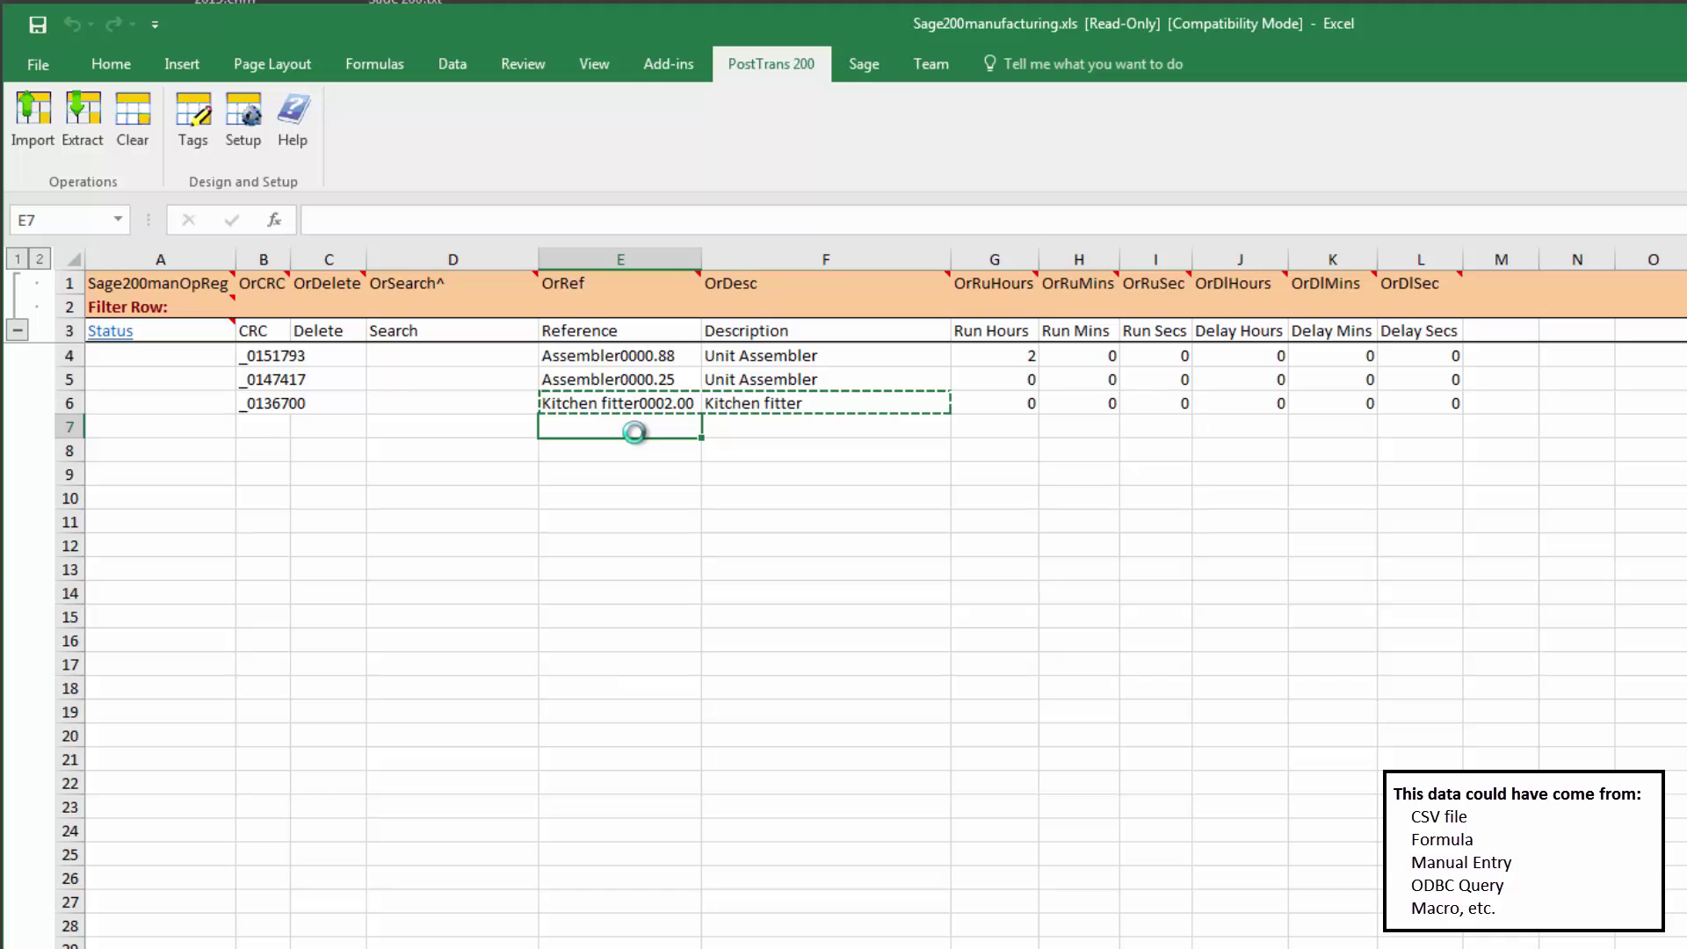
type("Sam01")
key("Tab")
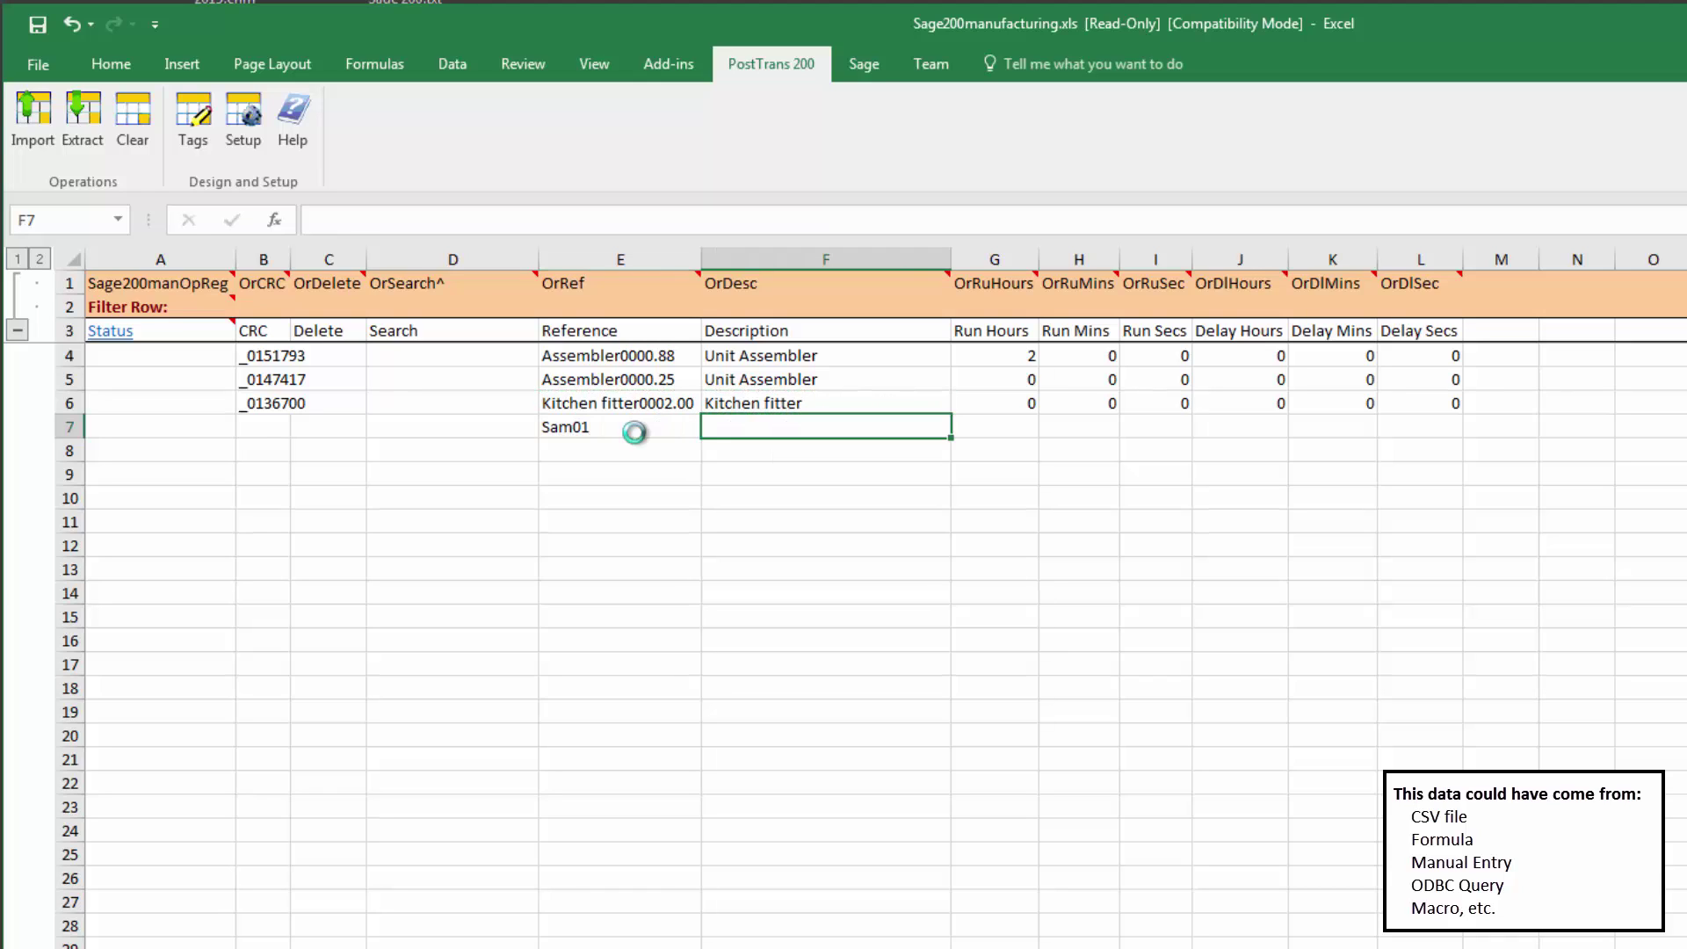
type("Sam's op")
left_click(672, 473)
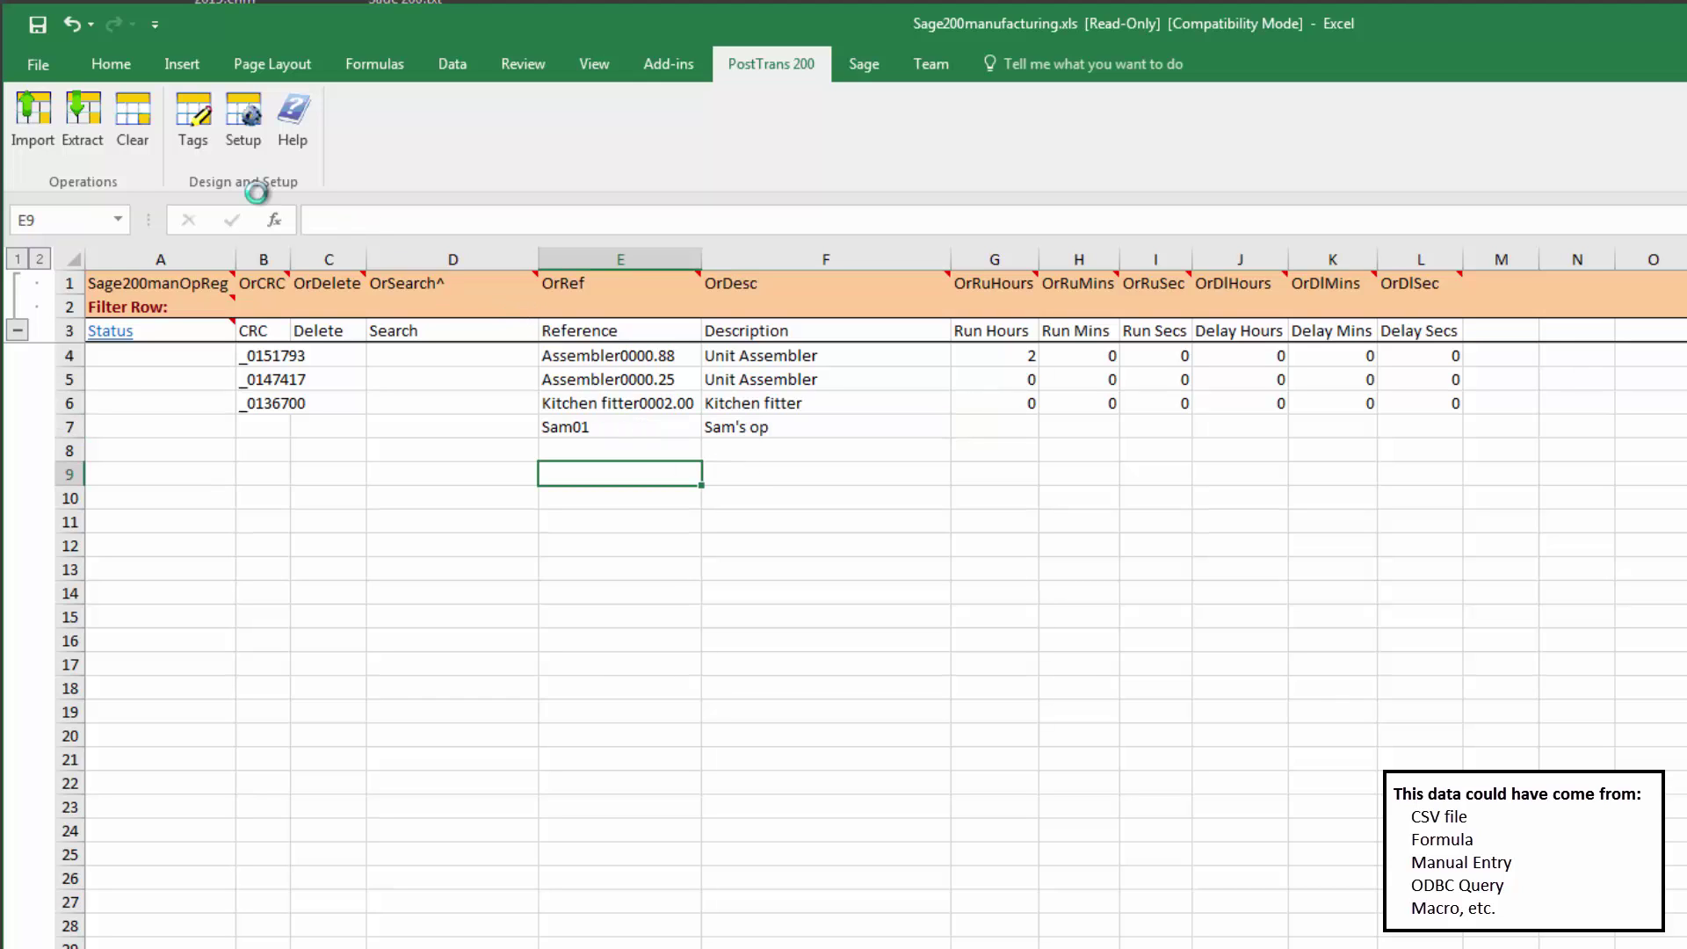
- Import the new operation record into company DEMO01 Demo 1 and close the import summary
left_click(29, 114)
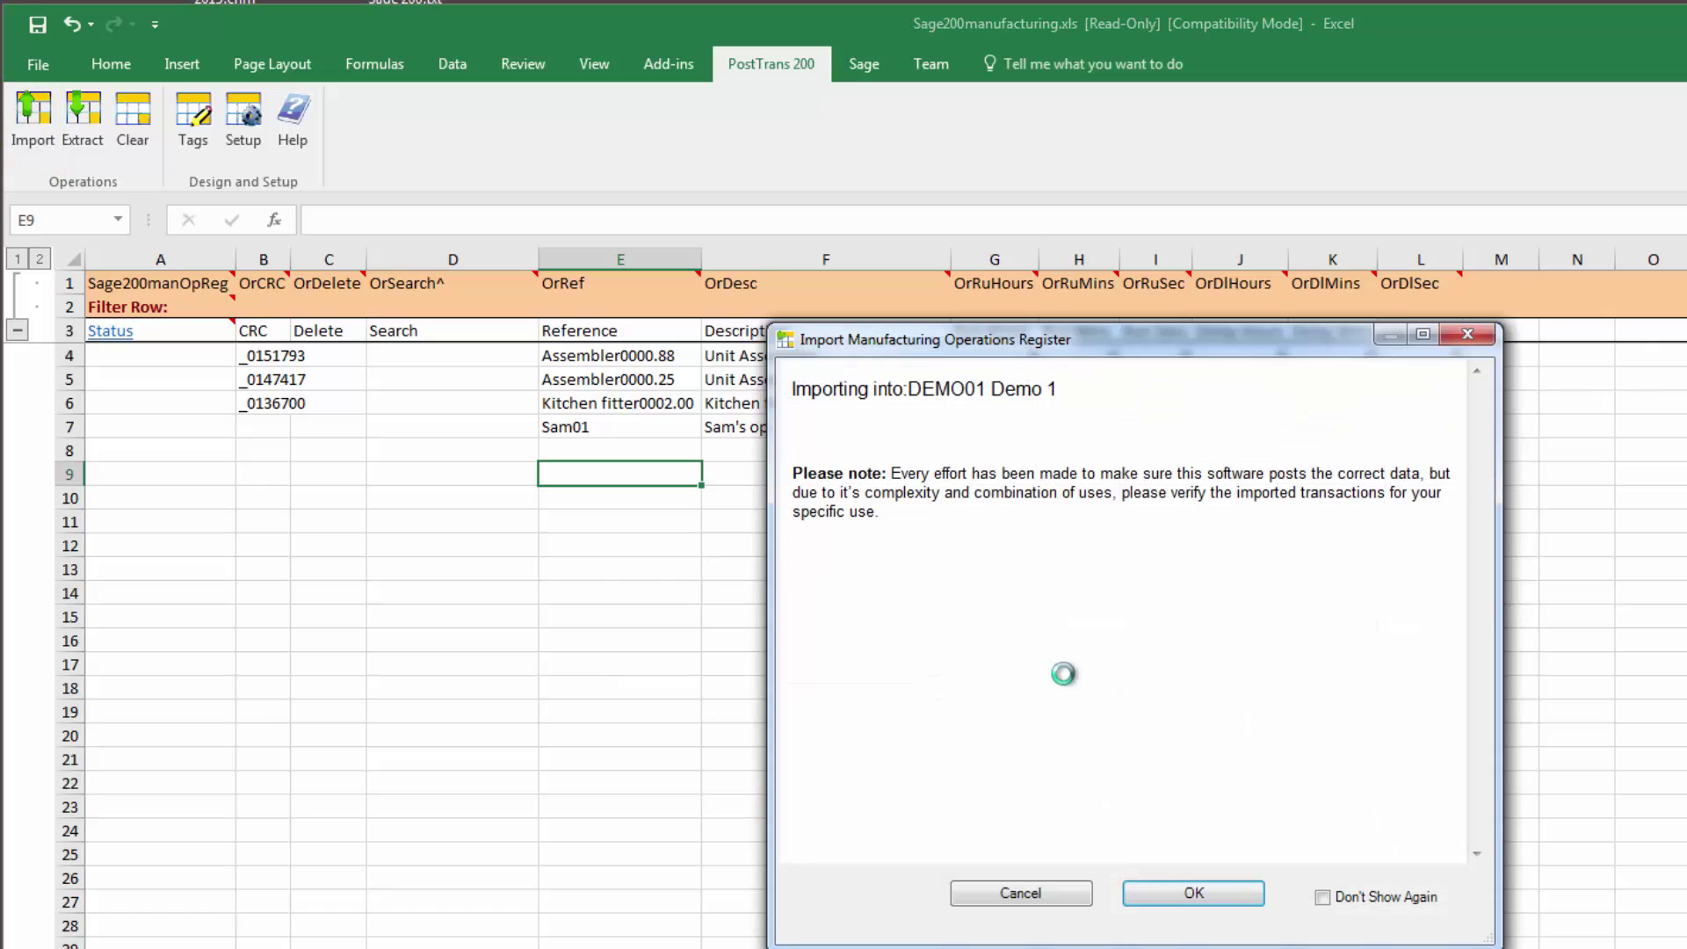
left_click(1173, 887)
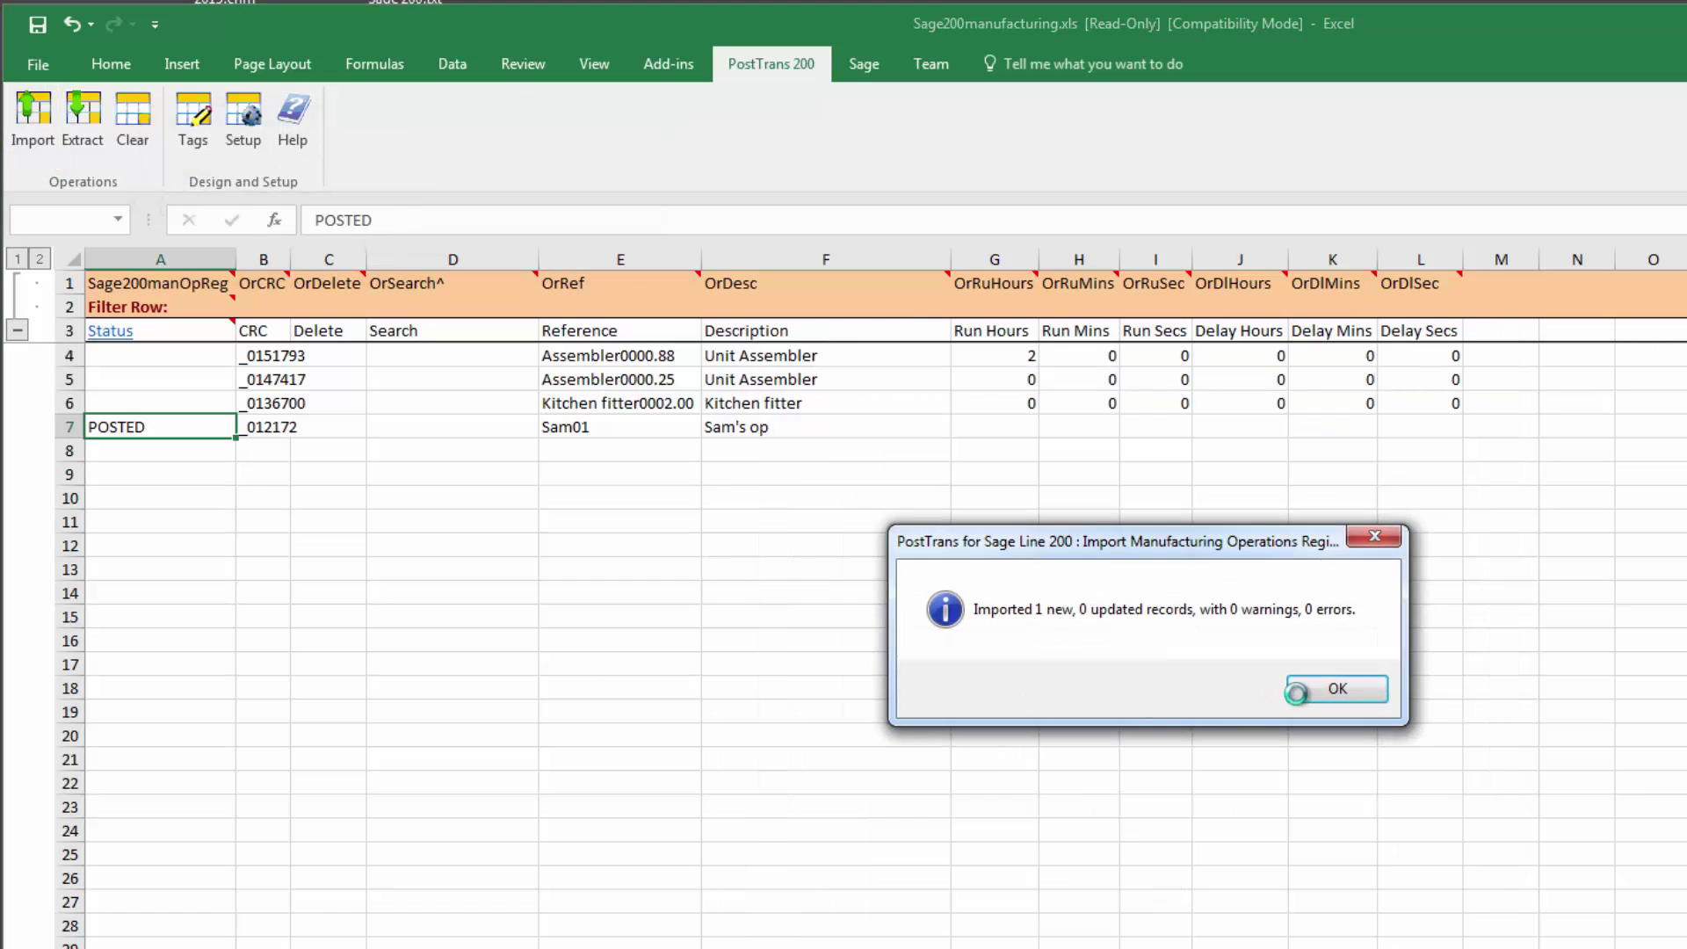
left_click(1216, 690)
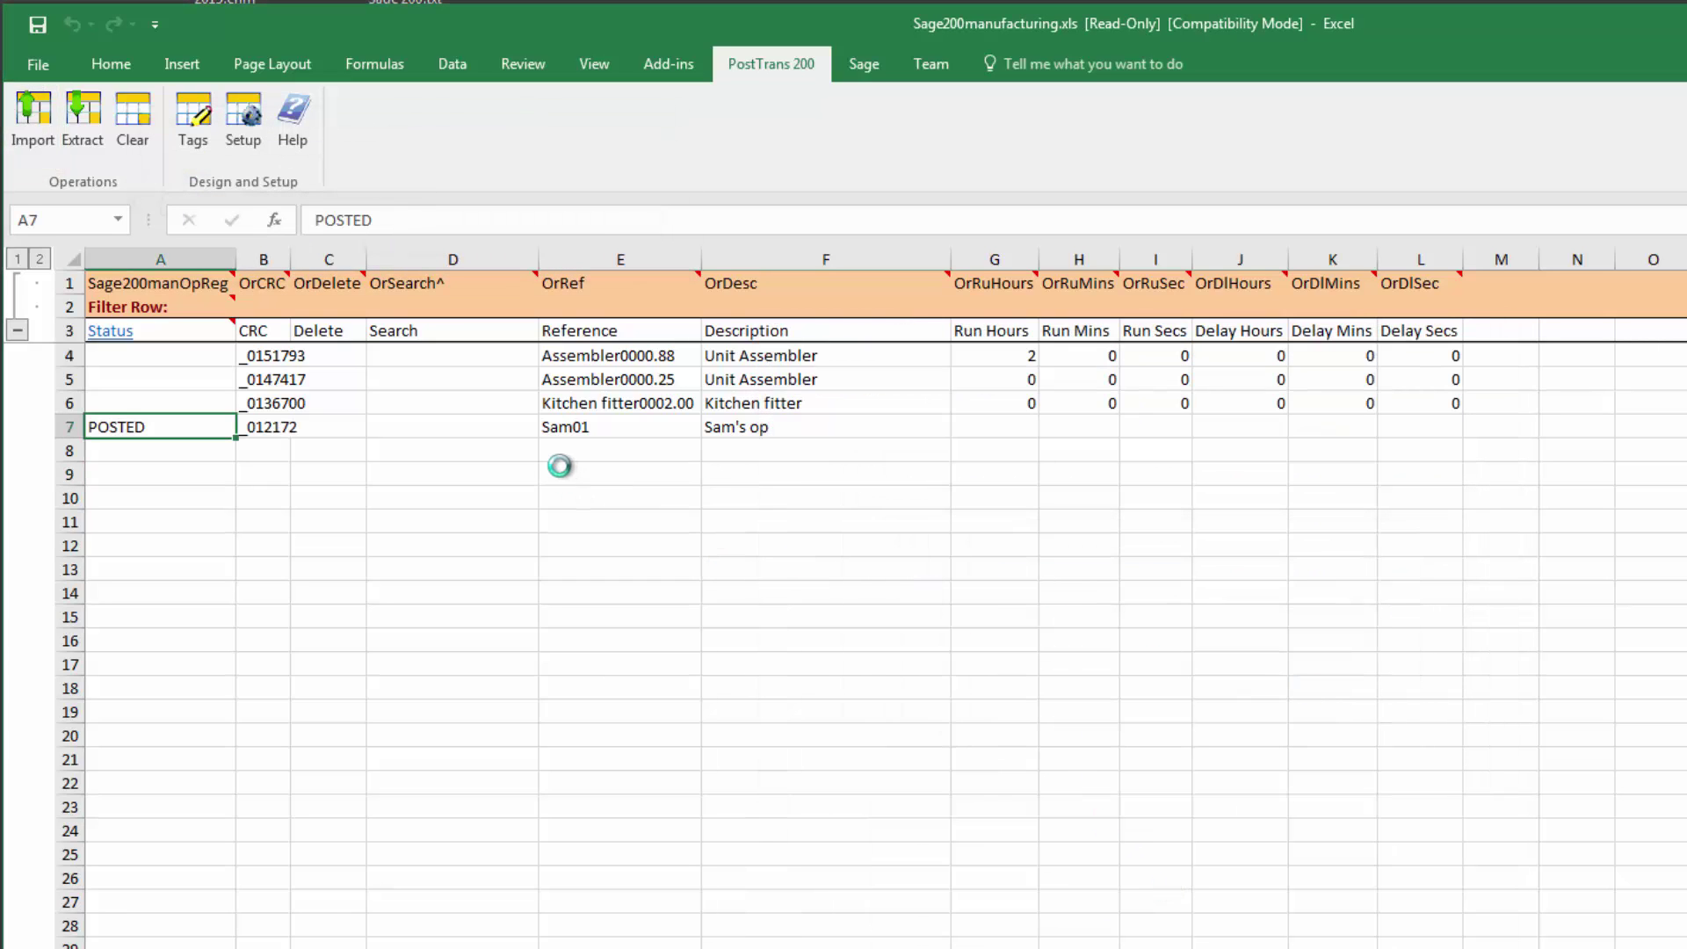
- Switch to Sage 200, refresh the Operation Register List, and select operation Sam01 to check the import
key("alt+Tab")
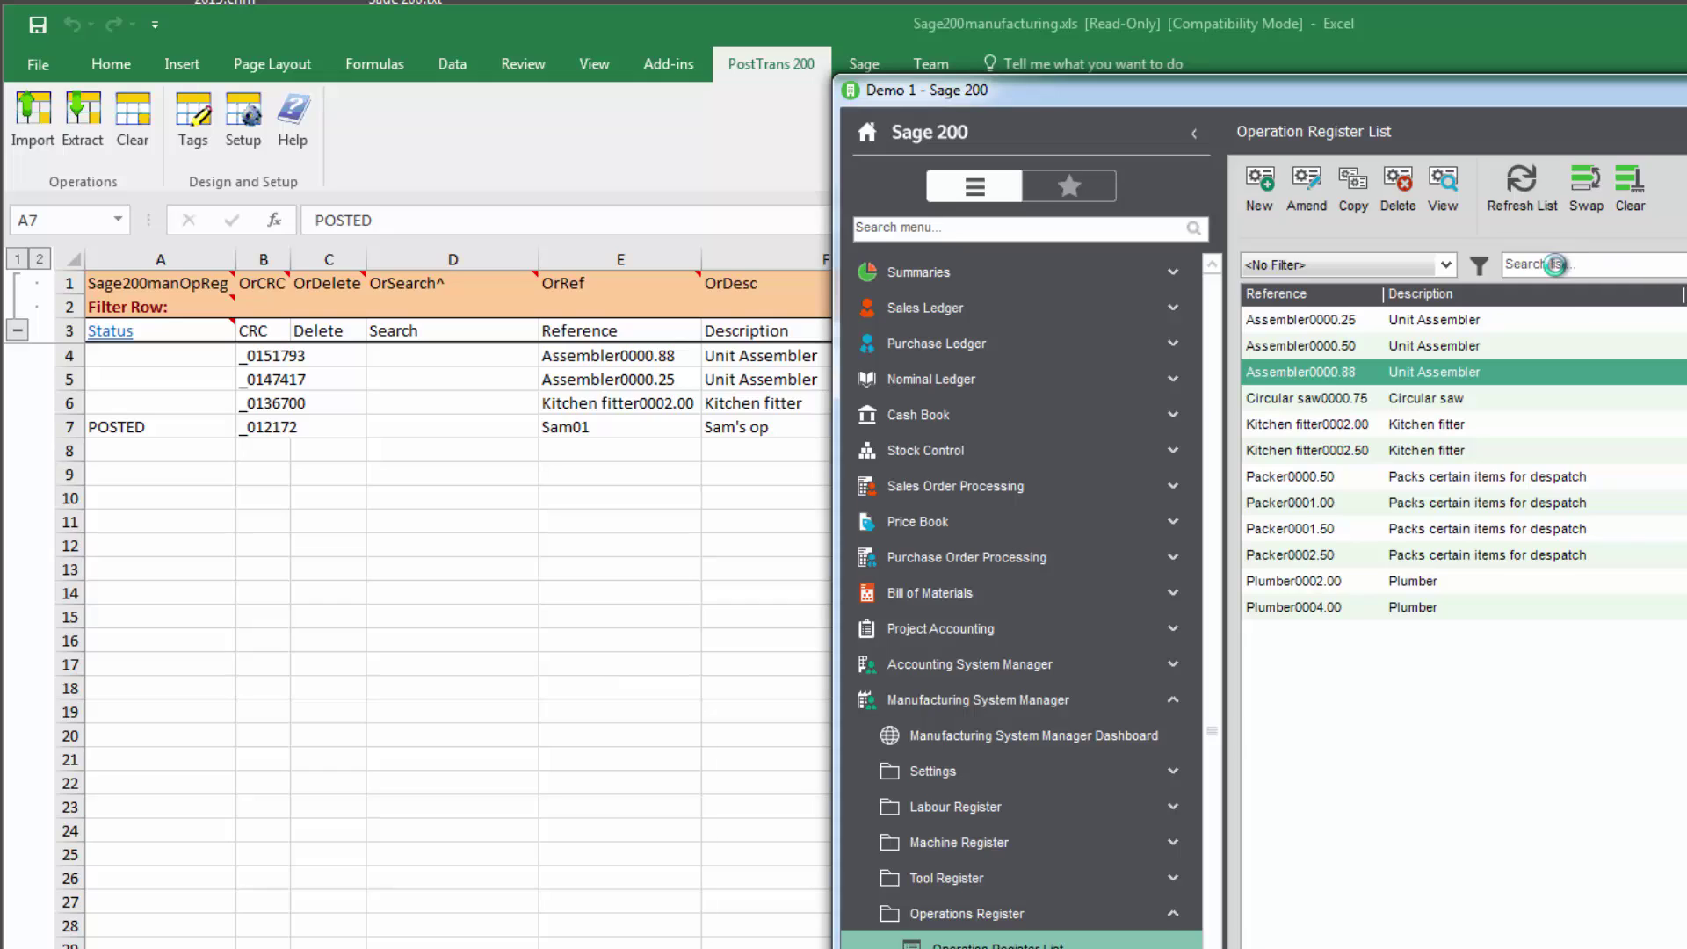
left_click(1555, 264)
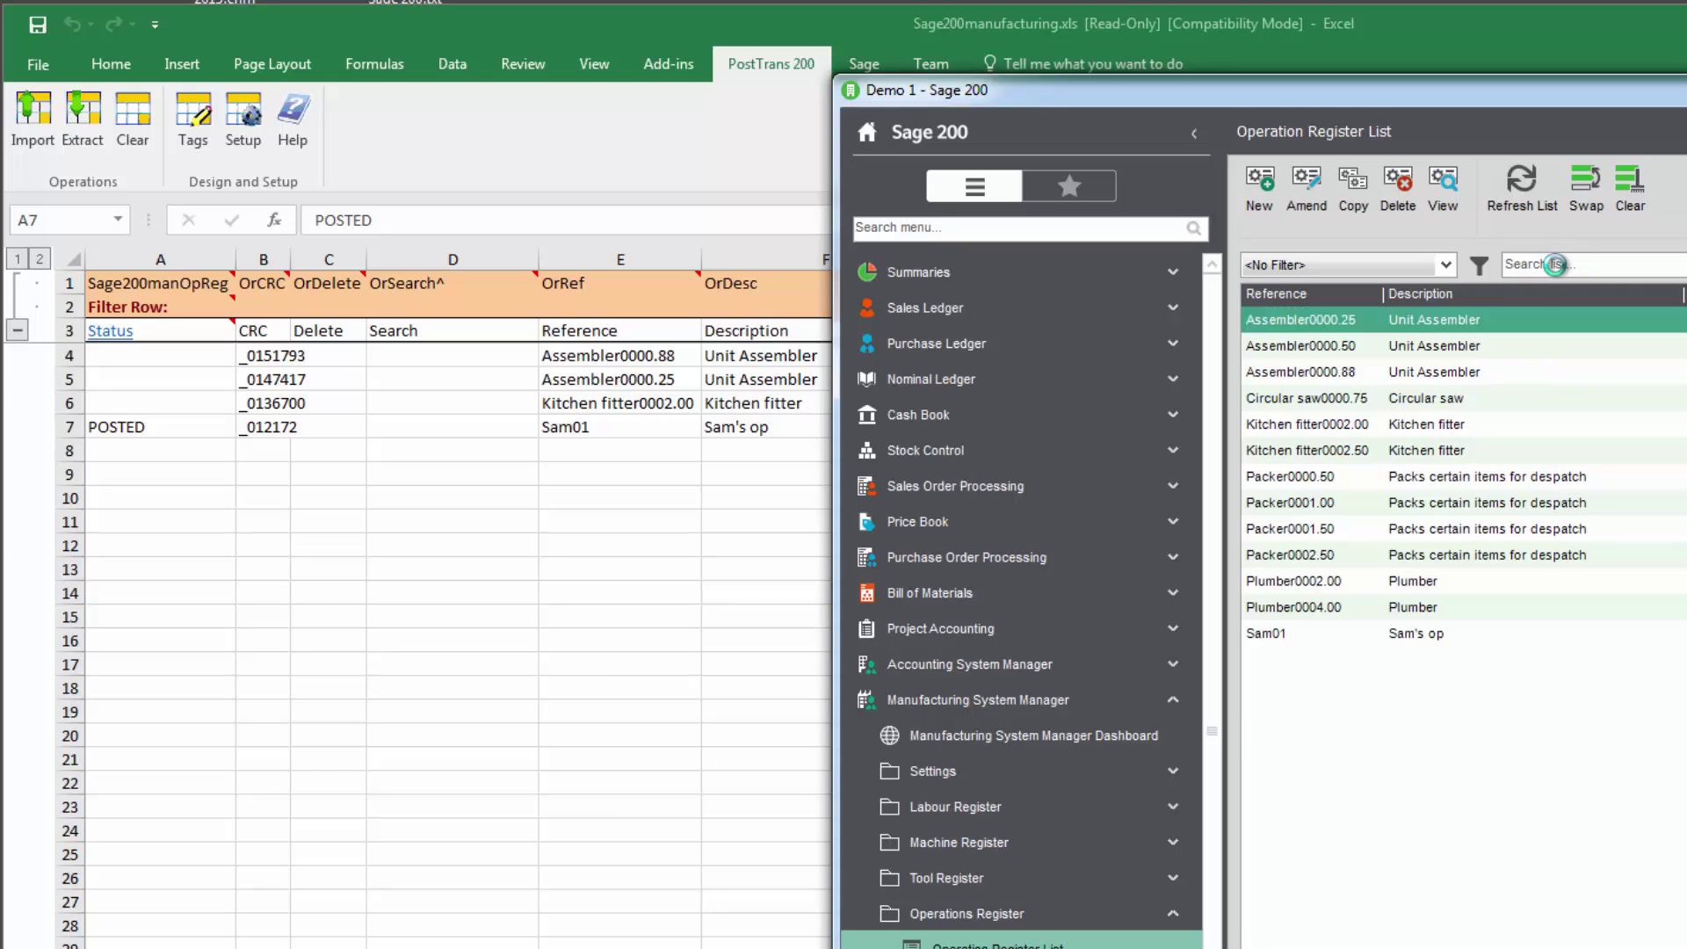
left_click(1278, 636)
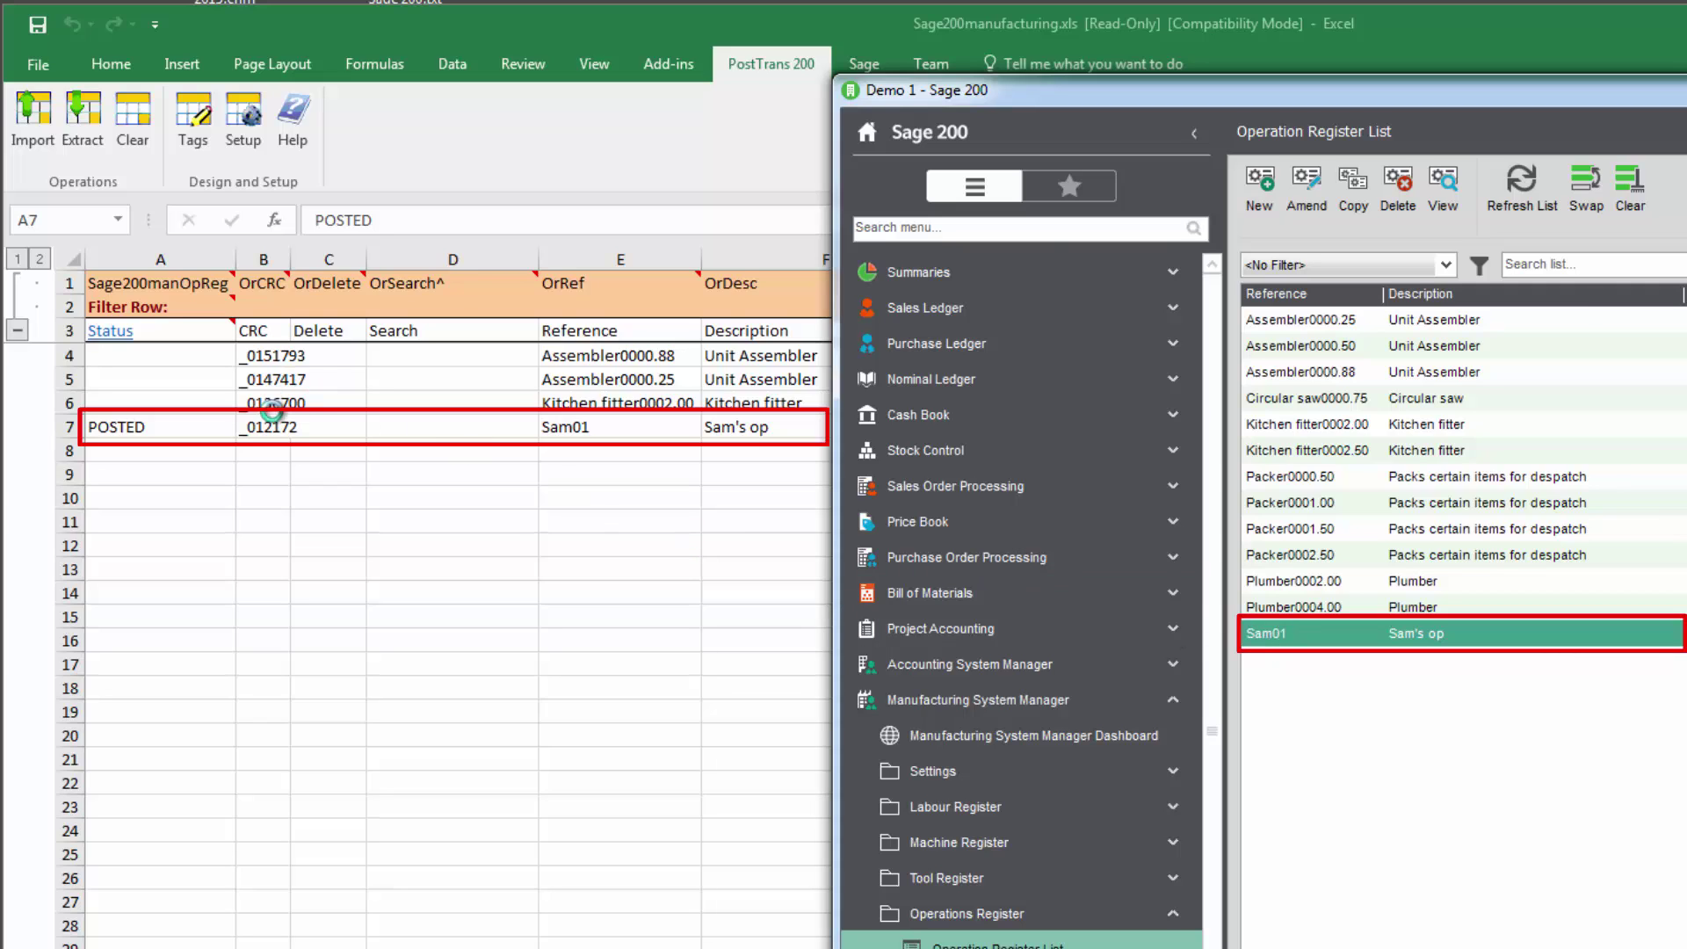
- Return to the Excel workbook and open the Operation Resources sheet
left_click(321, 427)
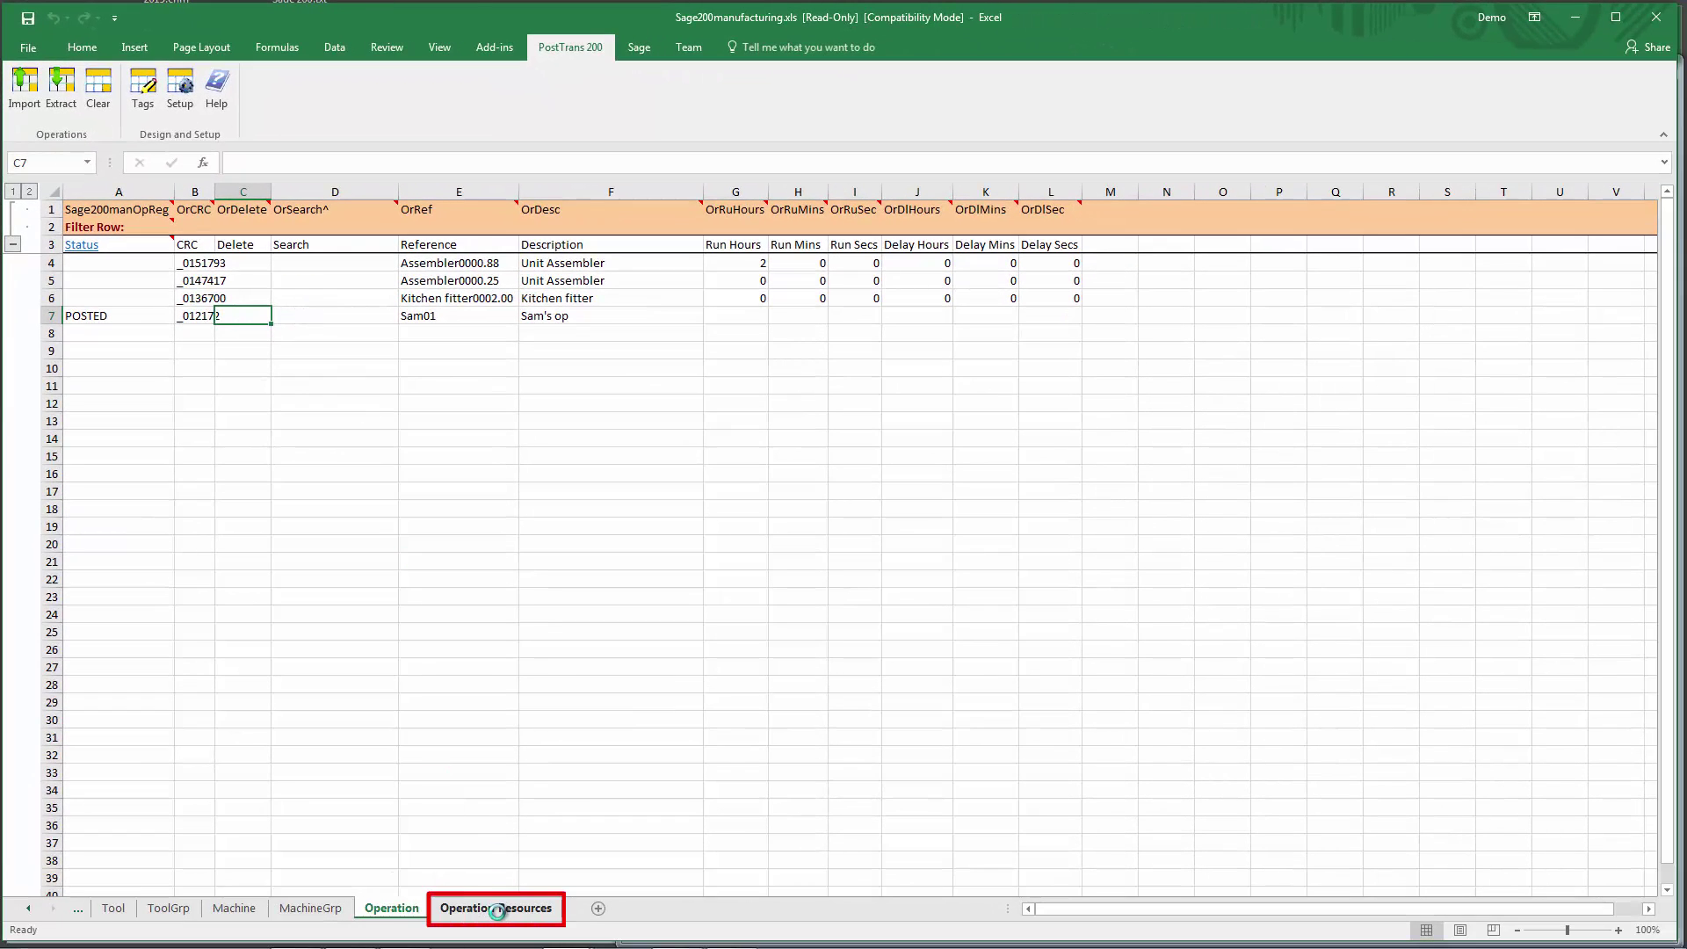
left_click(498, 910)
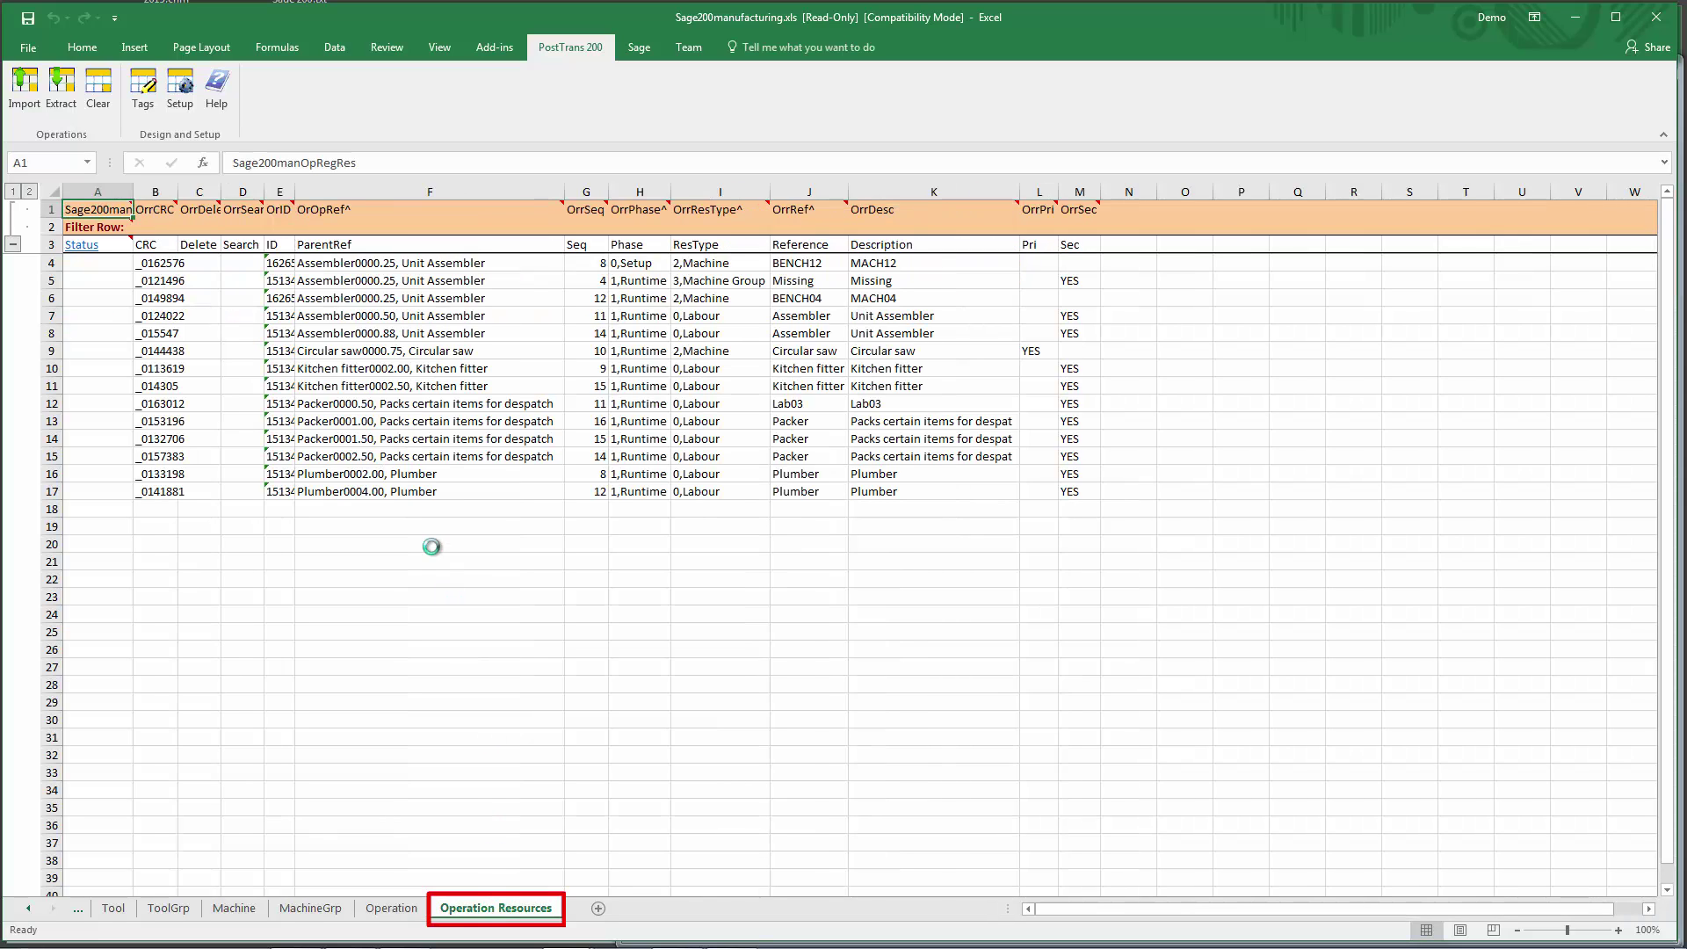
- Switch to Sage 200, review the resource list of operation Assembler0000.25, and close the record
key("alt+Tab")
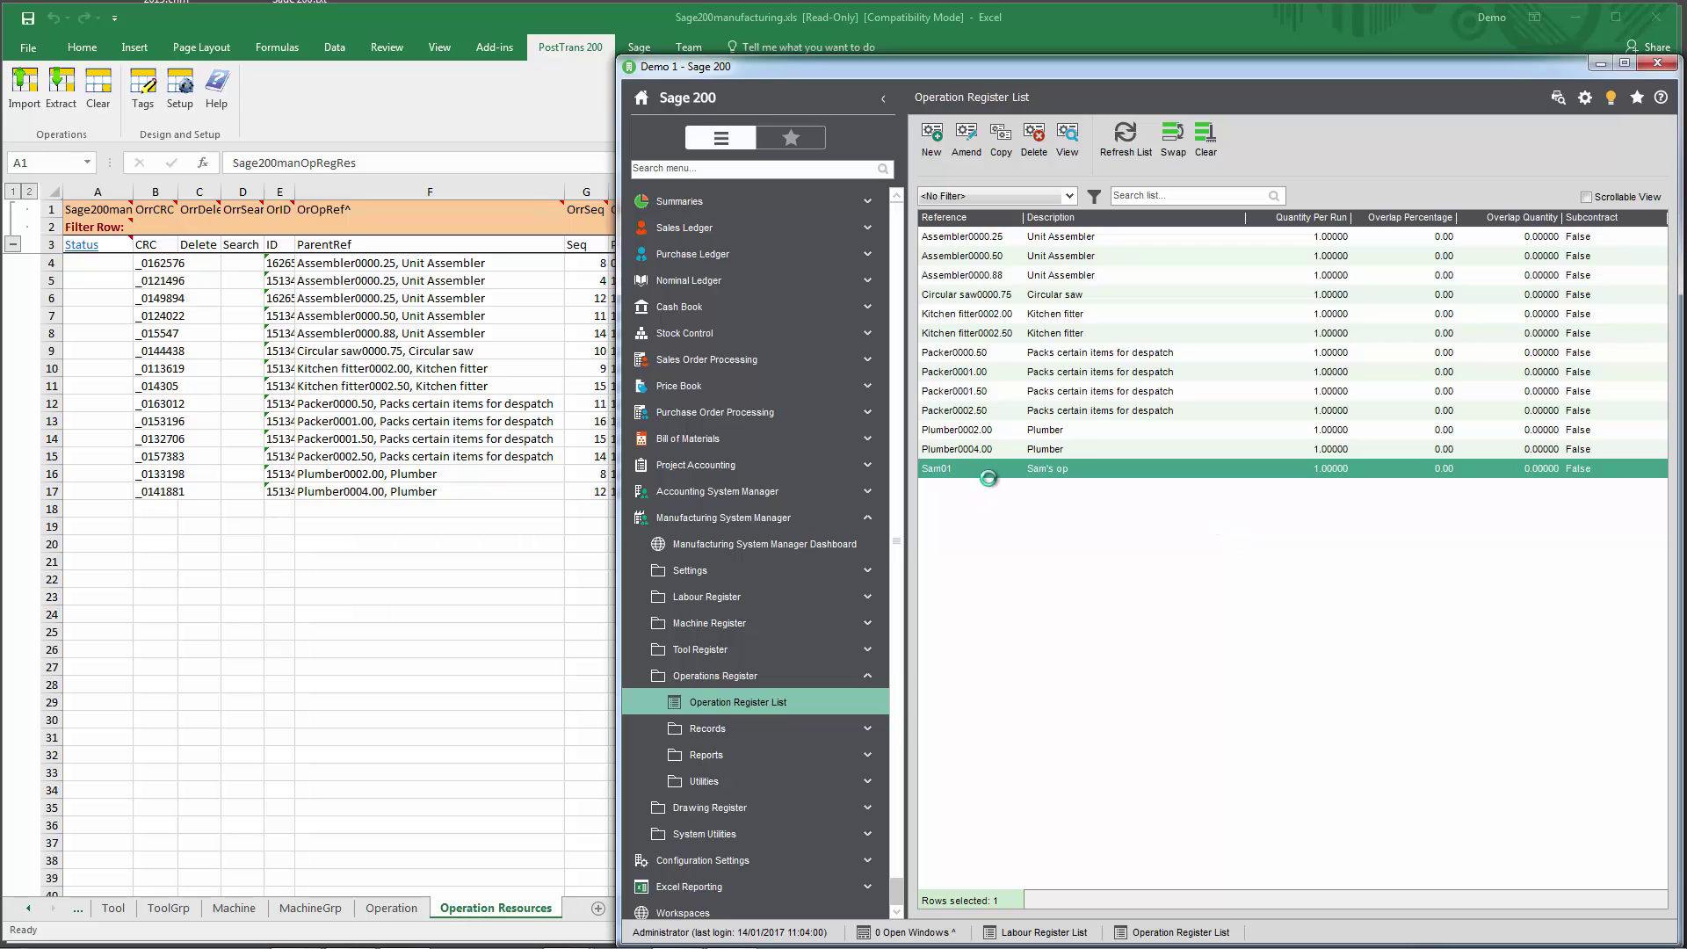
double_click(971, 236)
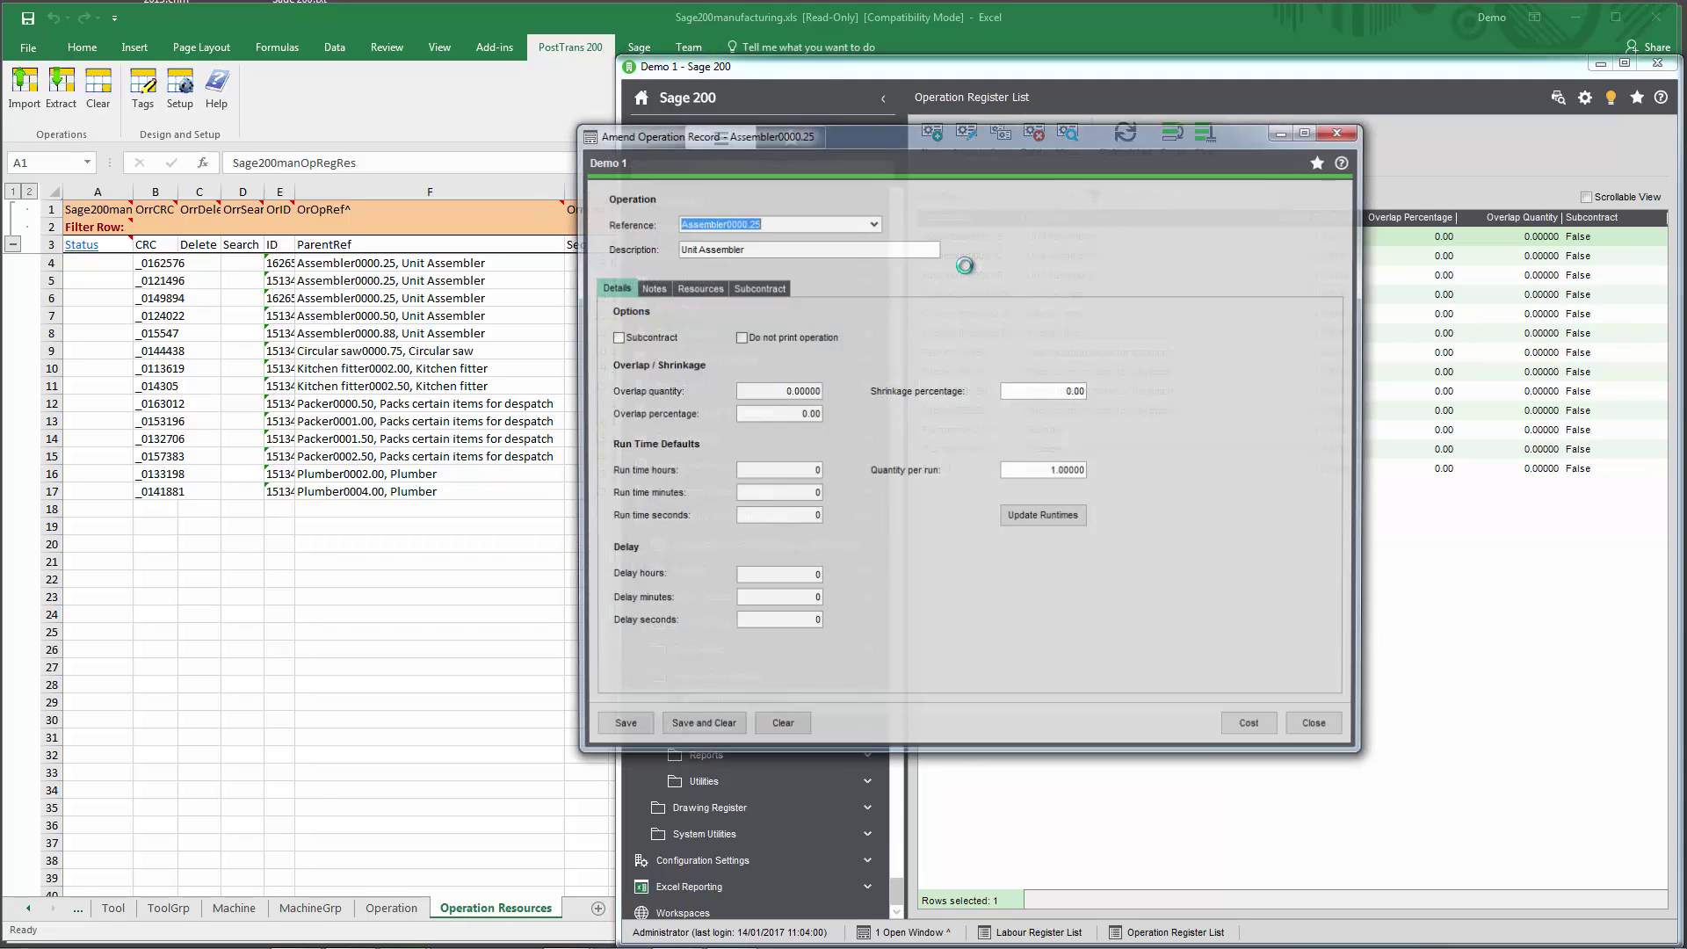
left_click(695, 287)
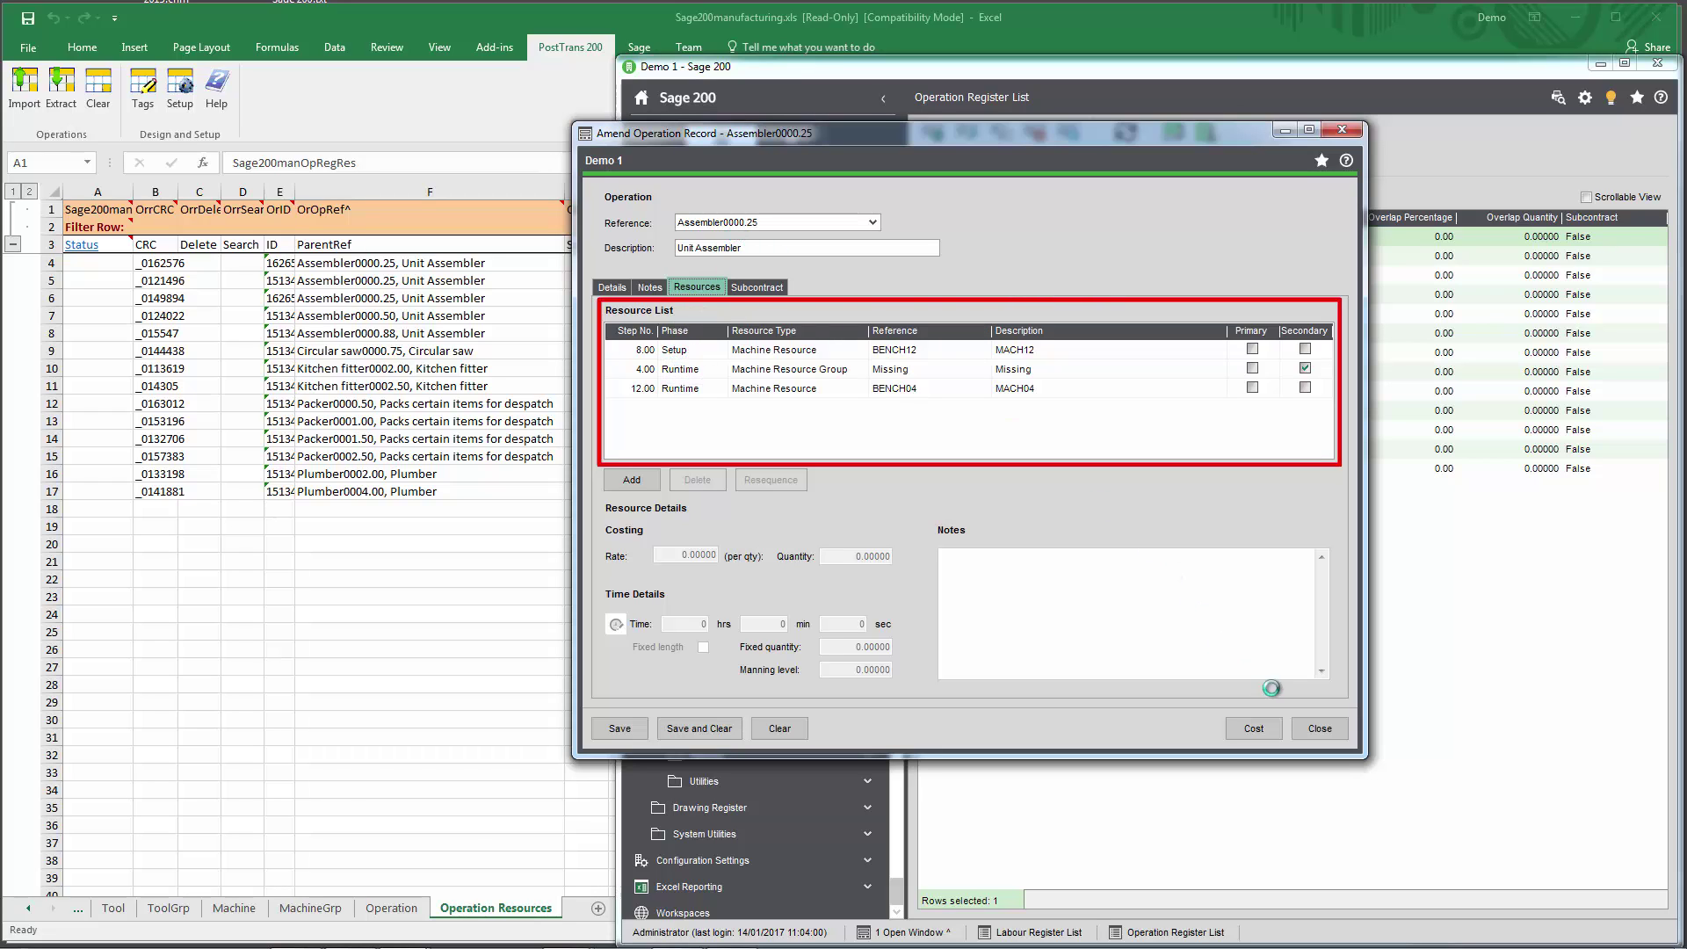
left_click(1319, 728)
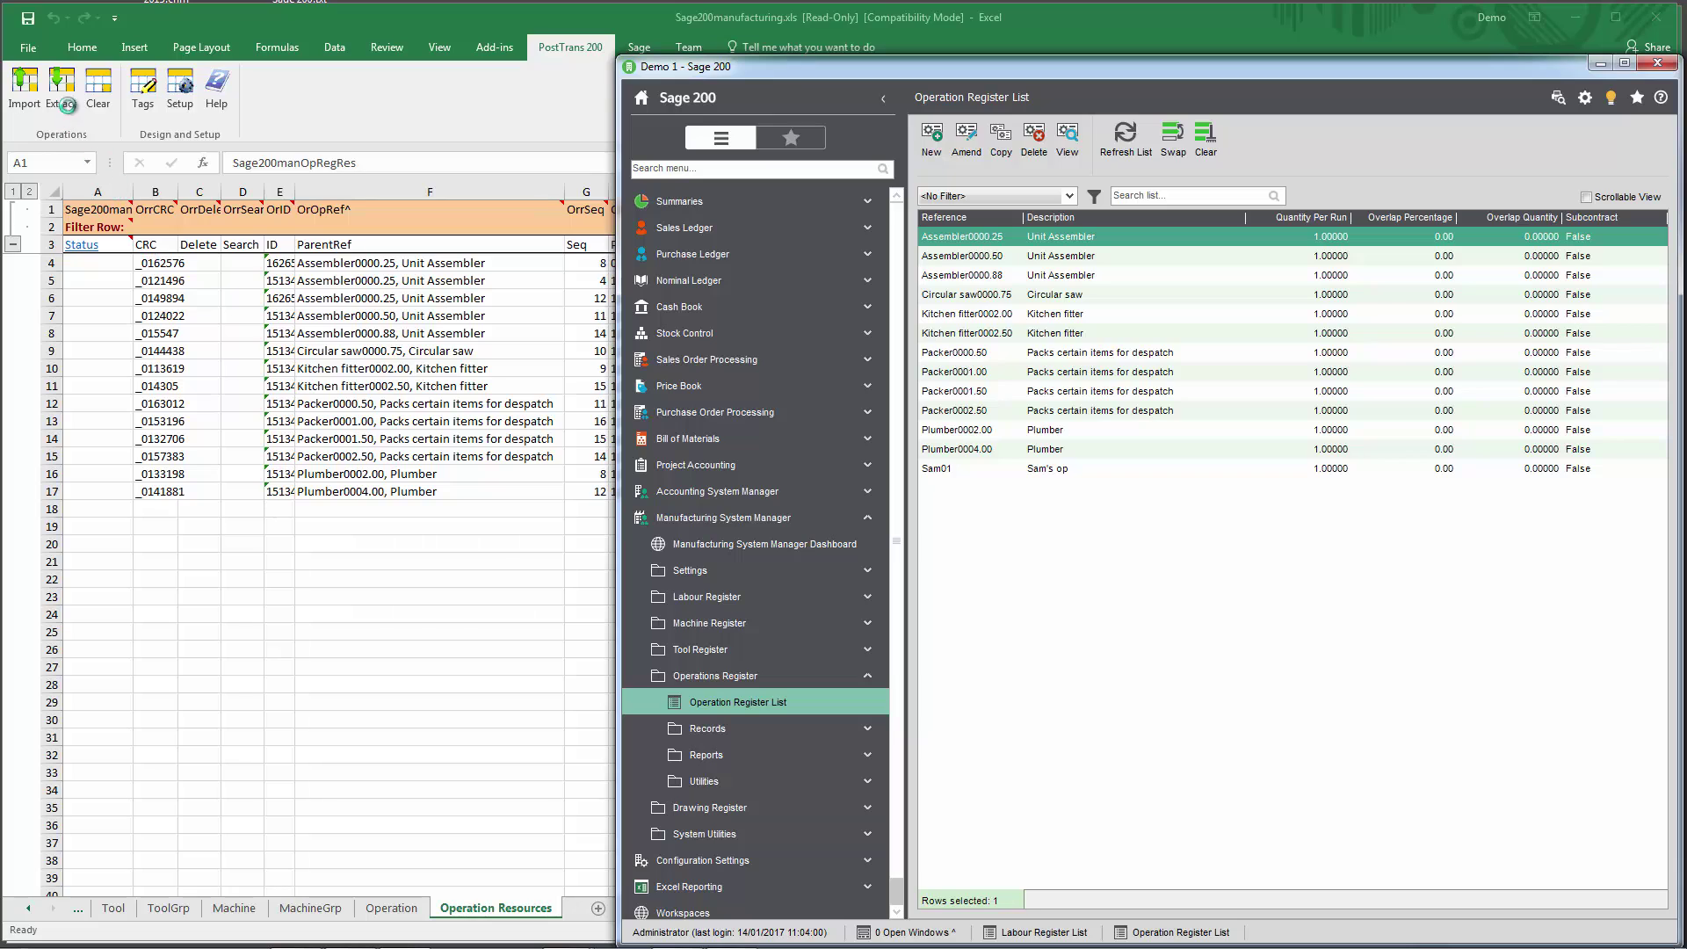
- Return to Excel and clear the data from the Operation Resources sheet
left_click(99, 88)
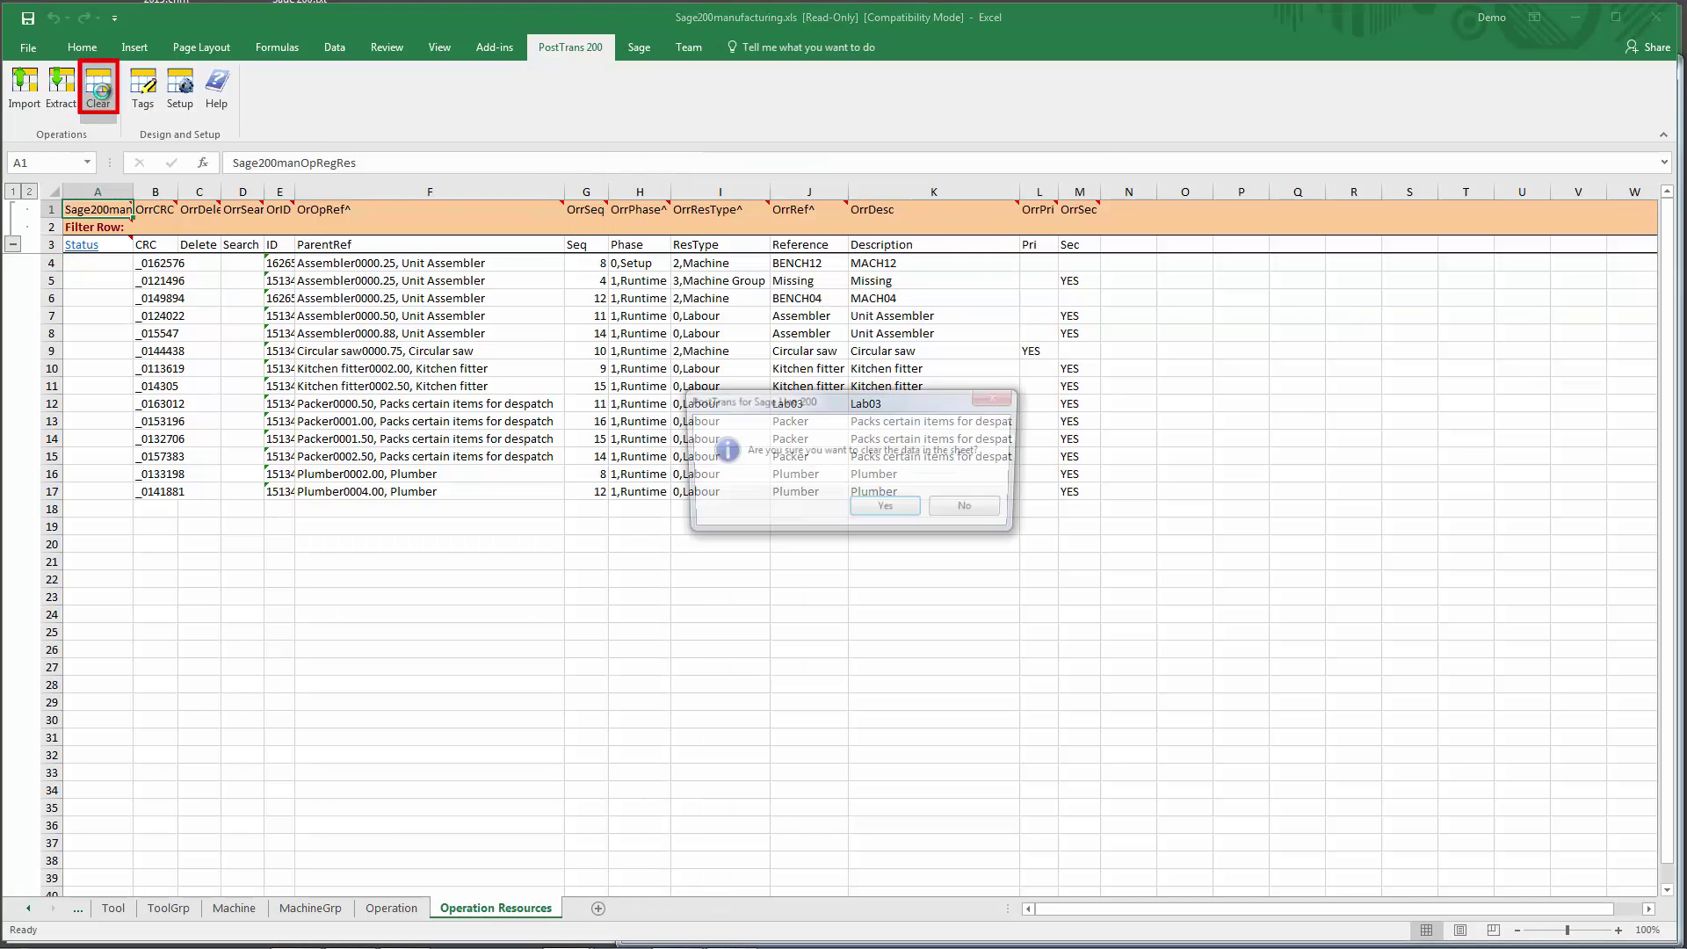
left_click(896, 508)
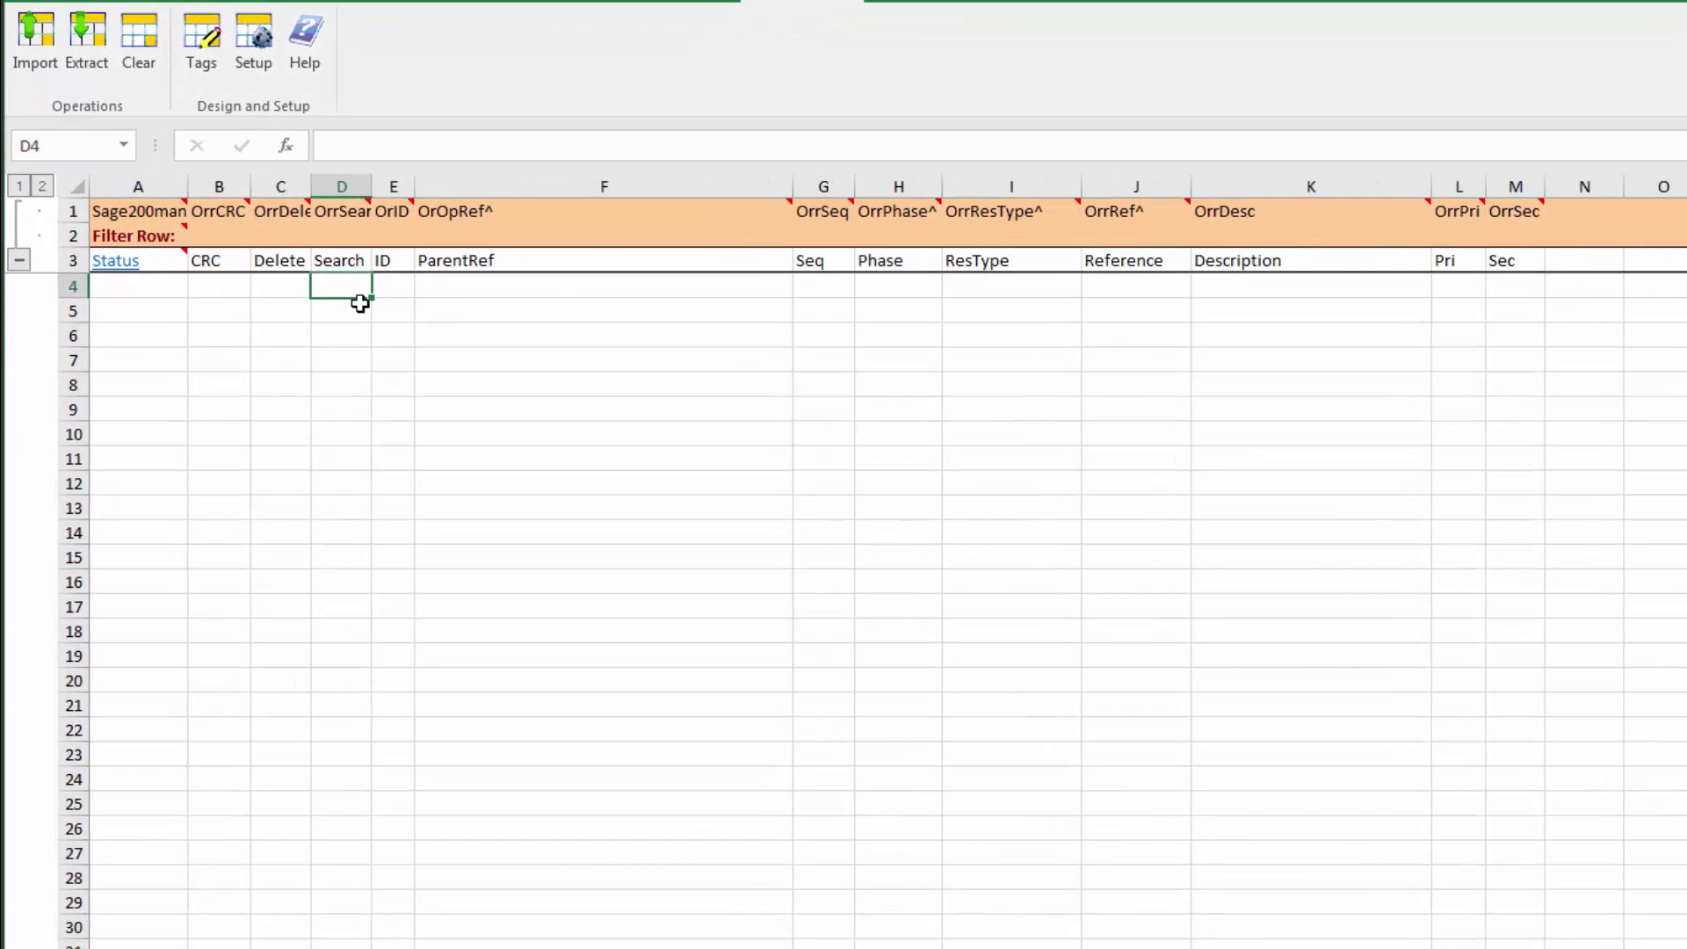
- Look up operations starting with "a" in Search cell D4 and load the resources of Assembler0000.25
key("Tab")
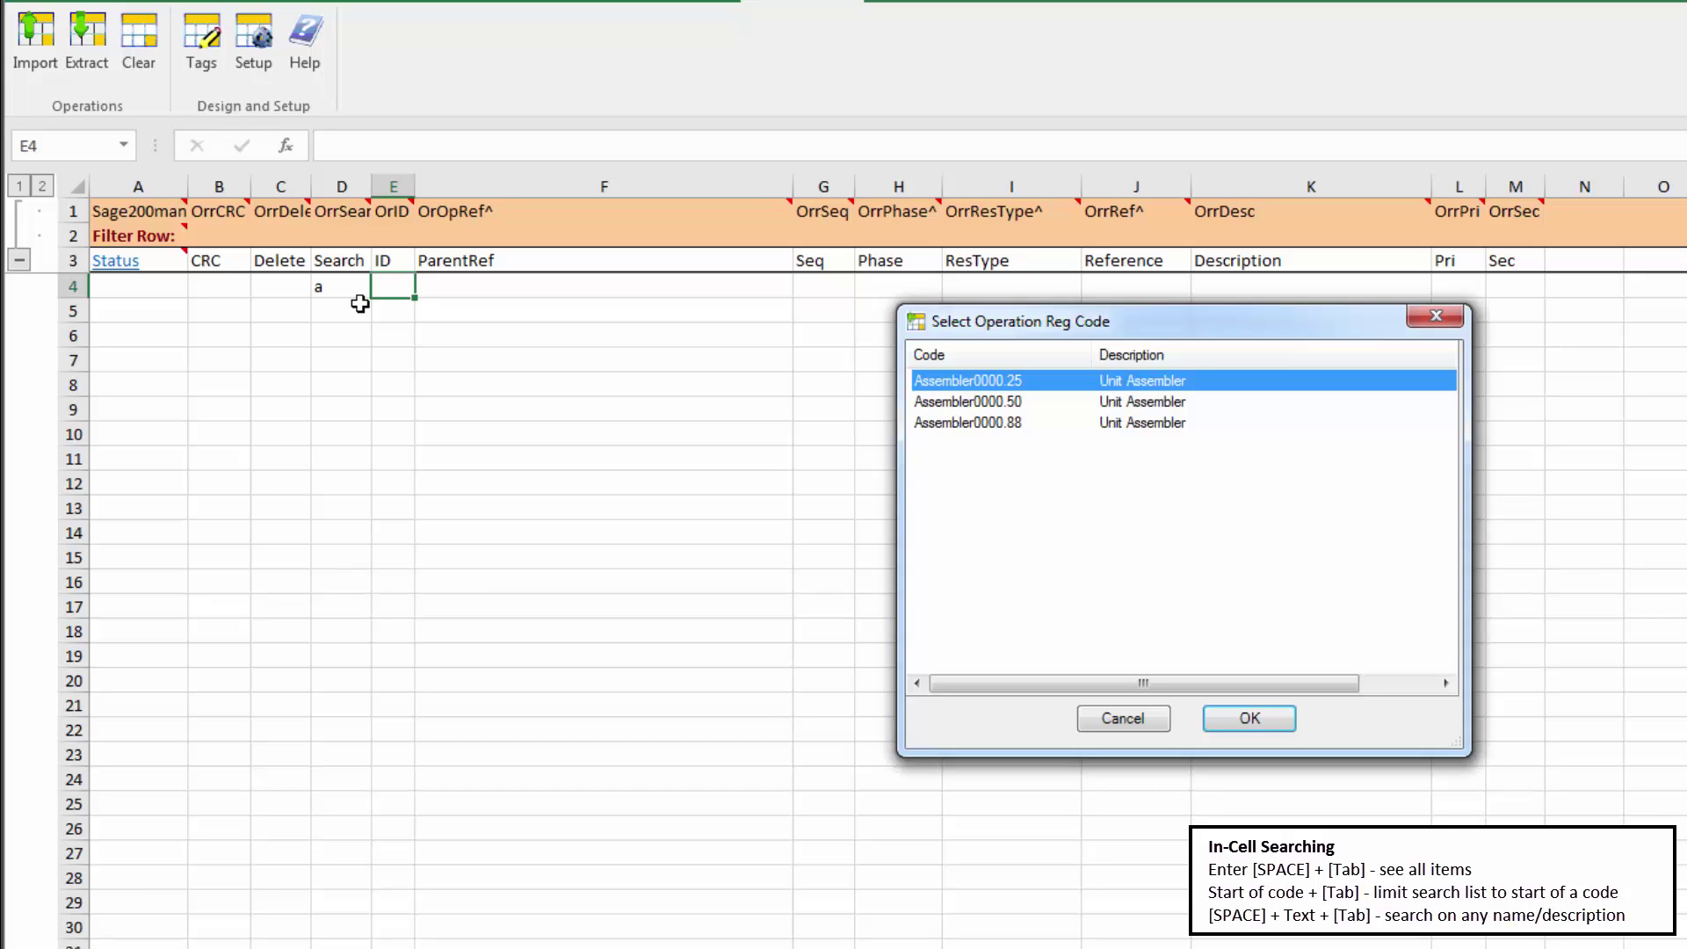
key("Return")
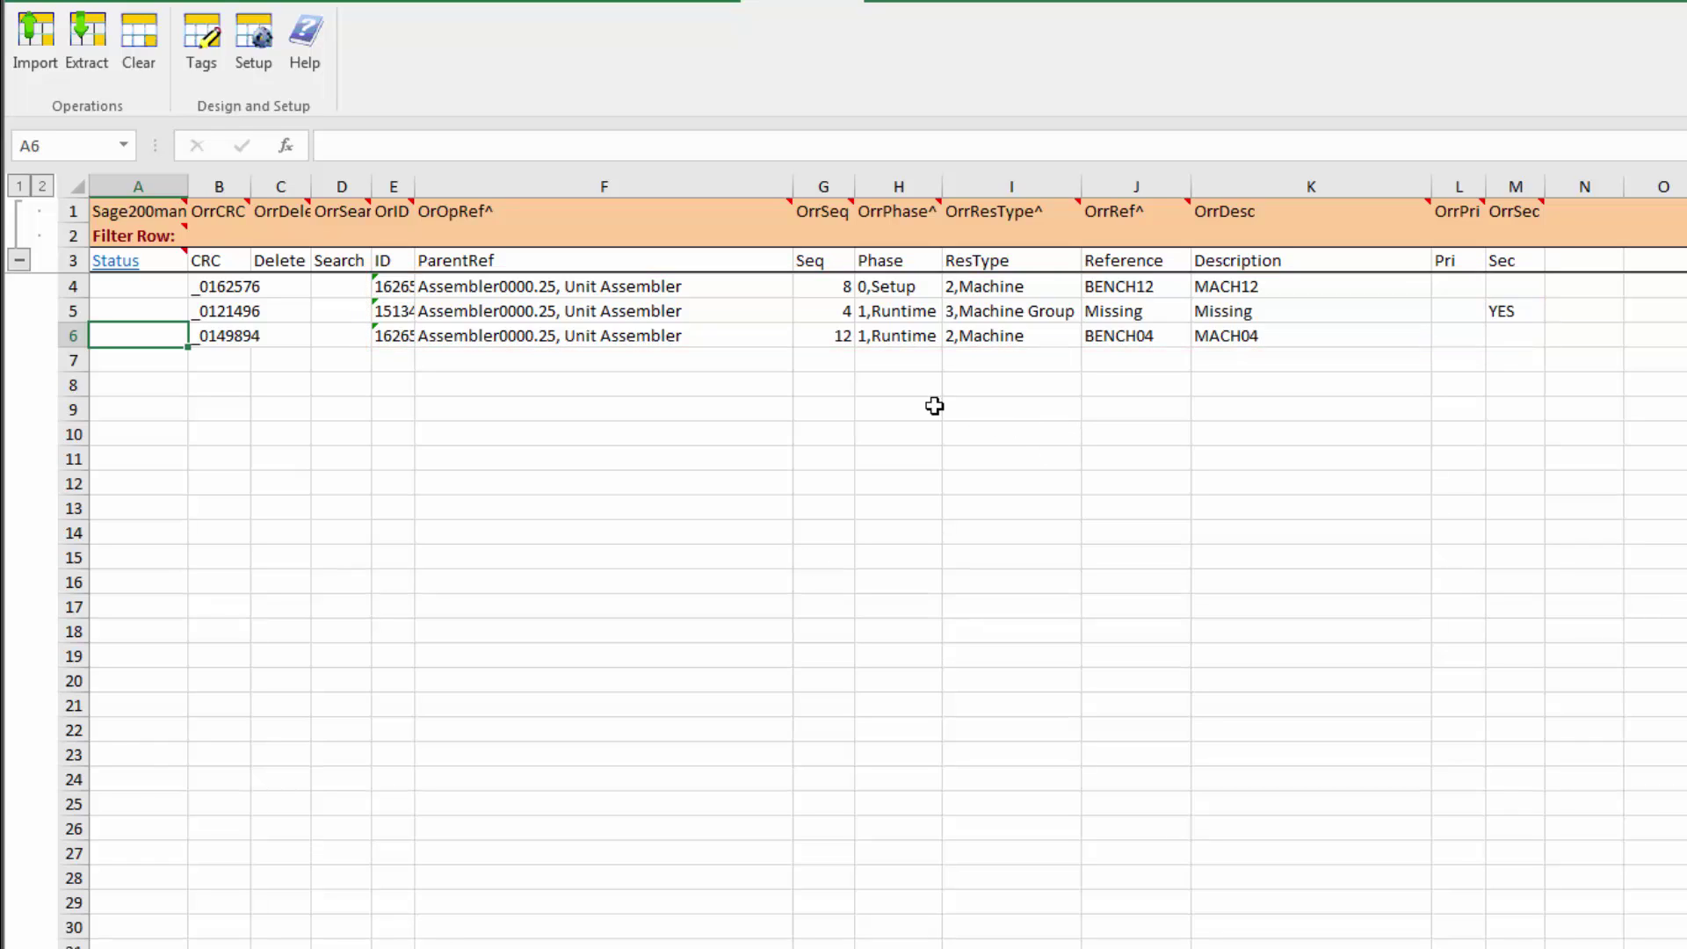
- Set the Seq values of the three Assembler0000.25 resources to 100, 150 and 200, from the first row down
left_click(831, 293)
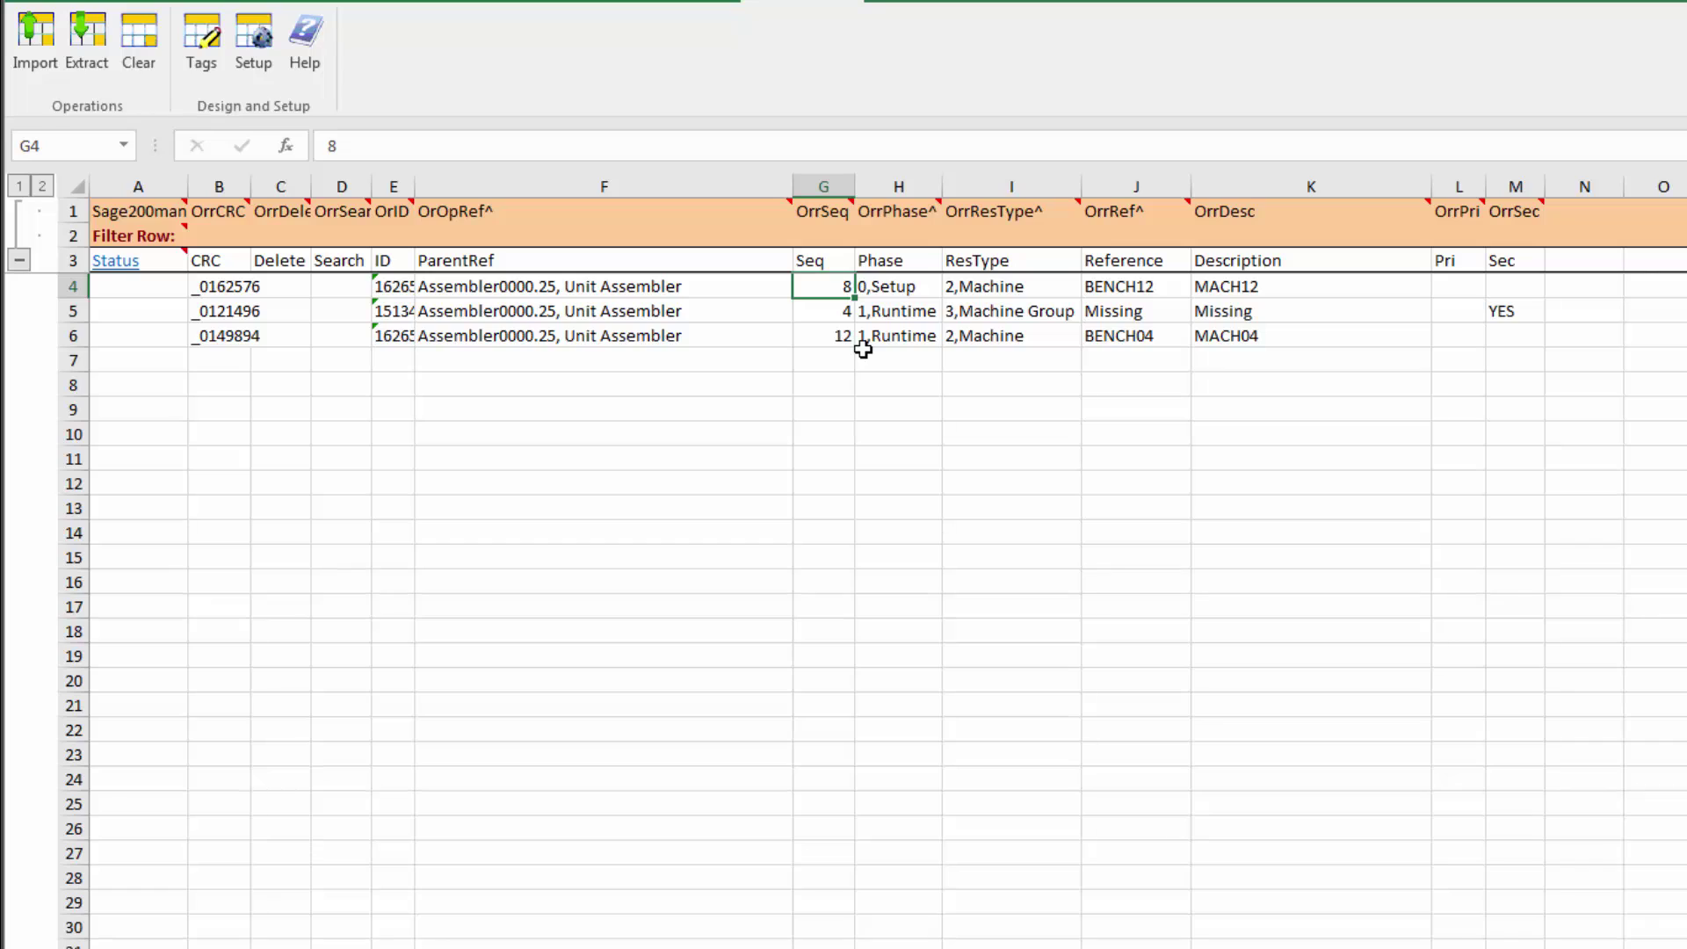
type("100")
key("Return")
key("Right")
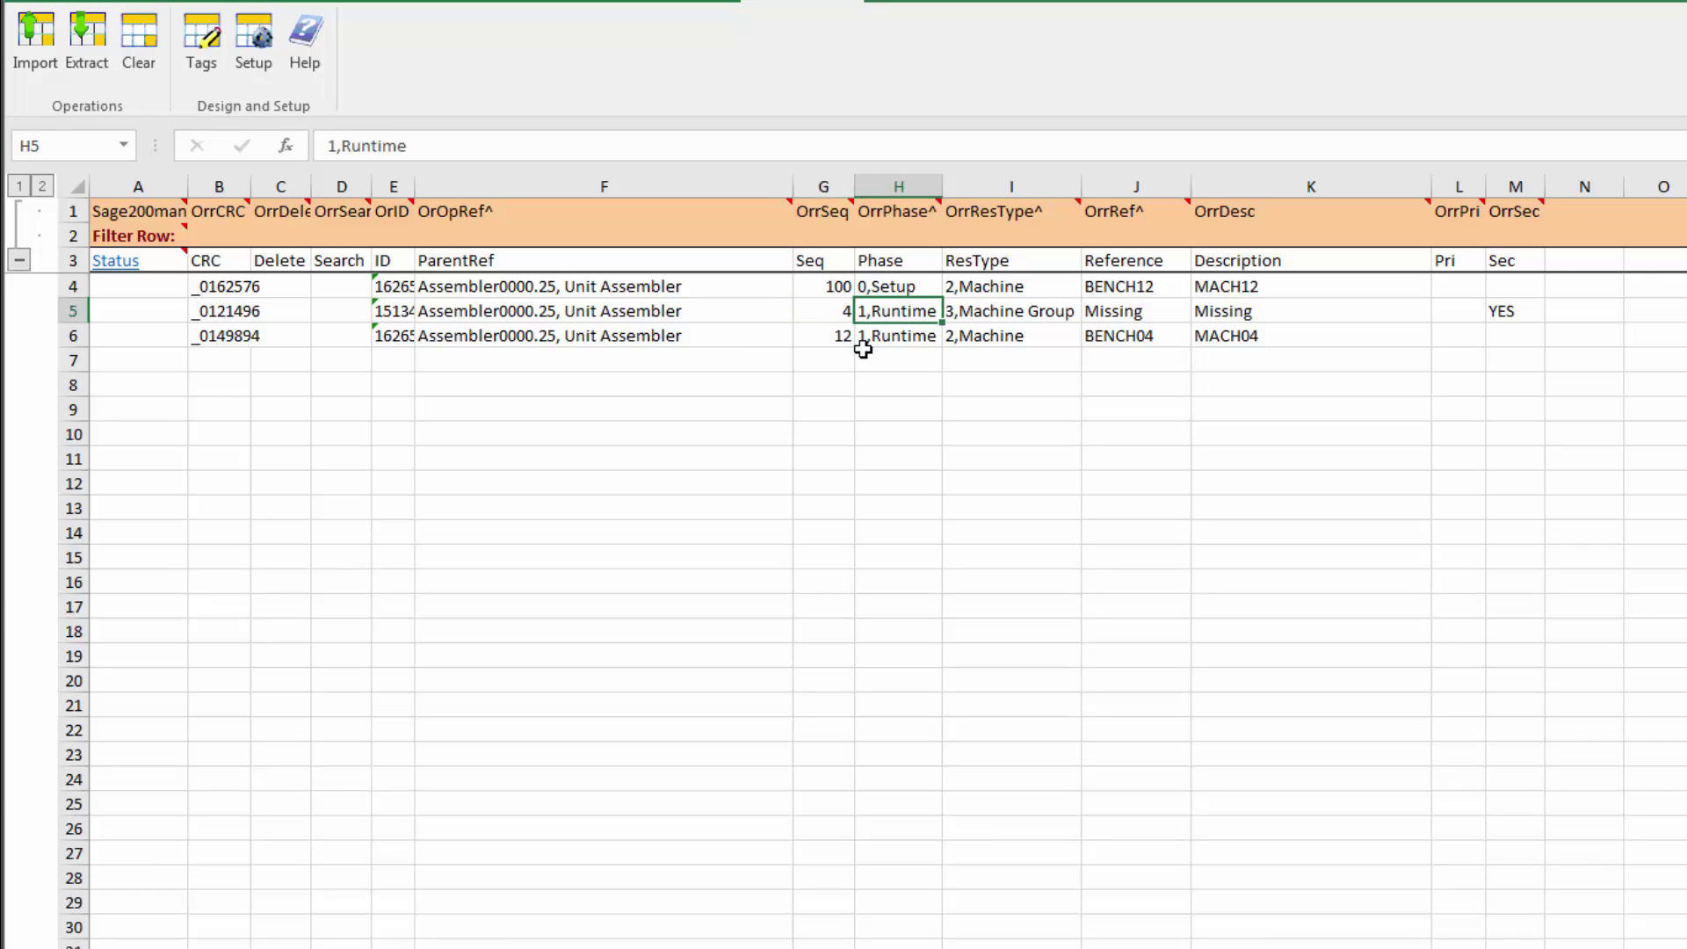
key("Down")
key("Up")
key("Left")
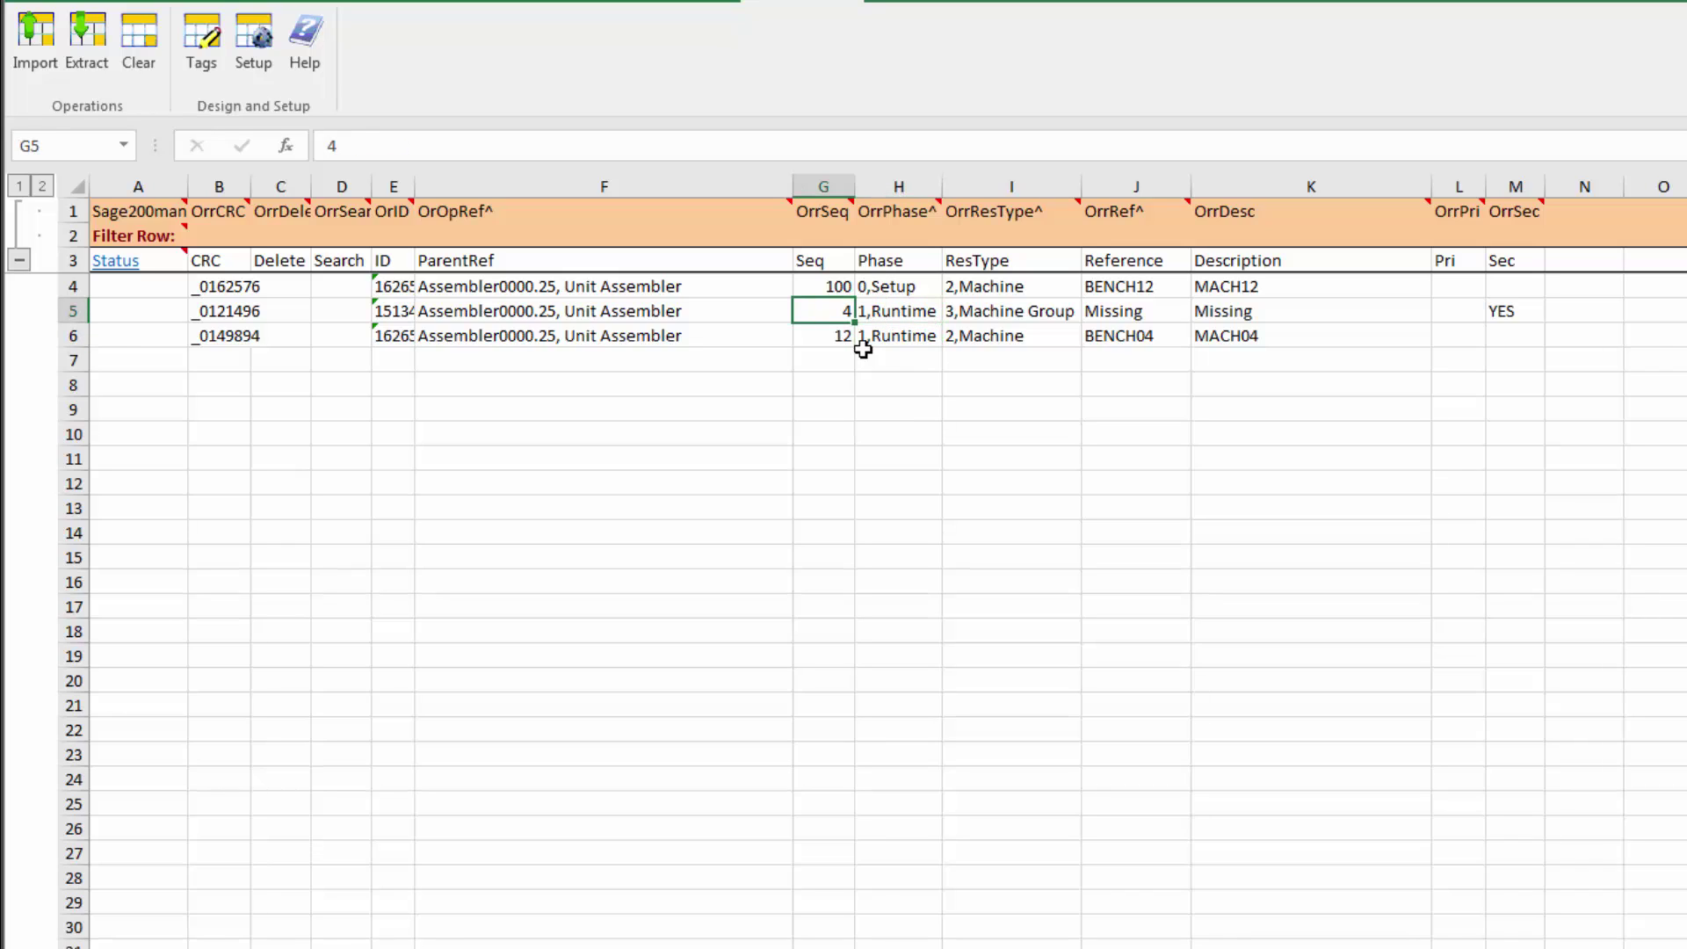
type("1501")
key("BackSpace")
key("Down")
type("200")
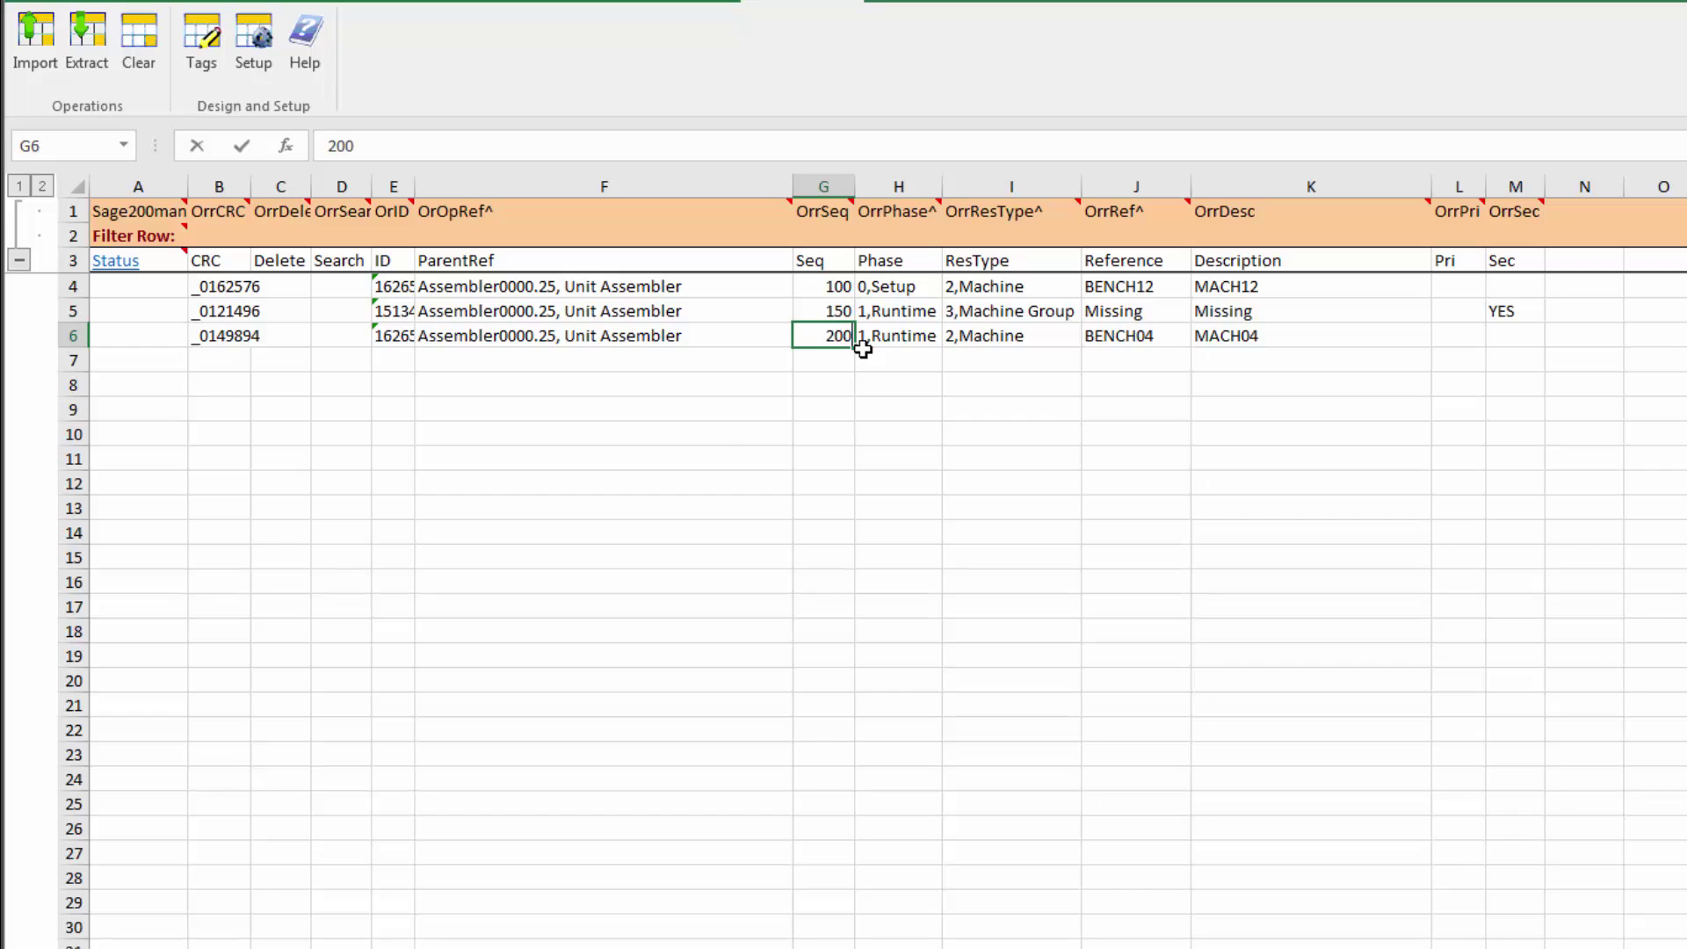
key("Down")
- Start a new resource line for Assembler0000.25 in row 7 by looking up the phase 2, Teardown
left_click(892, 360)
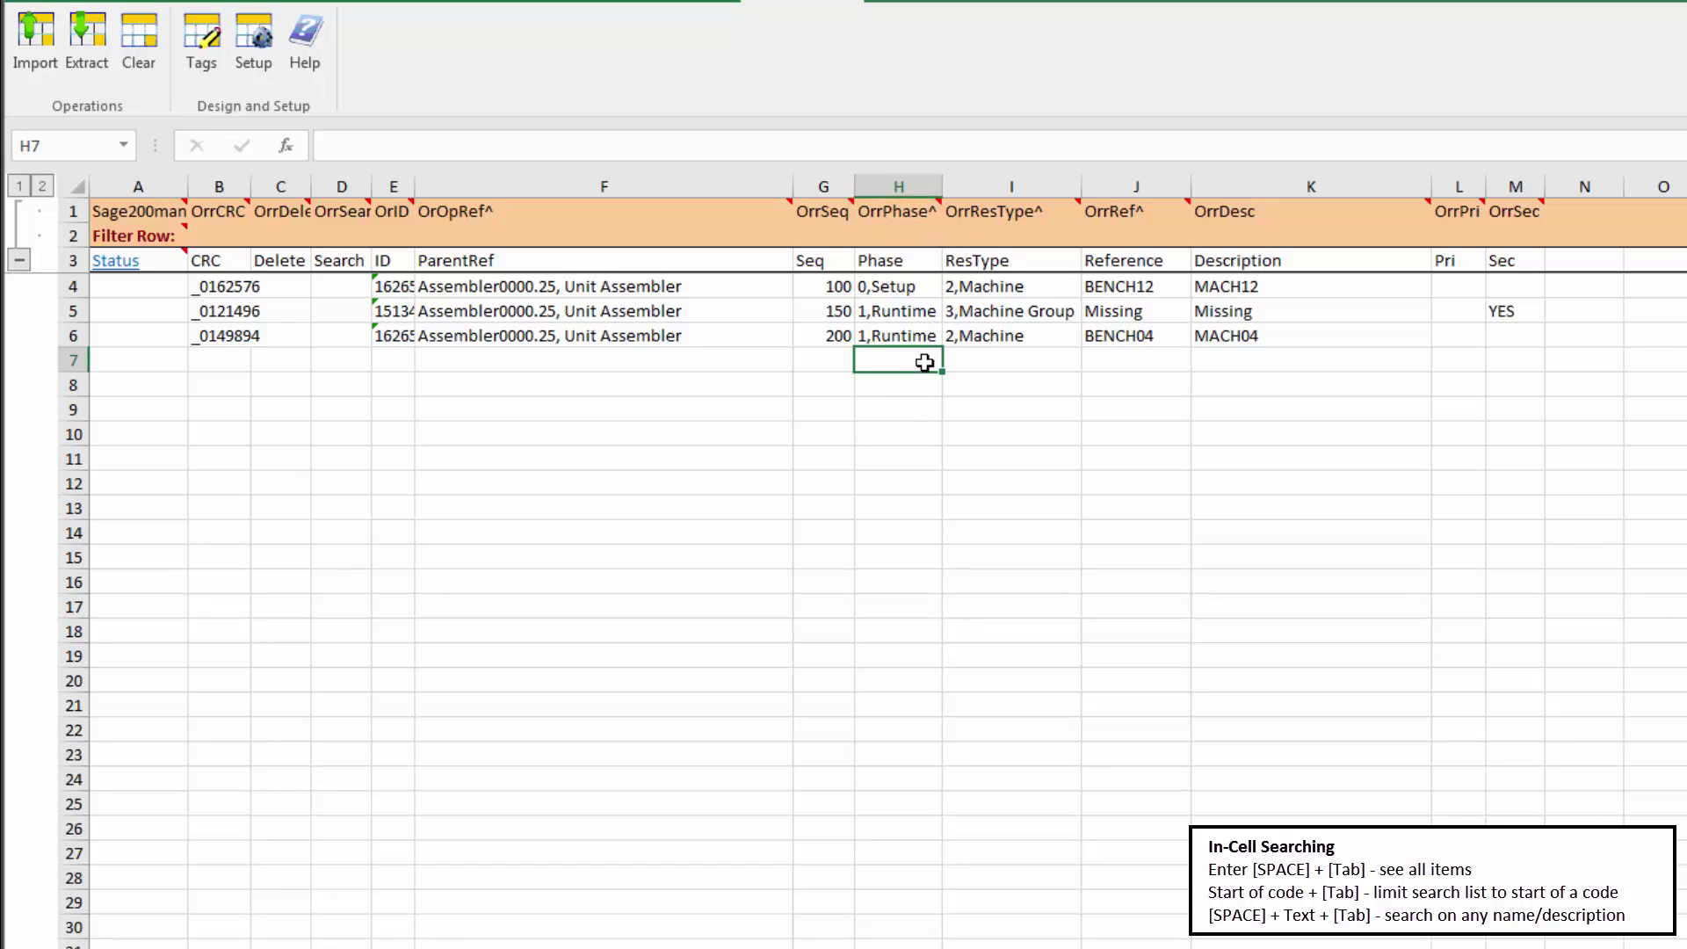
key("Tab")
key("Down")
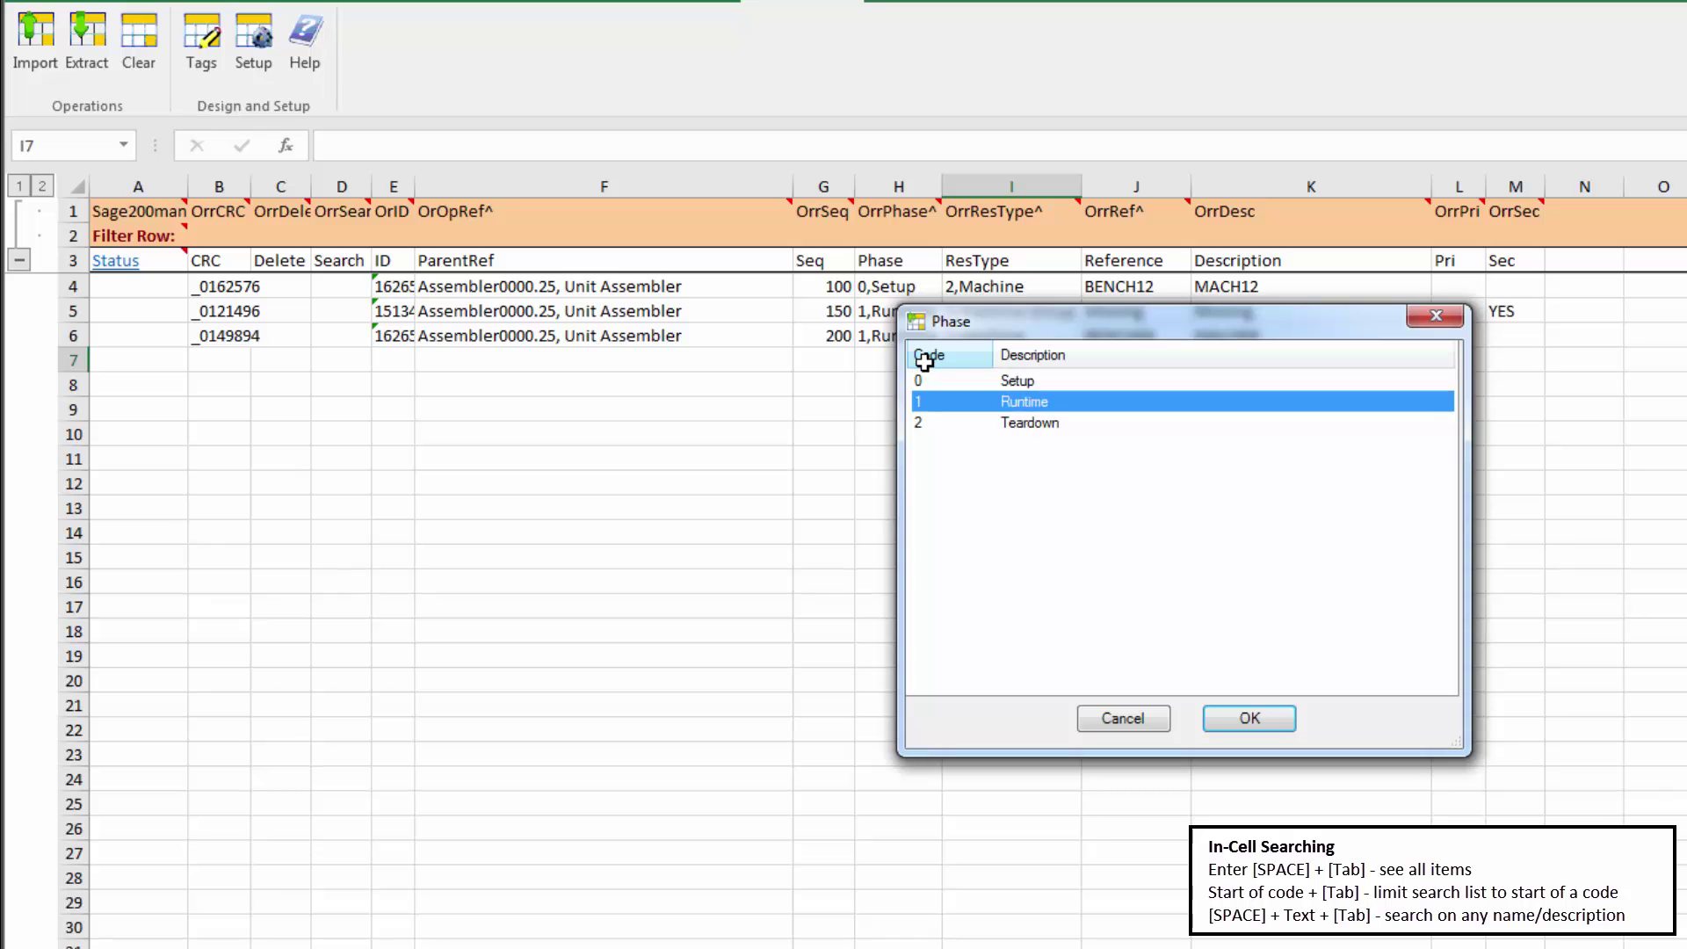
key("Down")
key("Return")
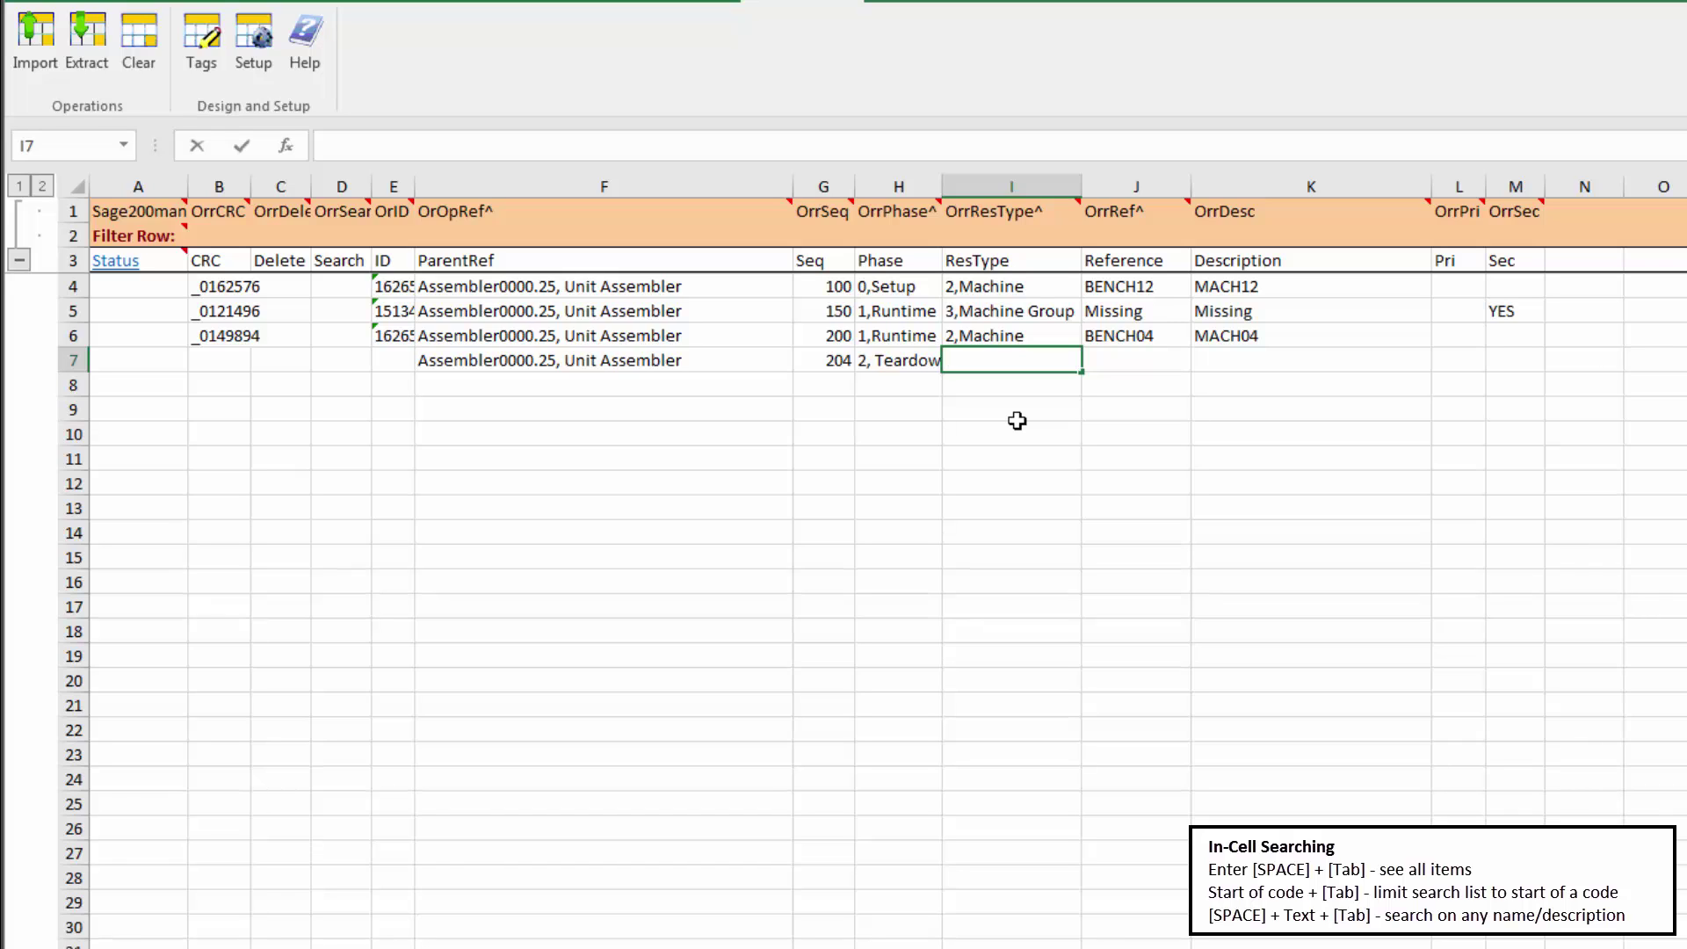
- Look up the resource types and set the new line in row 7 to 0, Labour
key("Tab")
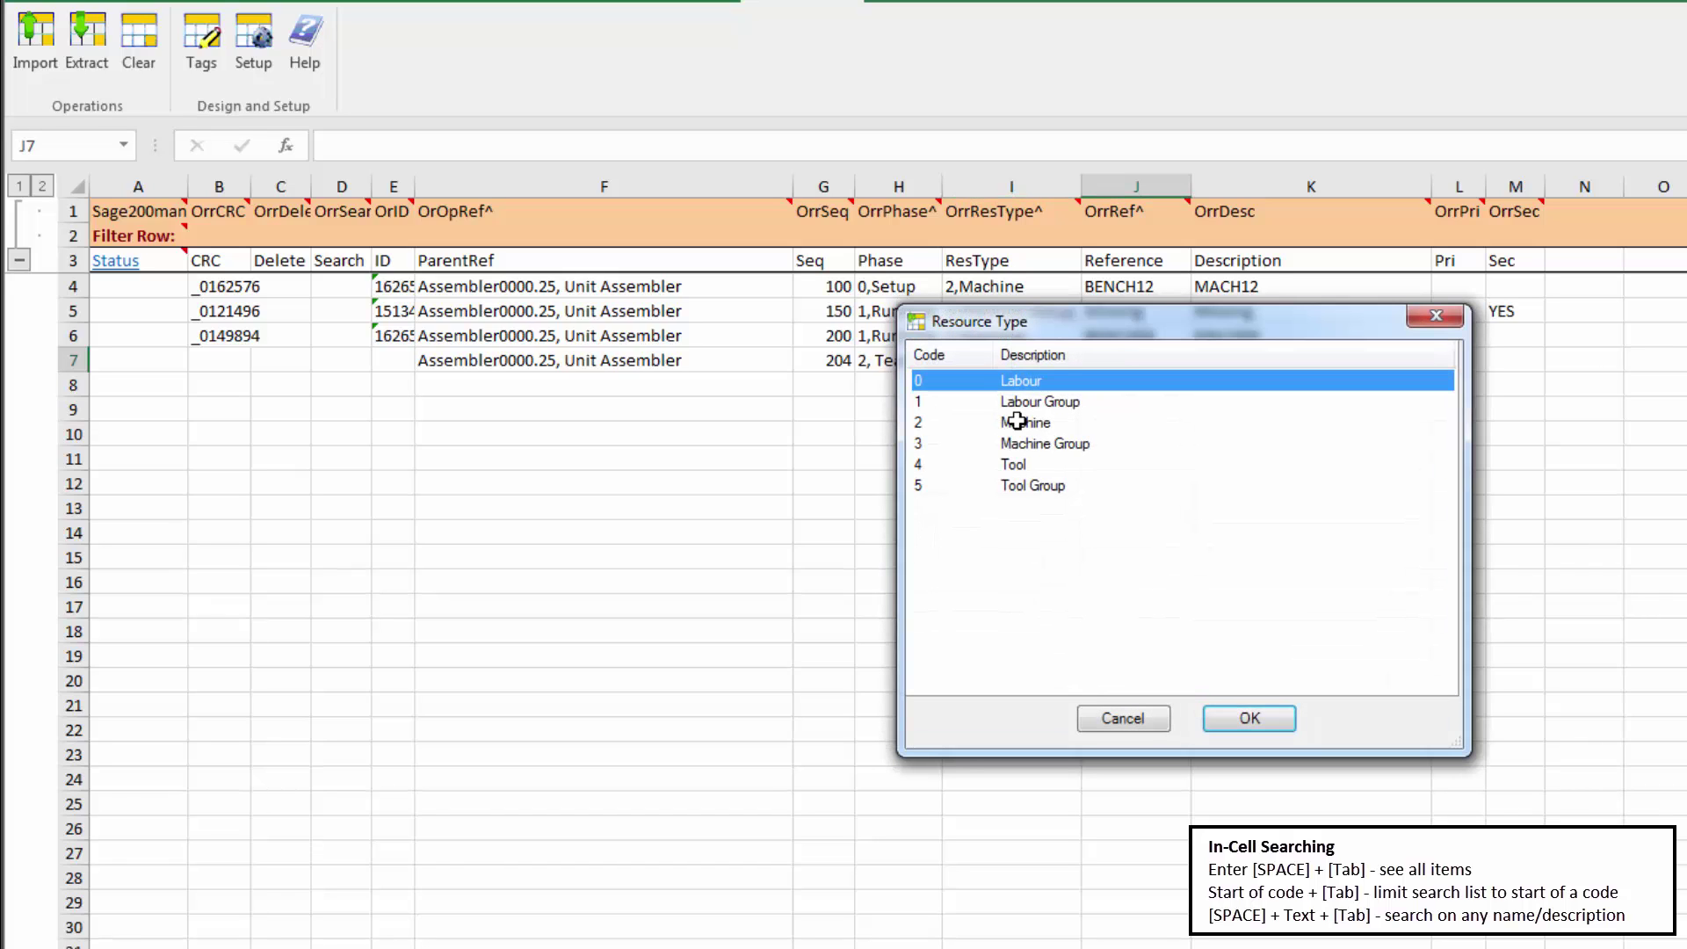
key("Down")
key("Down")
key("Down")
key("Down")
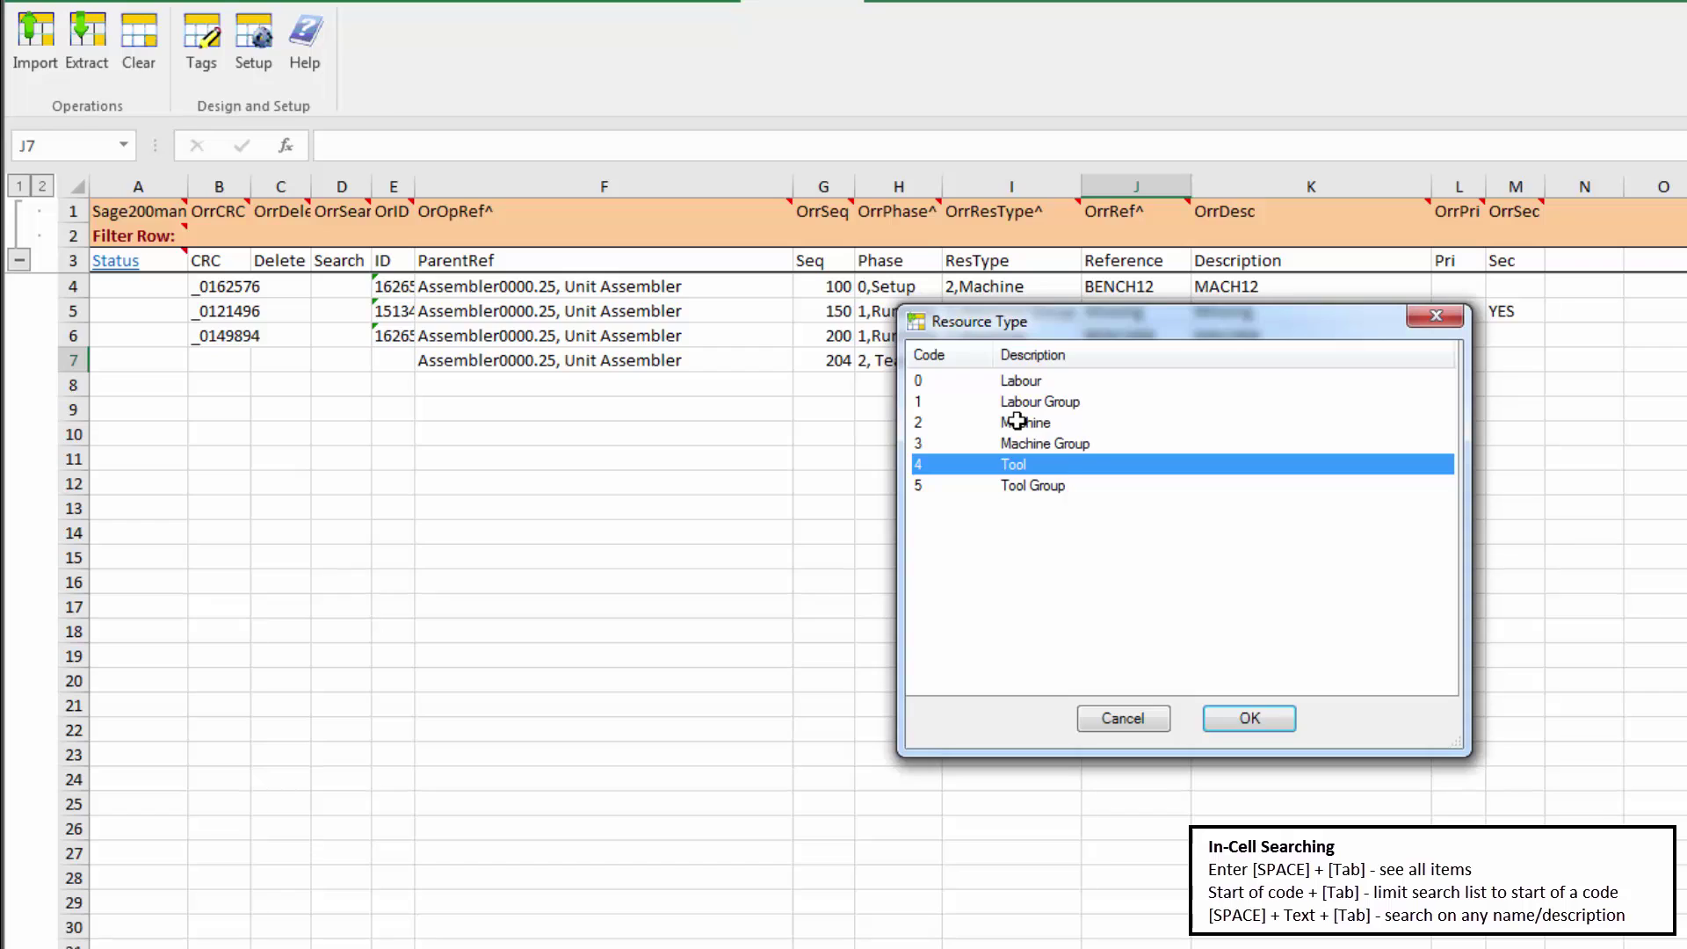
key("Up")
key("Up")
key("Up")
key("Up")
key("Tab")
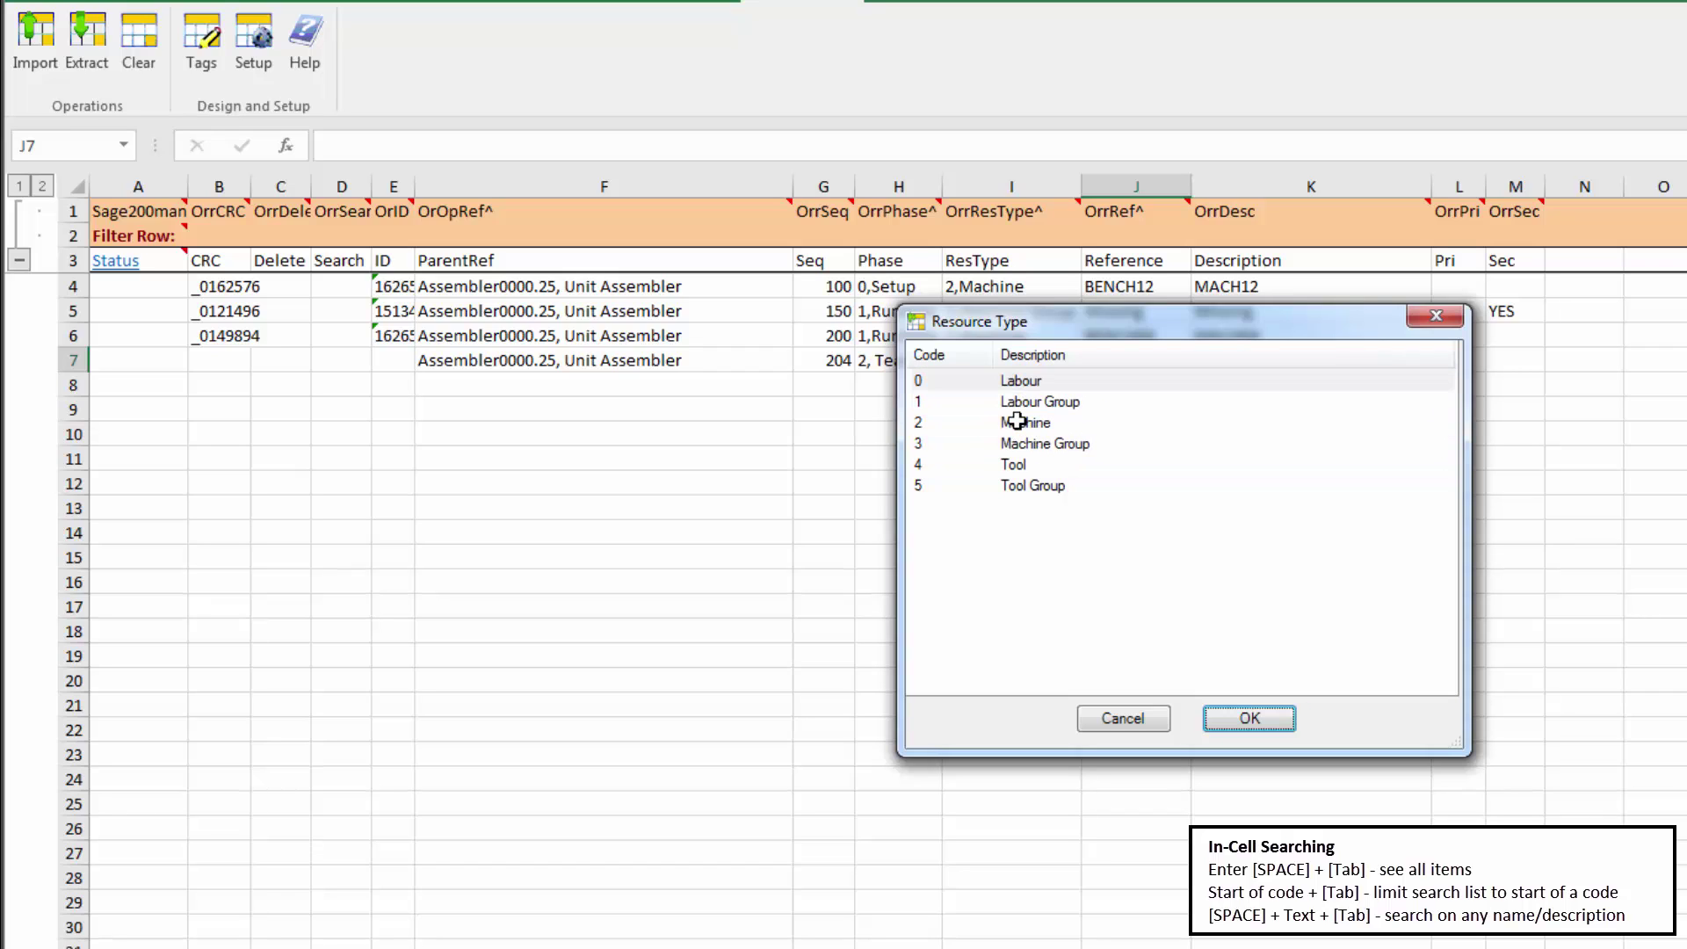
double_click(1033, 378)
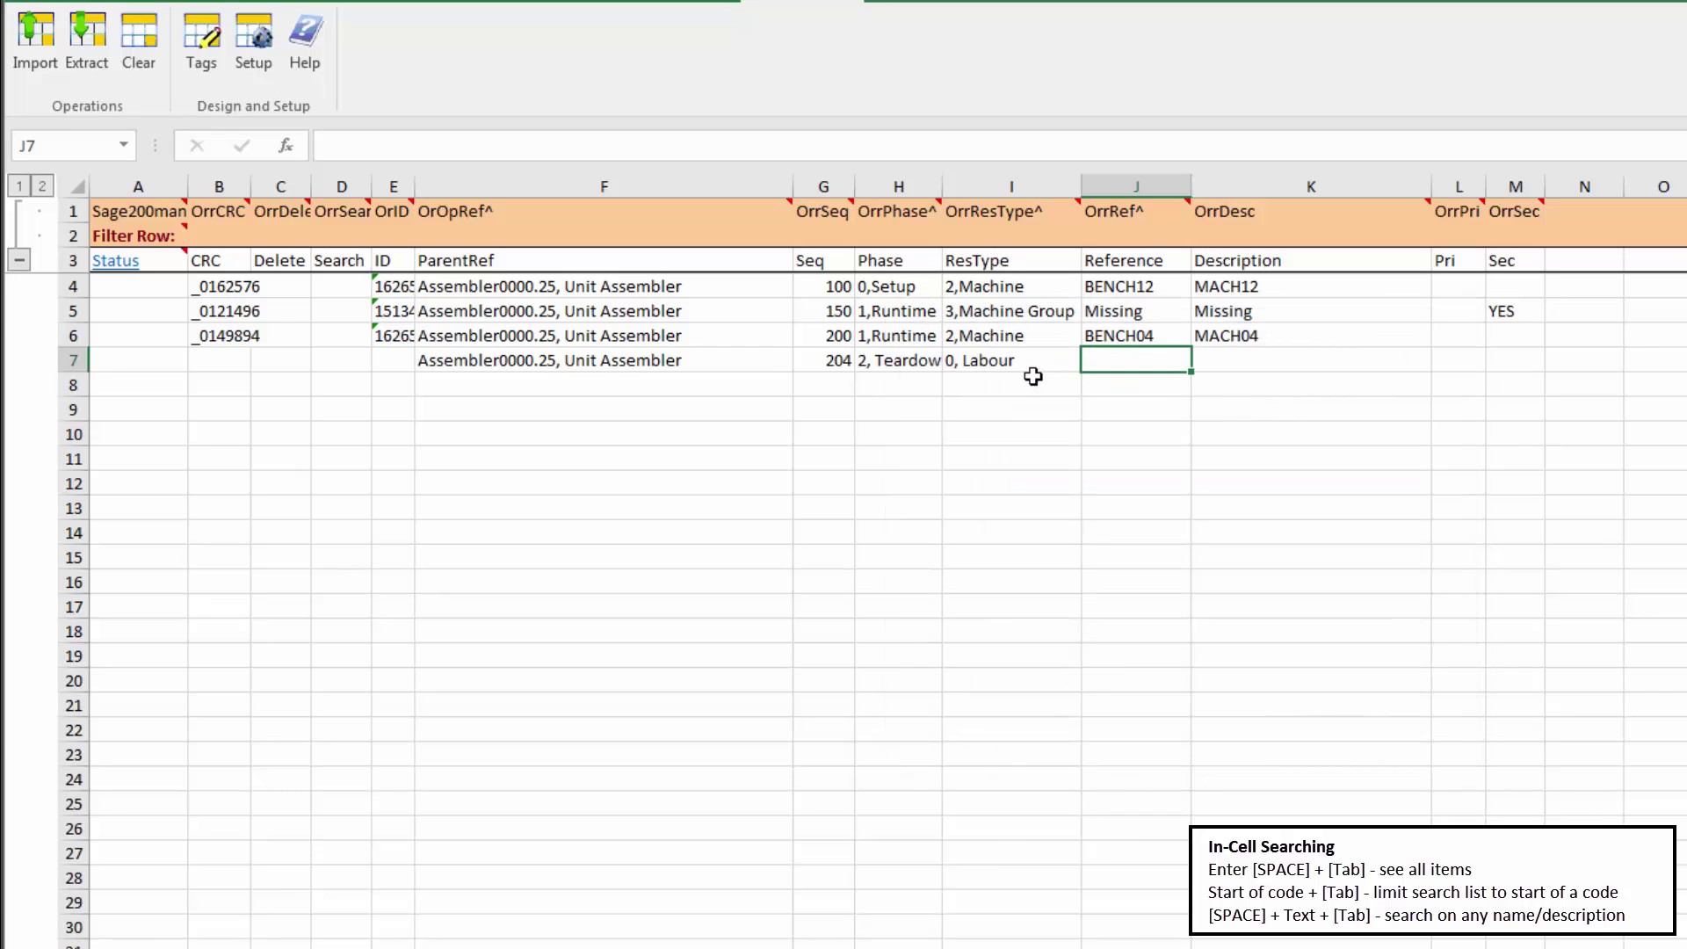
- Look up the labour resources and assign FLOR01, Floor Sweeper, as the new line's reference
key("Tab")
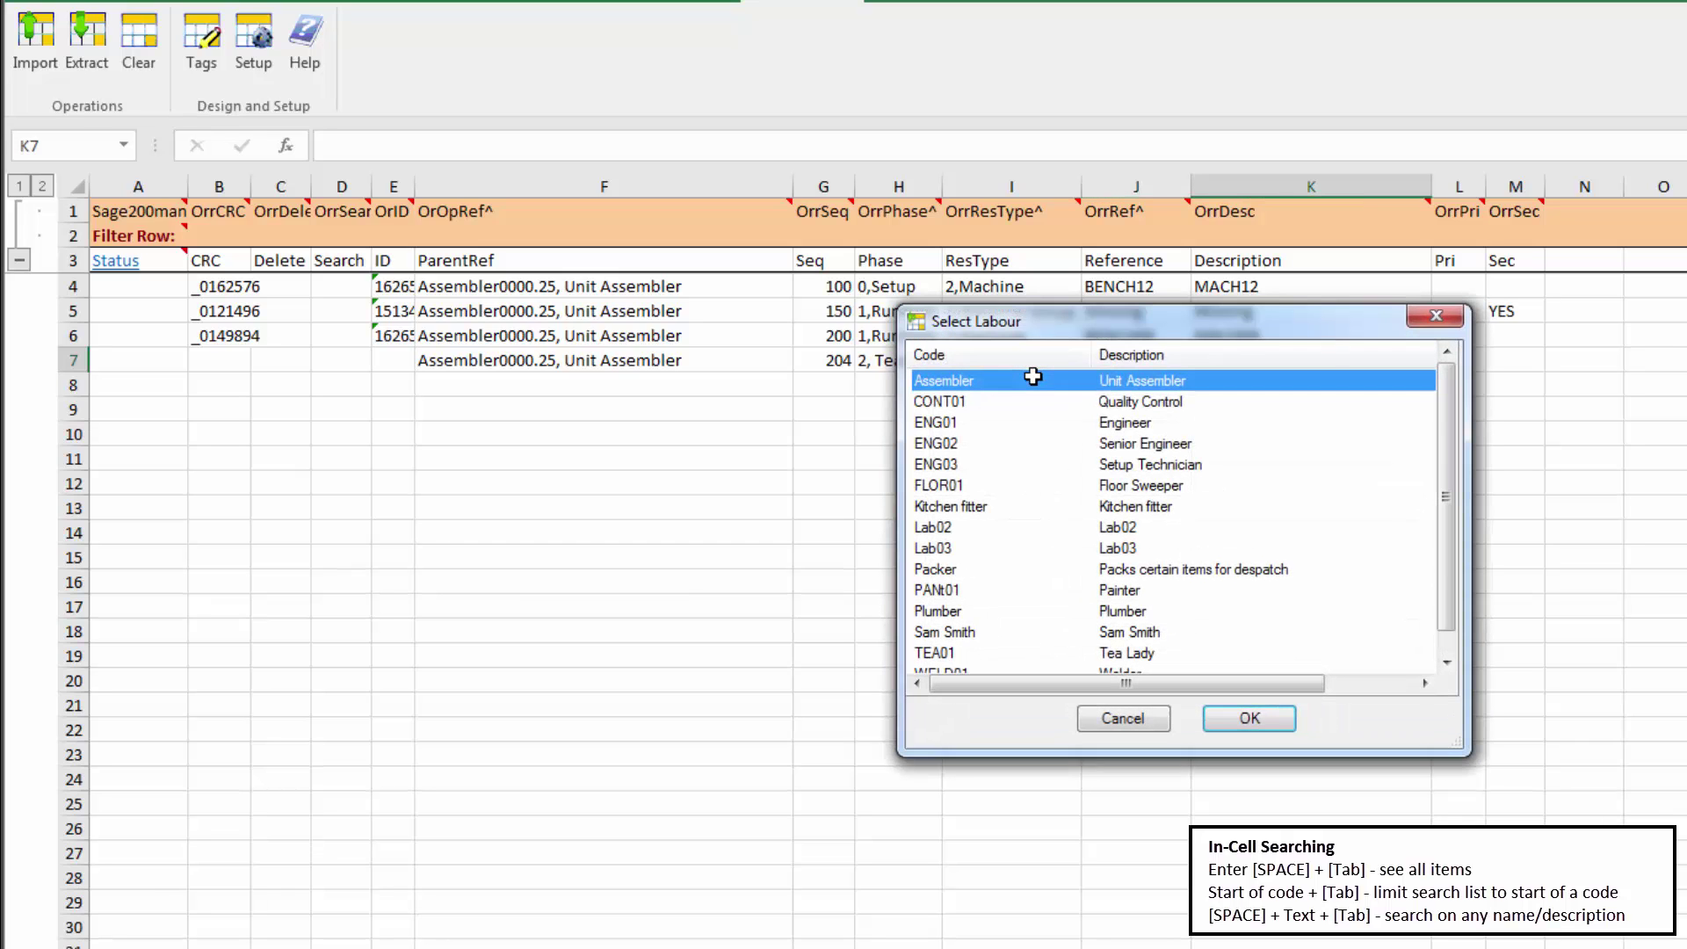
key("Down")
key("Down")
key("Down")
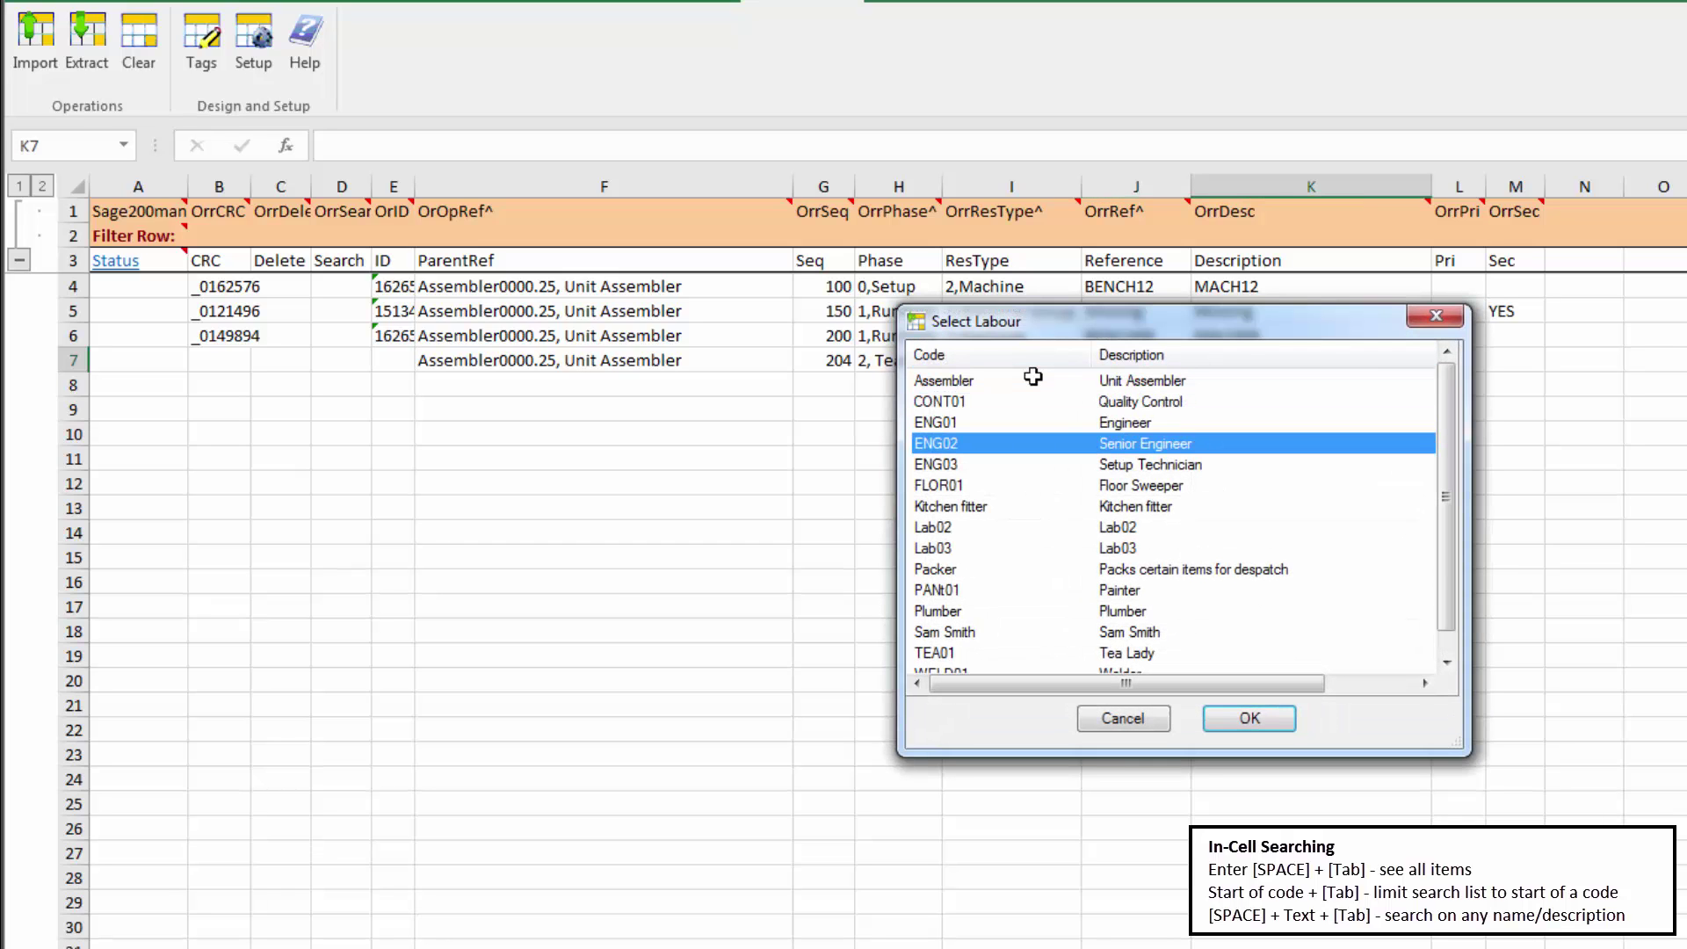
key("Down")
key("Down")
key("Return")
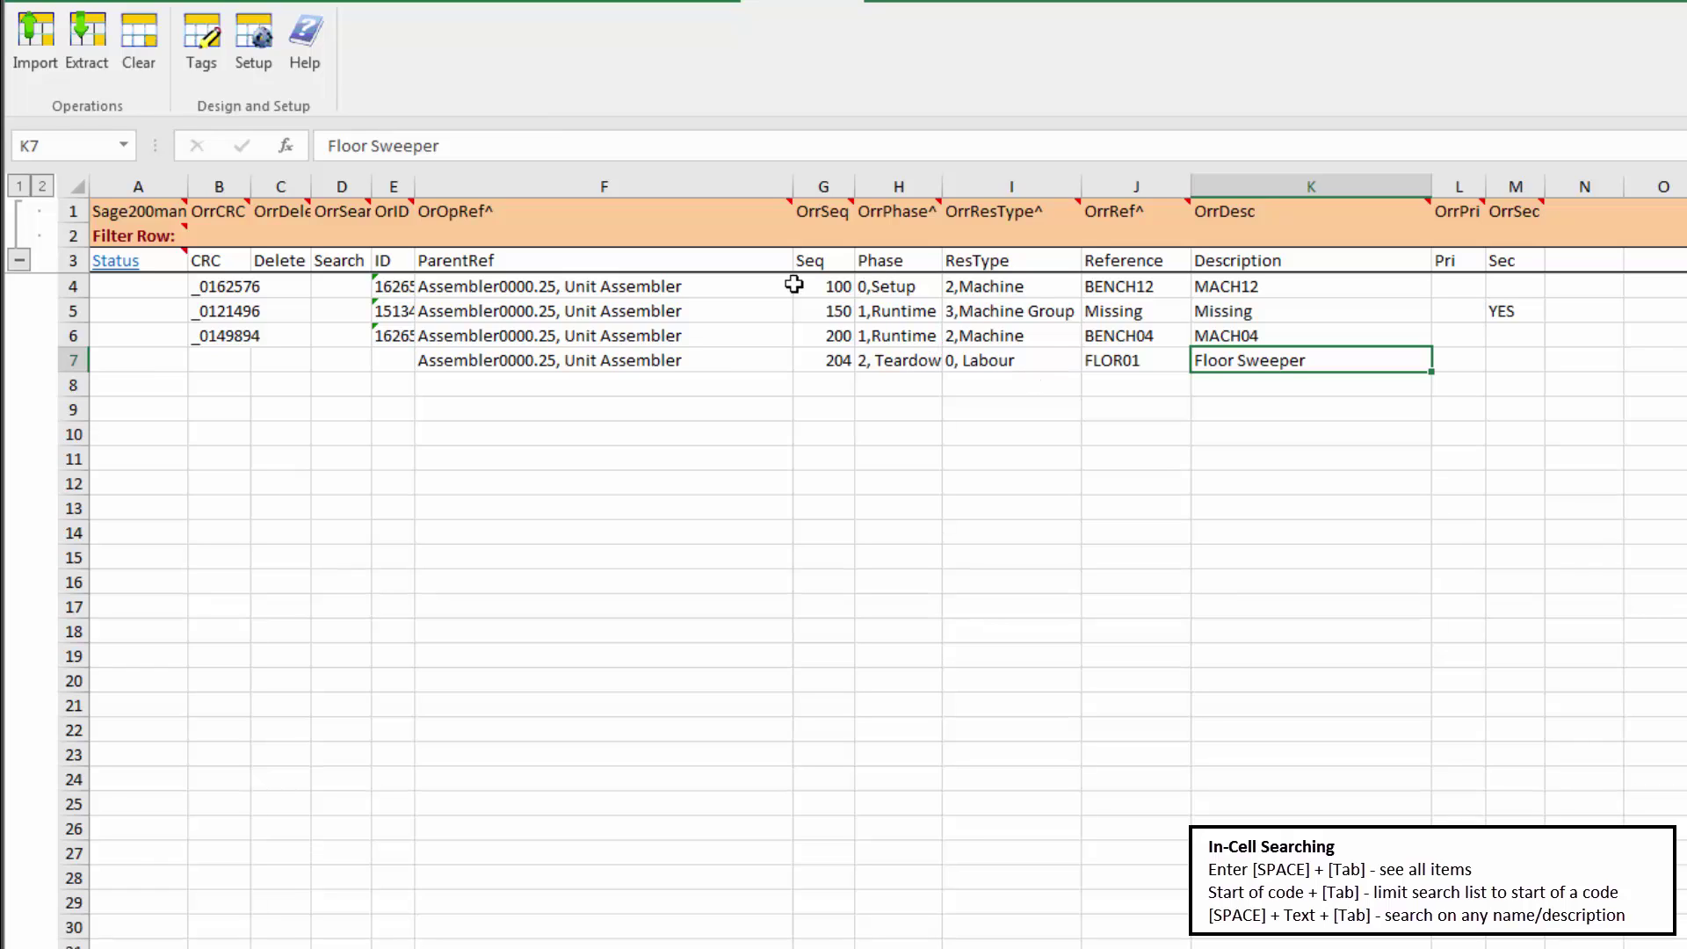
- Import the amended and new operation resources into the Demo 1 company and close the import summary
left_click(40, 46)
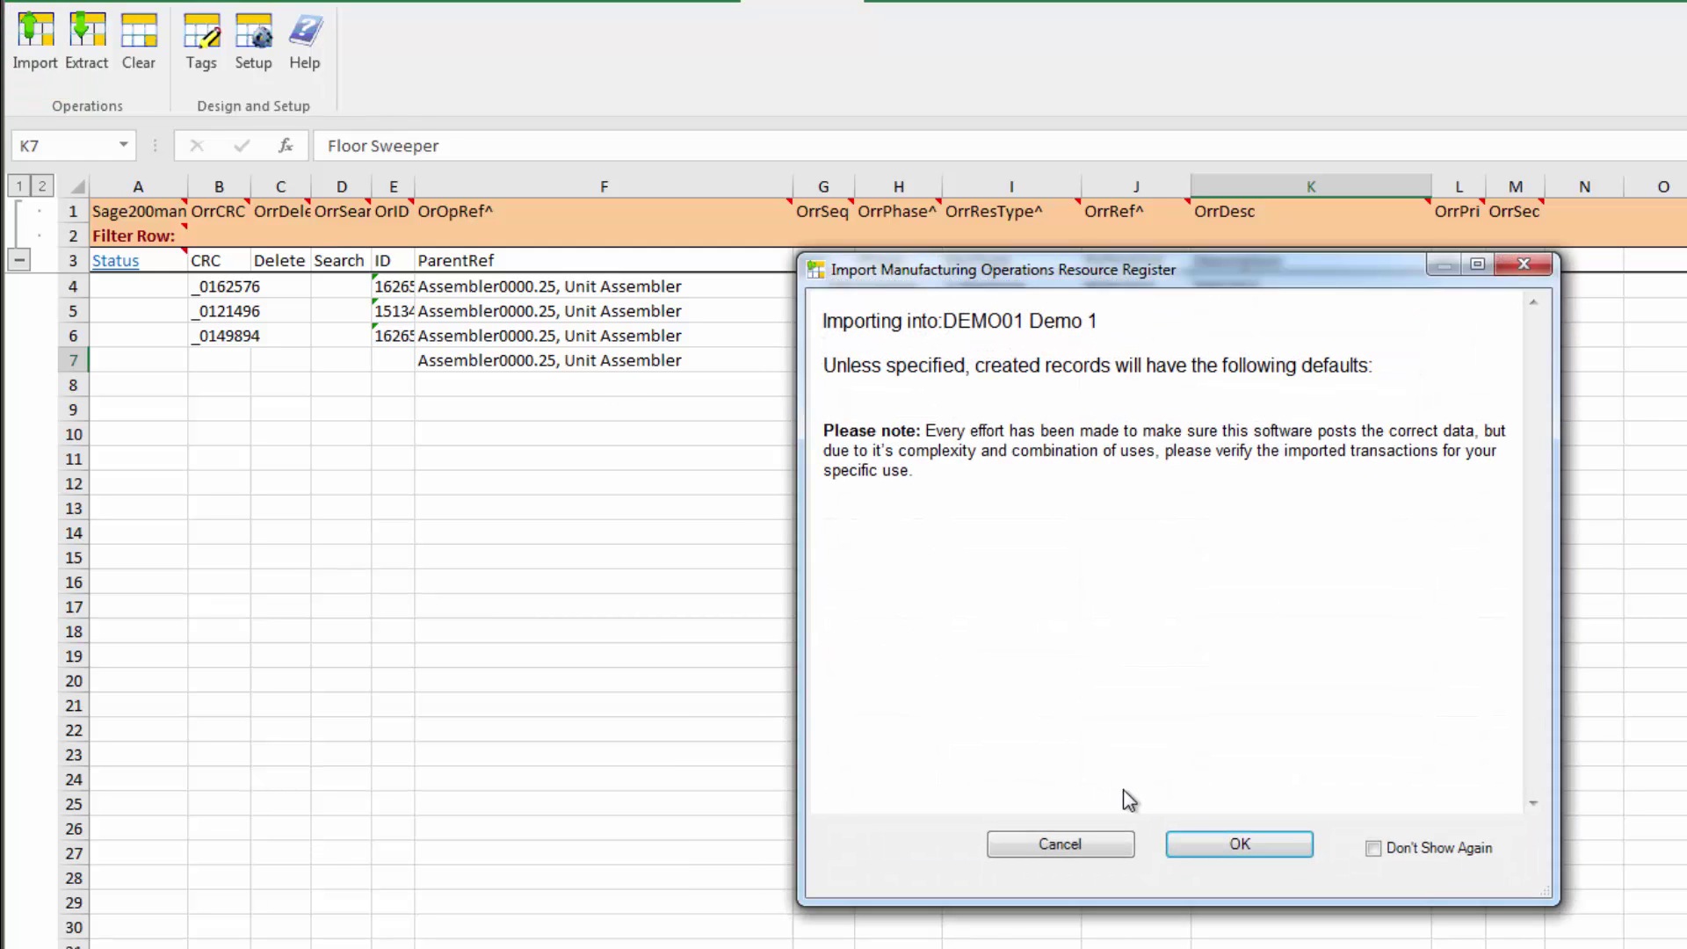
left_click(1245, 842)
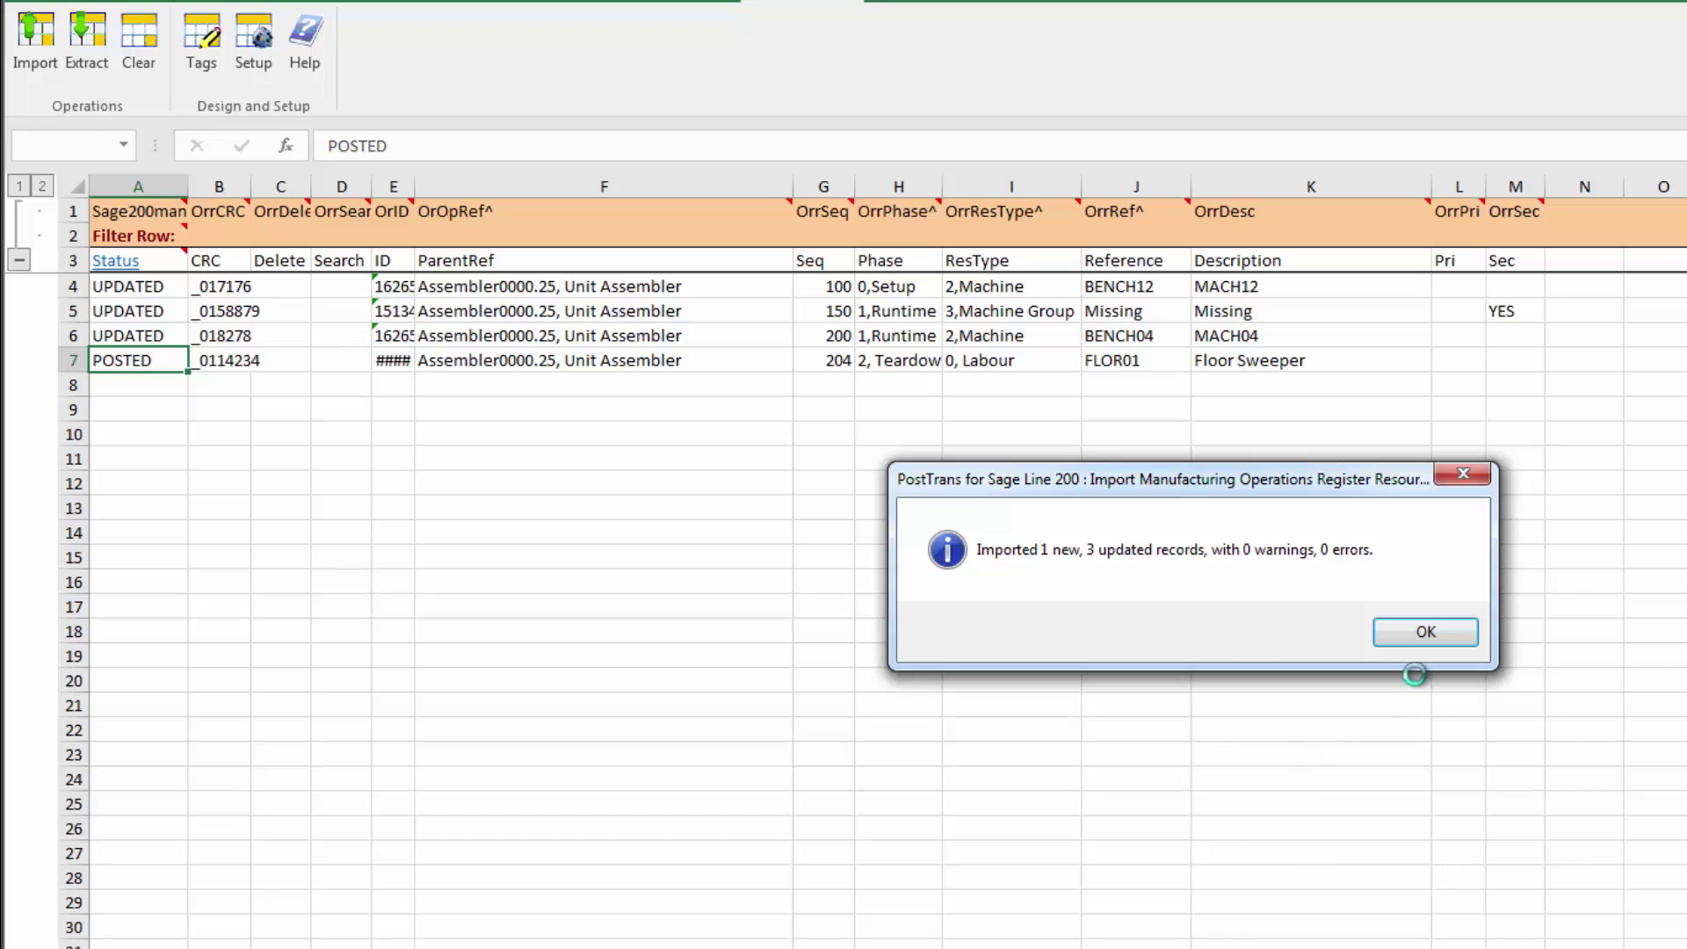
left_click(1425, 632)
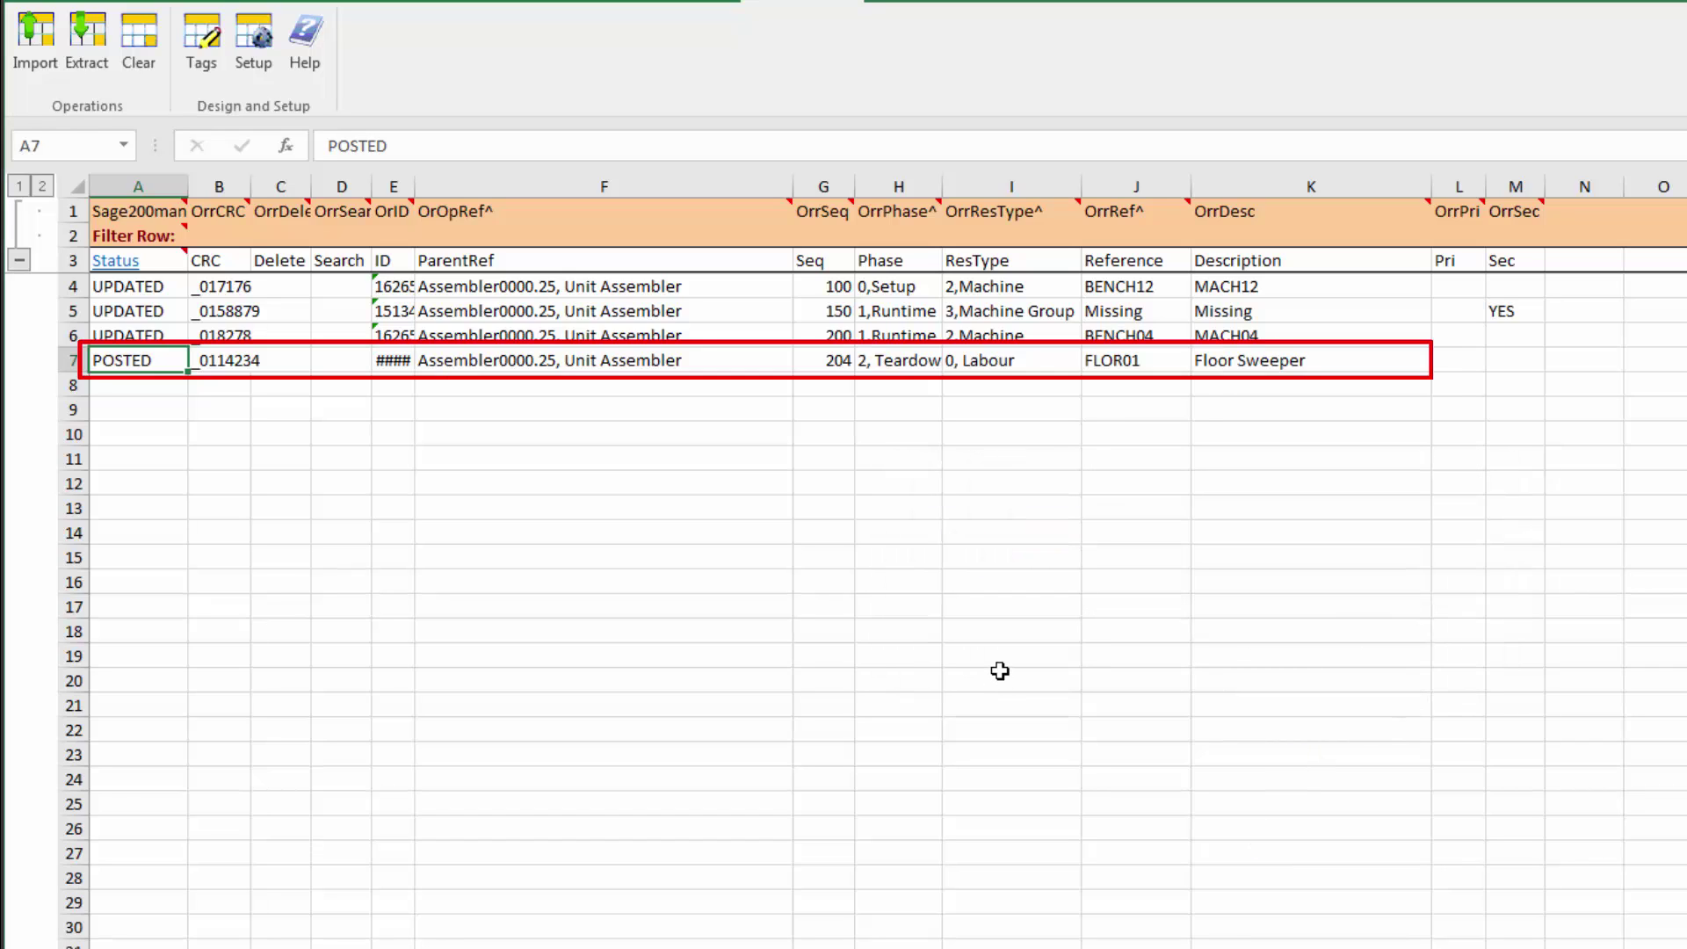
- Switch to Sage 200 and open the resource list of operation Assembler0000.25 to check the import
key("alt+Tab")
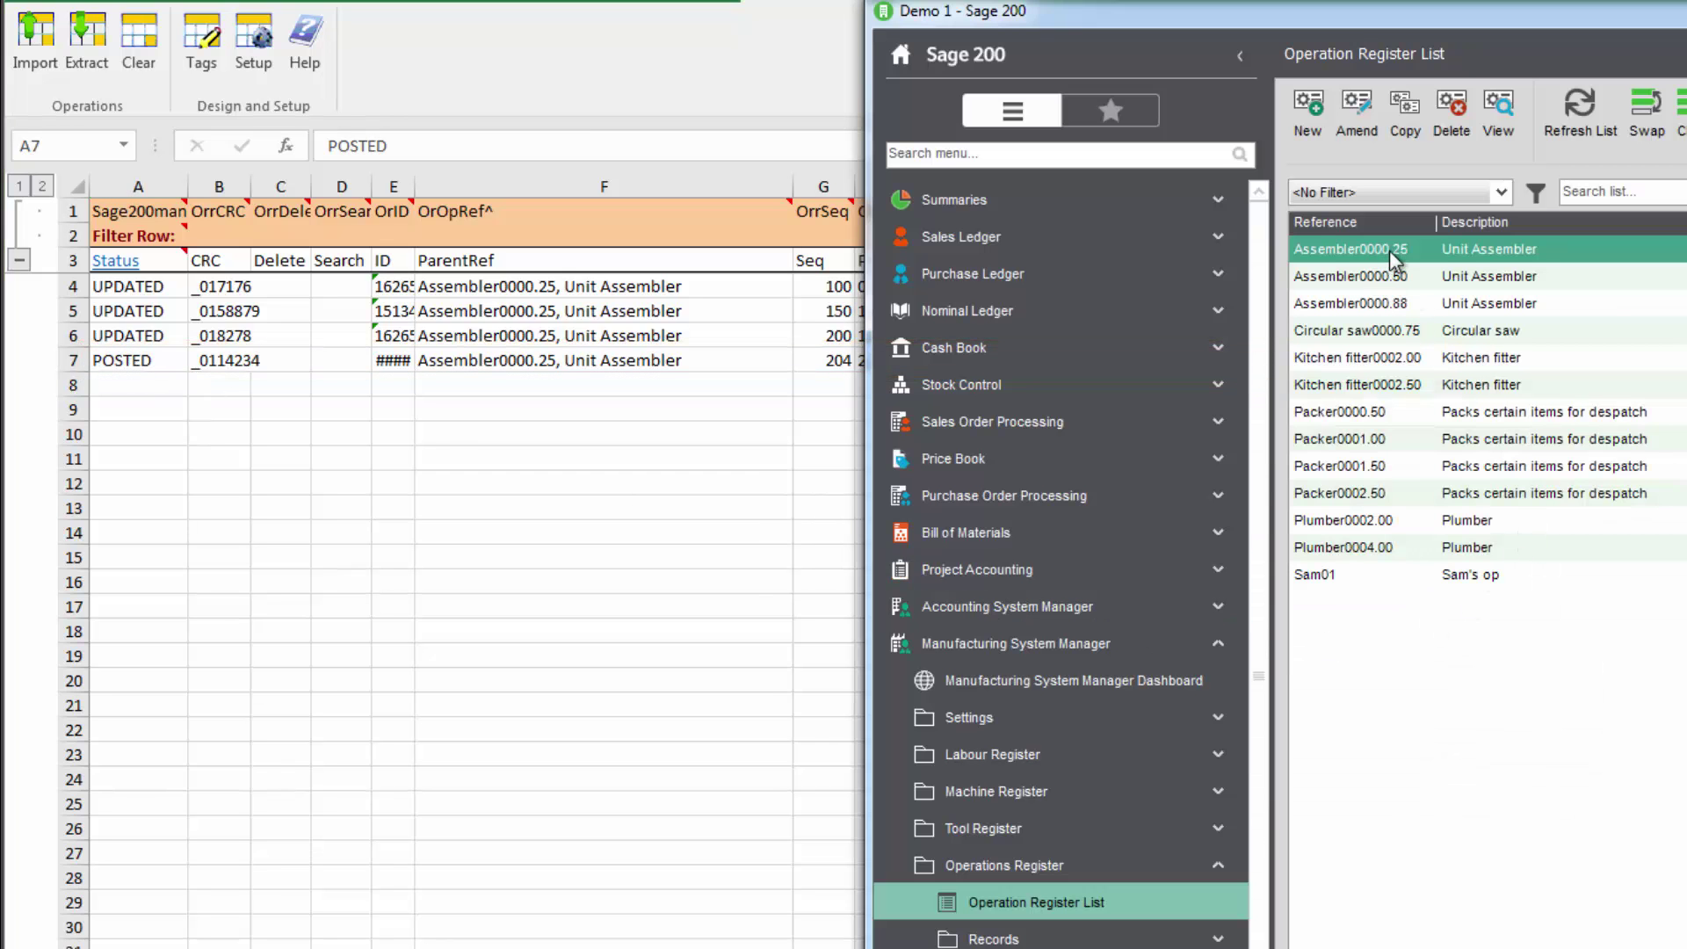
double_click(1393, 255)
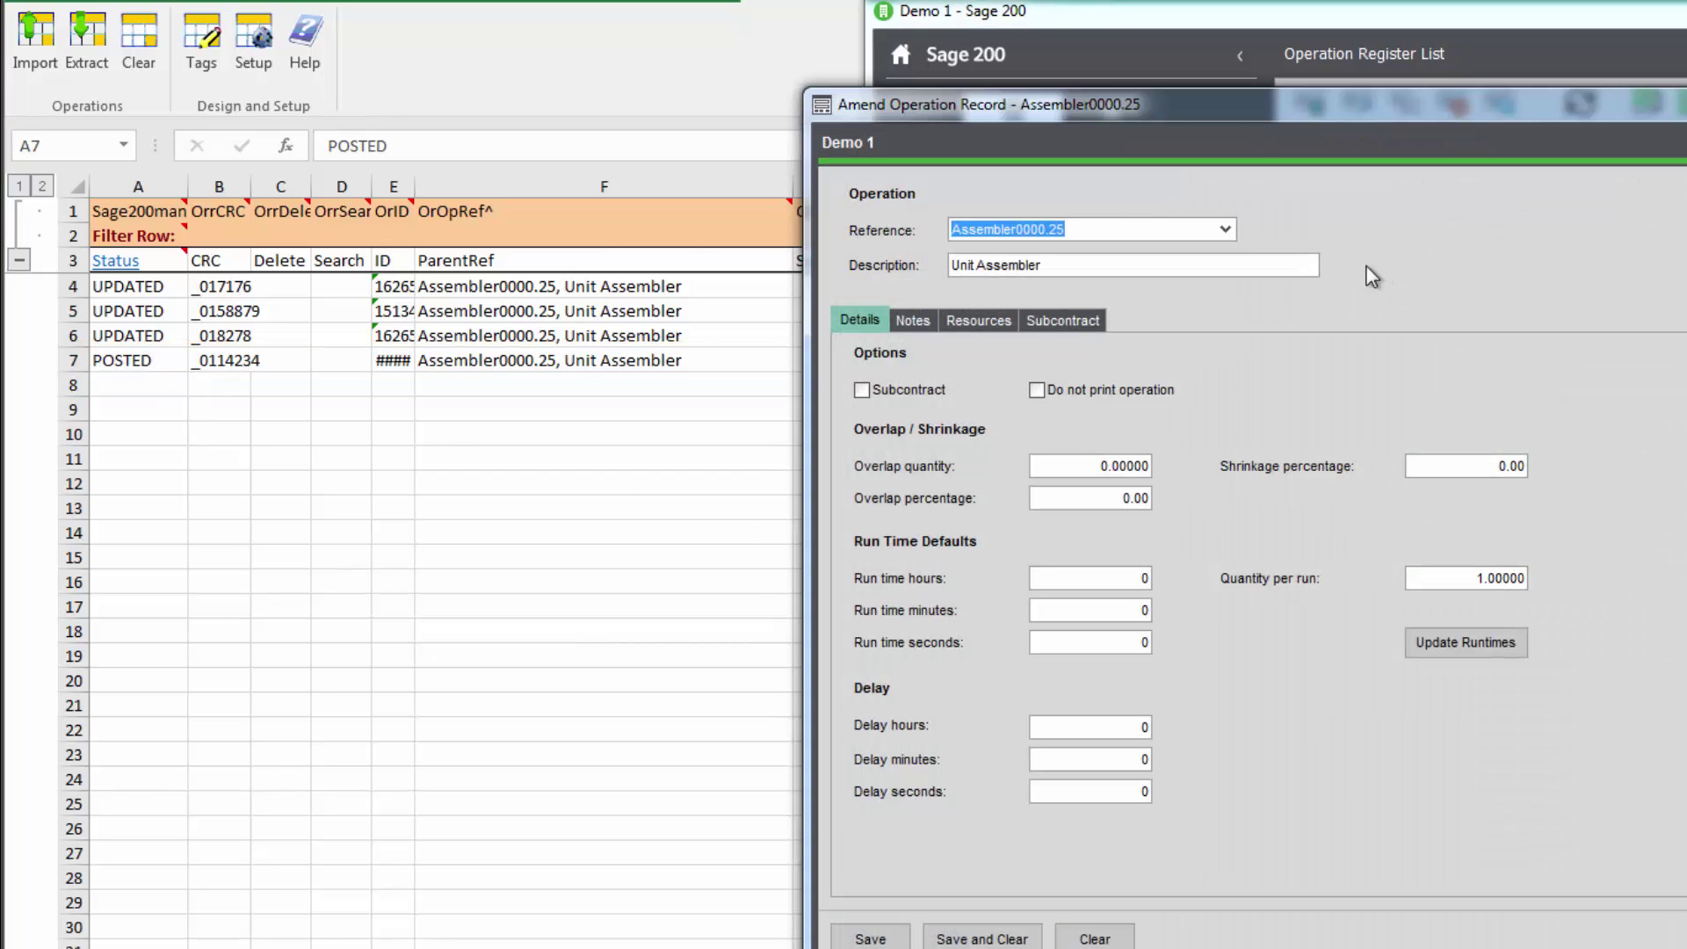
left_click(973, 320)
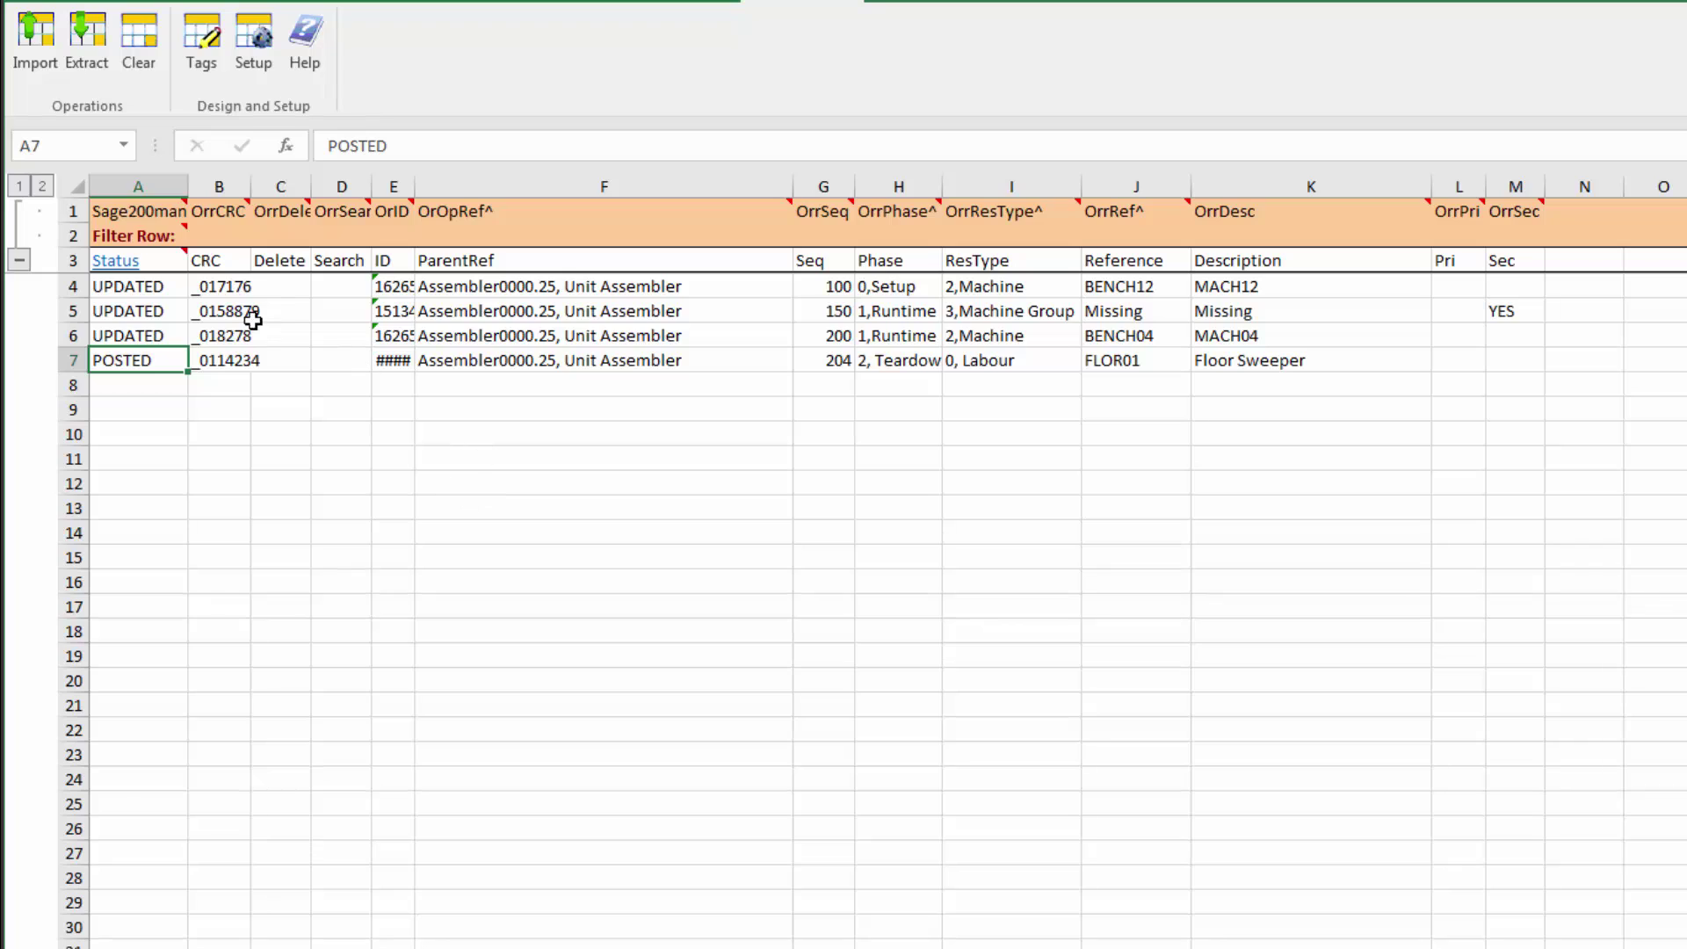
- Return to Excel and delete the Missing machine group resource by marking its Delete column with x and importing the sheet
left_click(272, 316)
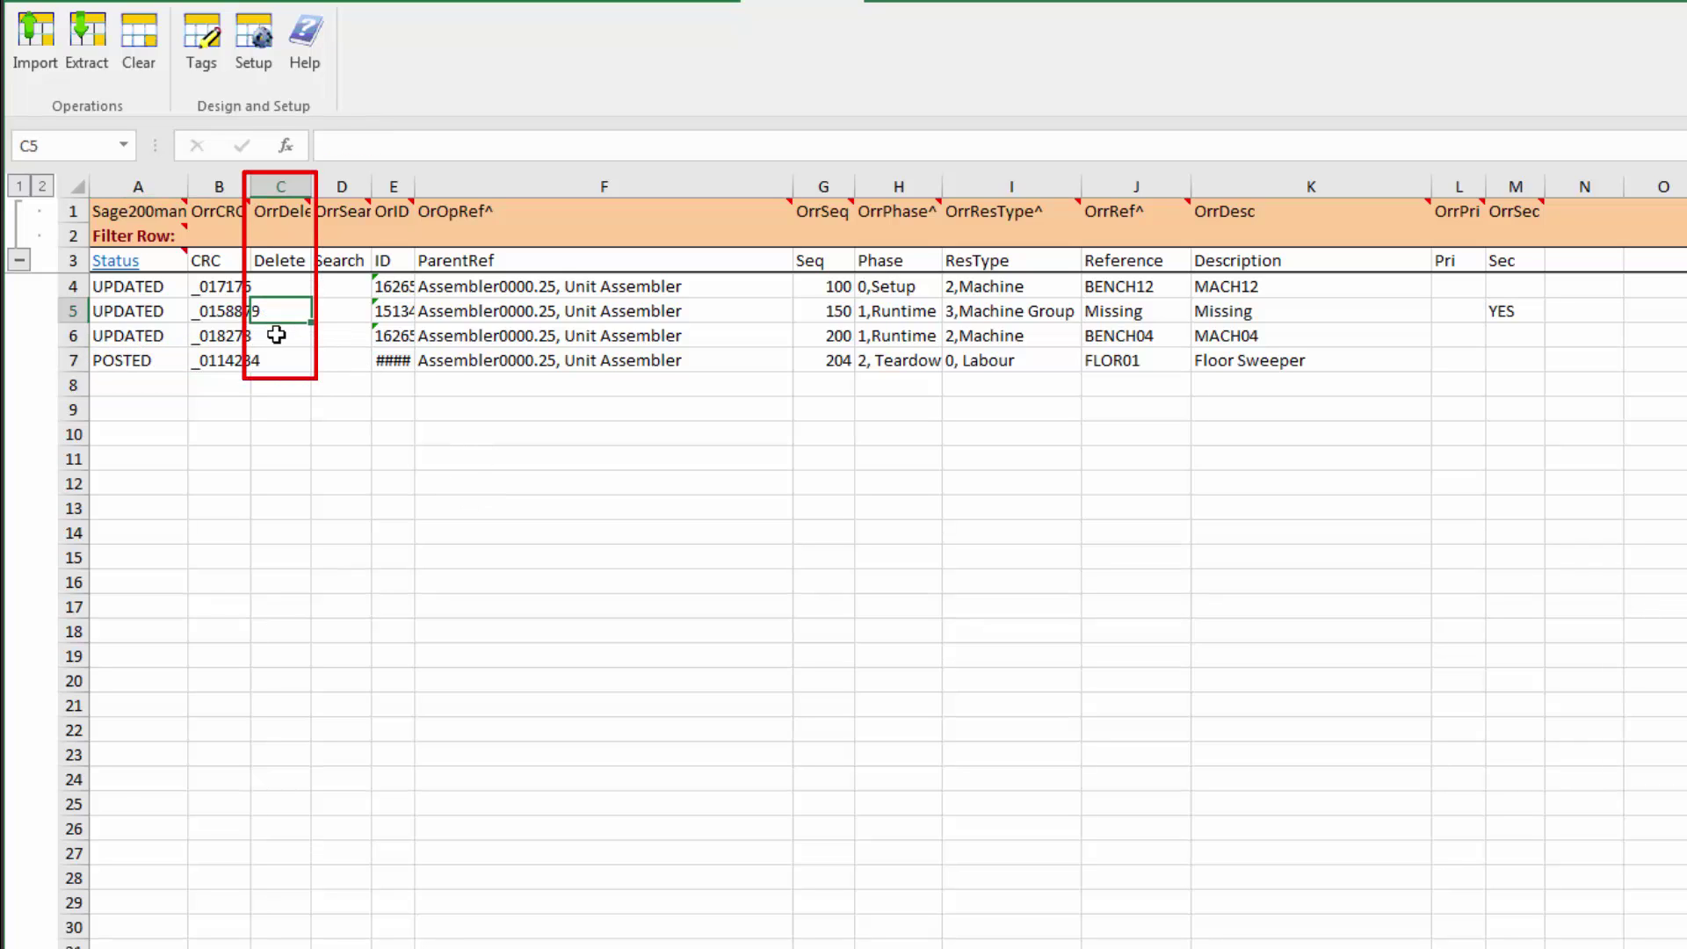
type("x")
key("Return")
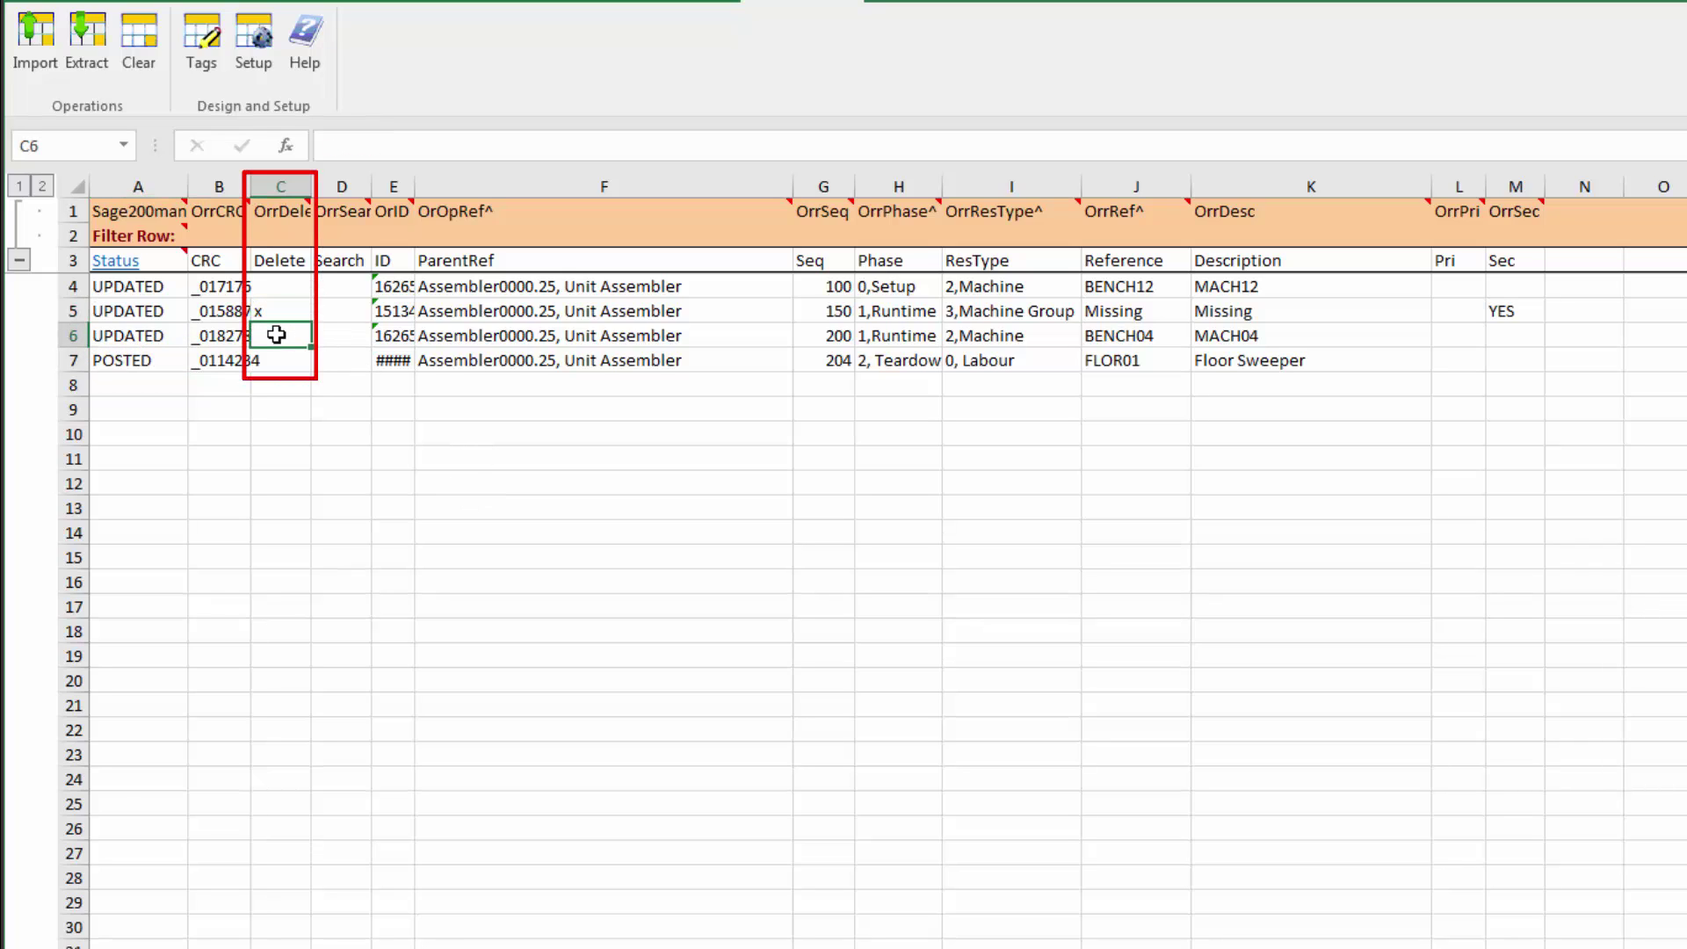
left_click(44, 54)
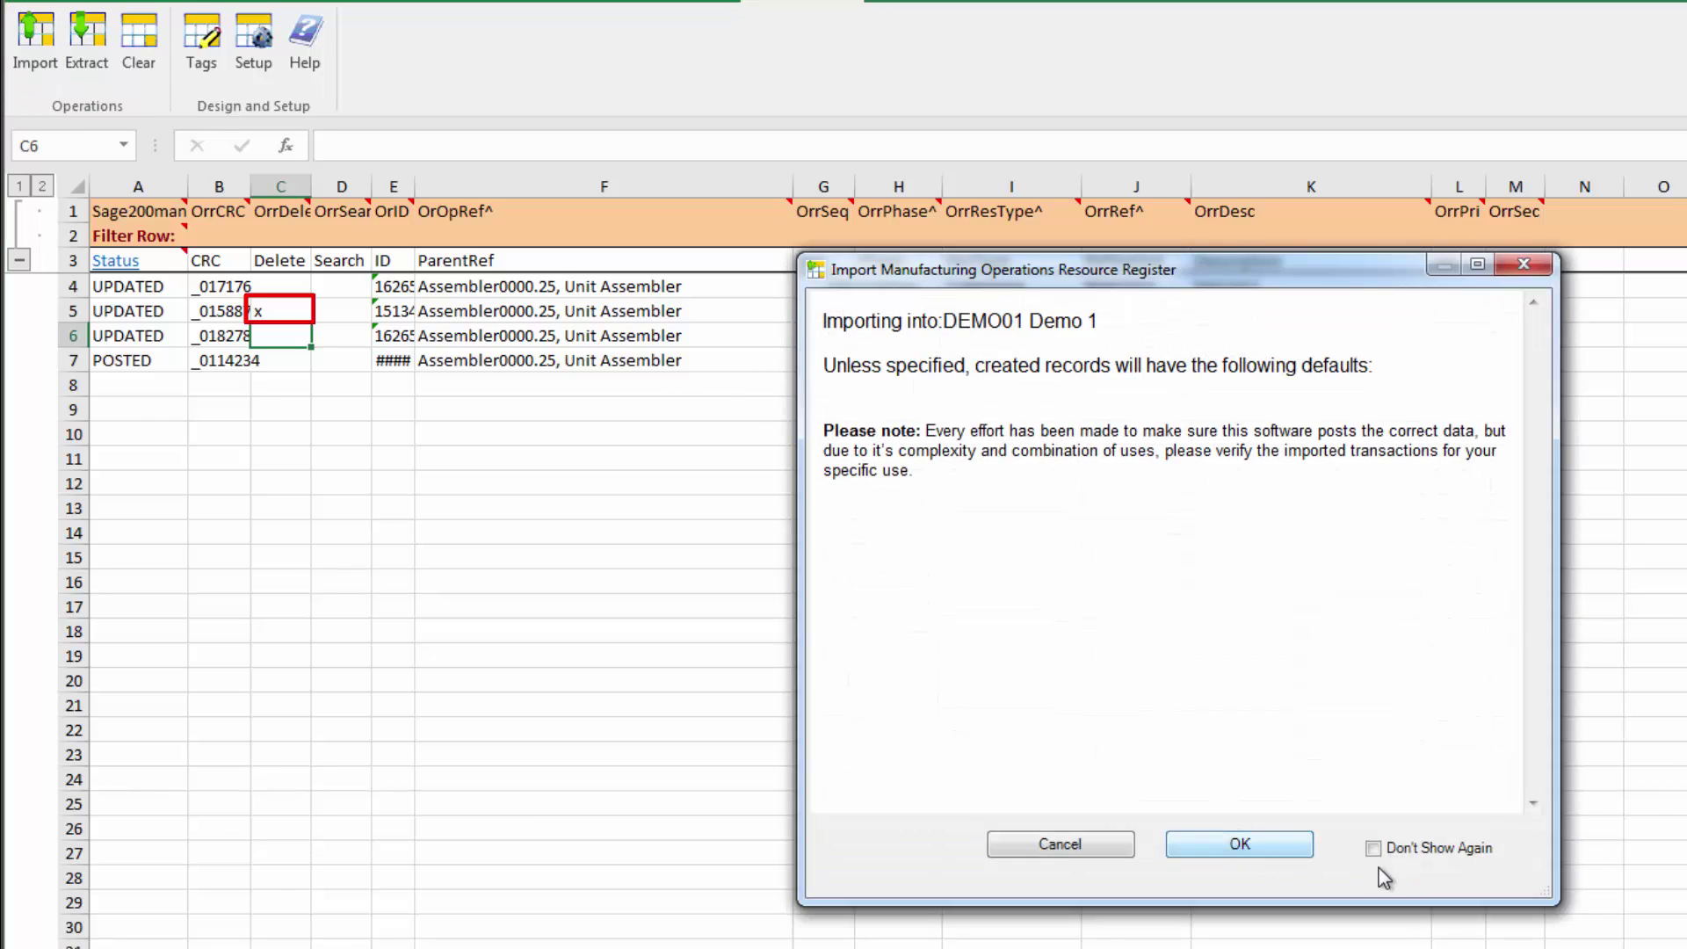
left_click(1265, 849)
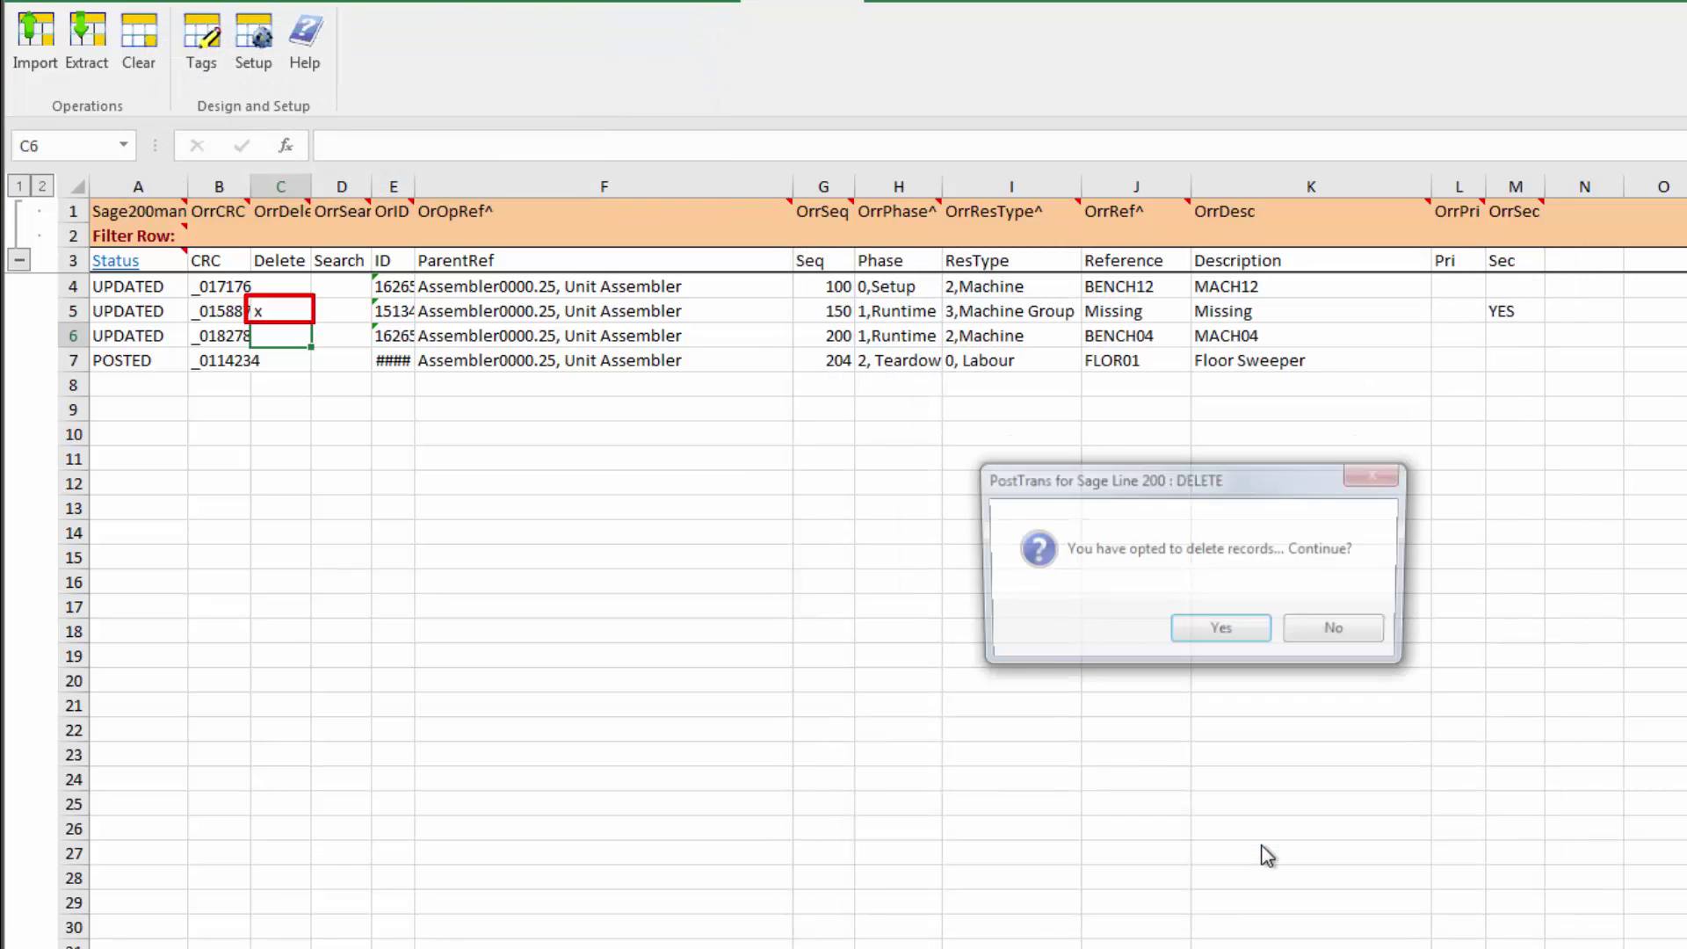
left_click(1221, 629)
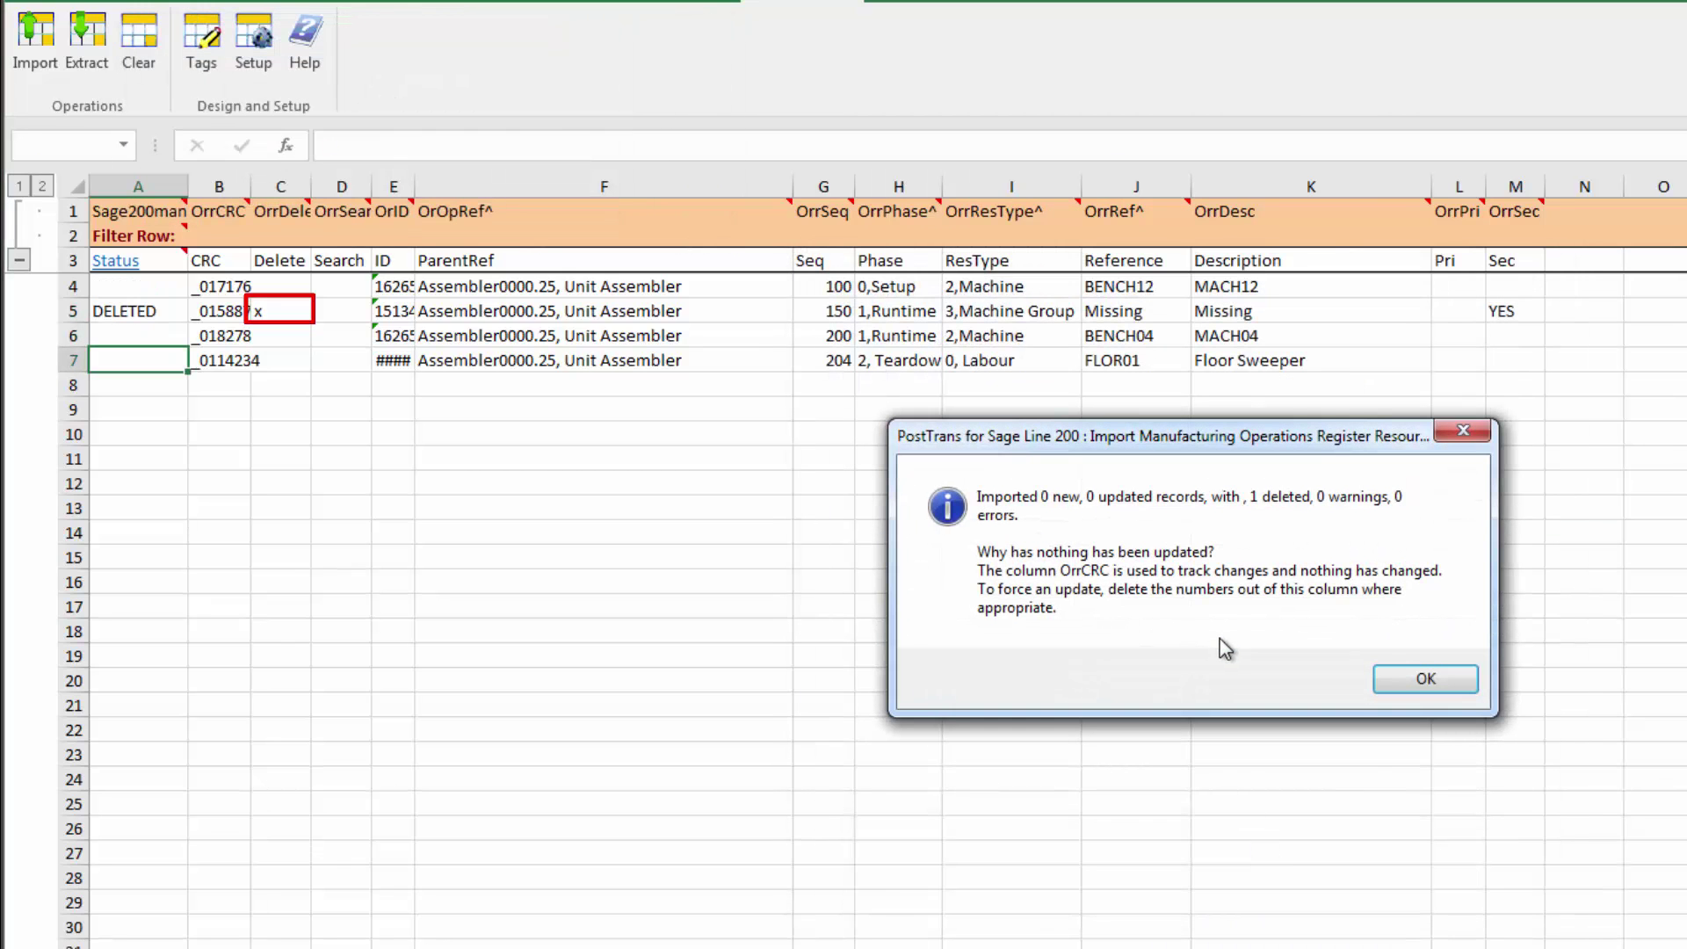
left_click(1426, 683)
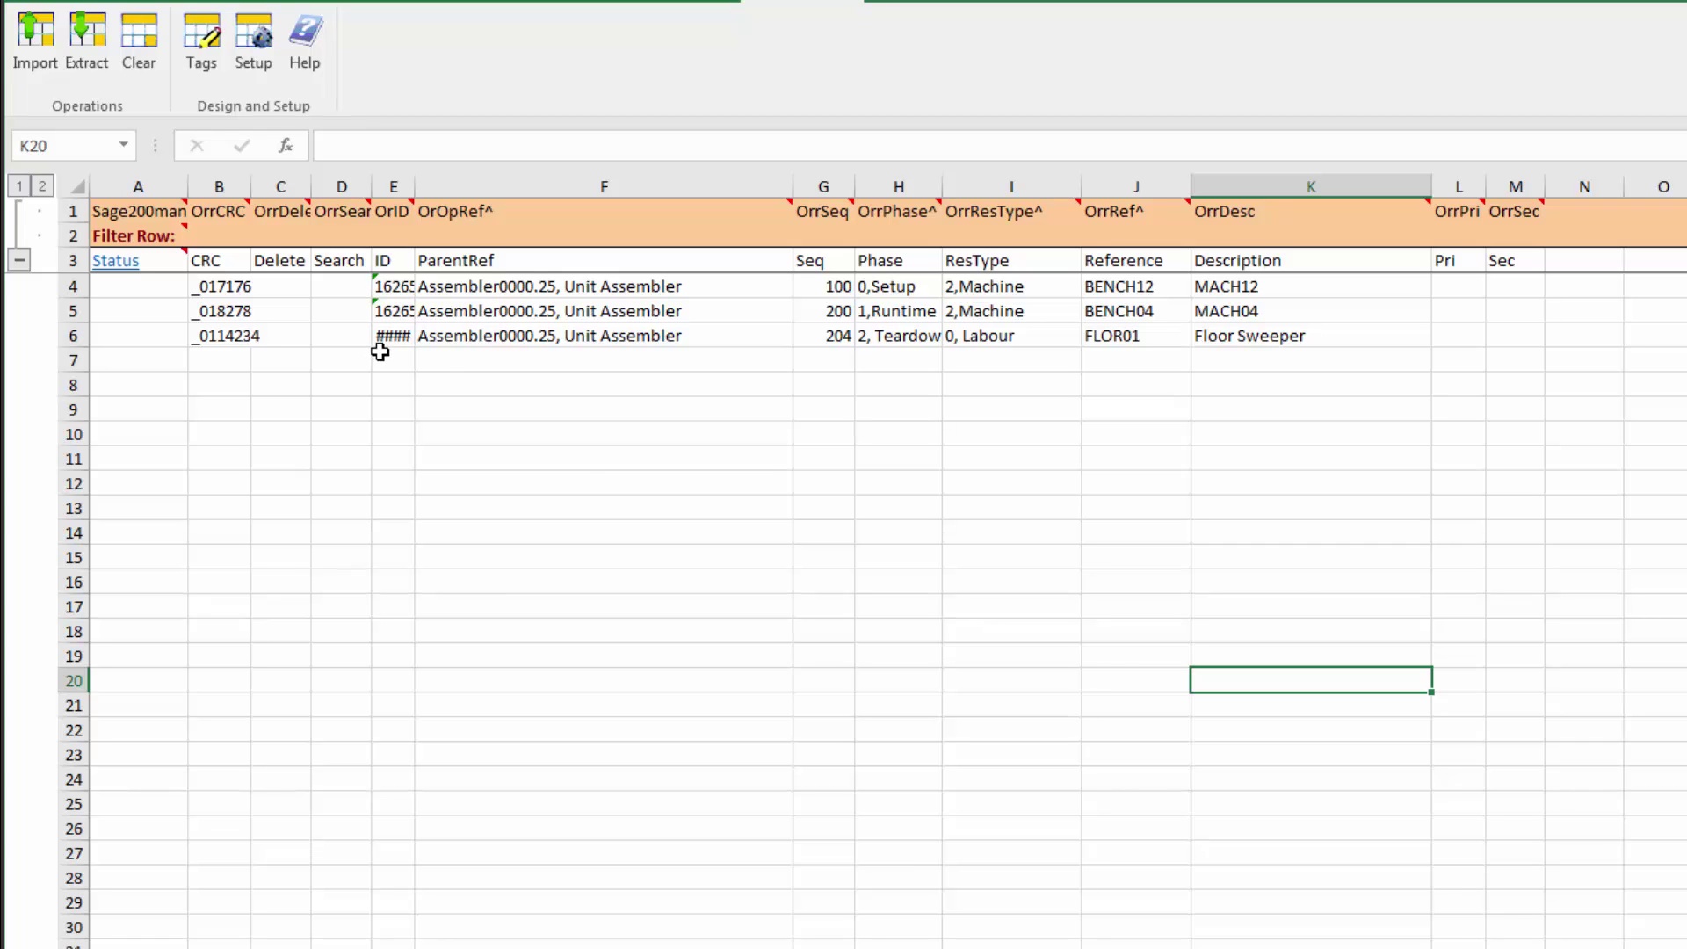
- Switch to Sage 200, check the resource list of Assembler0000.25 for the deletion, and close the record
key("alt+Tab")
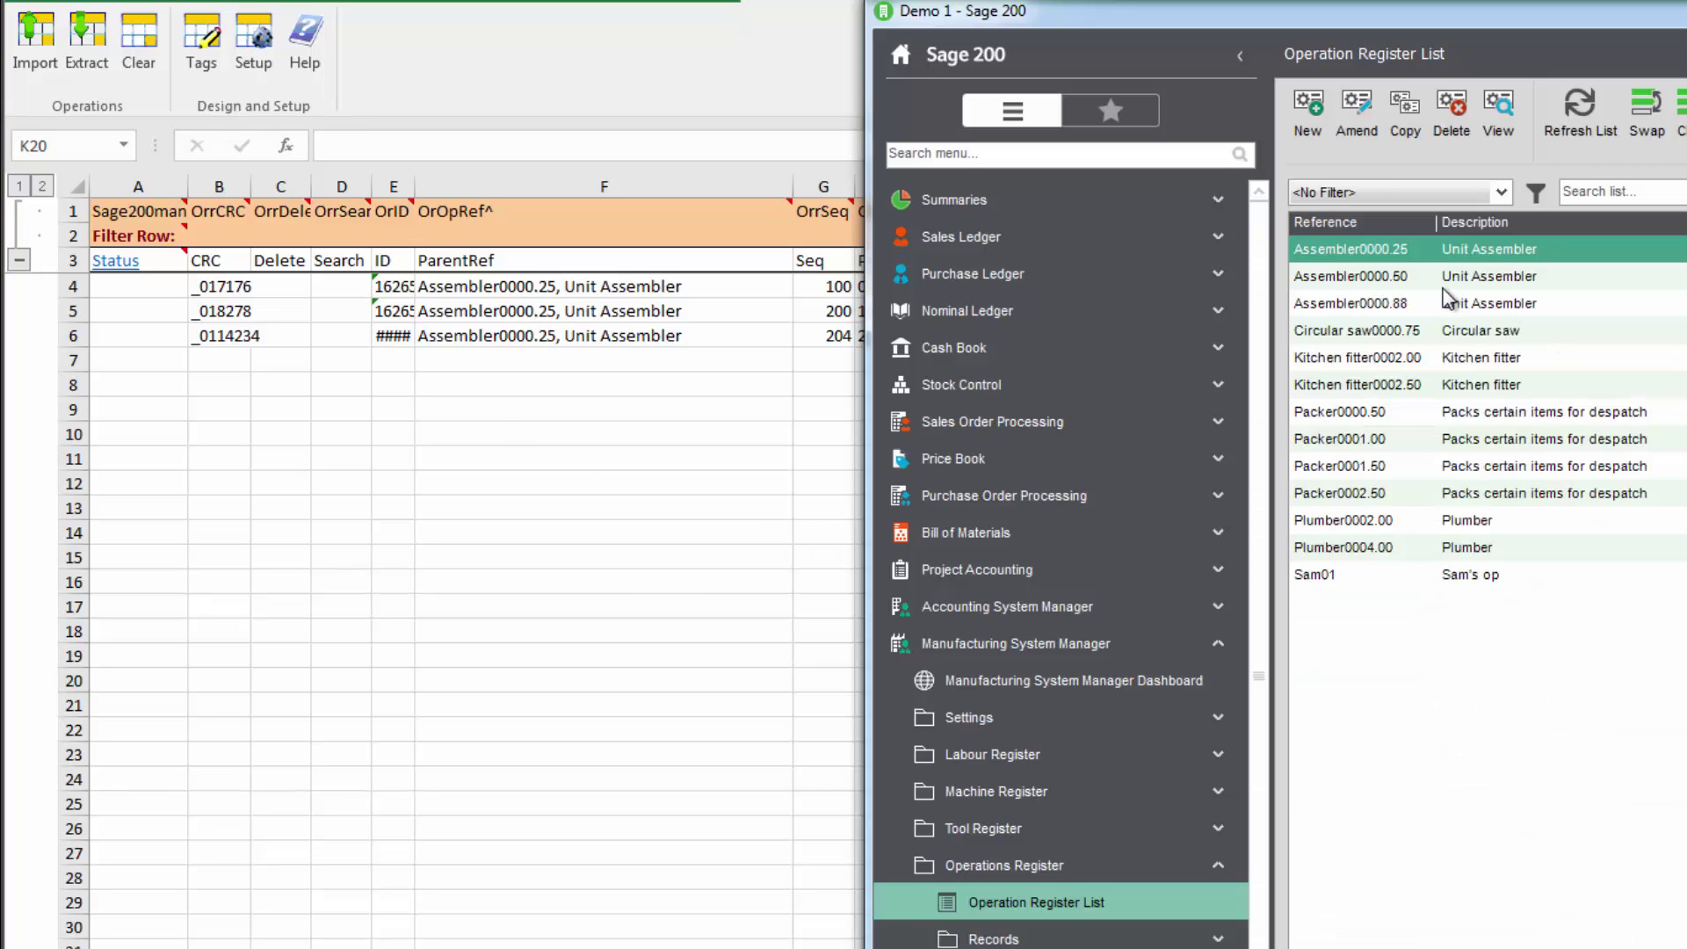
double_click(1441, 250)
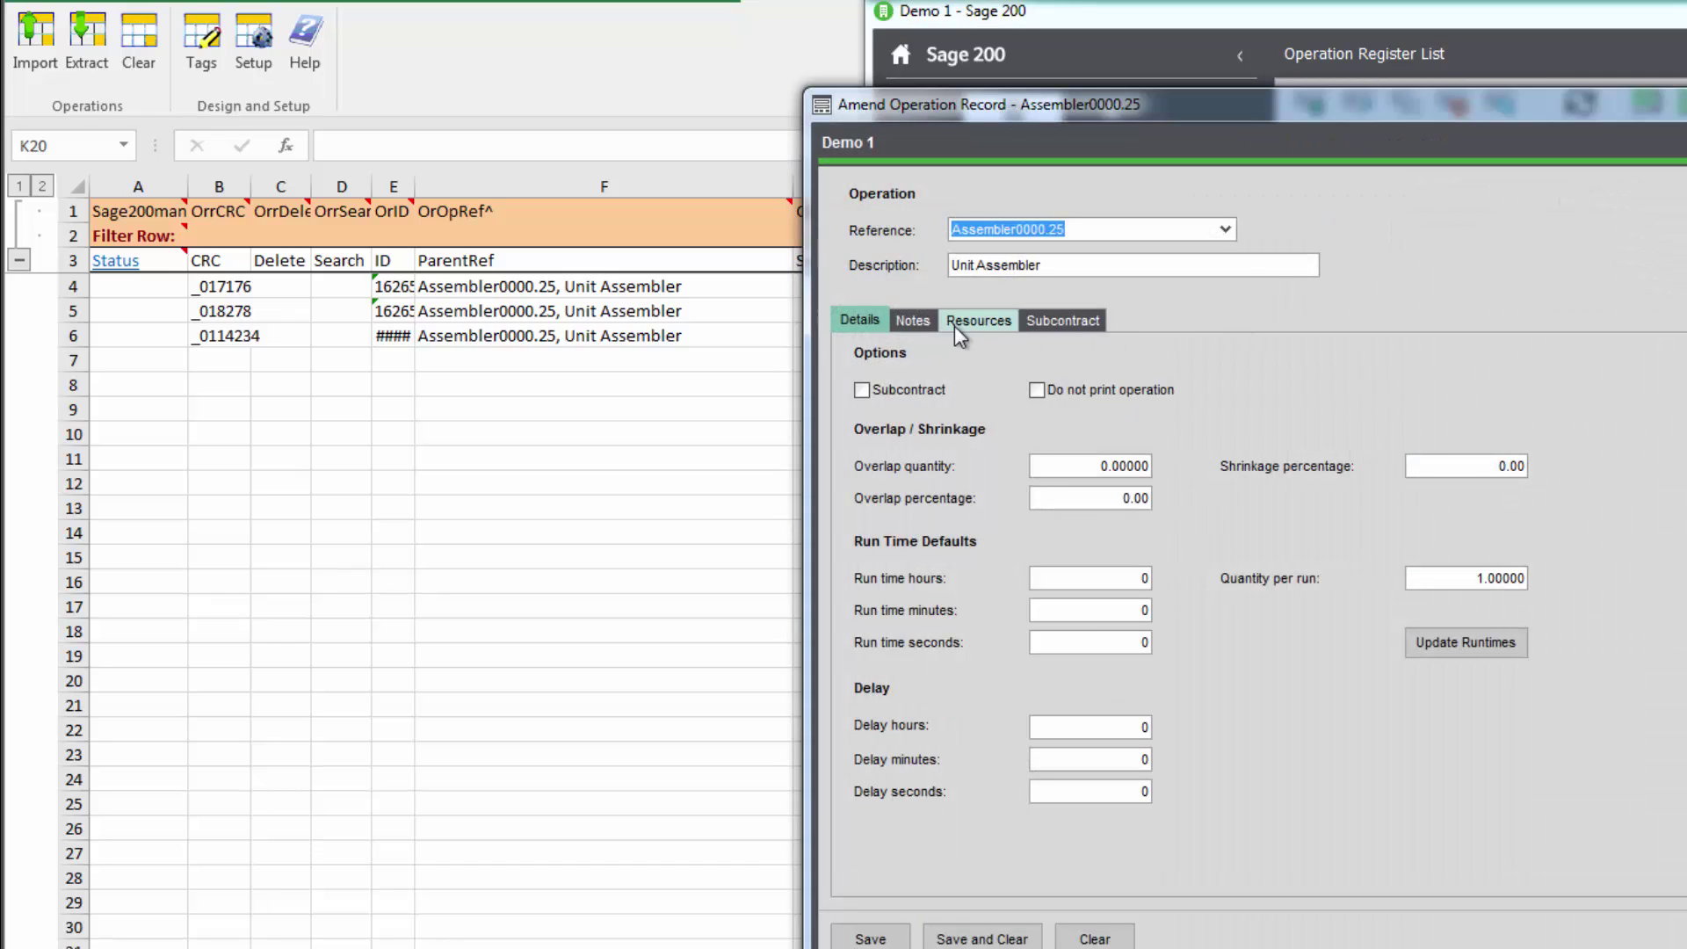
left_click(962, 322)
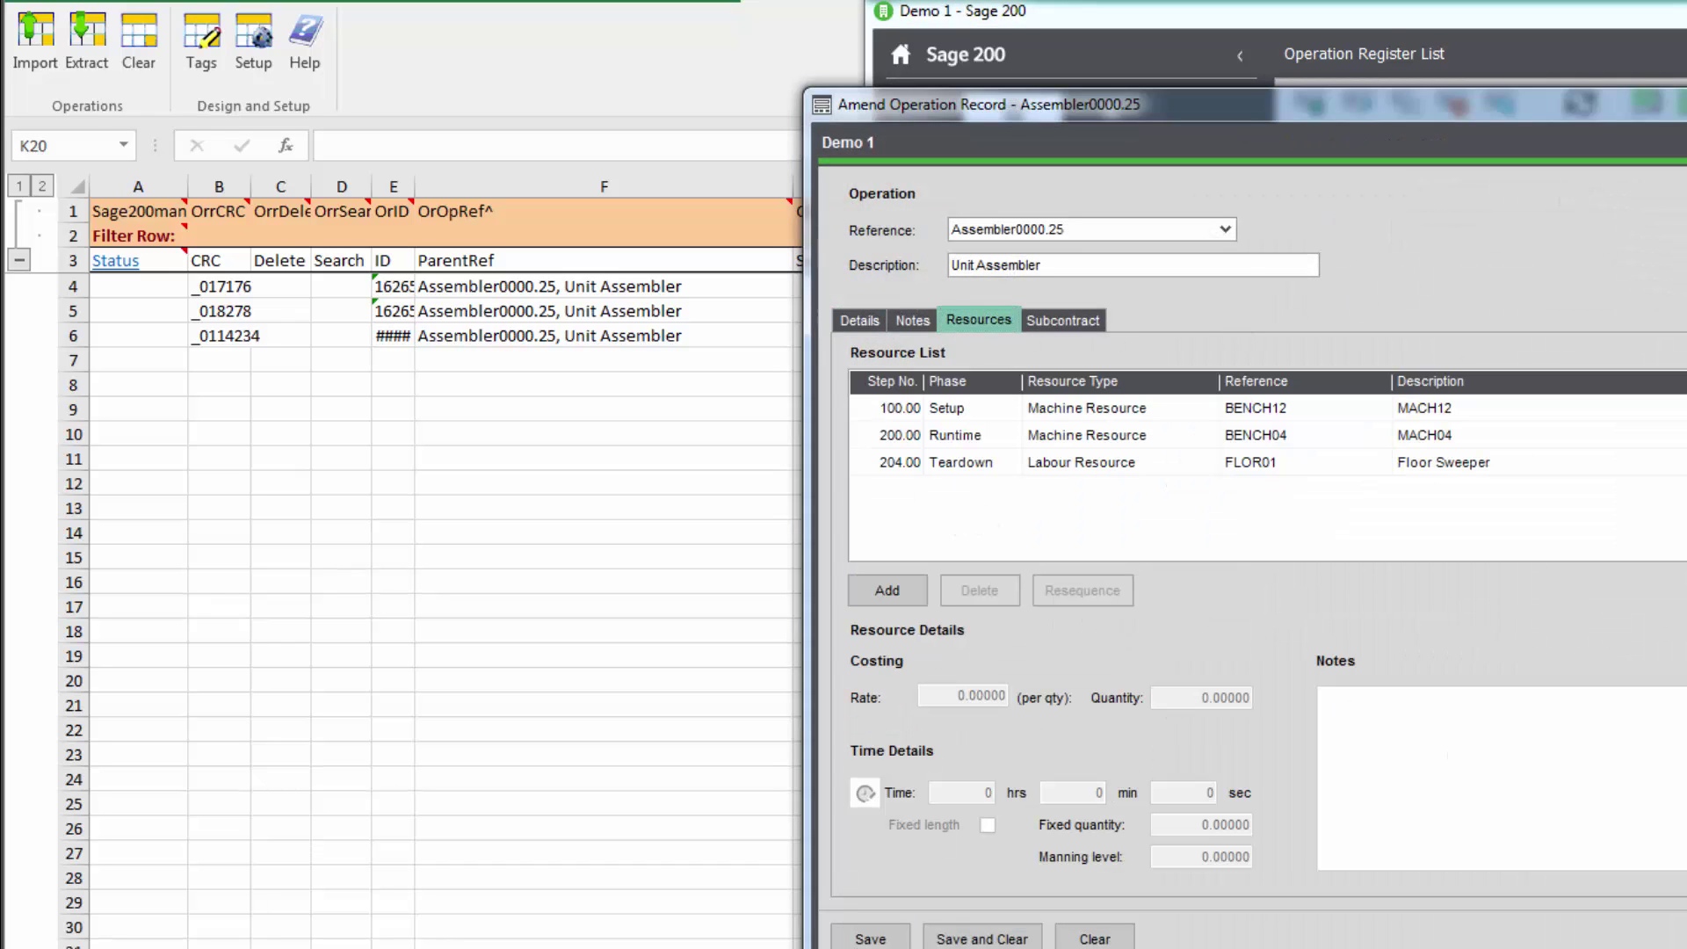
key("Escape")
- Return to Excel and extract all operation resources without a filter, overwriting the existing rows
left_click(704, 523)
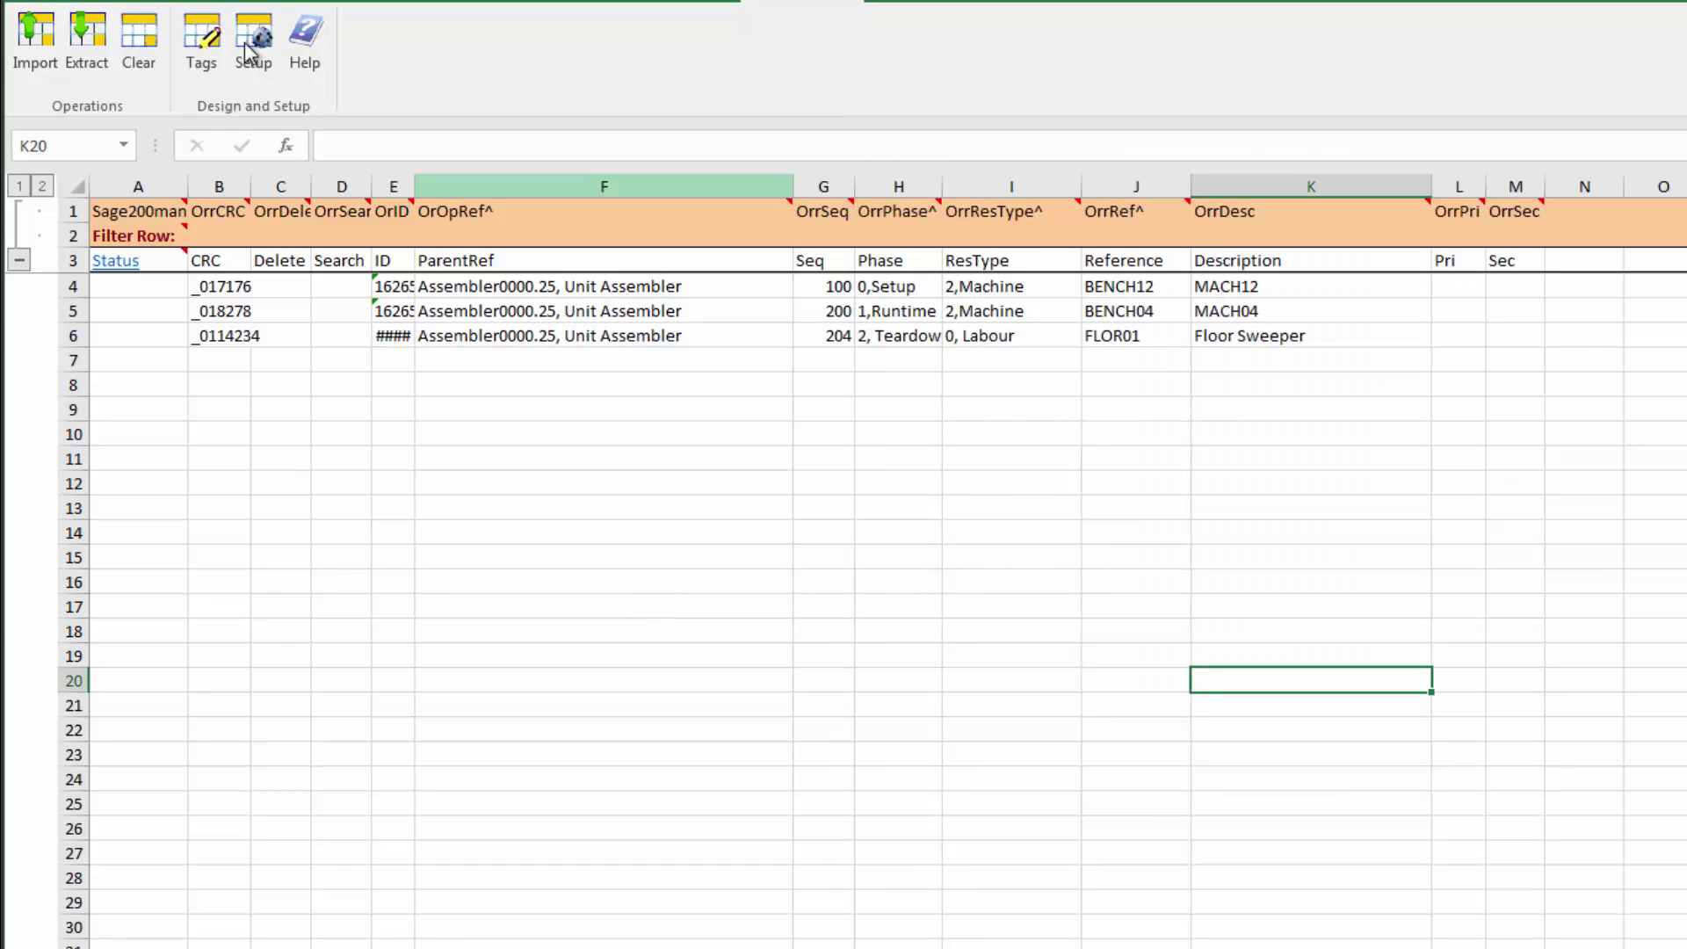
left_click(91, 55)
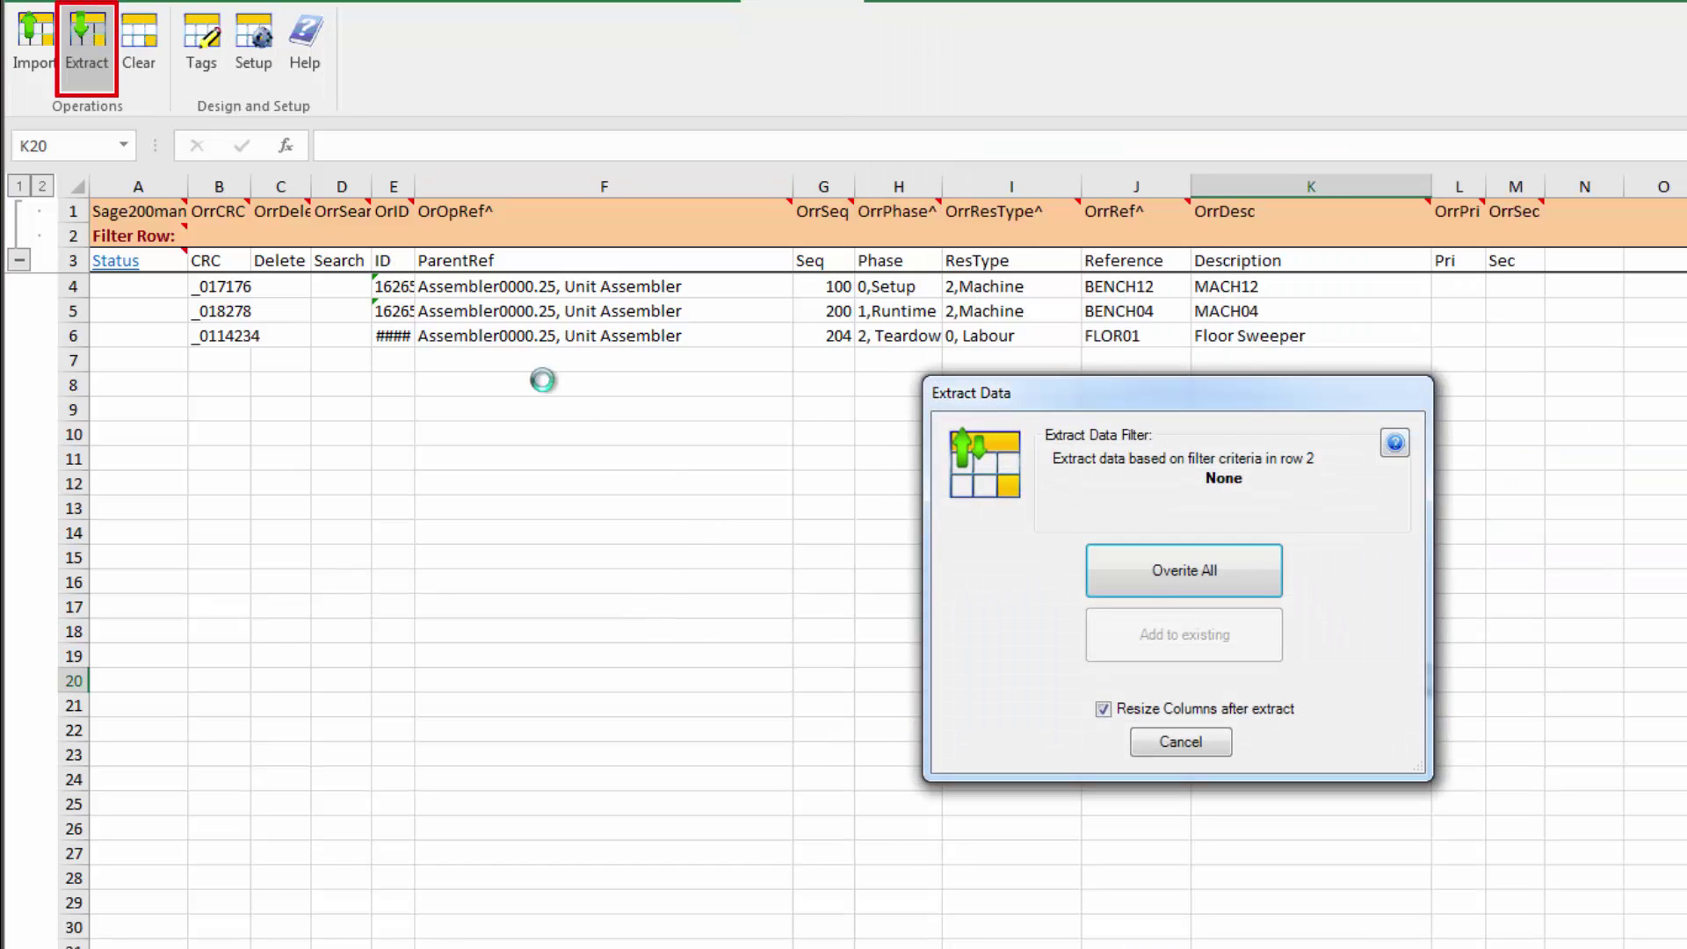
left_click(1173, 582)
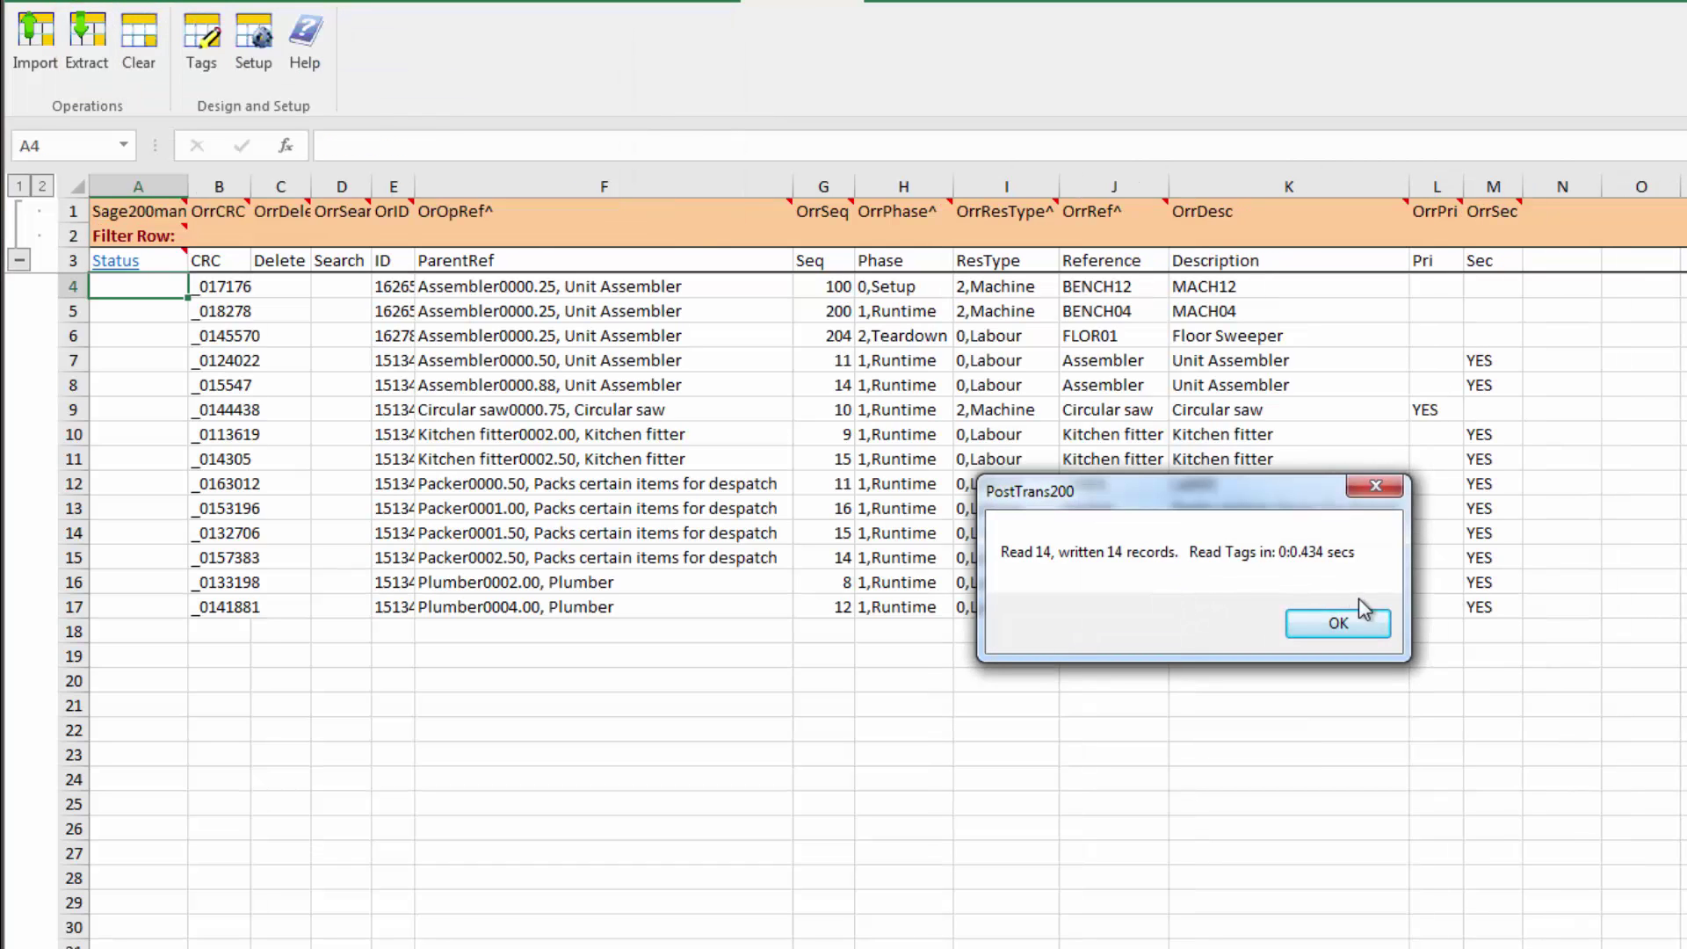
left_click(1338, 623)
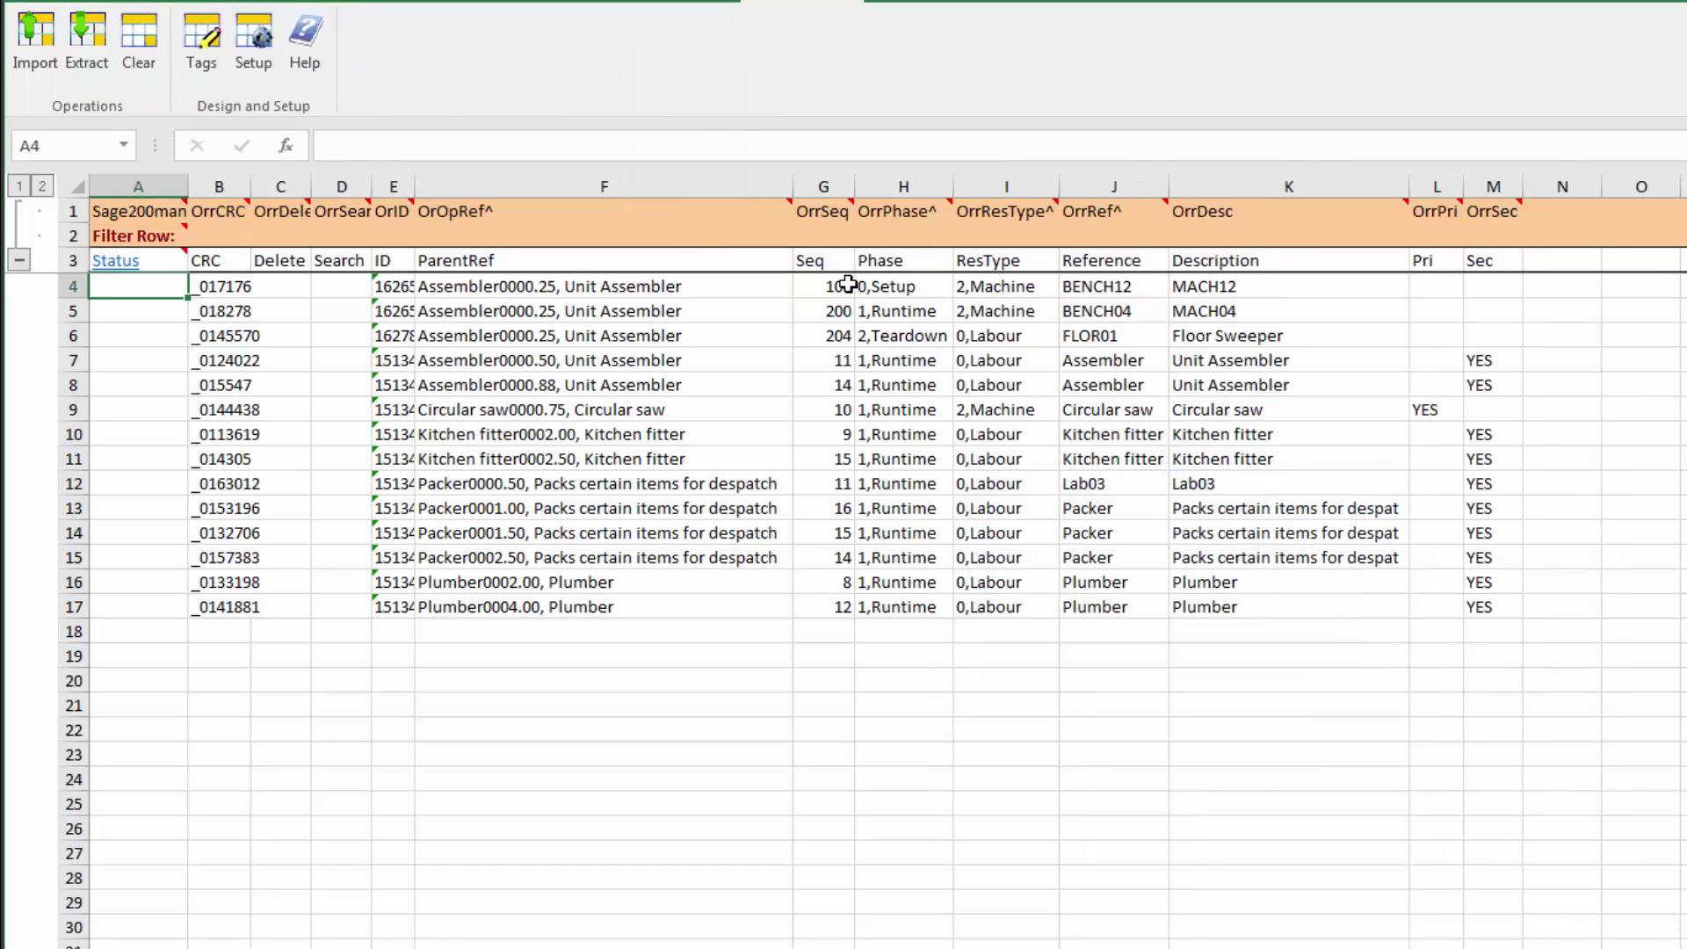
- Extract only the operation resources with OrrSeq filter <50, overwriting all existing rows
left_click(823, 241)
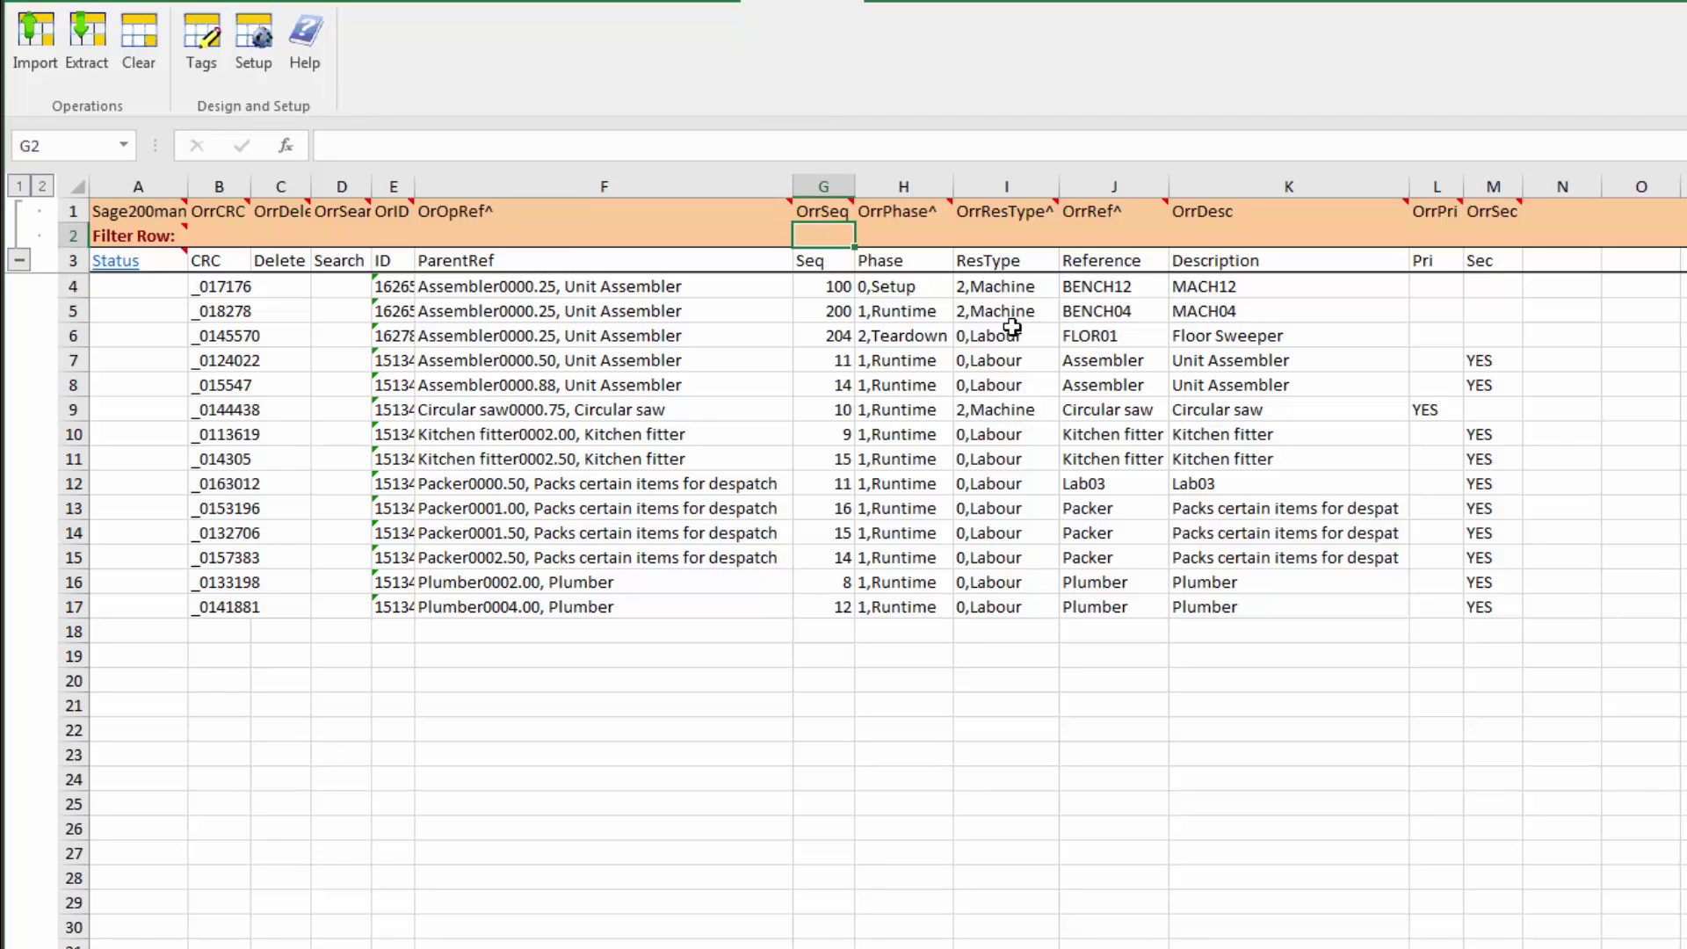
type("<50")
key("Tab")
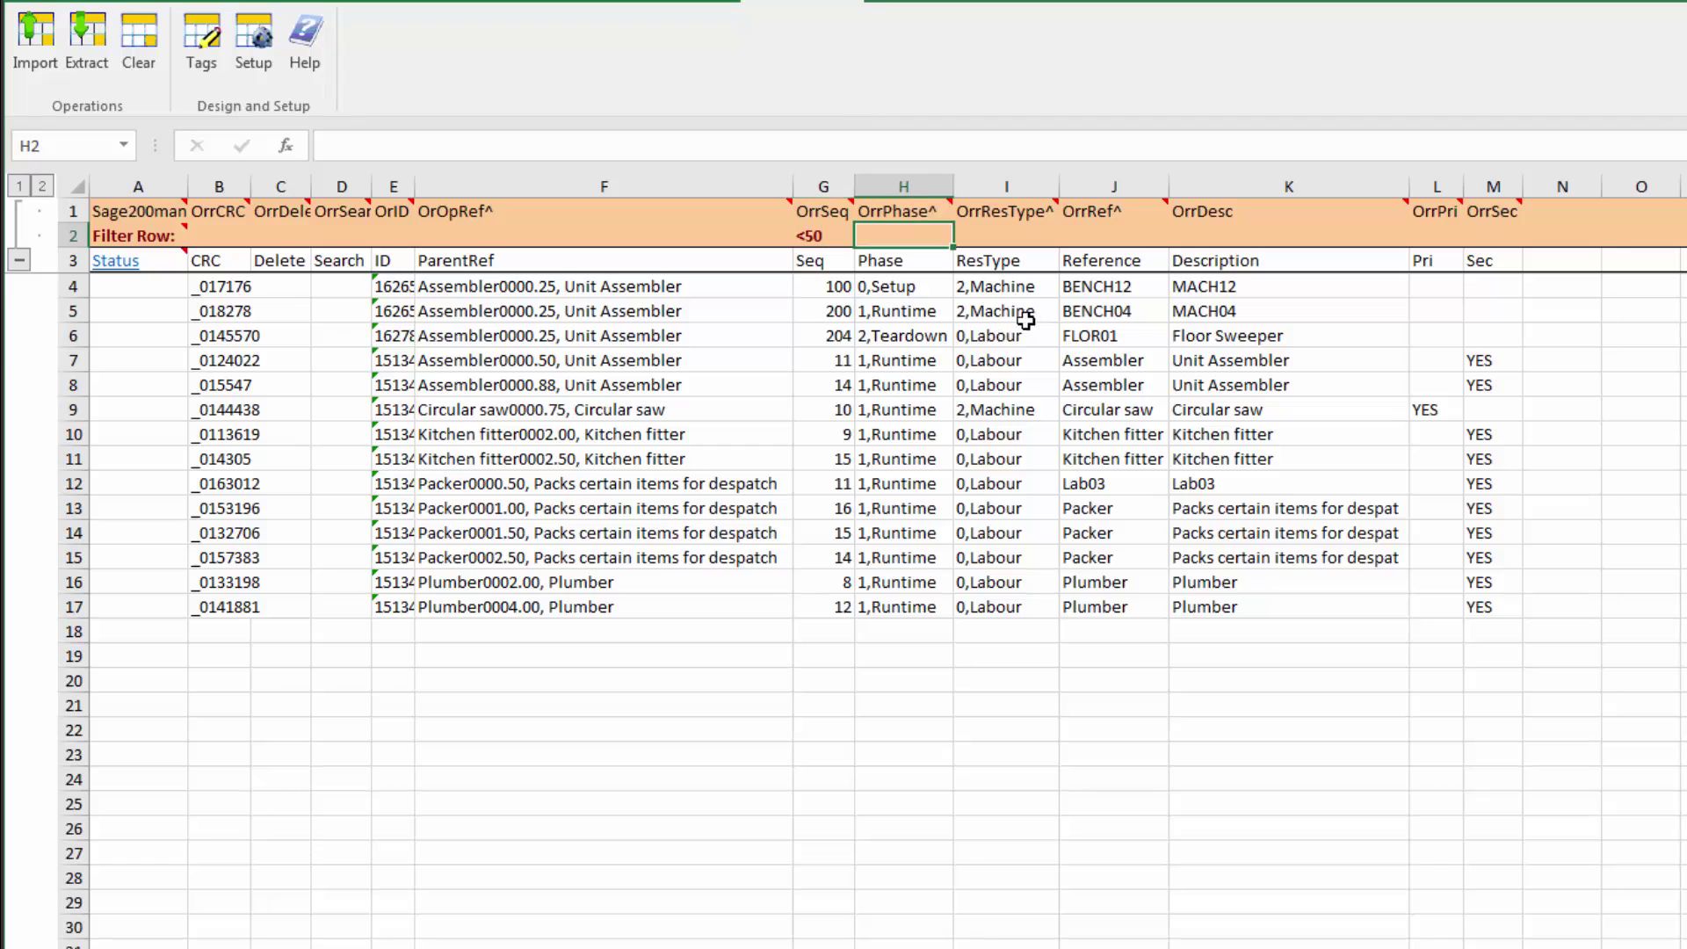
left_click(88, 44)
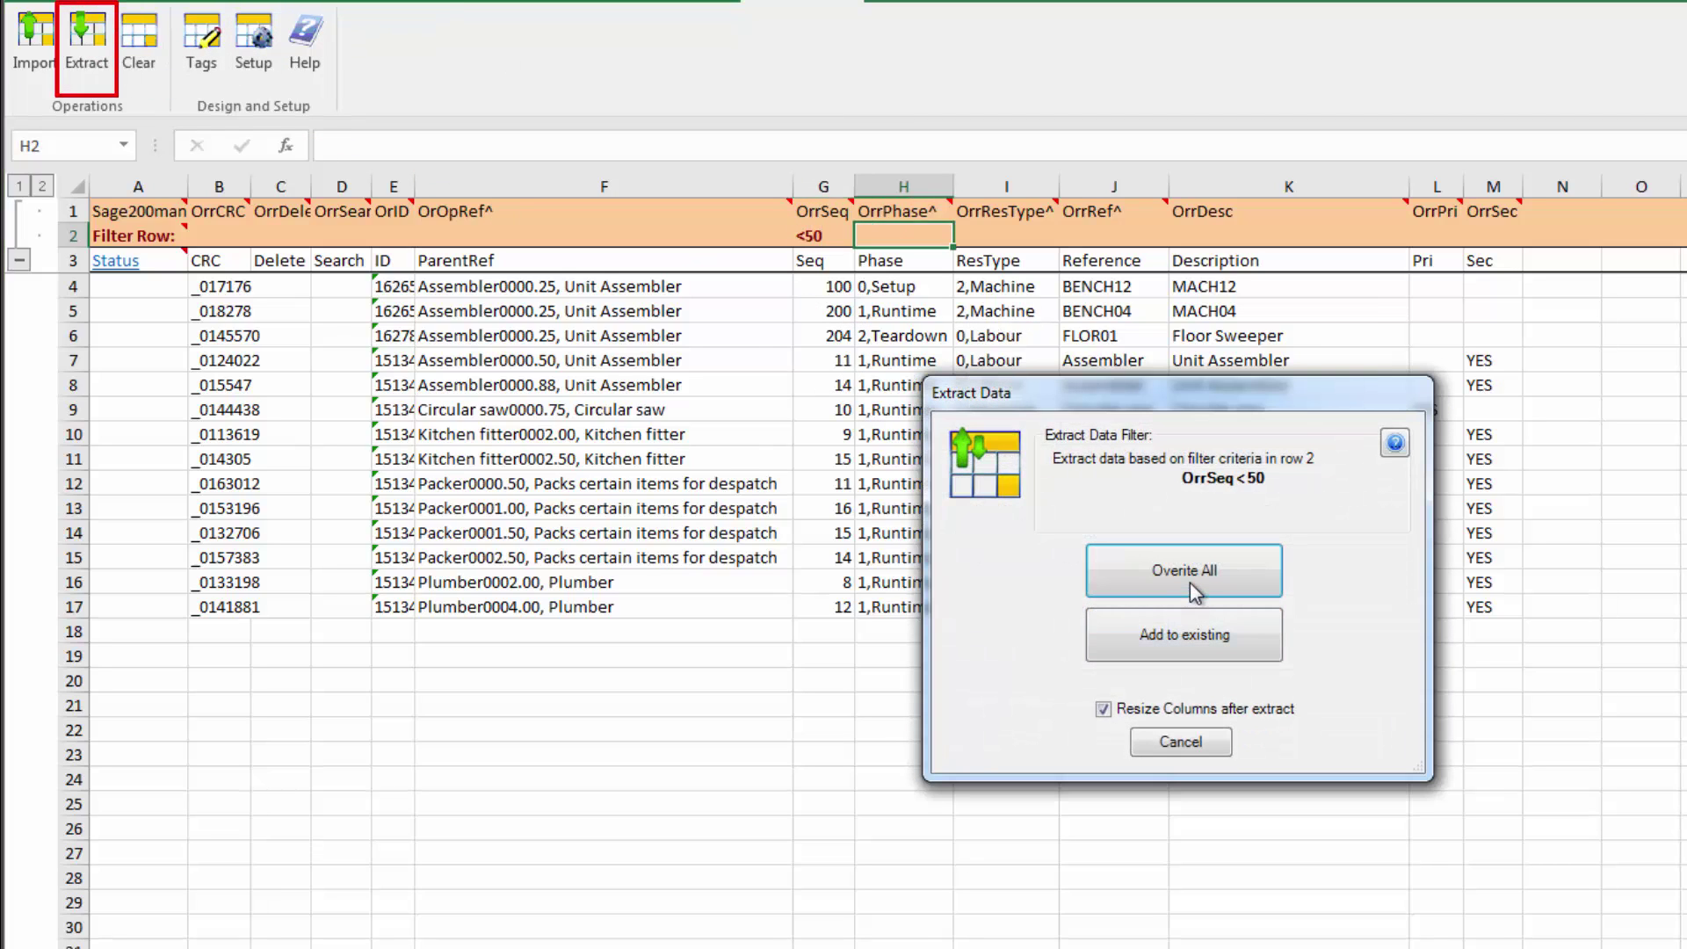
left_click(1184, 570)
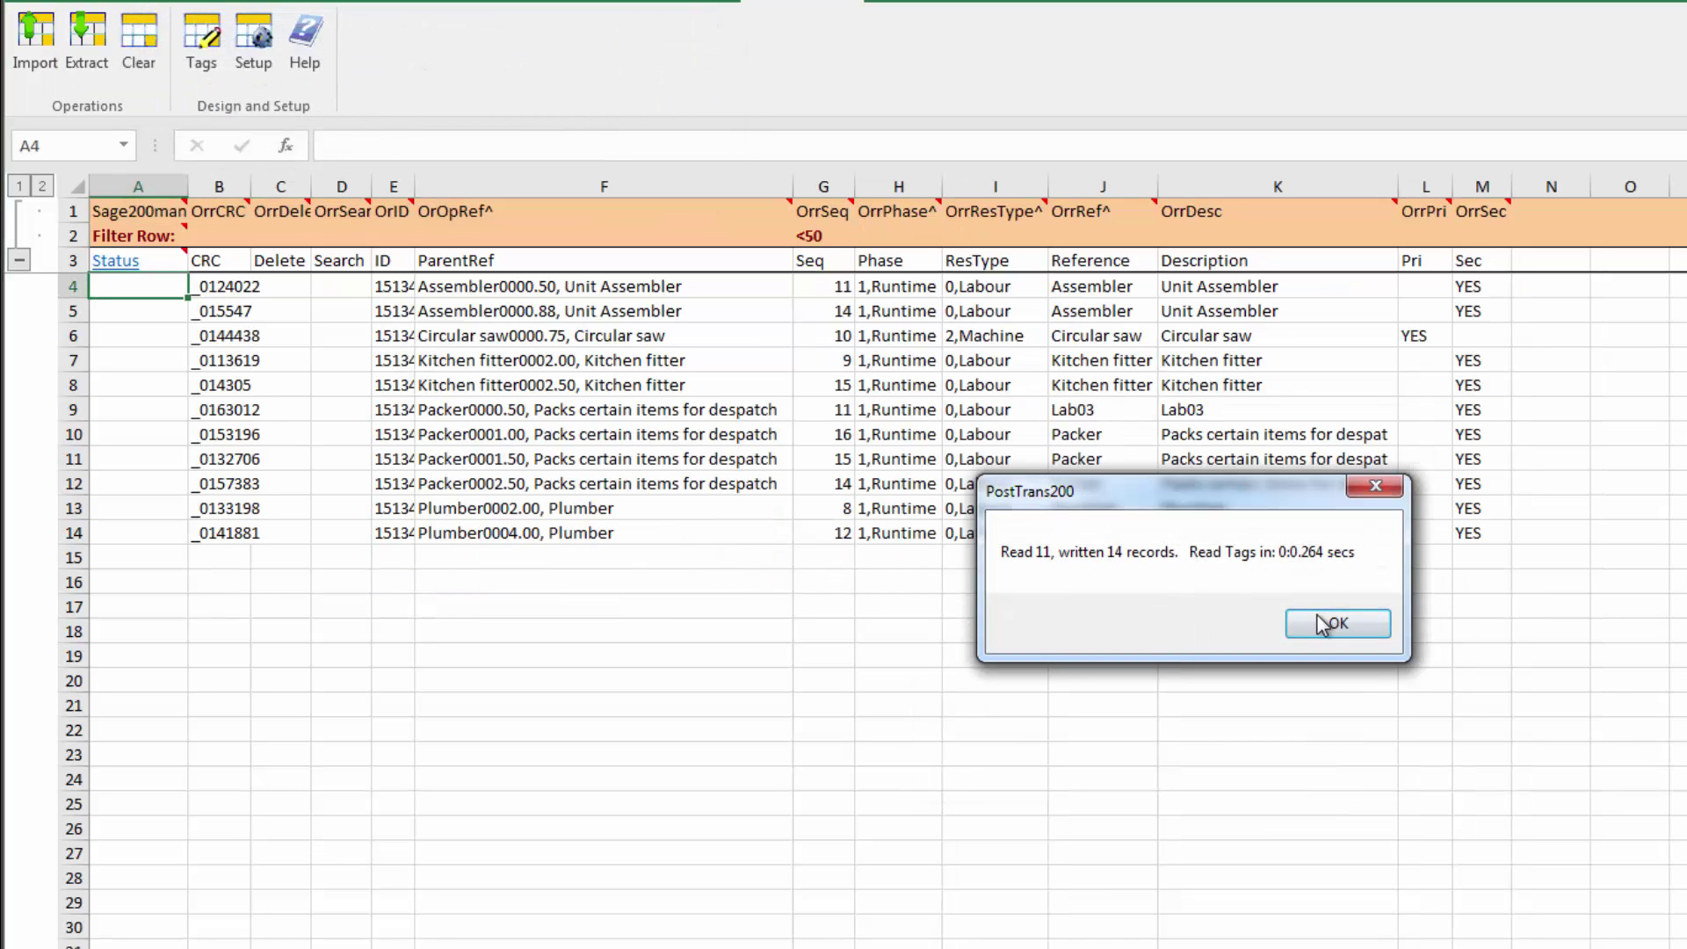
left_click(1327, 626)
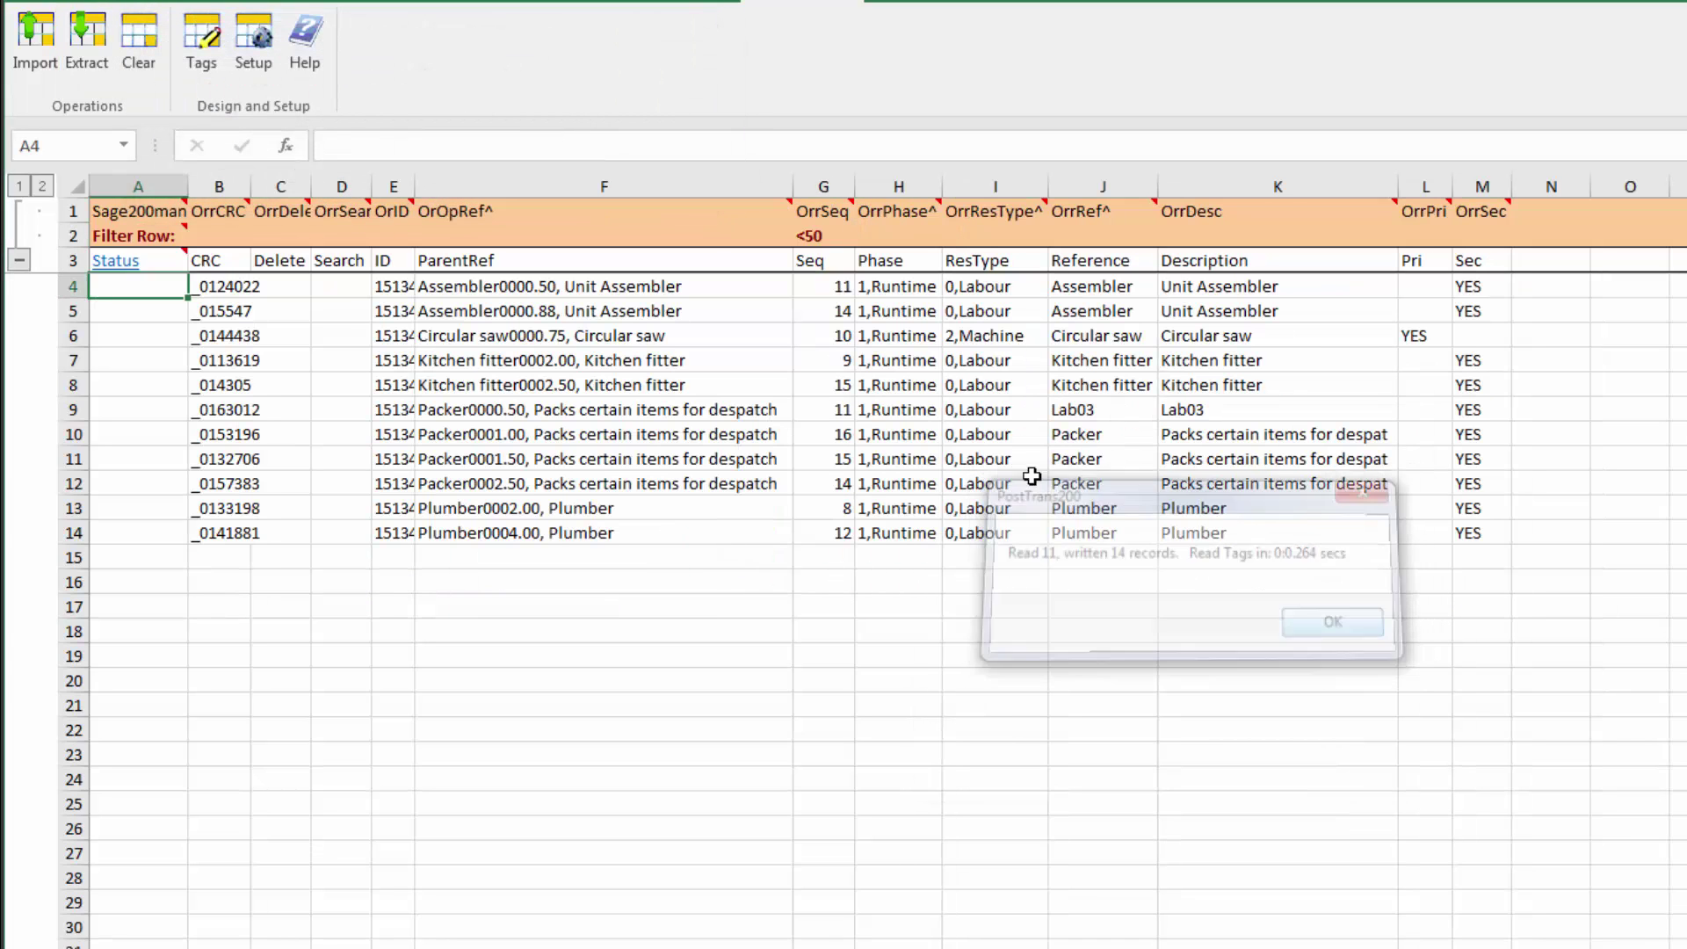
- Clear the <50 criterion from the OrrSeq filter cell
left_click(824, 235)
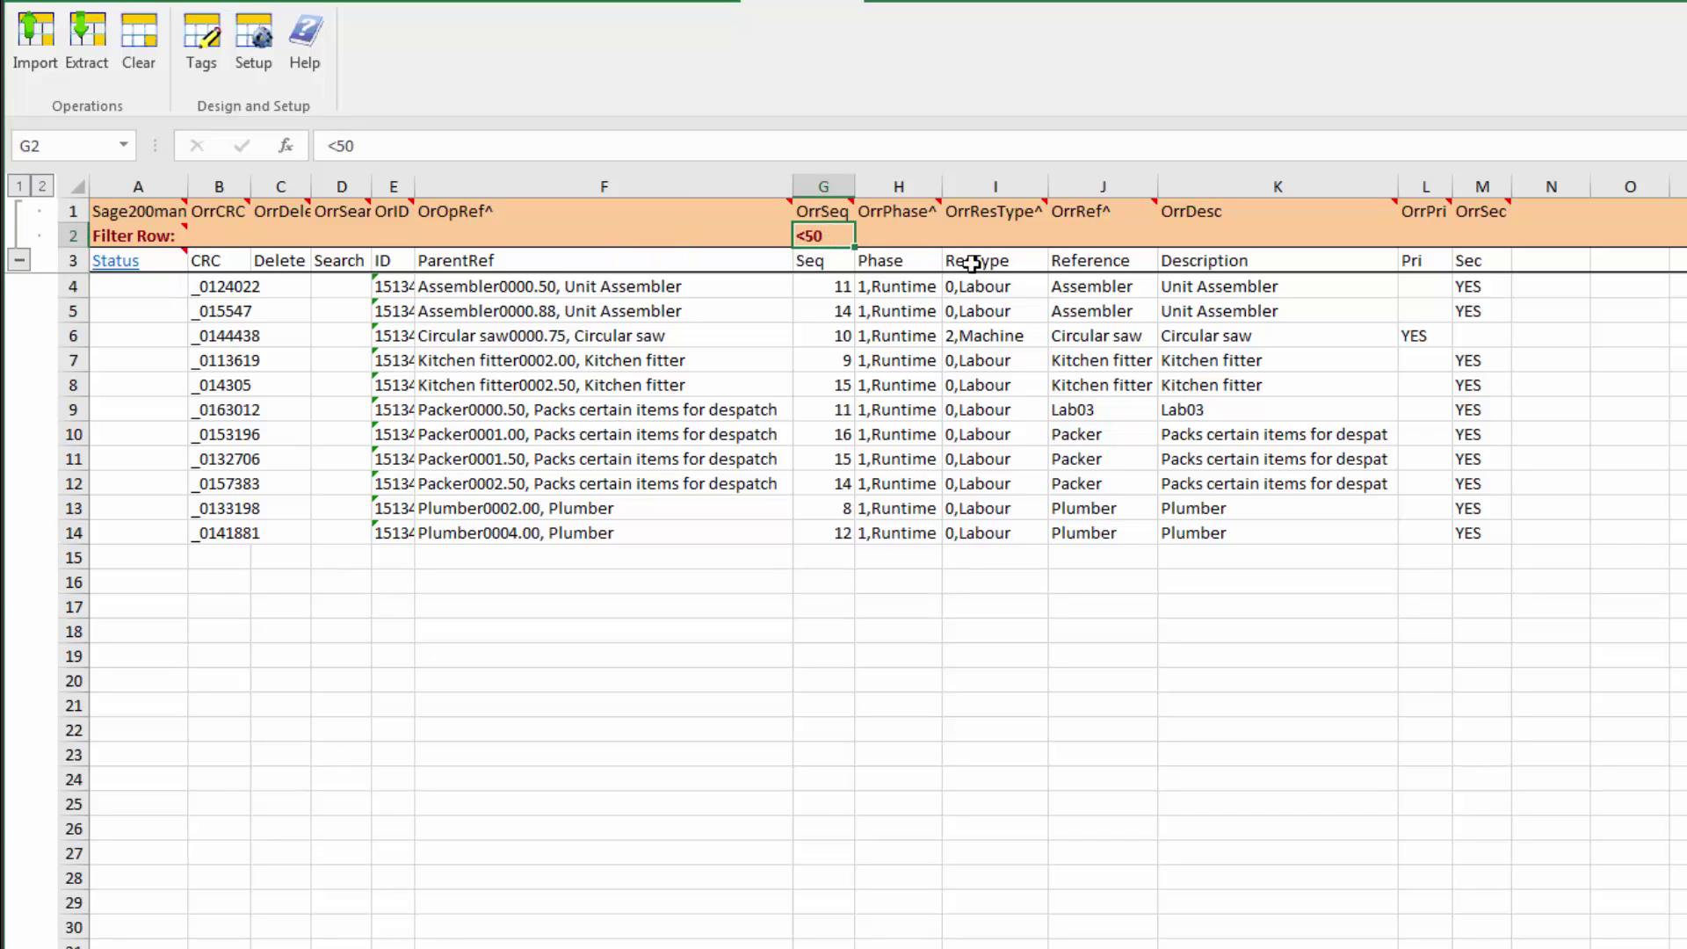
key("Delete")
left_click(919, 503)
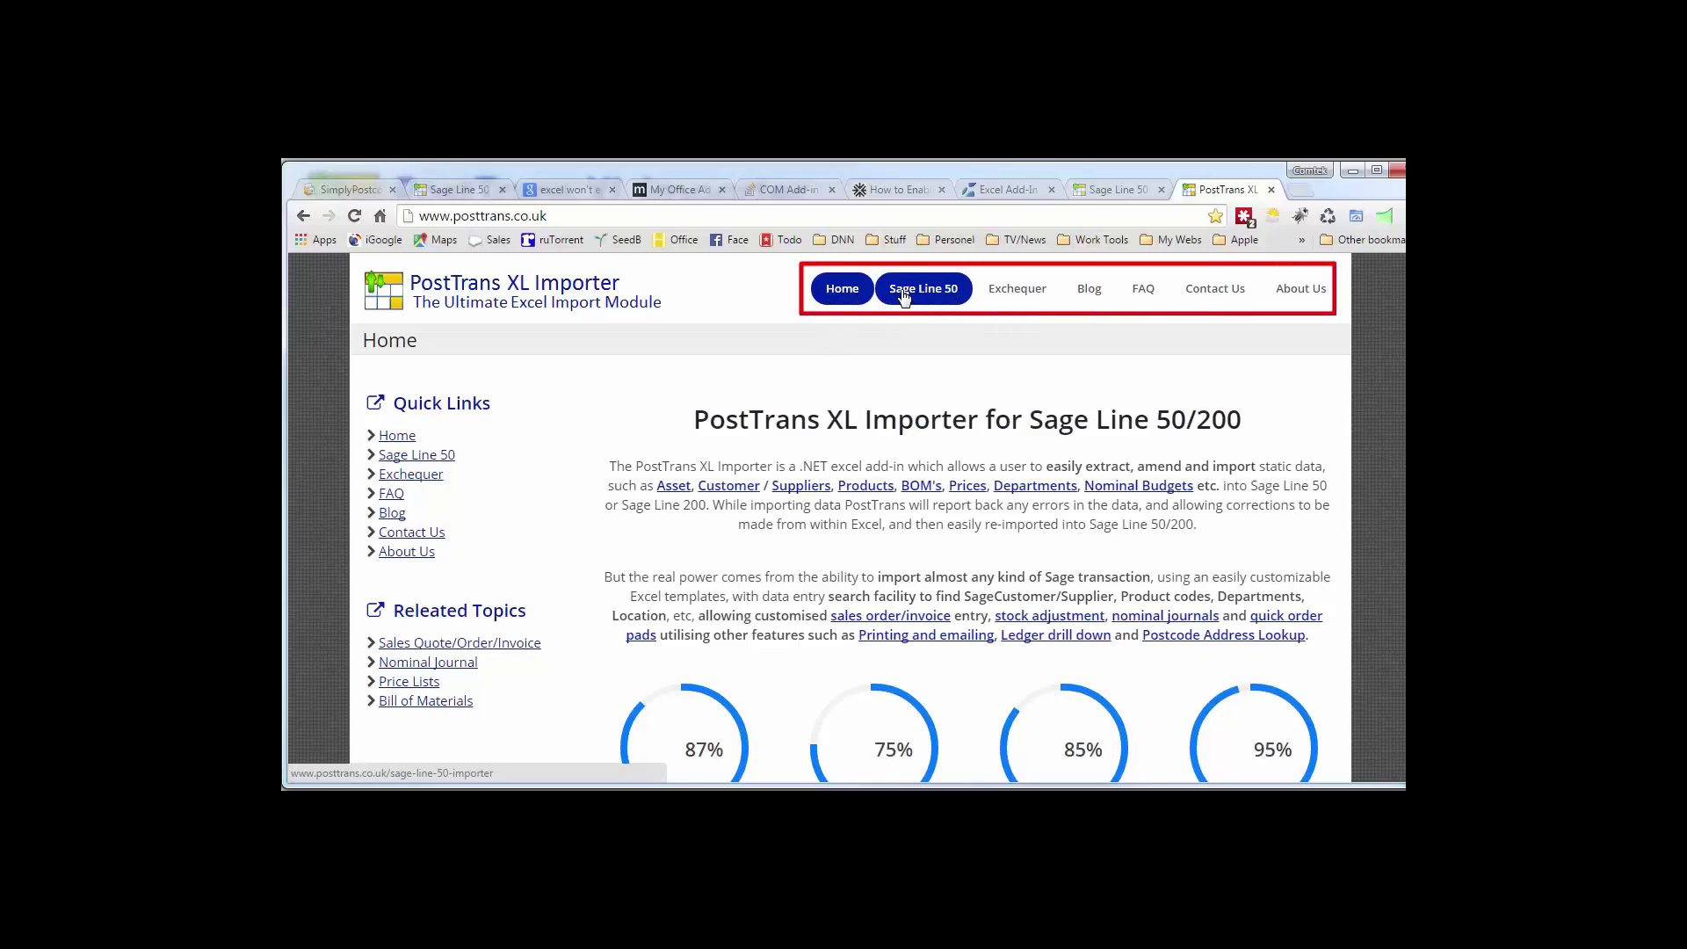
- Open the Sage Line 50 Training page on the PostTrans website and read through its toolbar and template layout sections
mouse_move(904, 299)
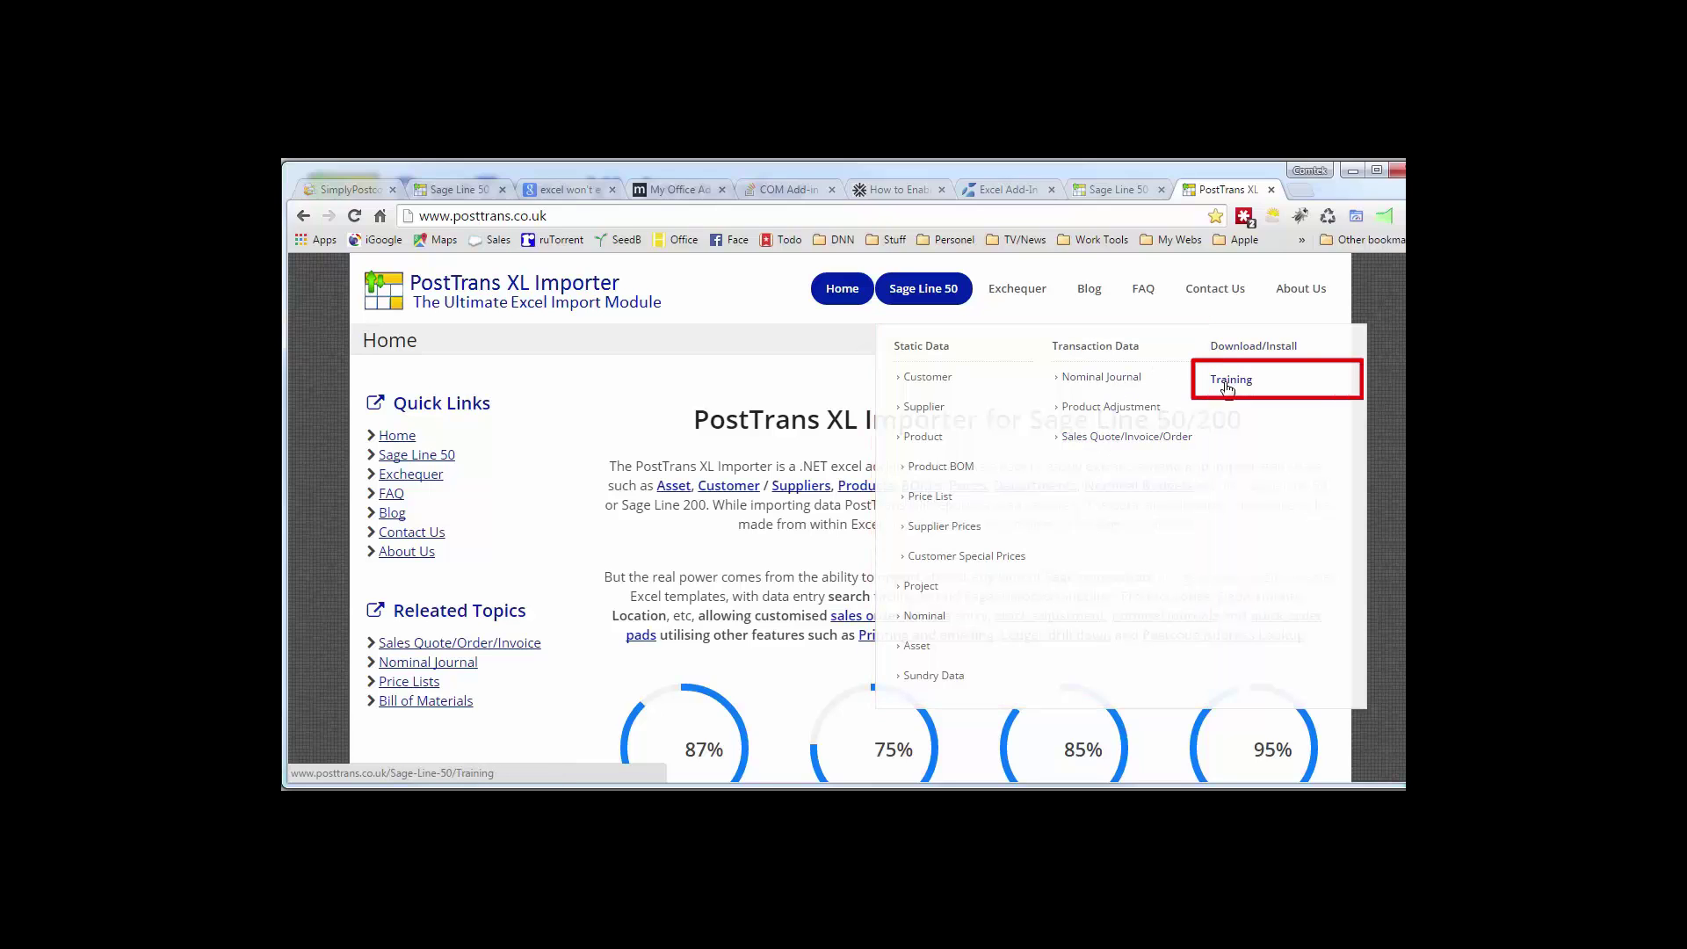
left_click(1227, 385)
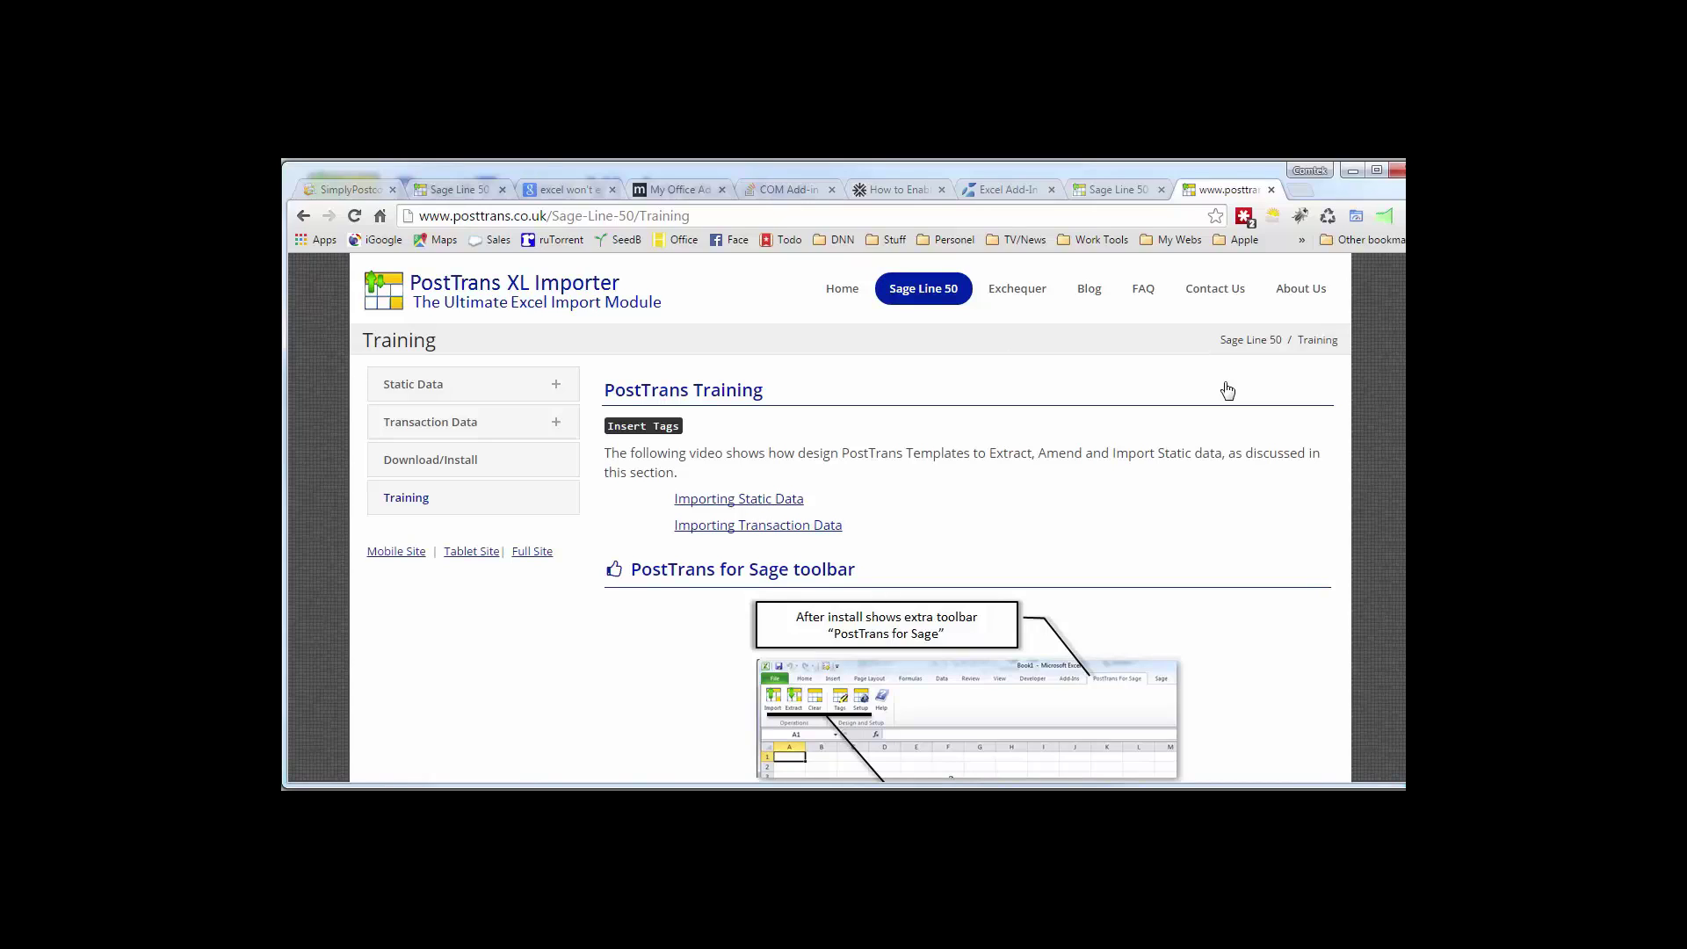
scroll(850, 554, "down", 10)
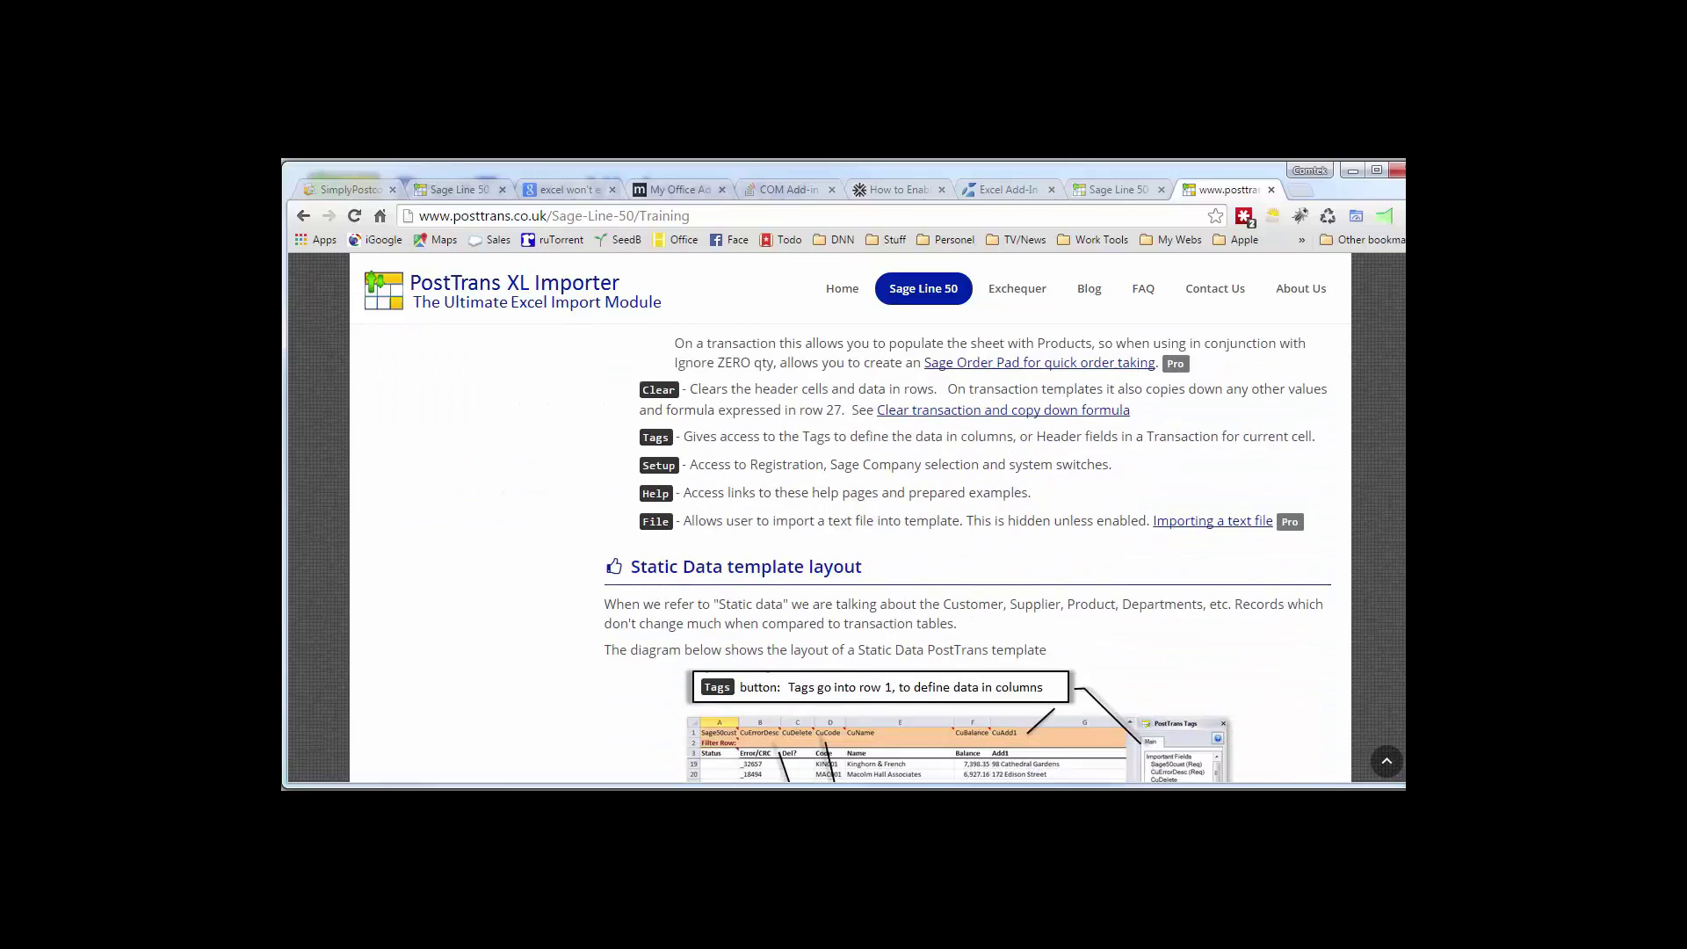
scroll(966, 553, "down", 8)
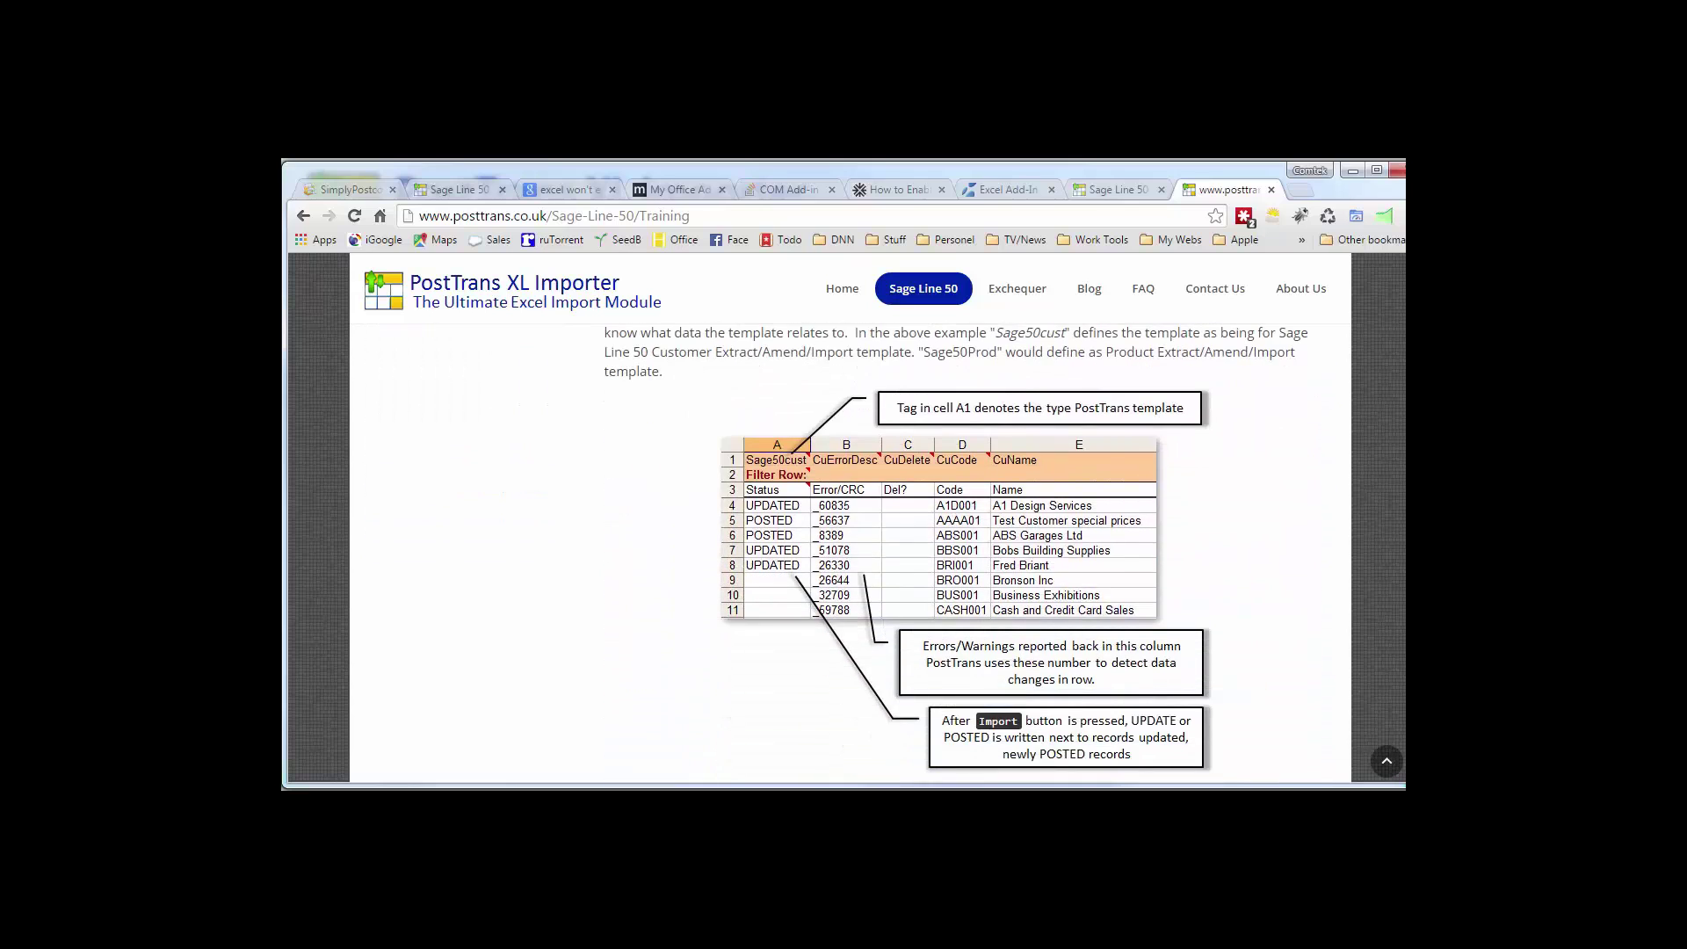
- Open the PostTrans website's Blog and browse through the article list
left_click(1089, 291)
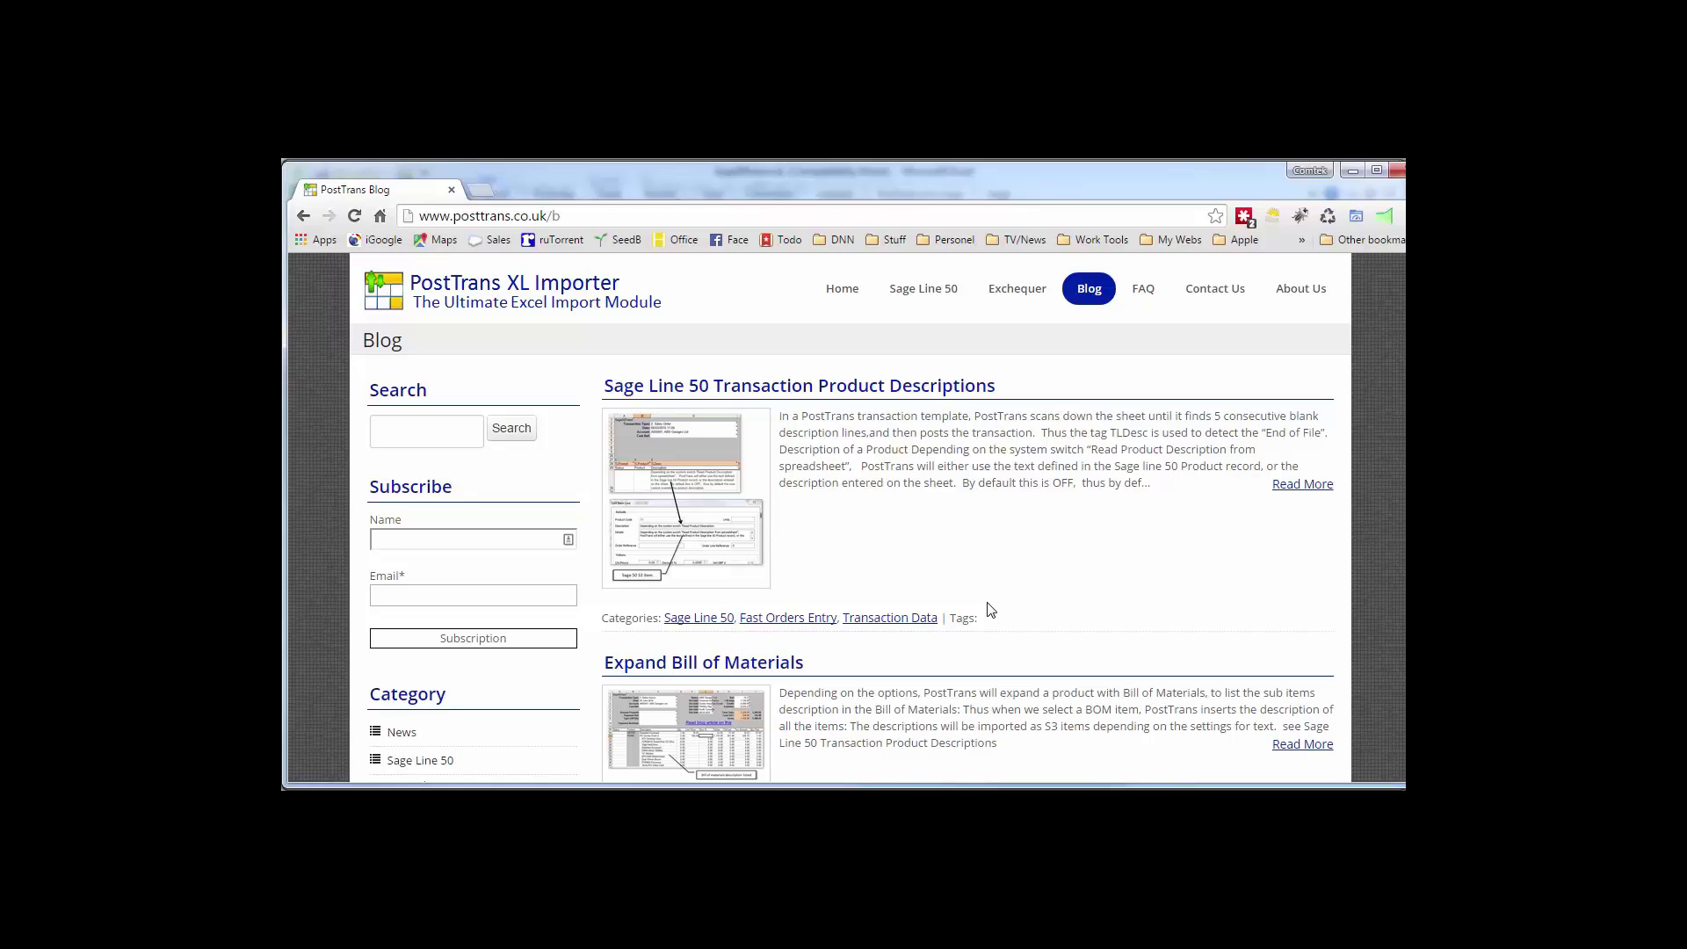
scroll(990, 608, "down", 2)
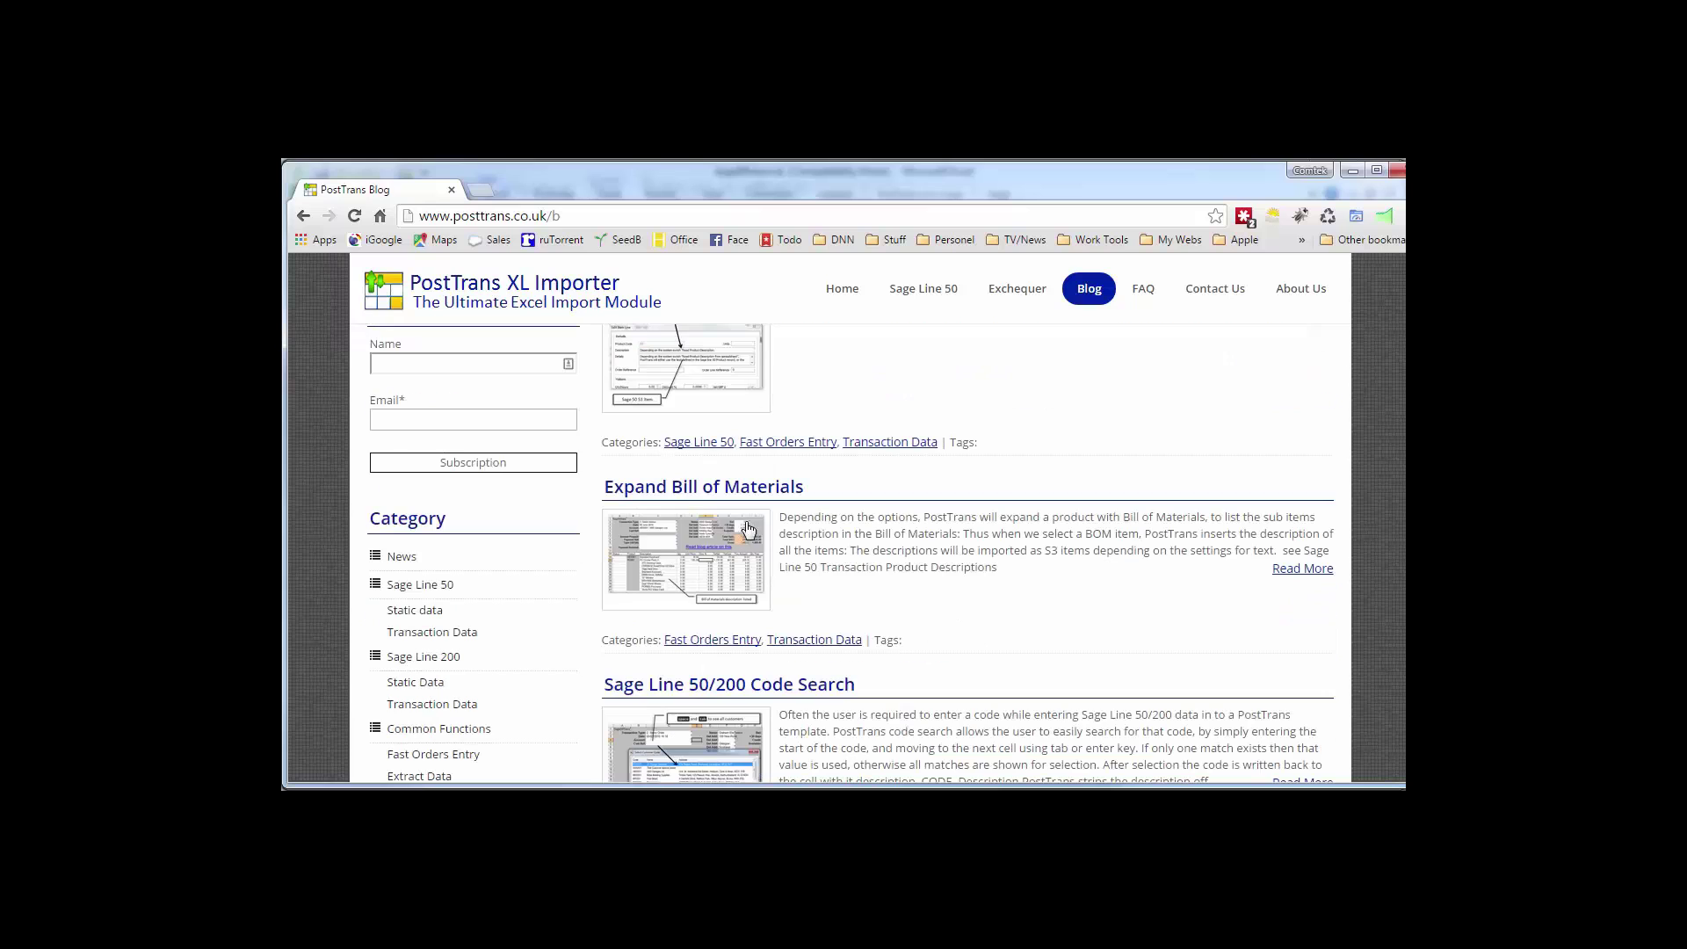
scroll(766, 511, "down", 3)
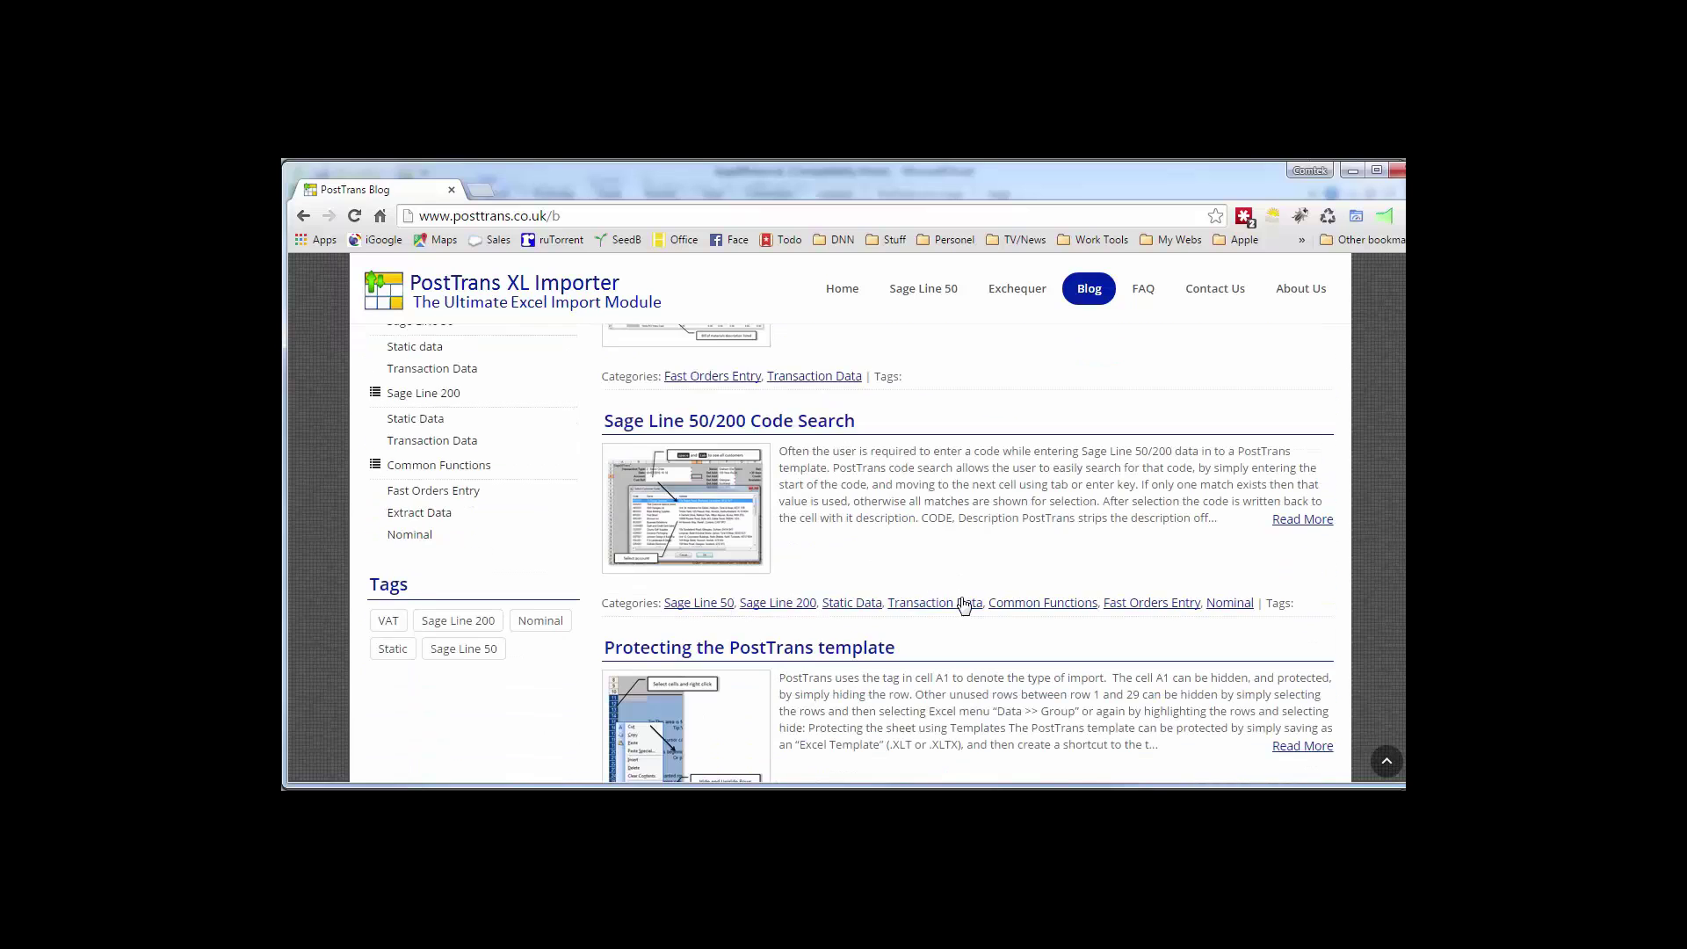
scroll(964, 604, "down", 8)
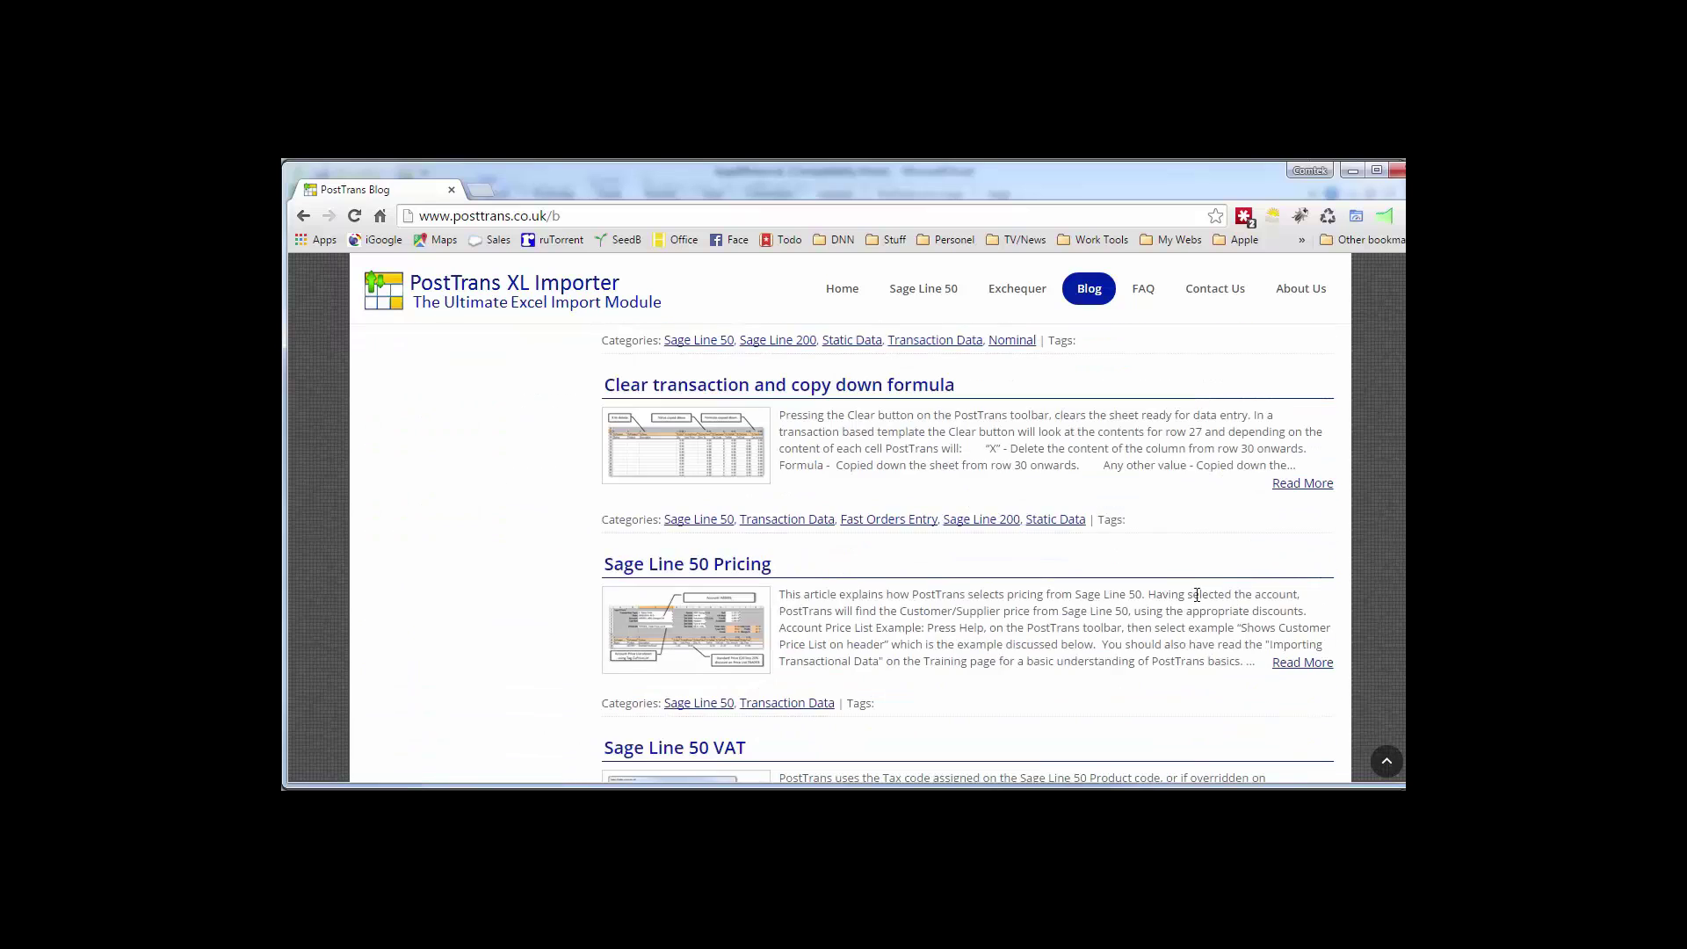
scroll(1197, 594, "down", 5)
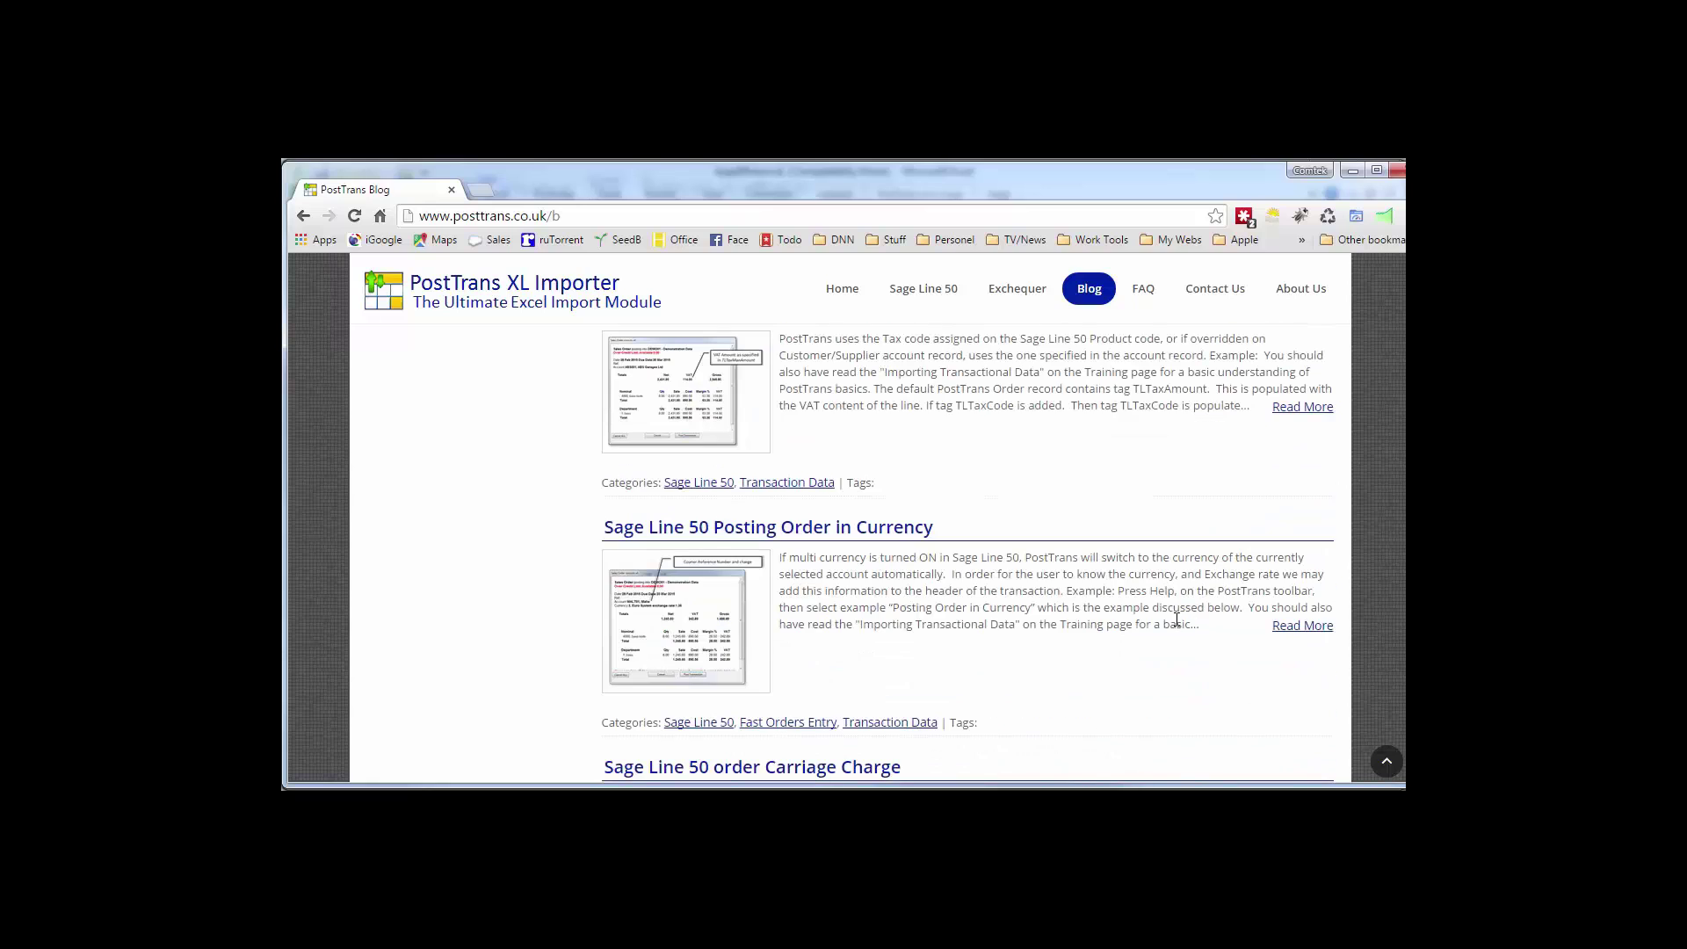
scroll(1177, 619, "down", 1)
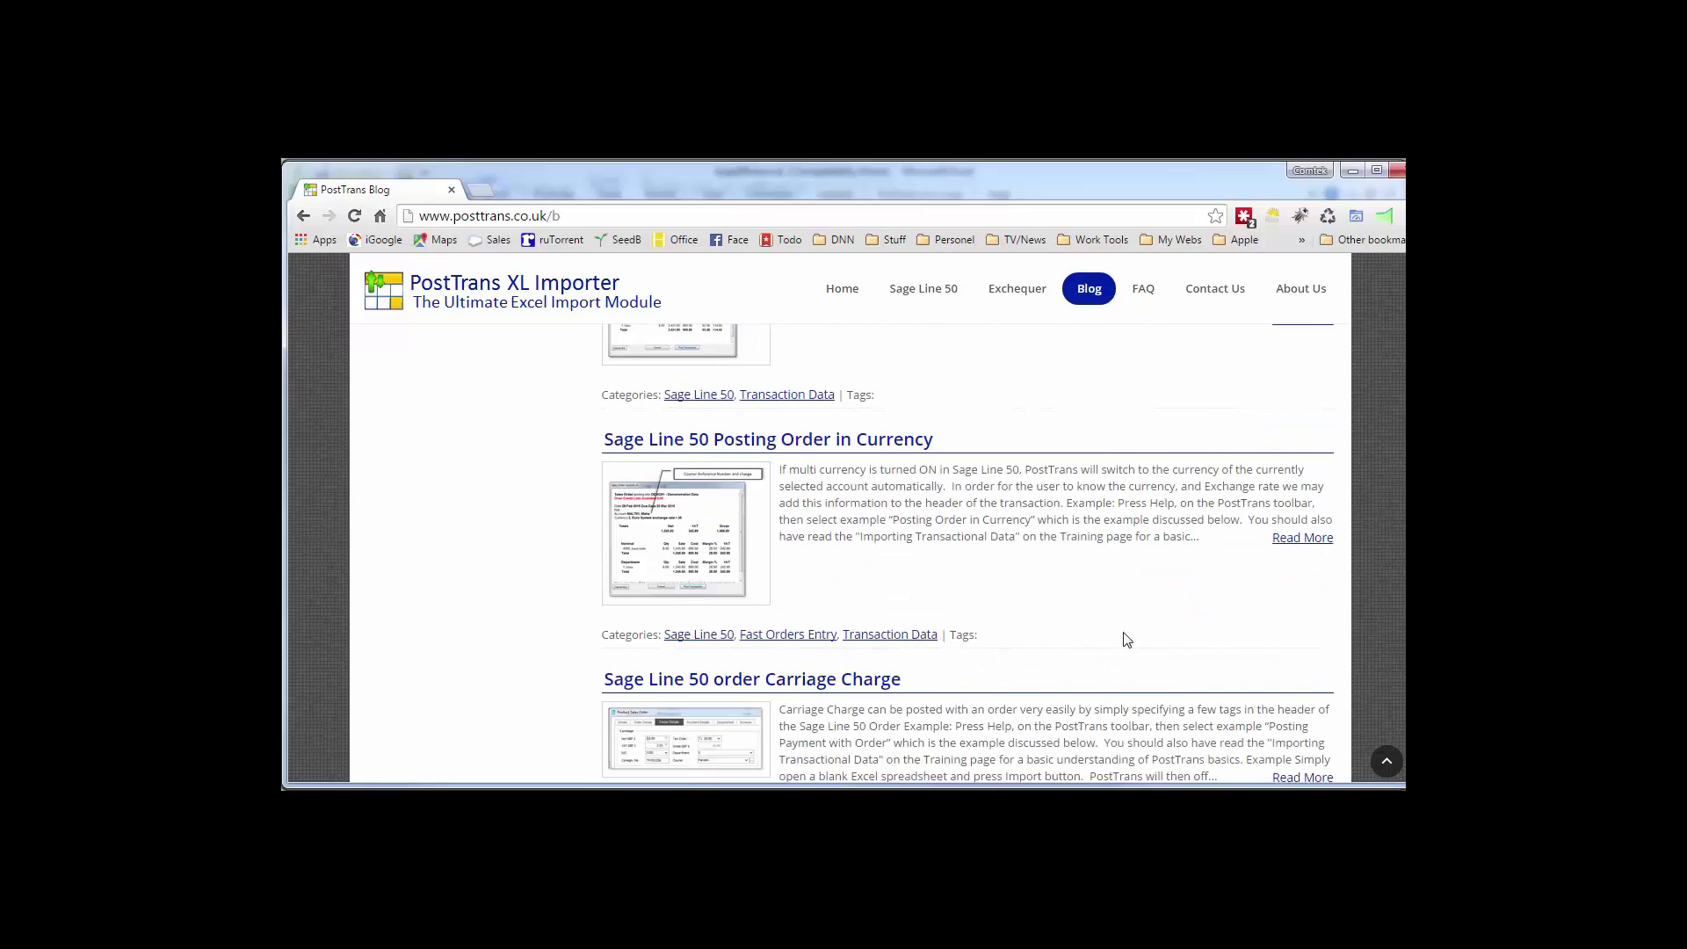
scroll(1157, 560, "up", 15)
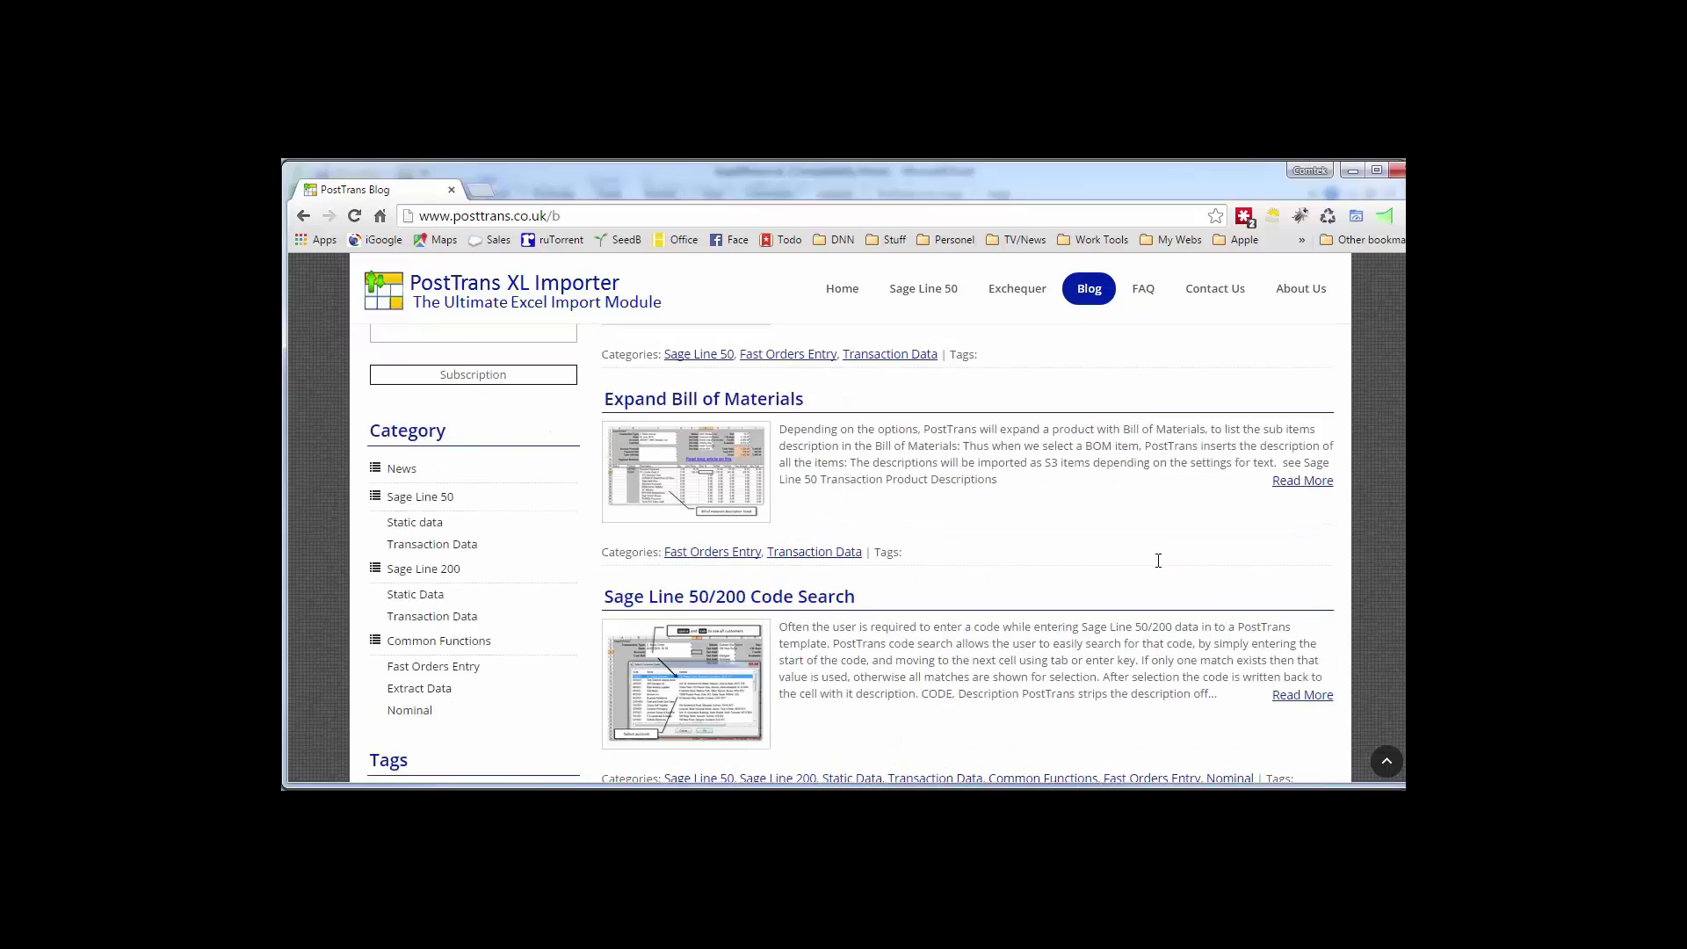
scroll(1158, 560, "up", 2)
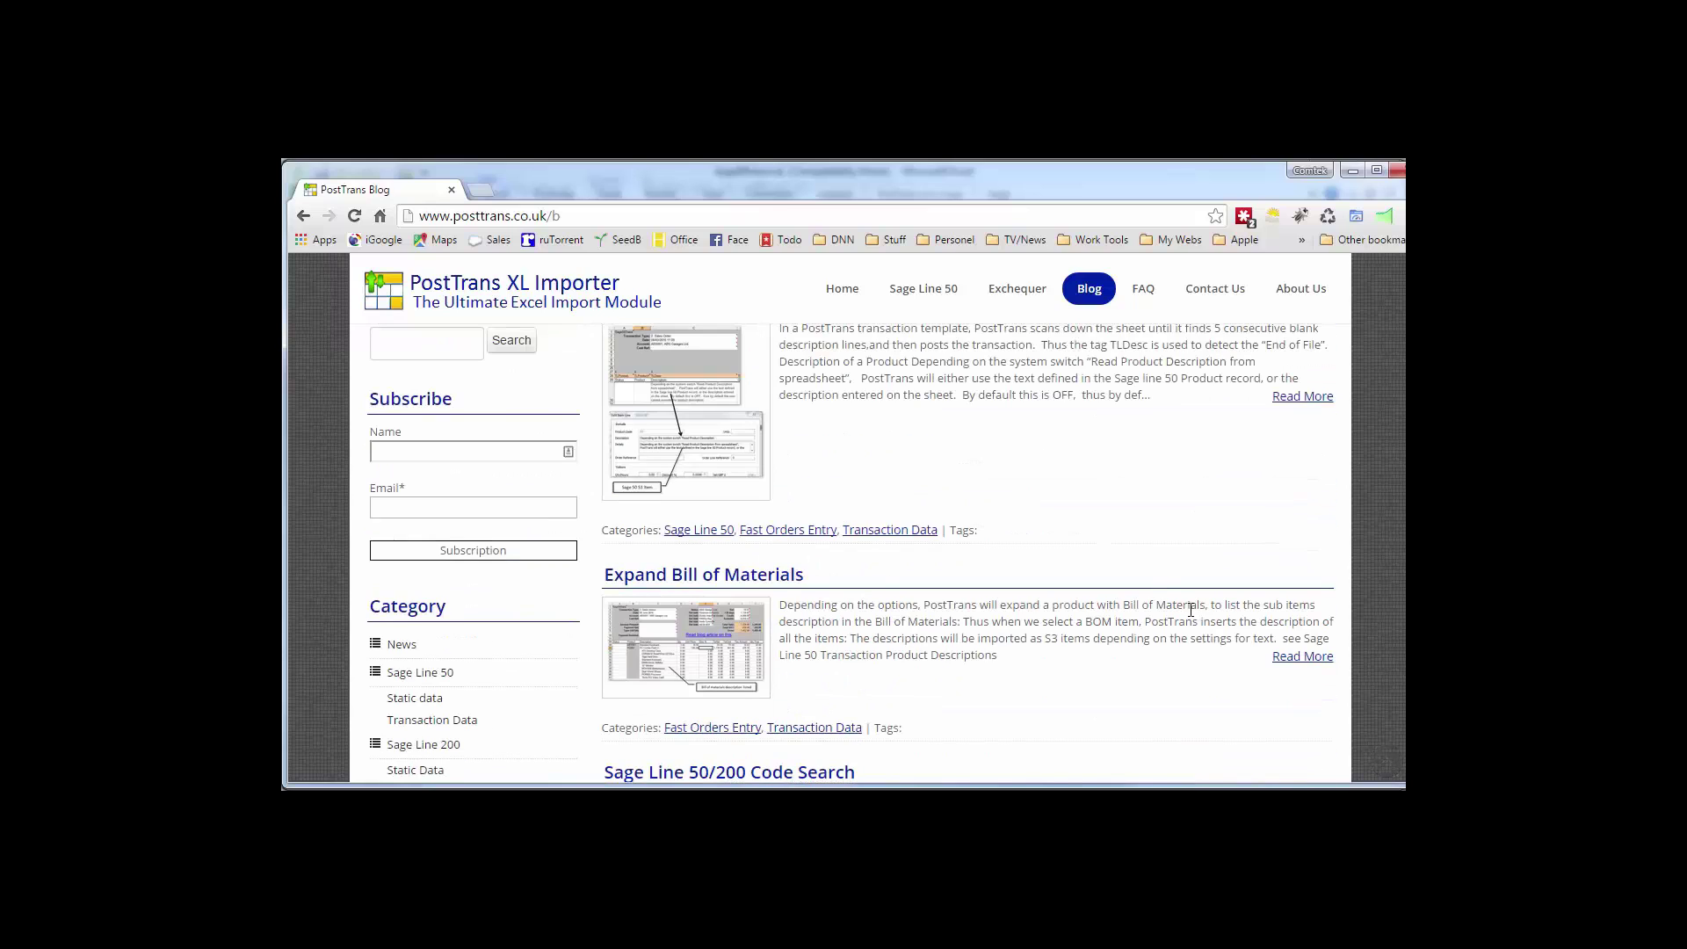
- Switch to Excel, open the "How Descriptions are Imported" help for the TLDesc tag, and read the article
key("alt+Tab")
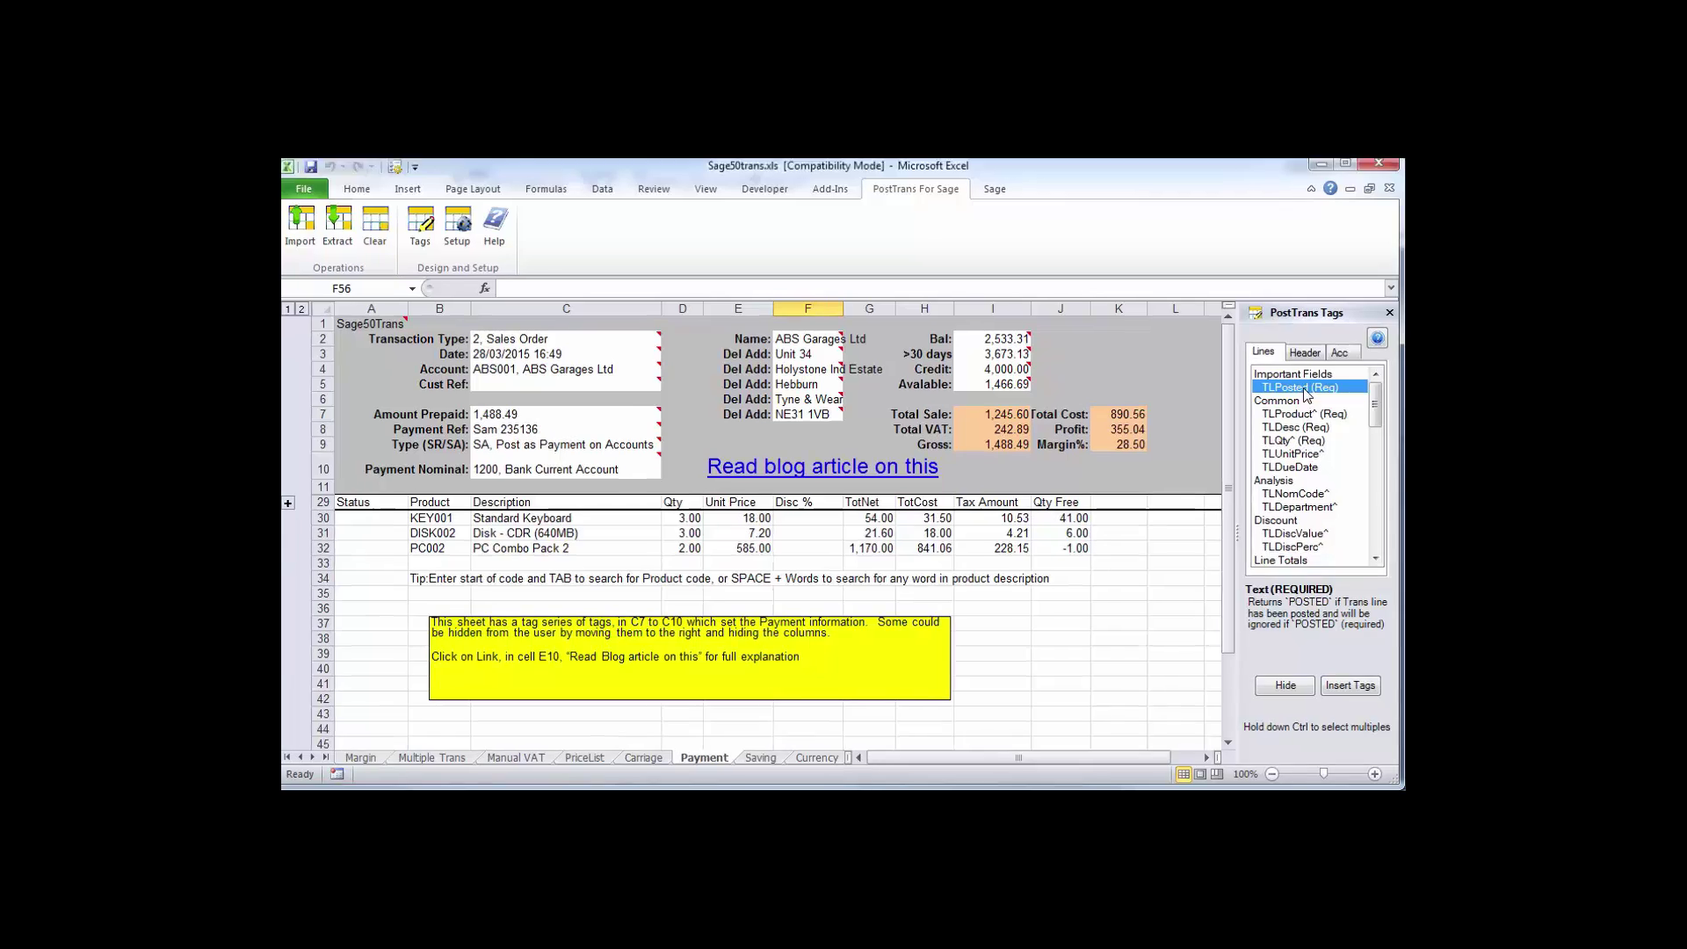
left_click(1298, 417)
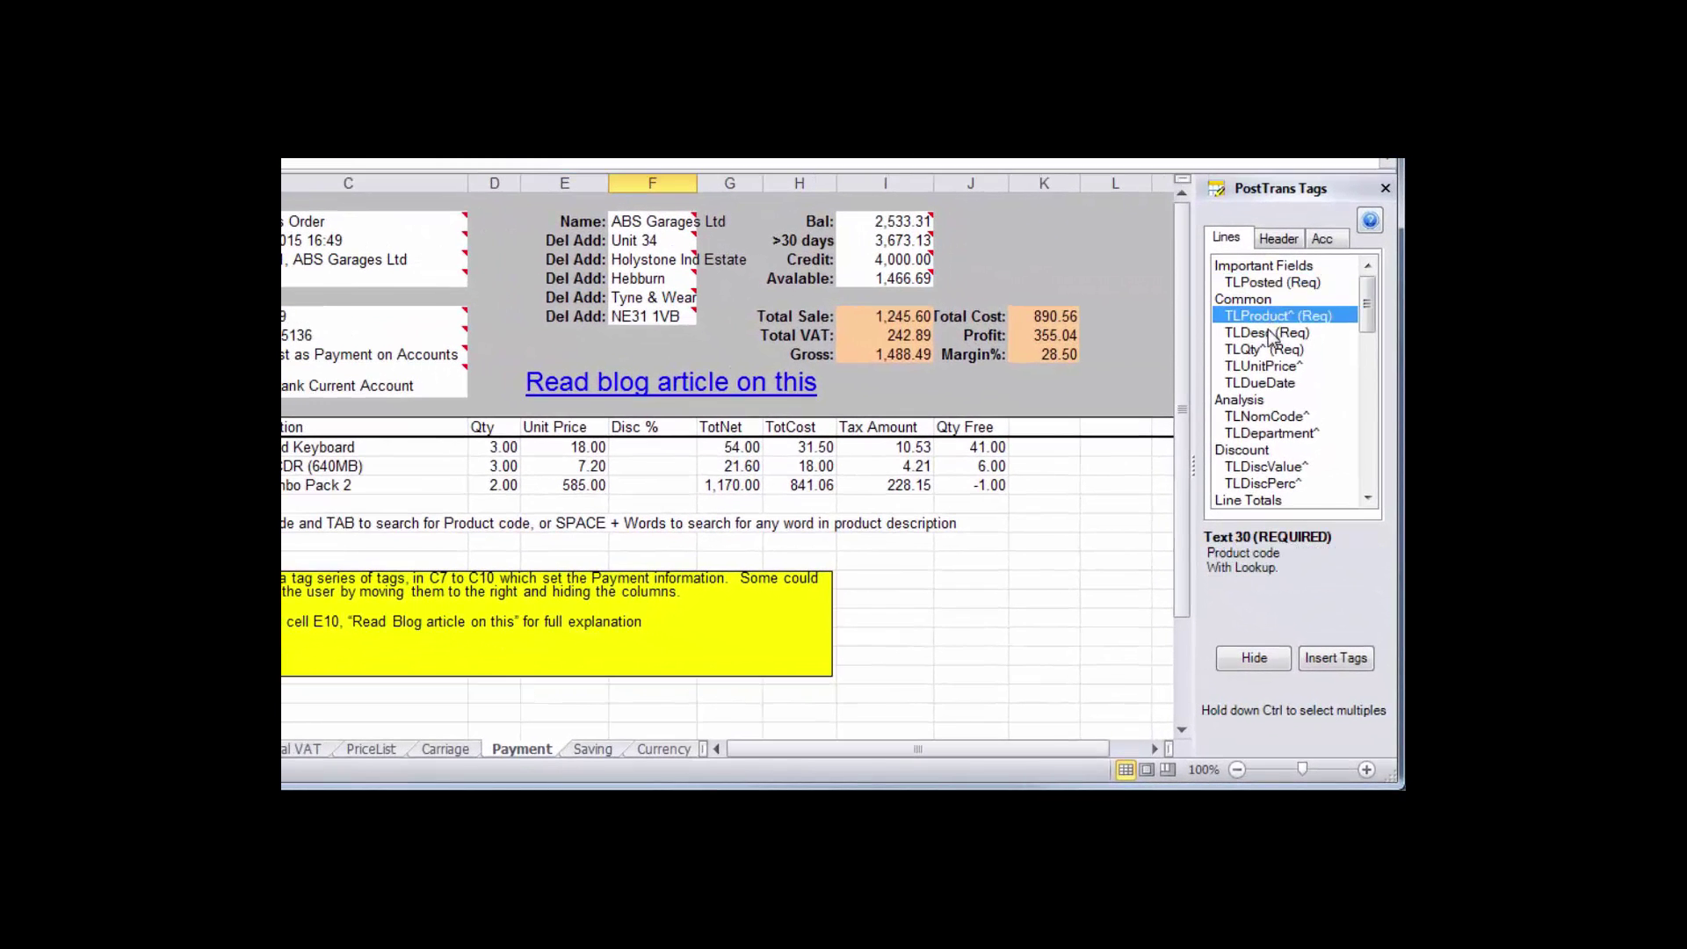
left_click(1269, 334)
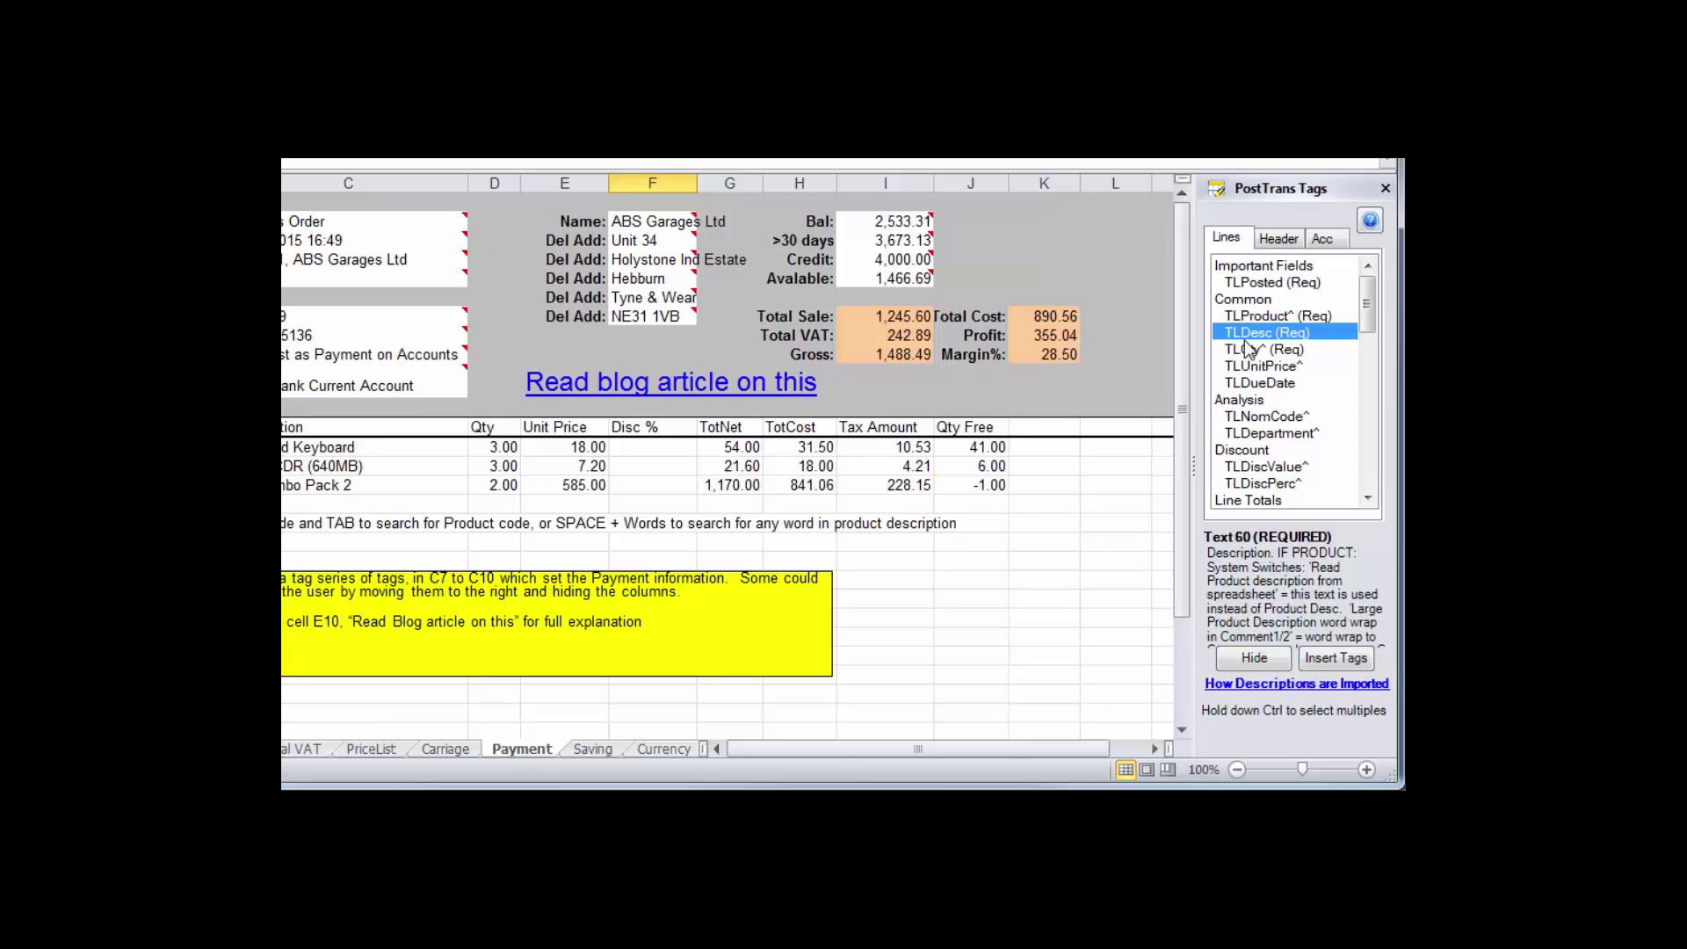
left_click(1280, 687)
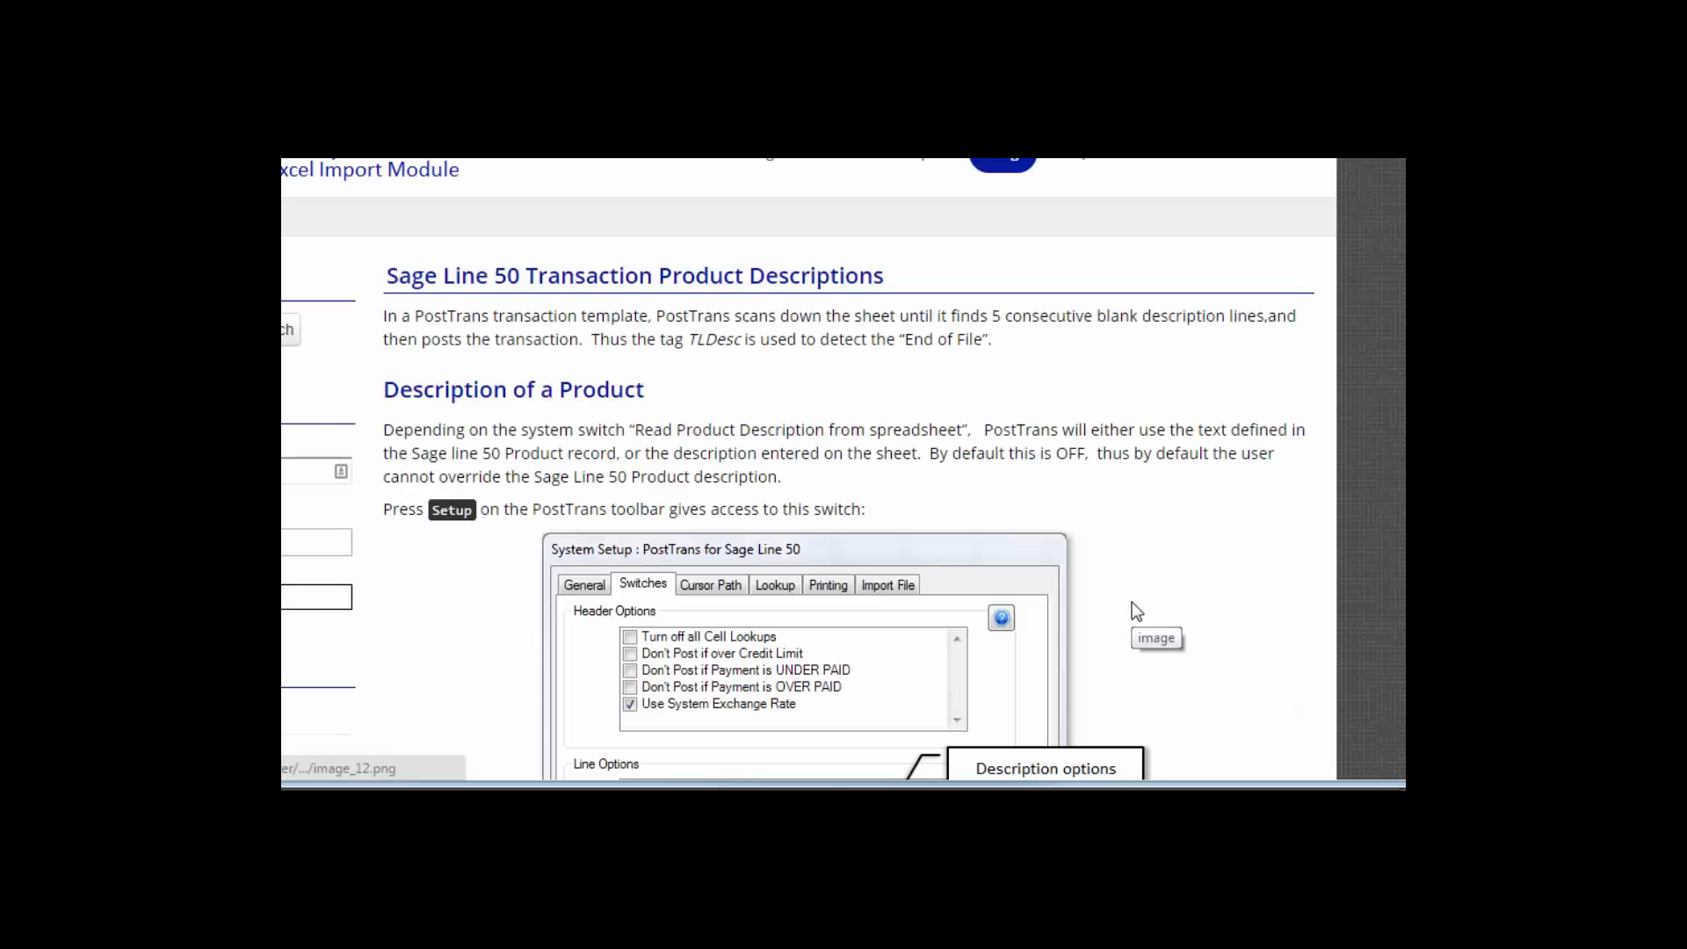
scroll(1174, 621, "down", 10)
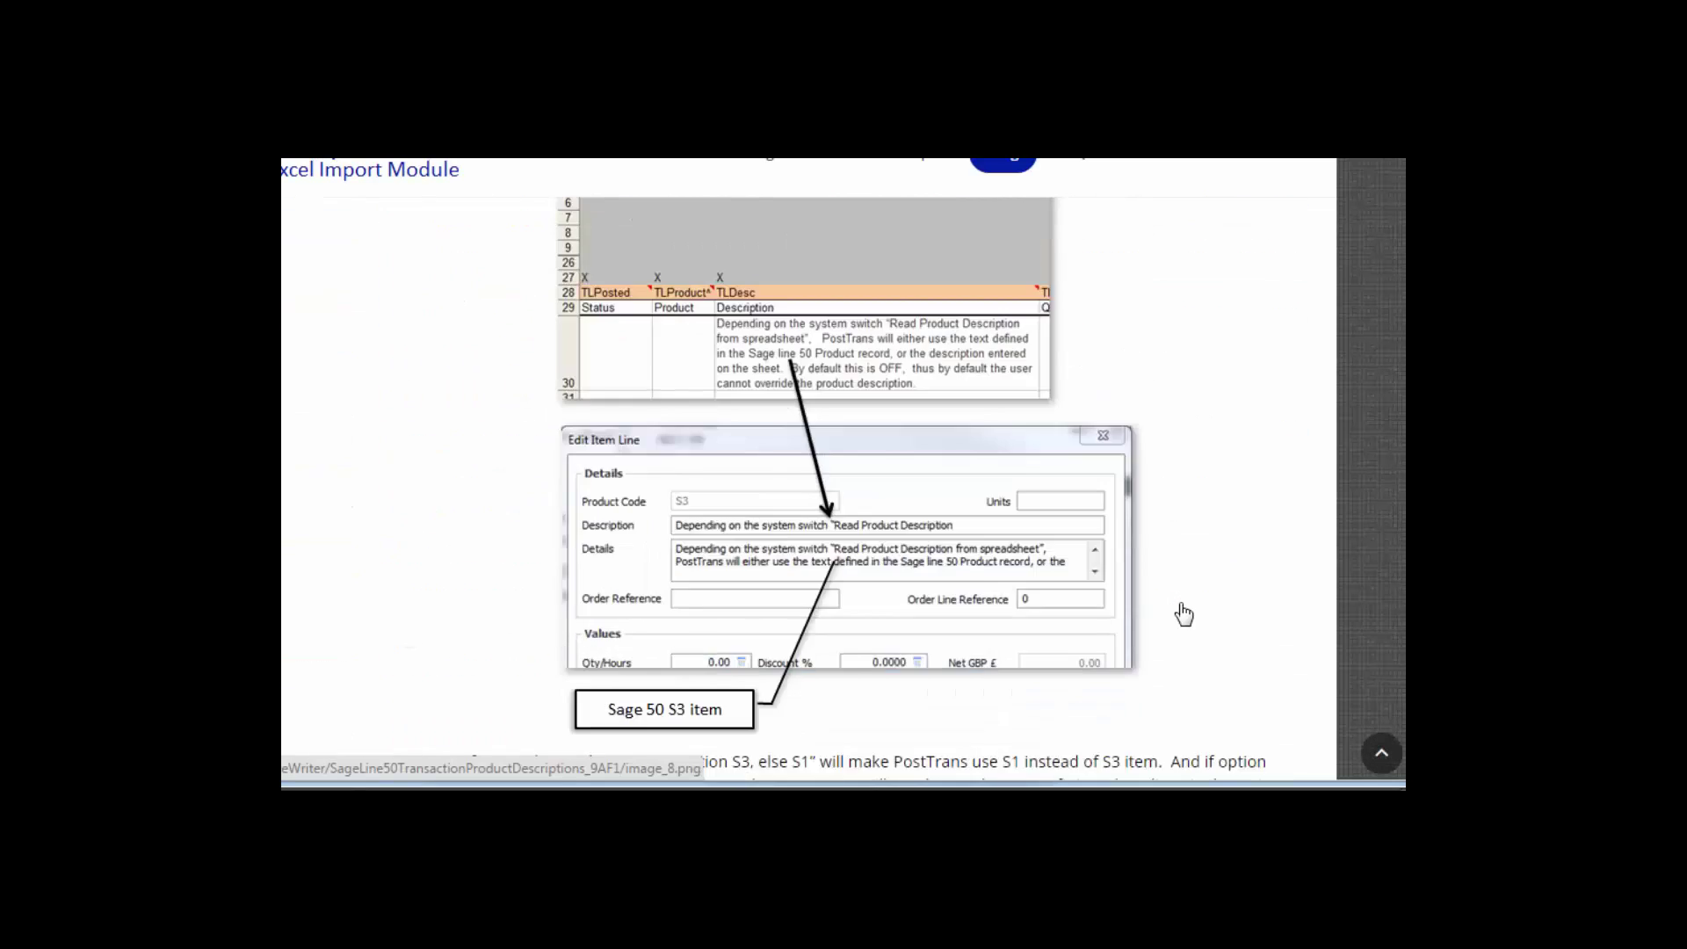
scroll(1183, 614, "down", 8)
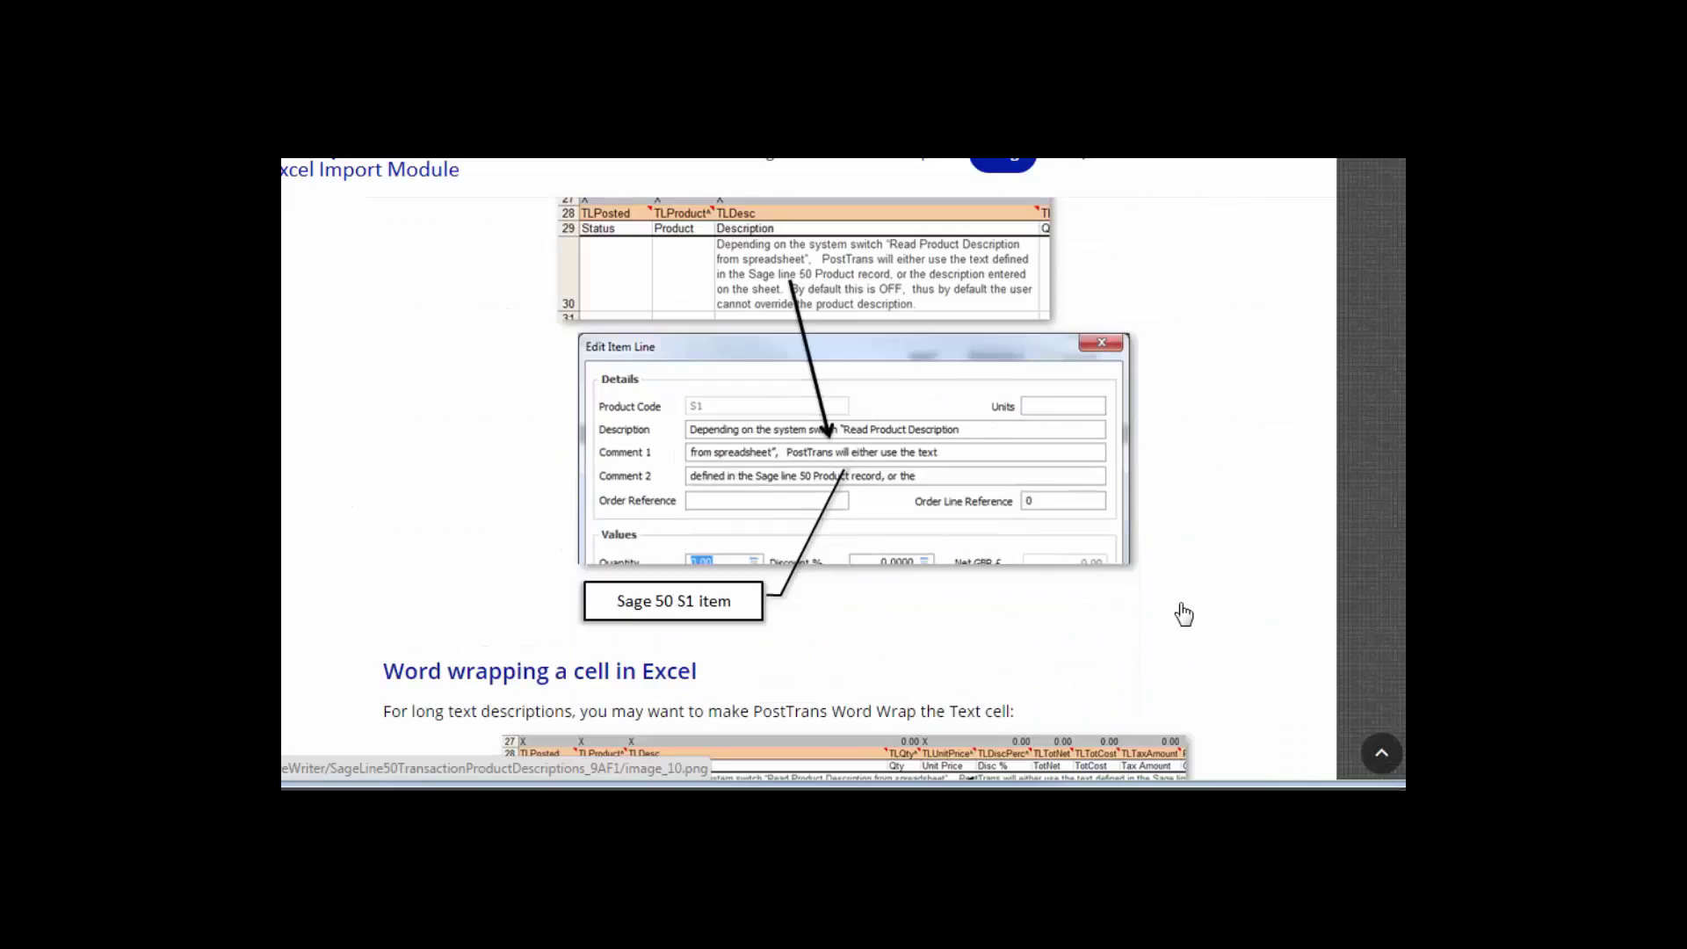
scroll(1183, 614, "down", 6)
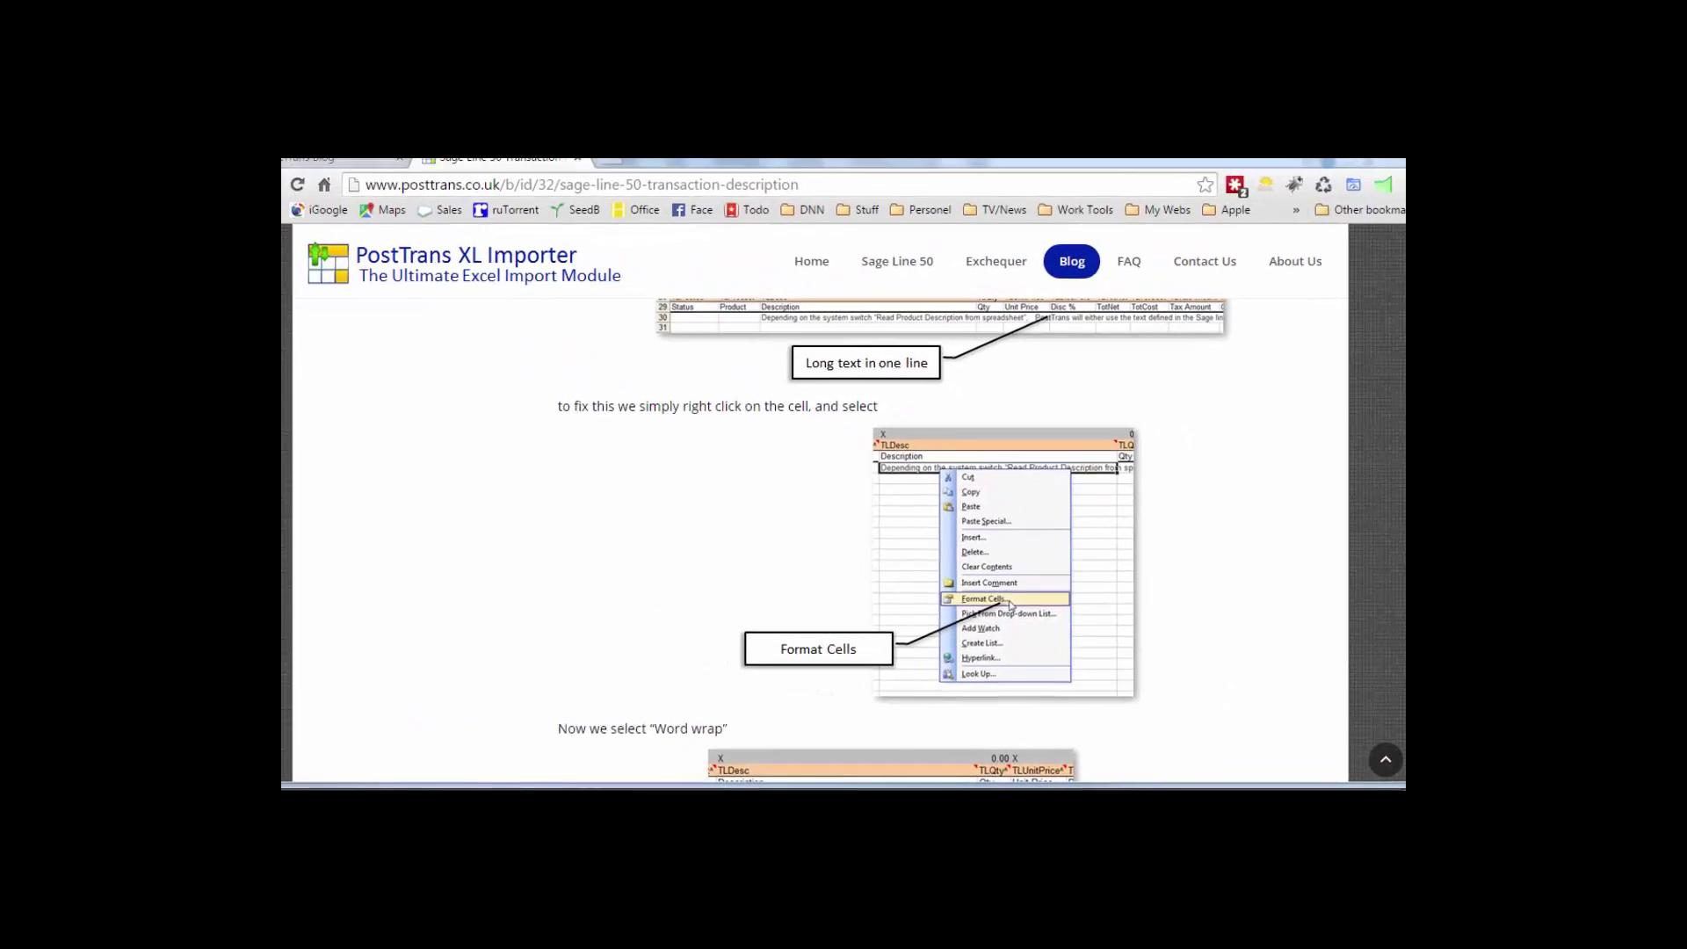
- Return to Excel, look up the Training on Transactional templates topic in the PostTrans help, and close the help window
key("alt+Tab")
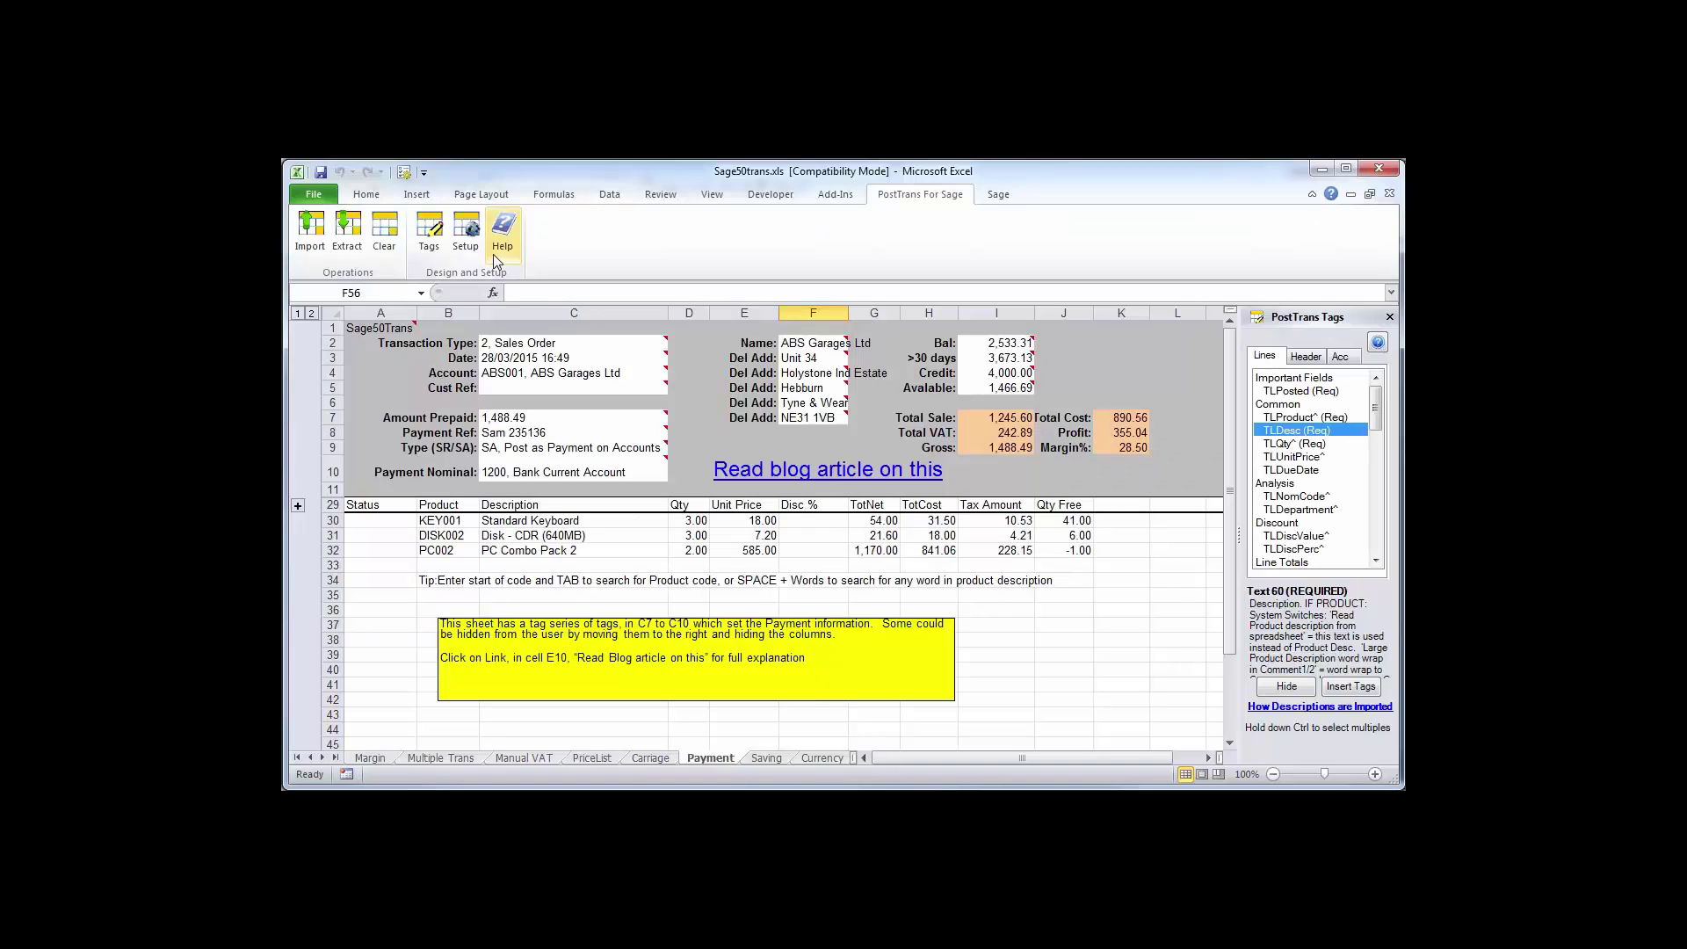
left_click(501, 235)
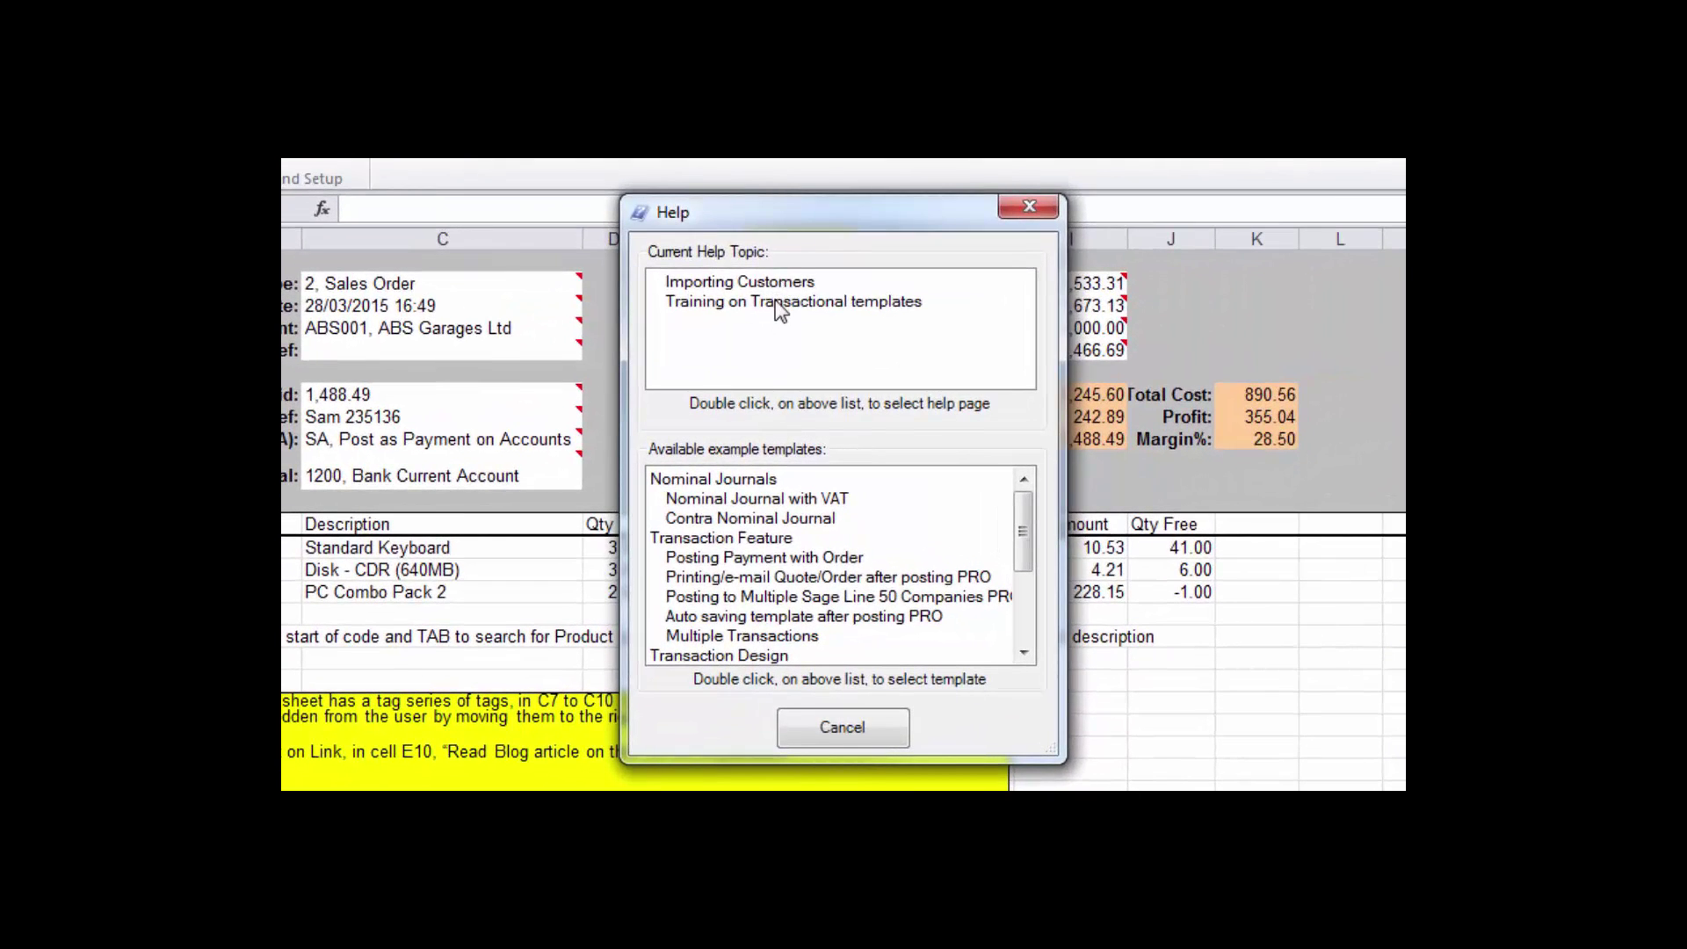
left_click(774, 304)
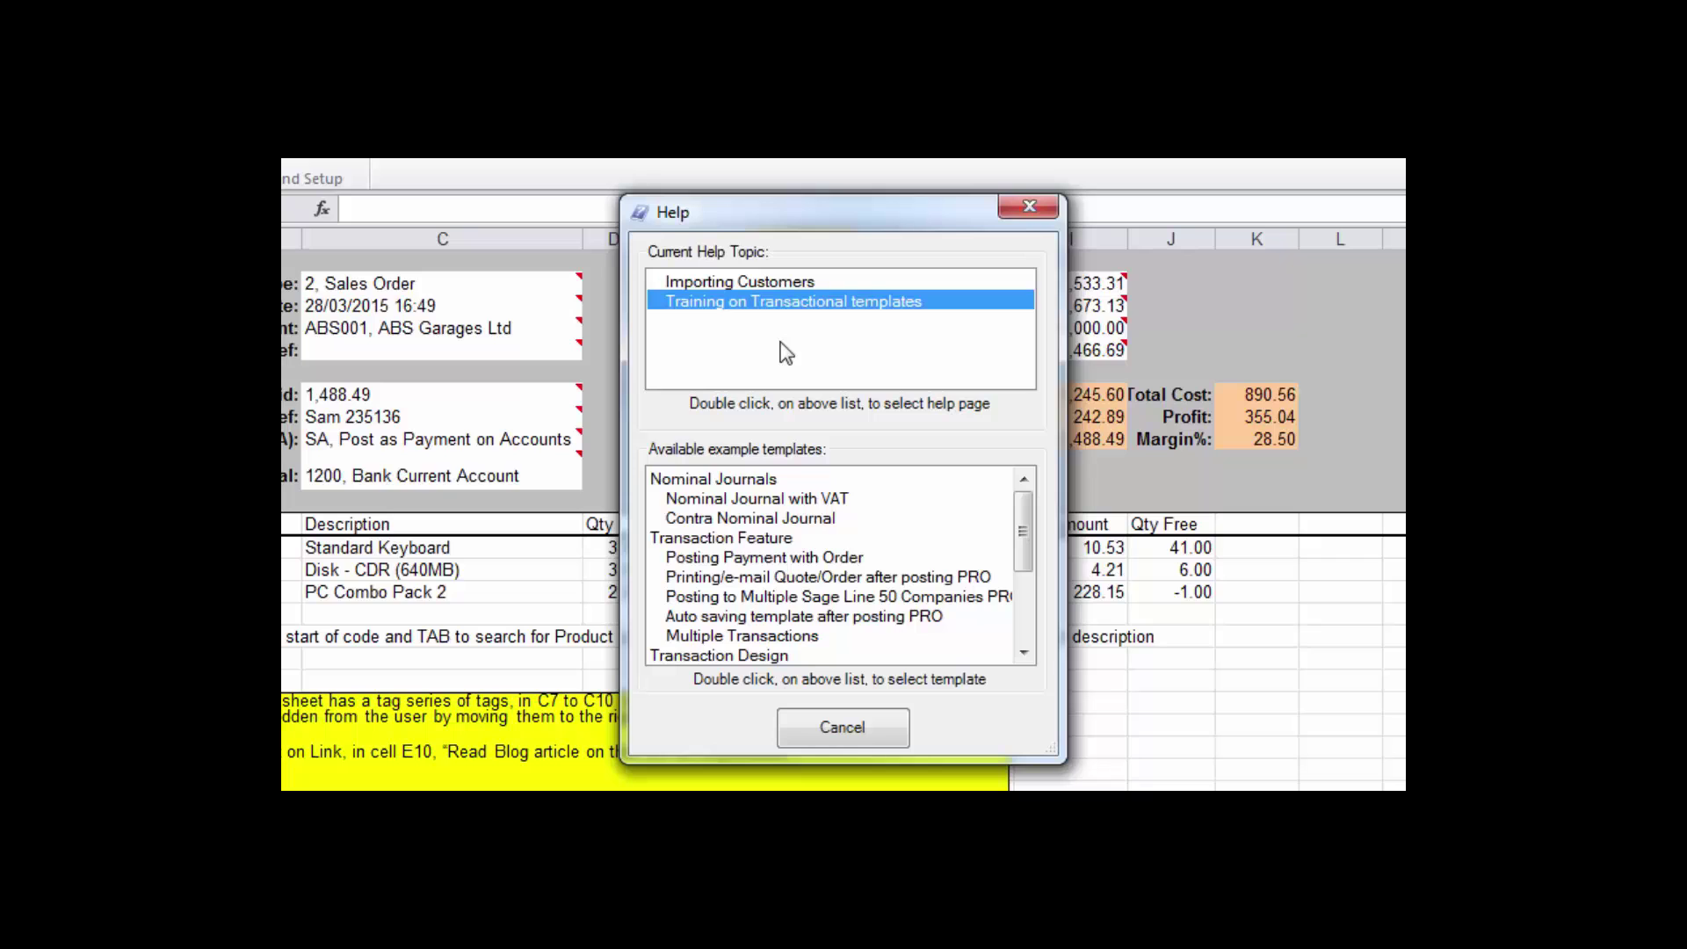
left_click(848, 733)
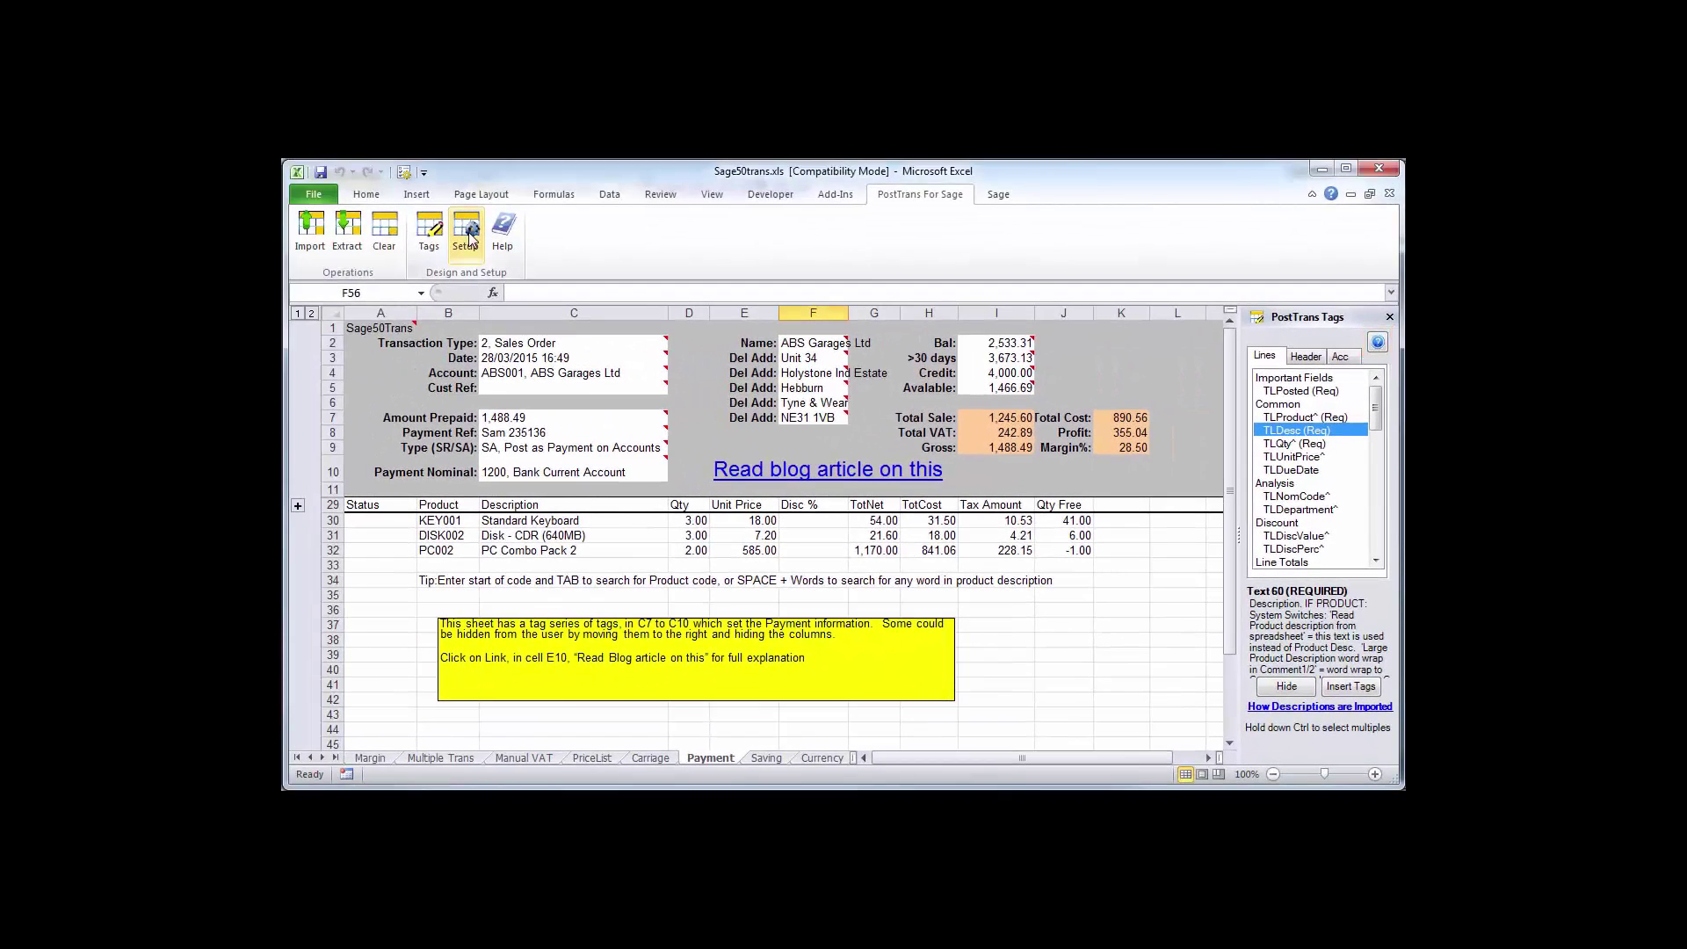
- Open the Cursor Path help article from the PostTrans system setup and read how to define the cursor path
left_click(469, 235)
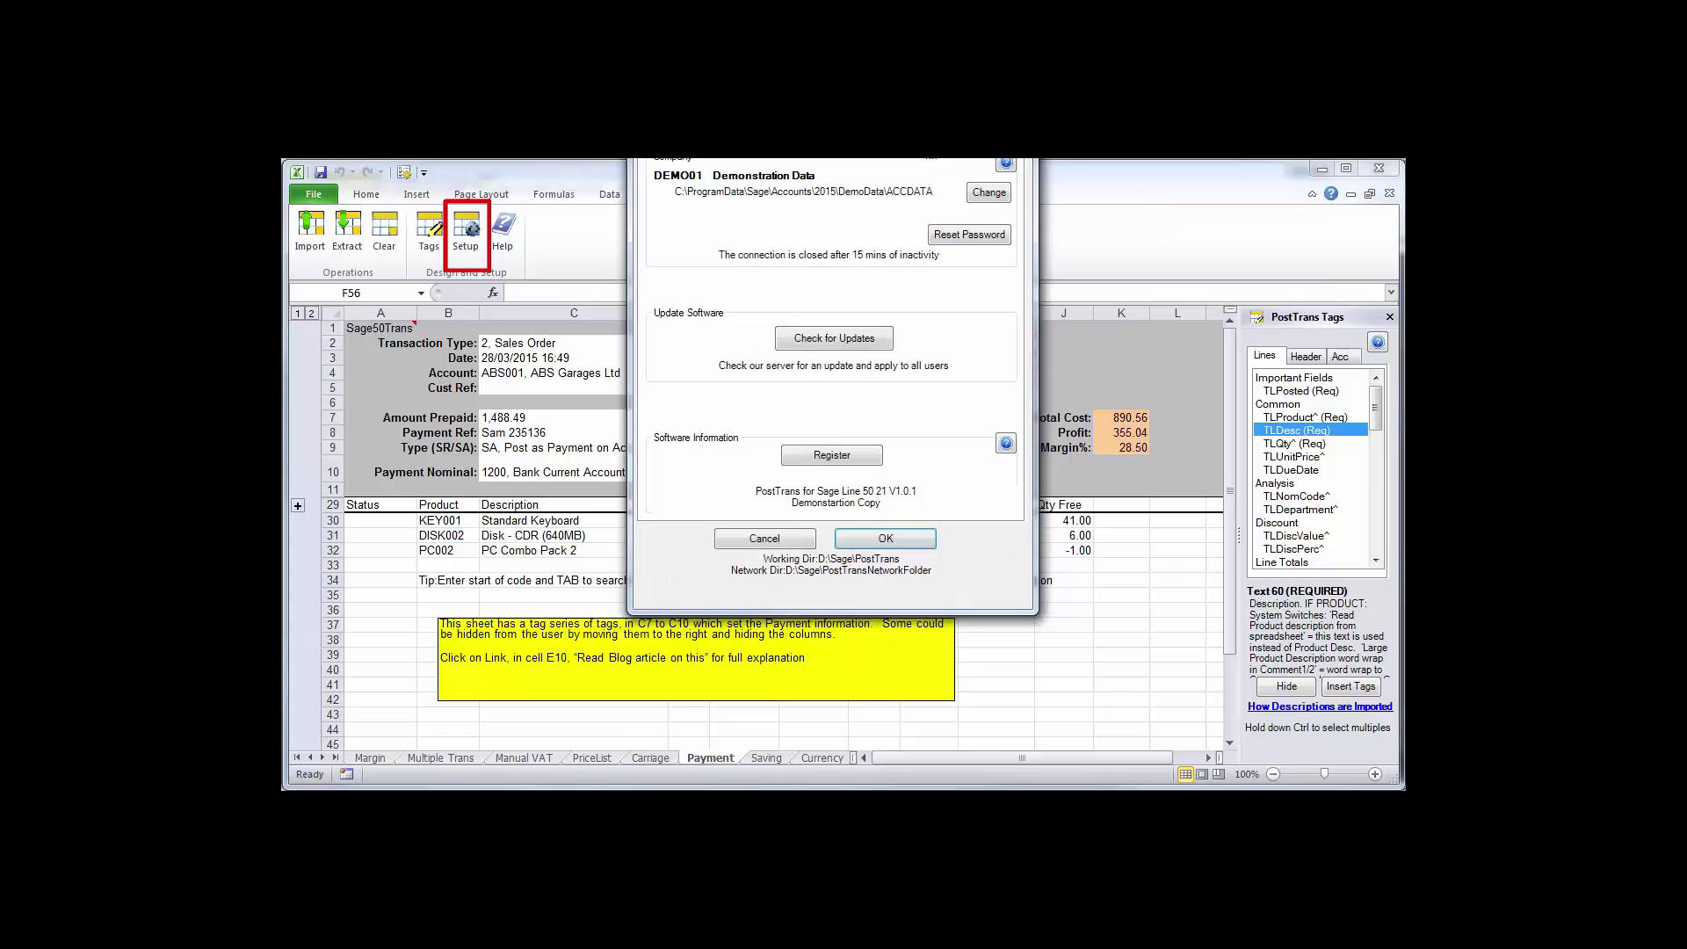
left_click_drag(928, 107, 912, 230)
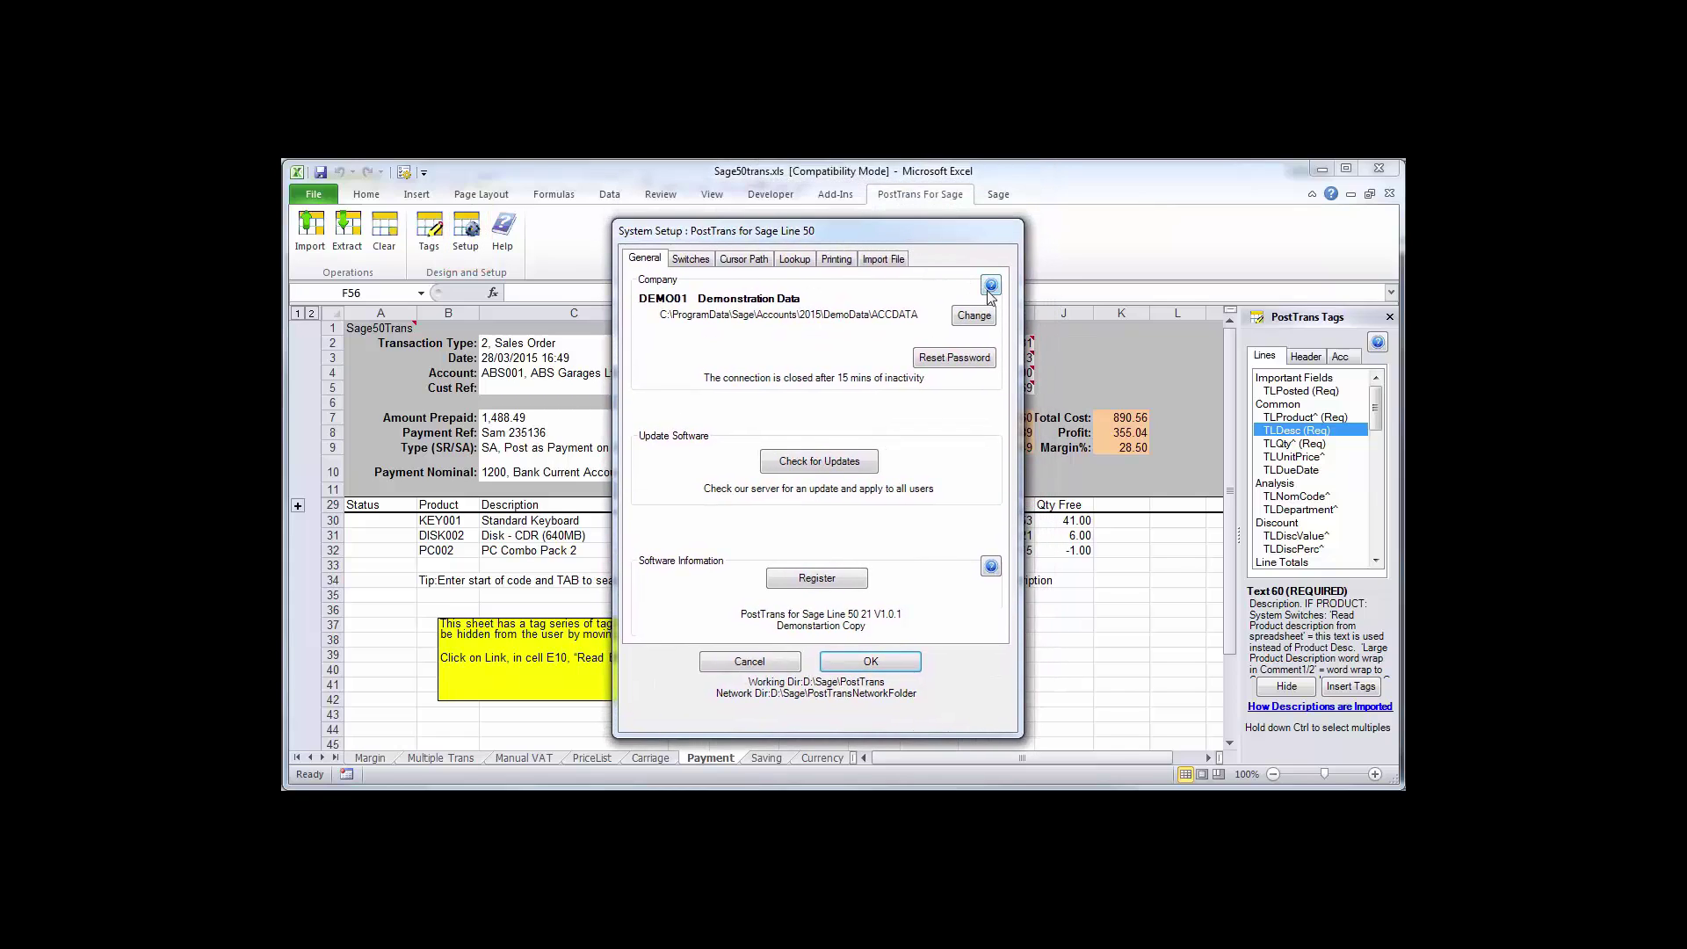
left_click(747, 260)
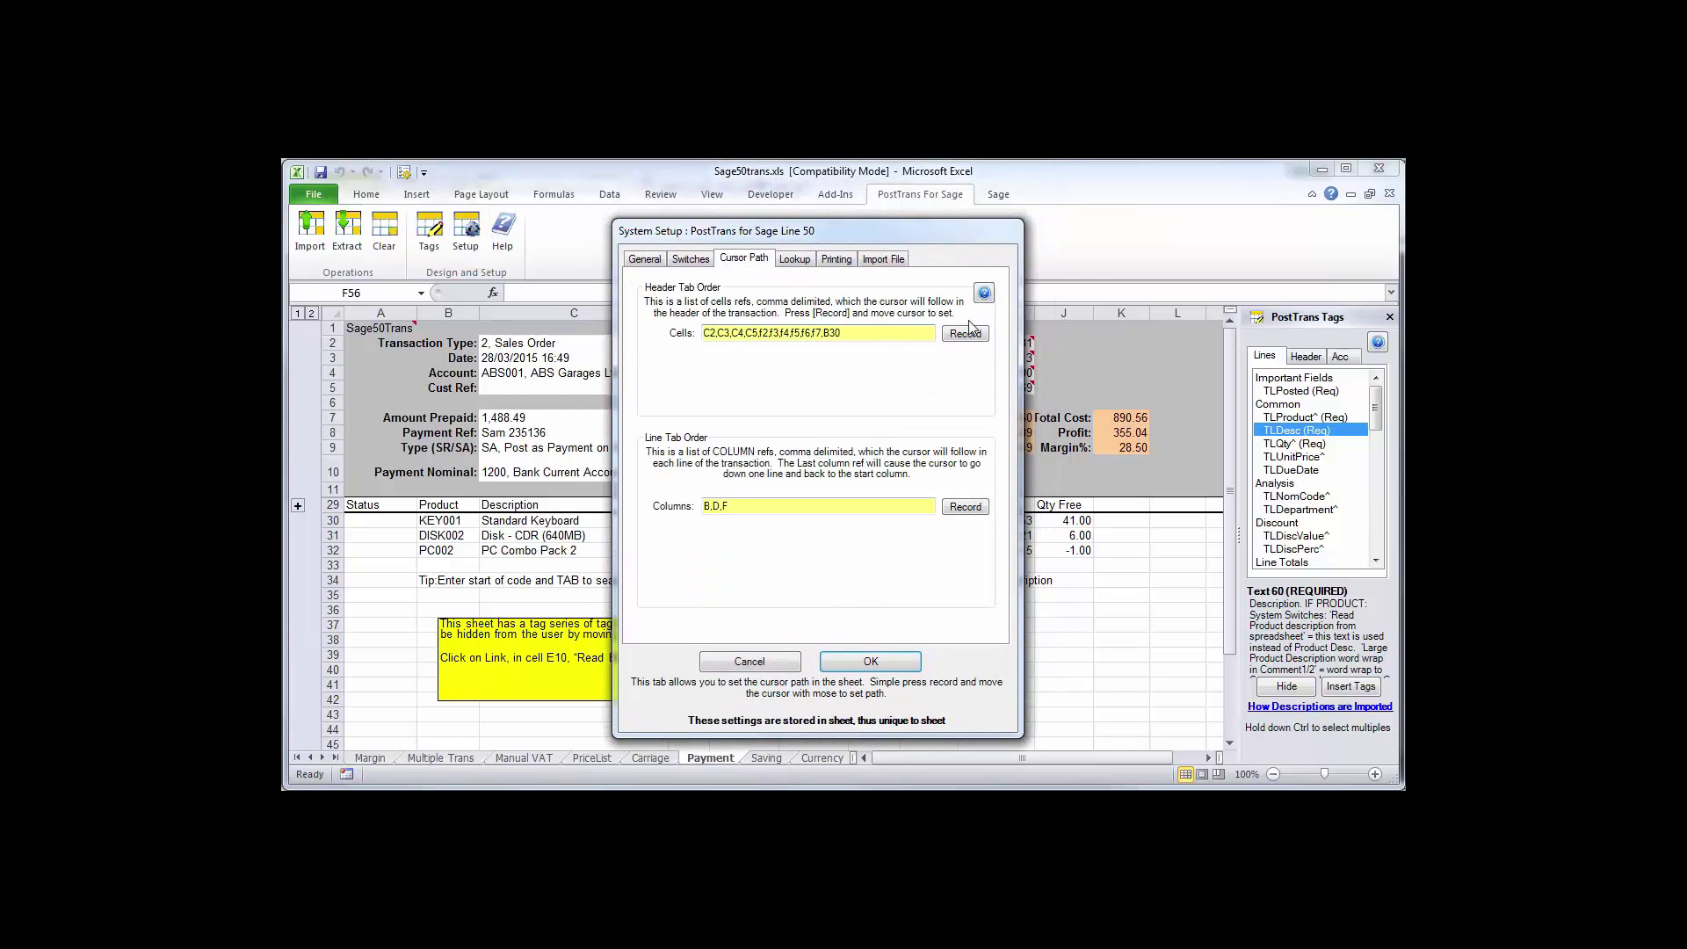
left_click(984, 295)
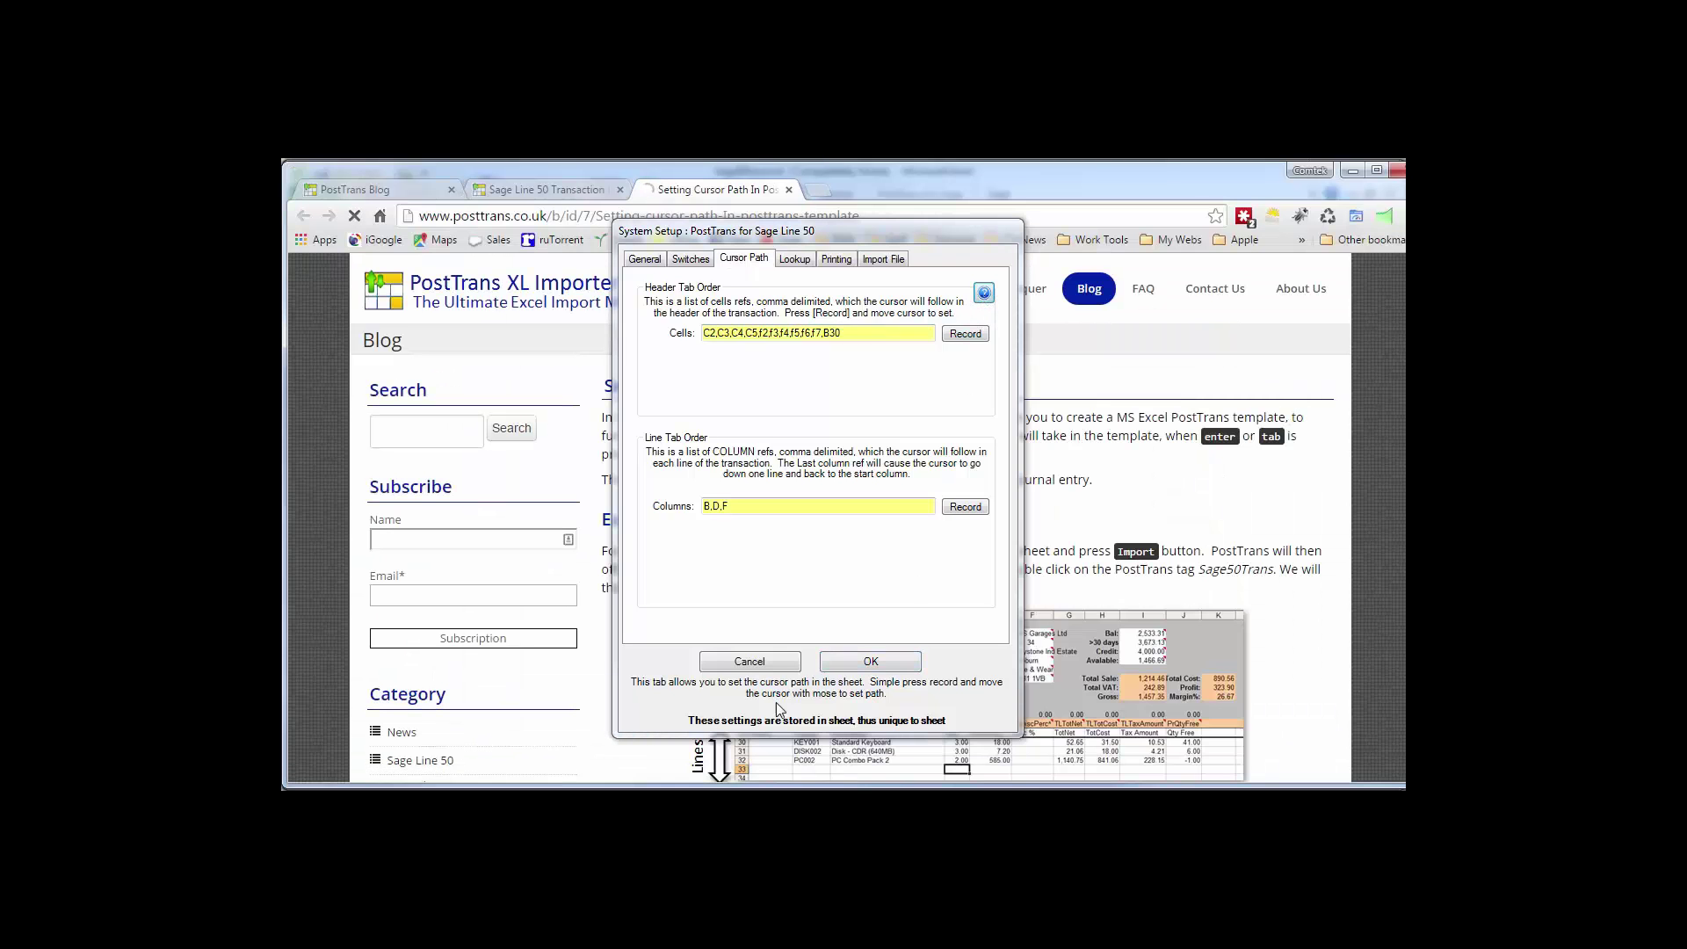
left_click(773, 668)
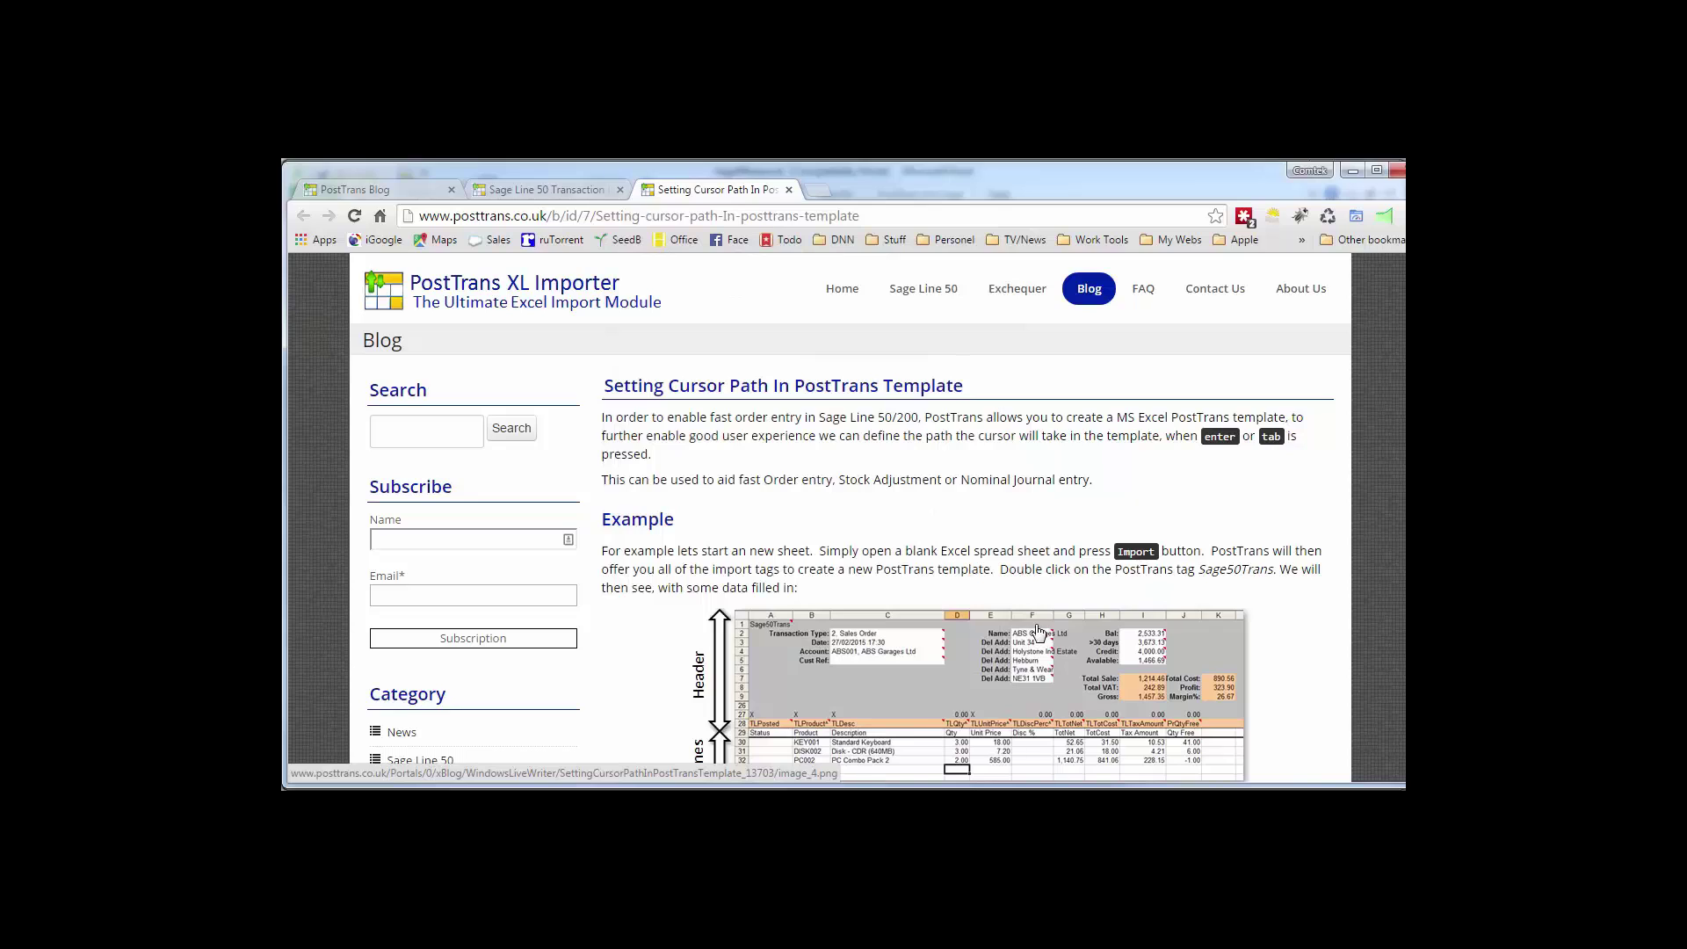
scroll(1037, 625, "down", 3)
scroll(1036, 625, "down", 5)
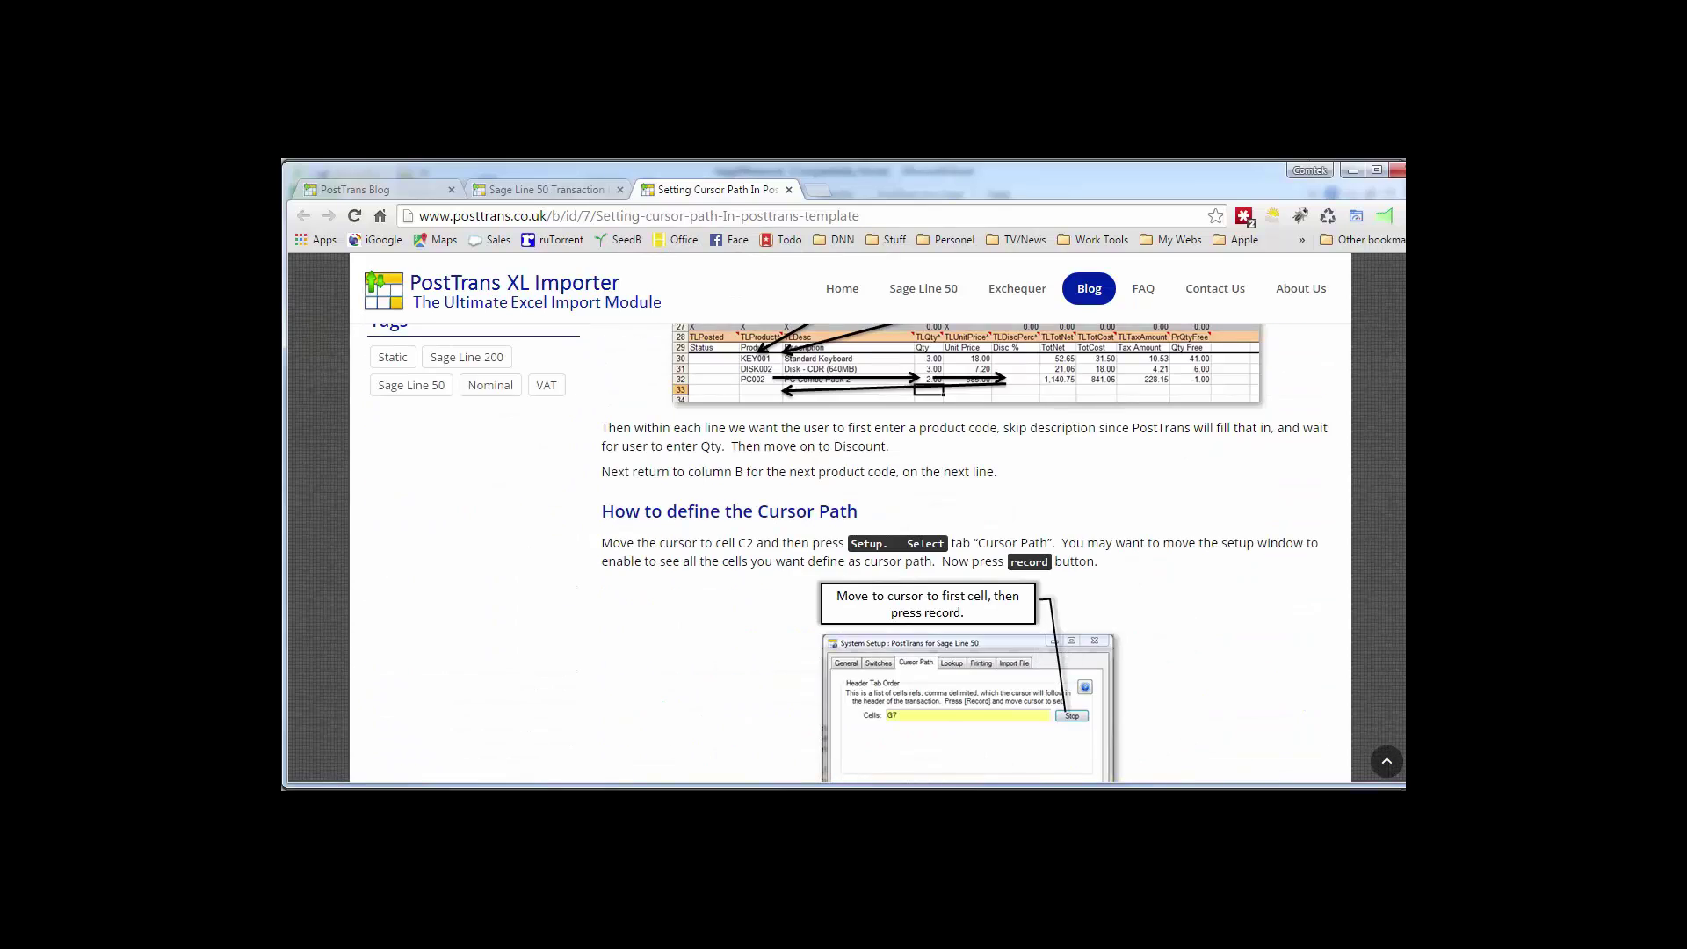
key("alt+Tab")
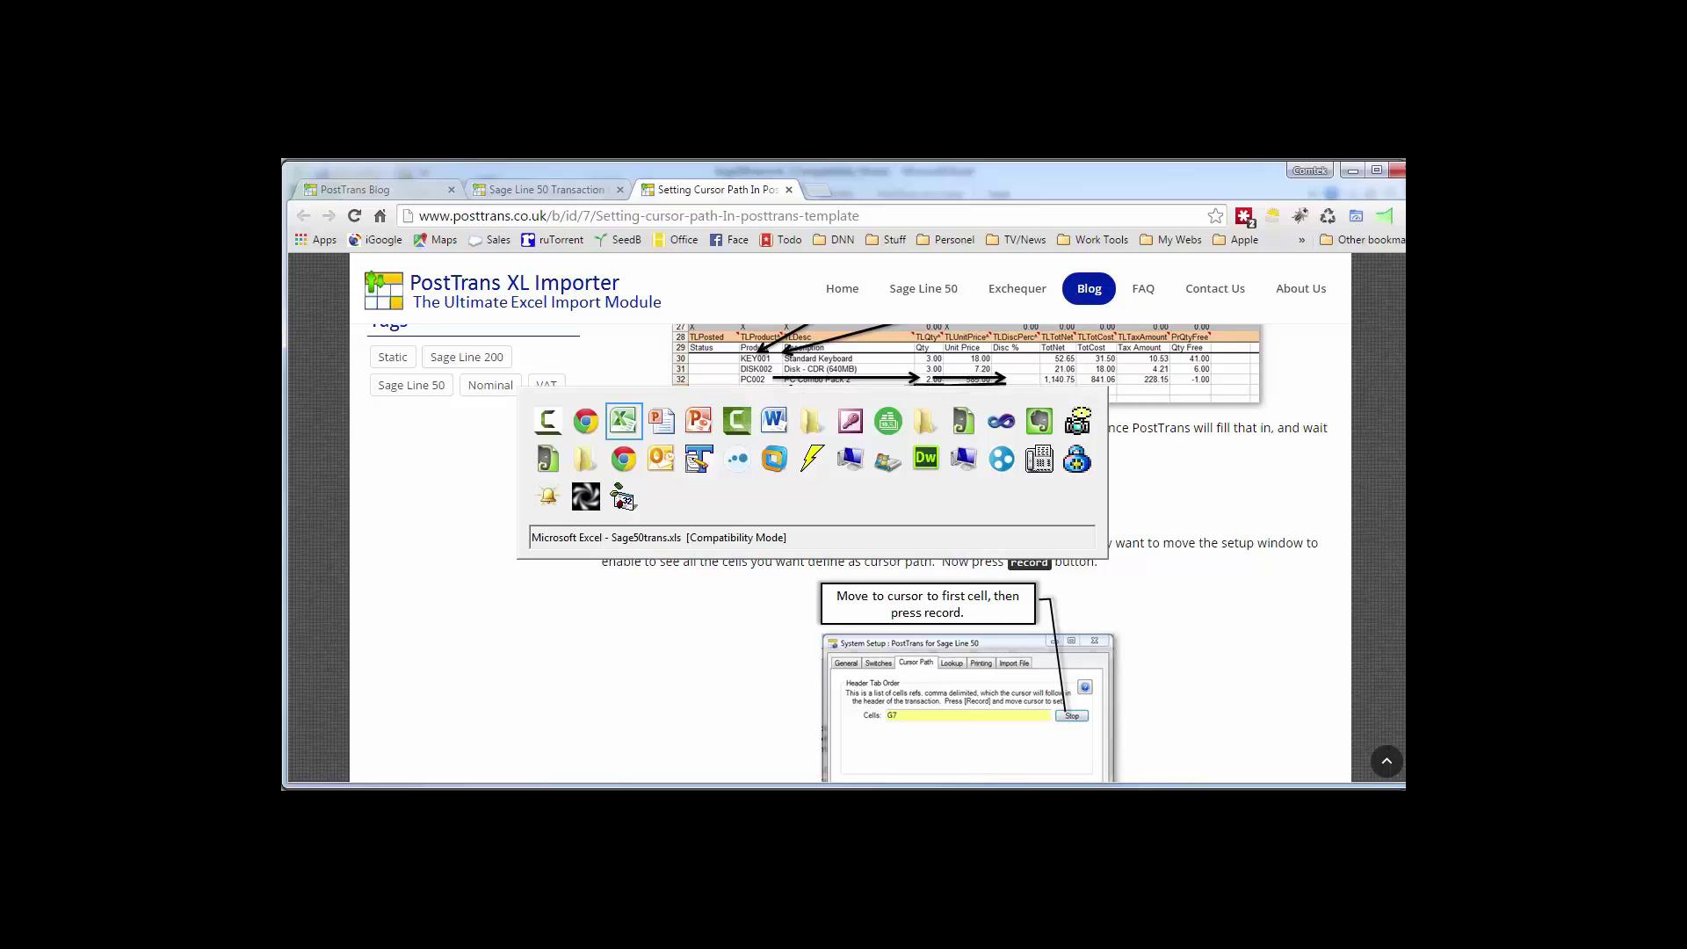
key("alt+Tab")
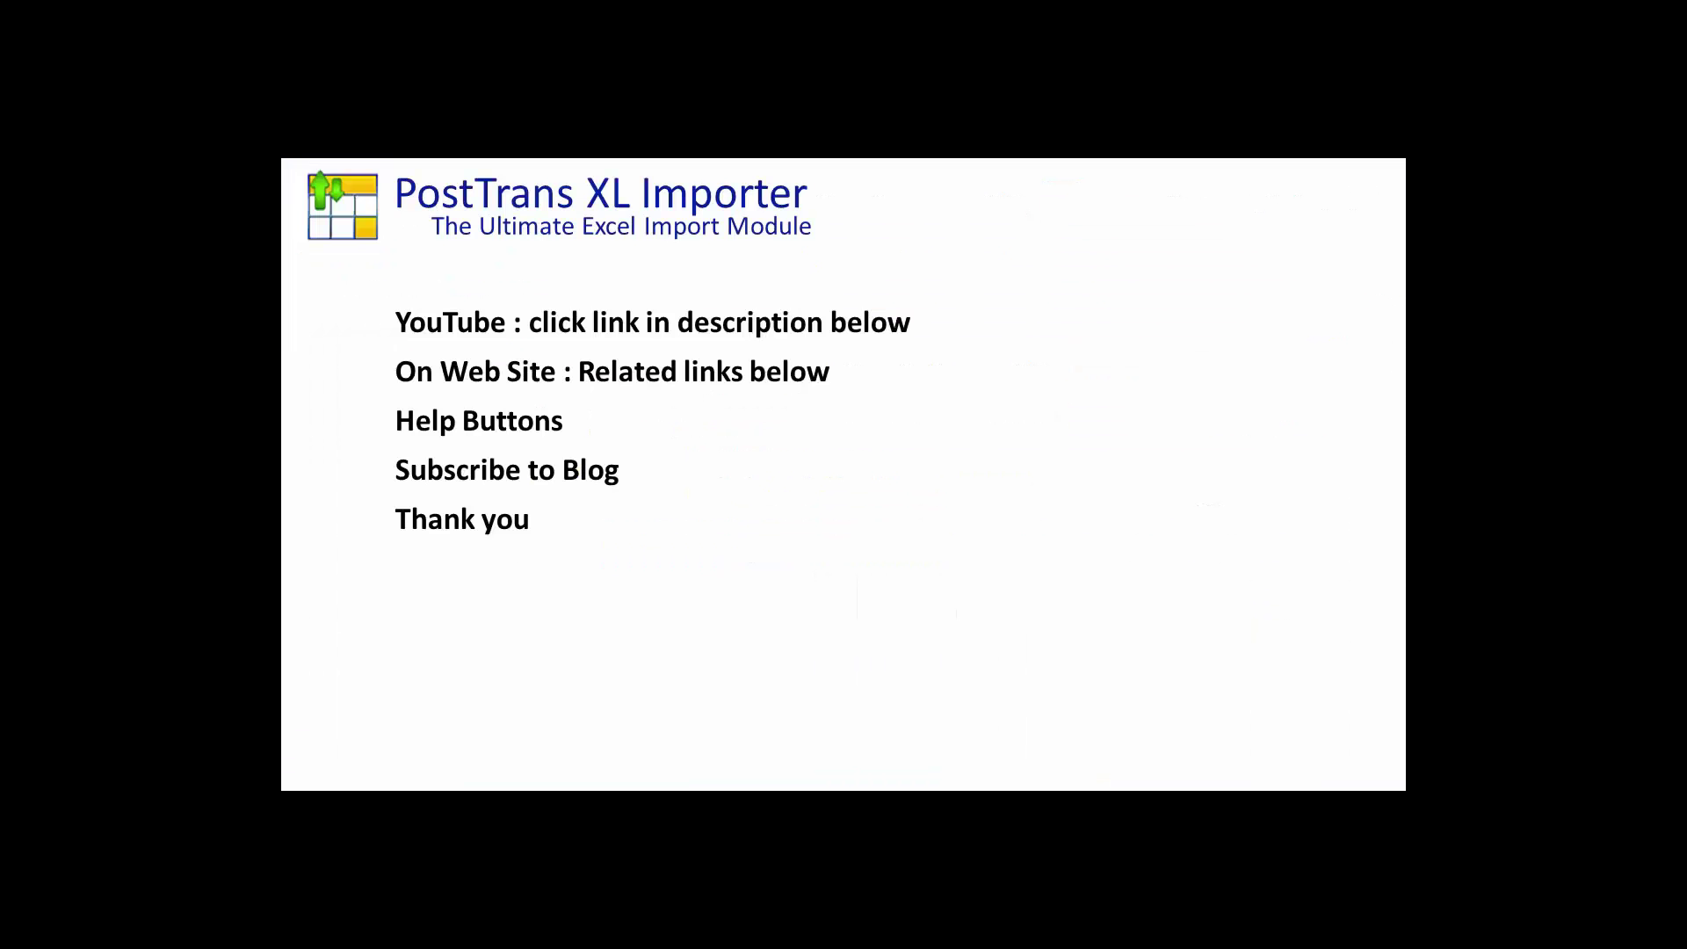